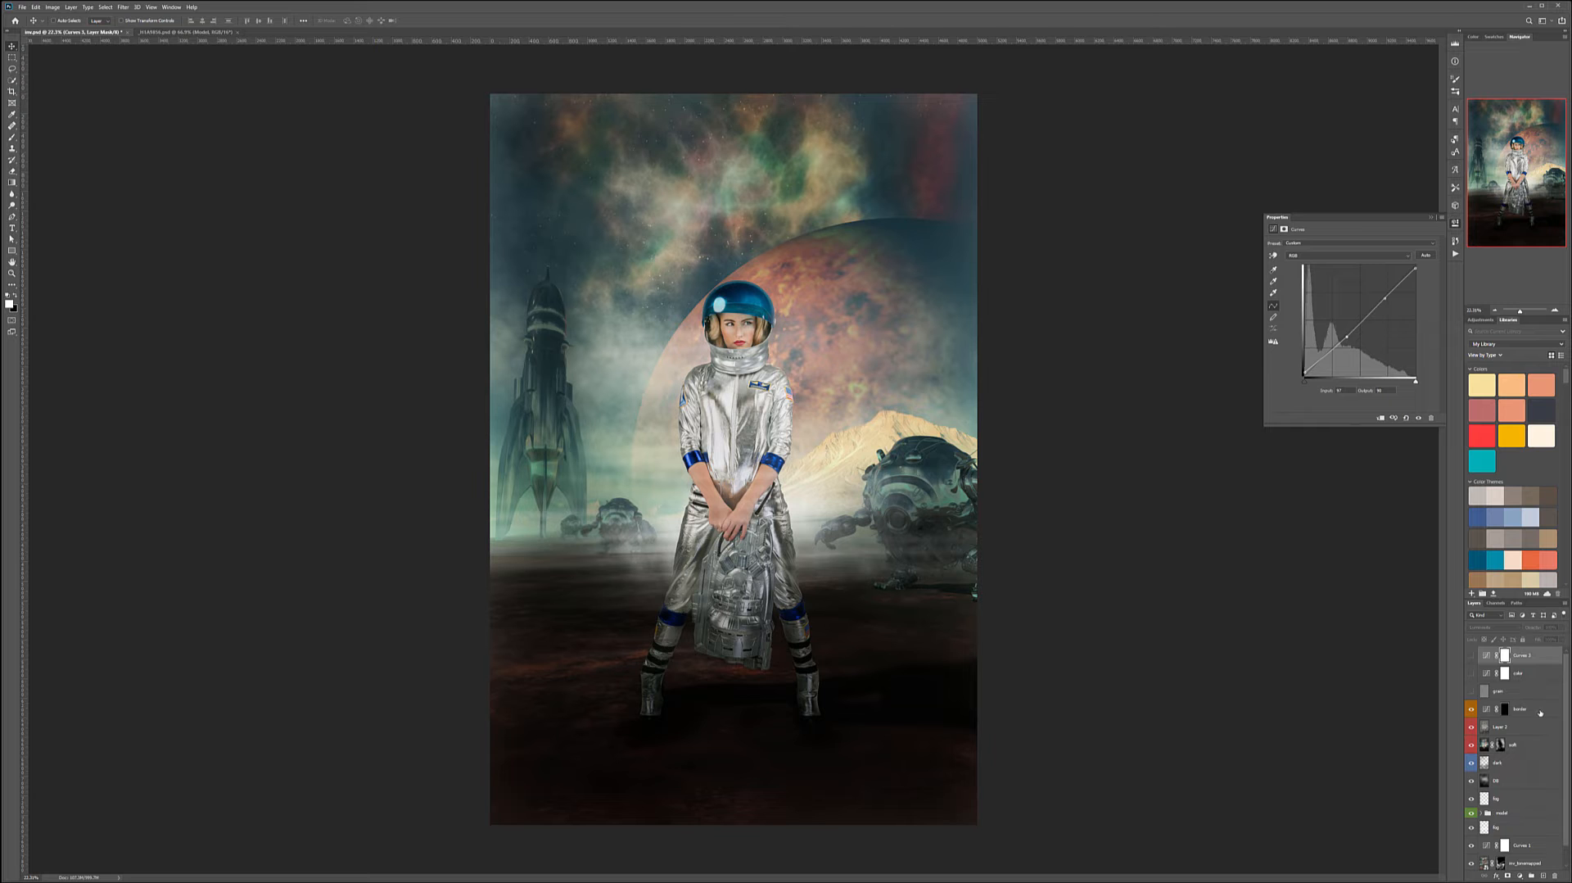
# - Hide the top adjustment layer, select Layer 3 and stamp all visible layers into a new merged layer
pyautogui.click(1473, 709)
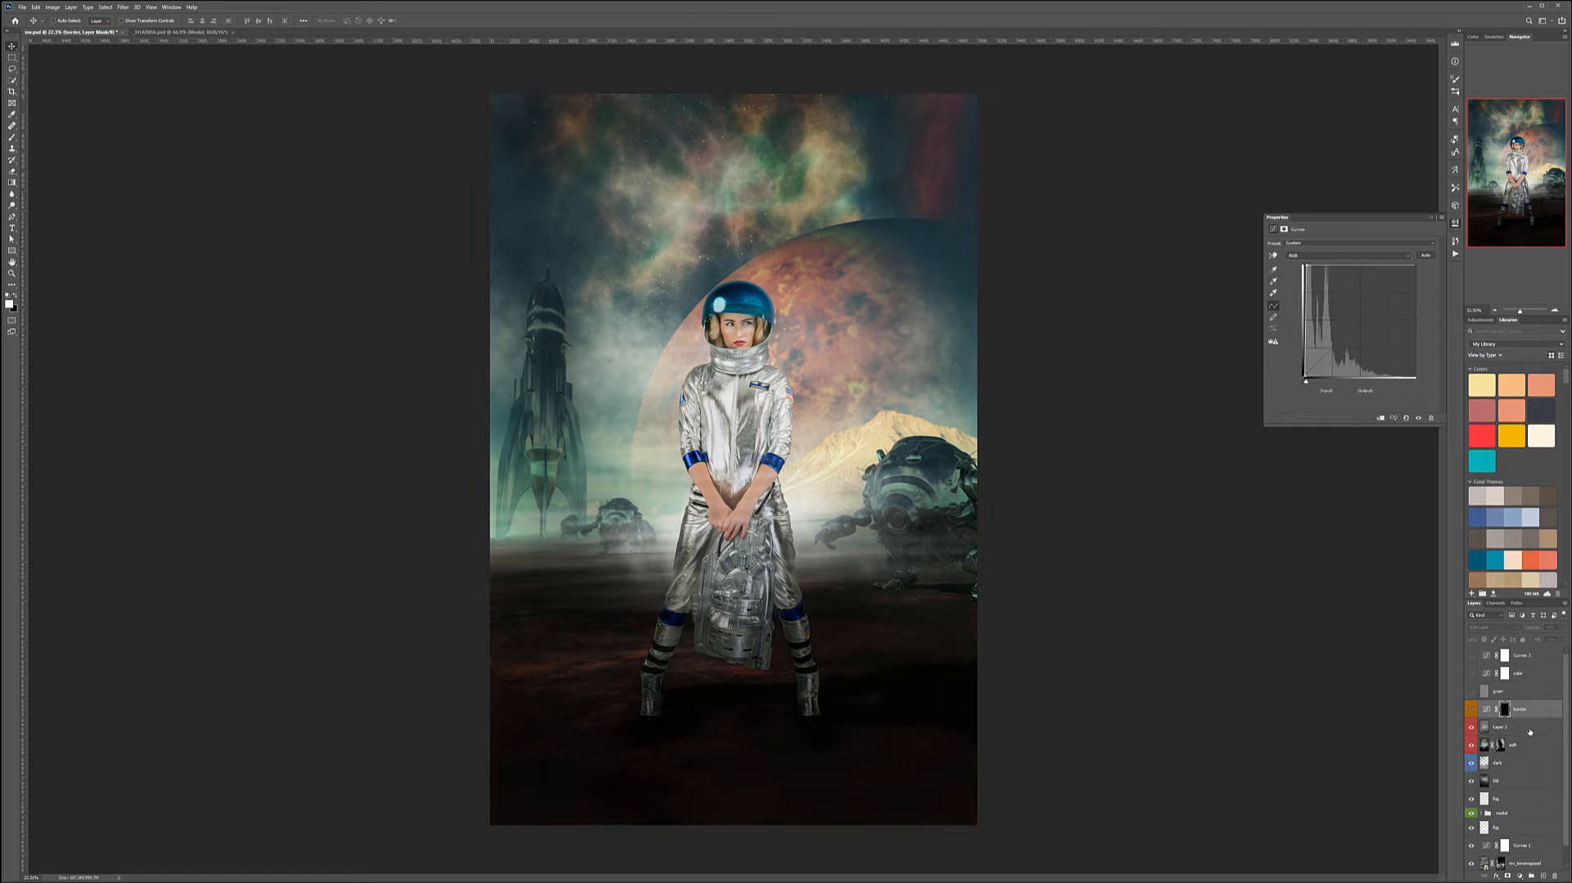
pyautogui.click(1530, 727)
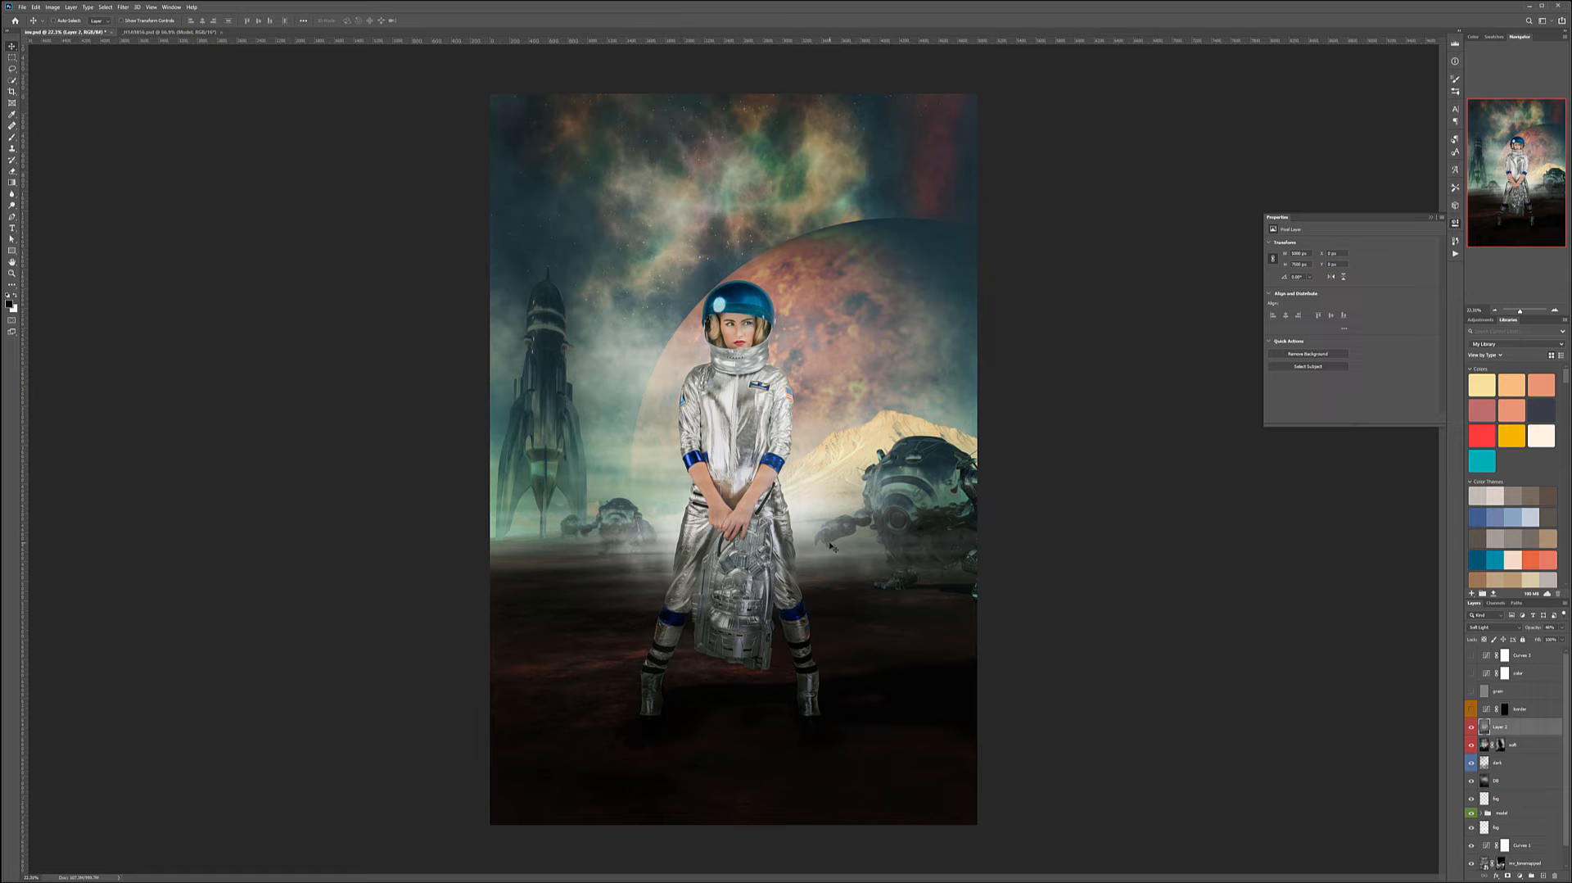
pyautogui.hotkey('ctrl', 'alt', 'shift', 'e')
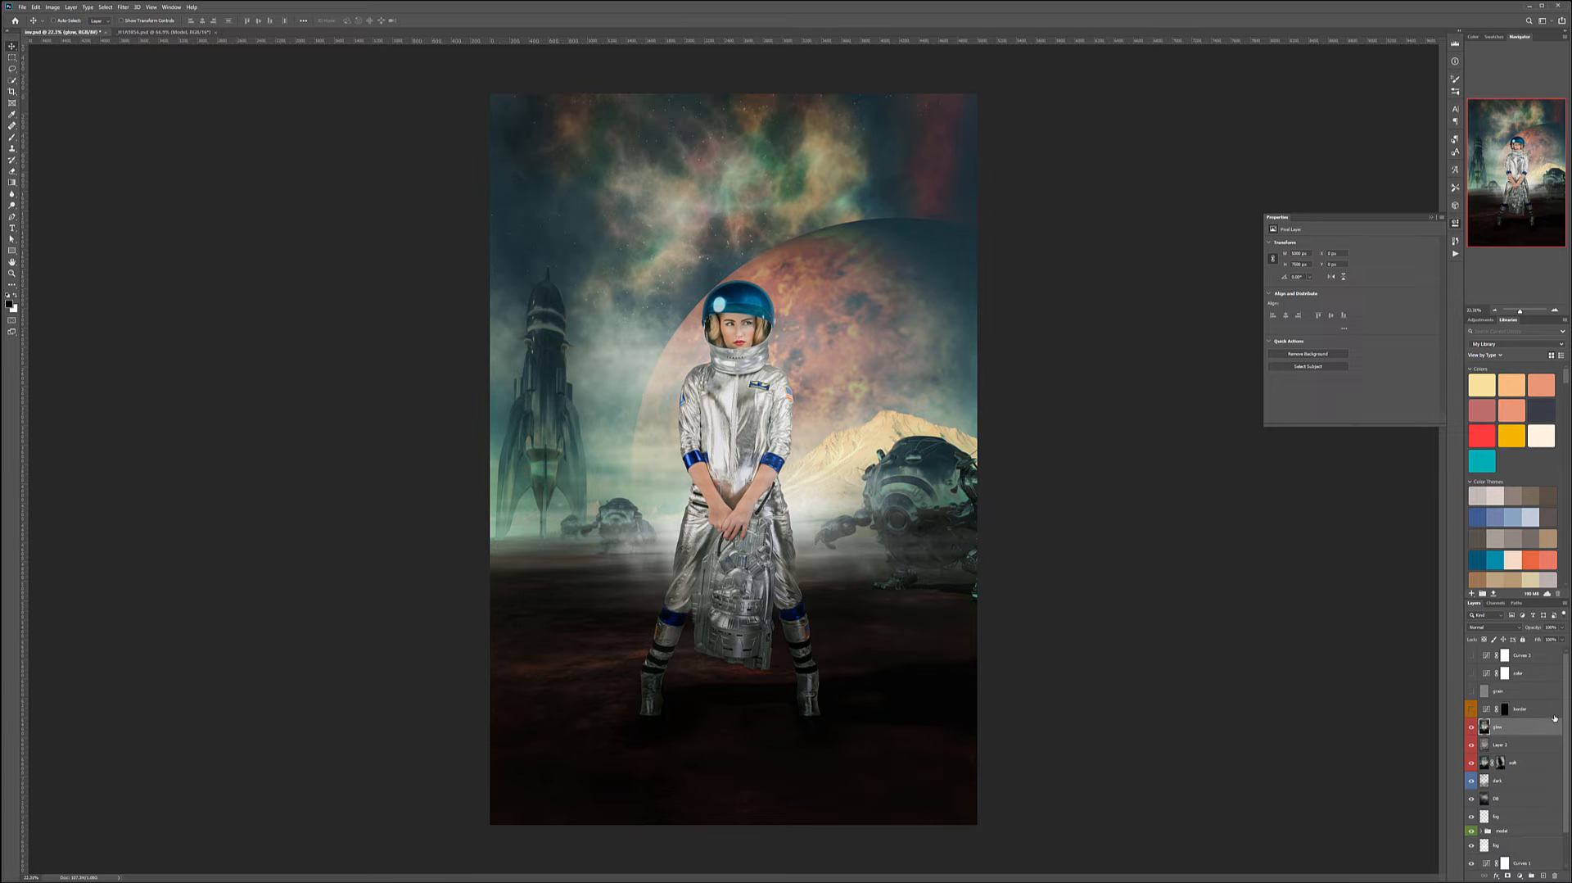
# - Apply a Gaussian Blur with a radius of 26.3 pixels to the stamped layer
pyautogui.click(122, 8)
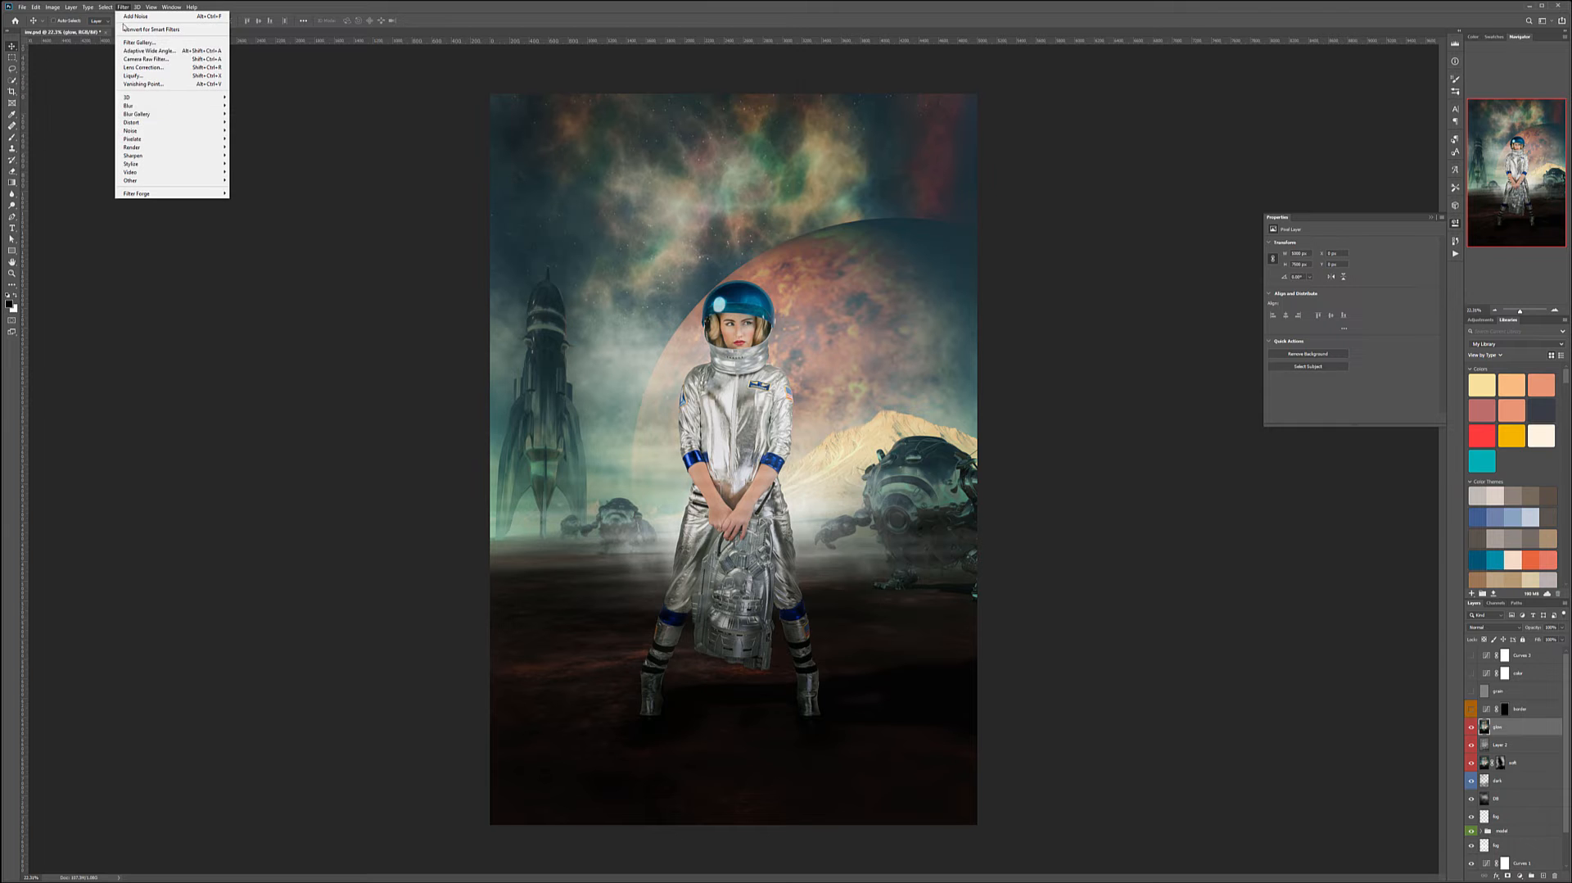
pyautogui.moveTo(162, 110)
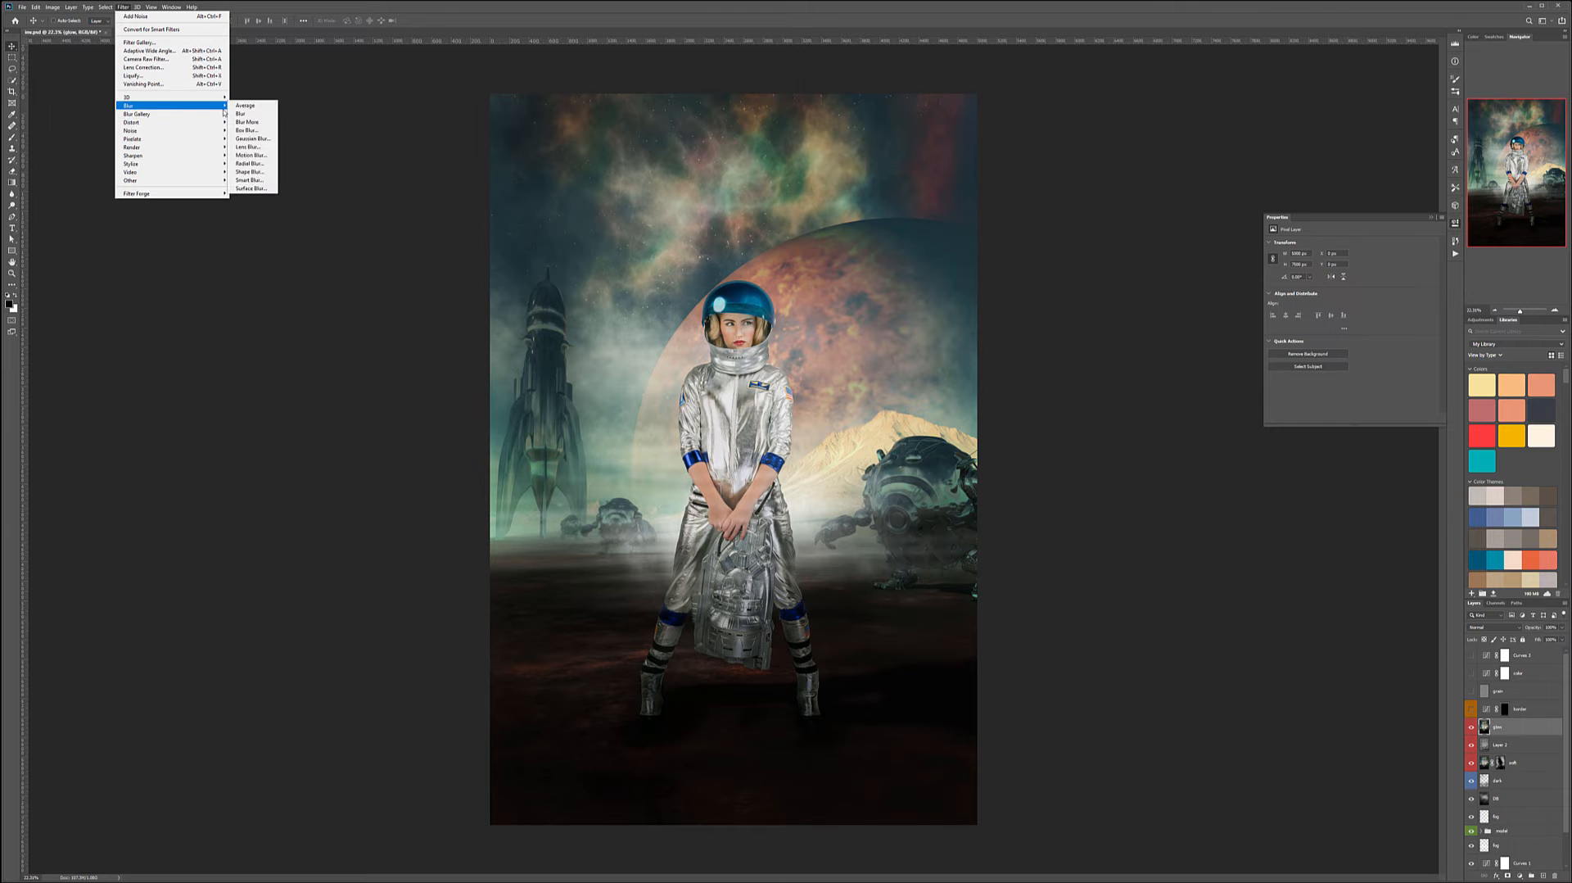
pyautogui.click(250, 140)
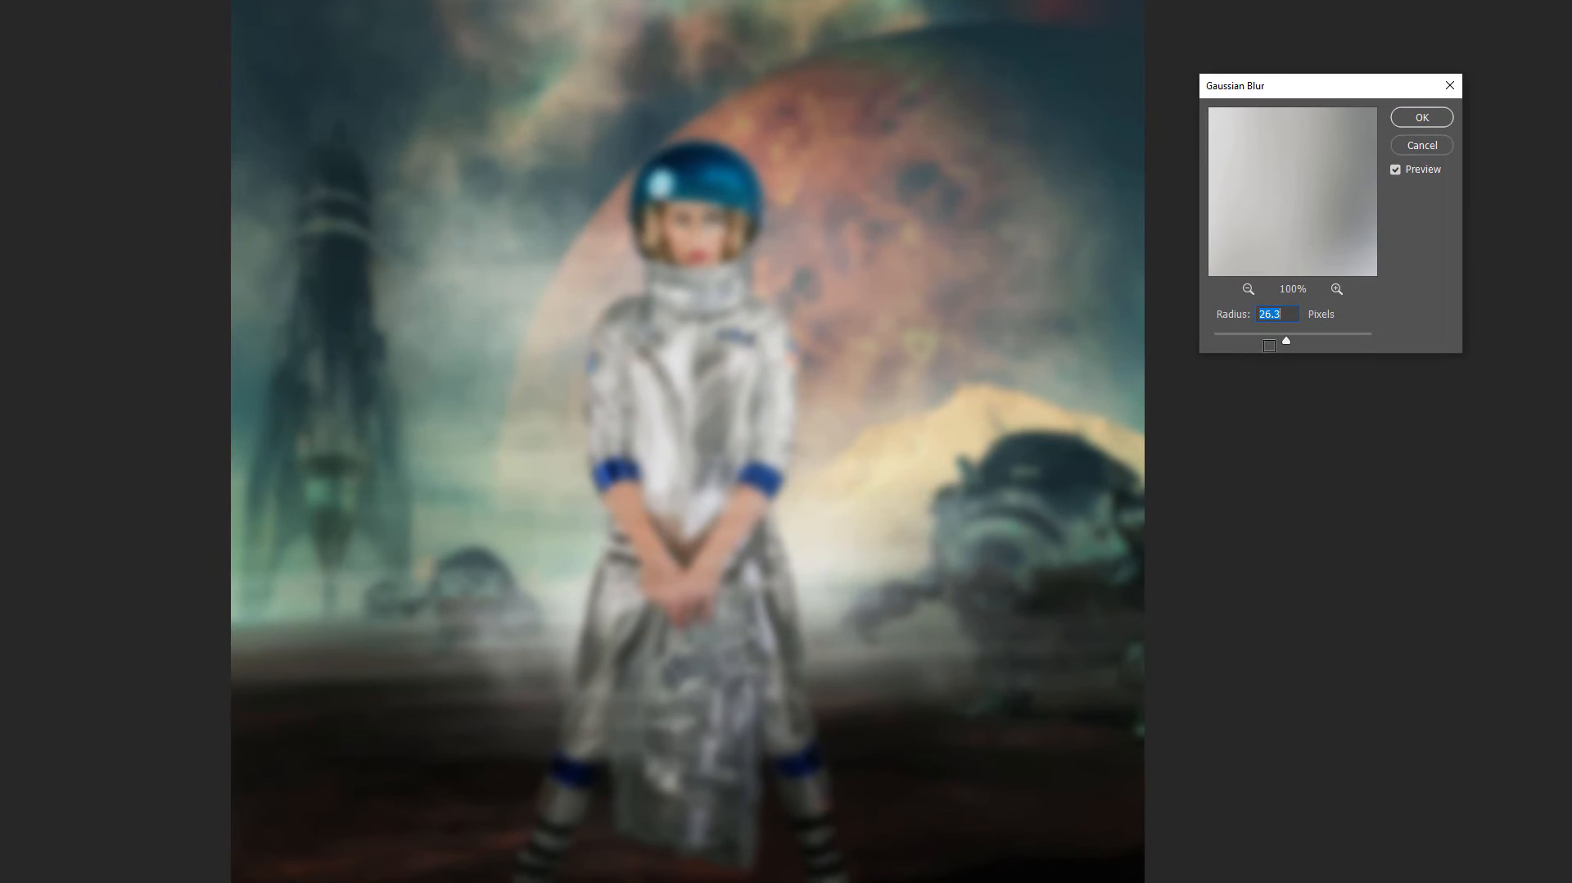
pyautogui.moveTo(1287, 343); pyautogui.dragTo(1285, 342)
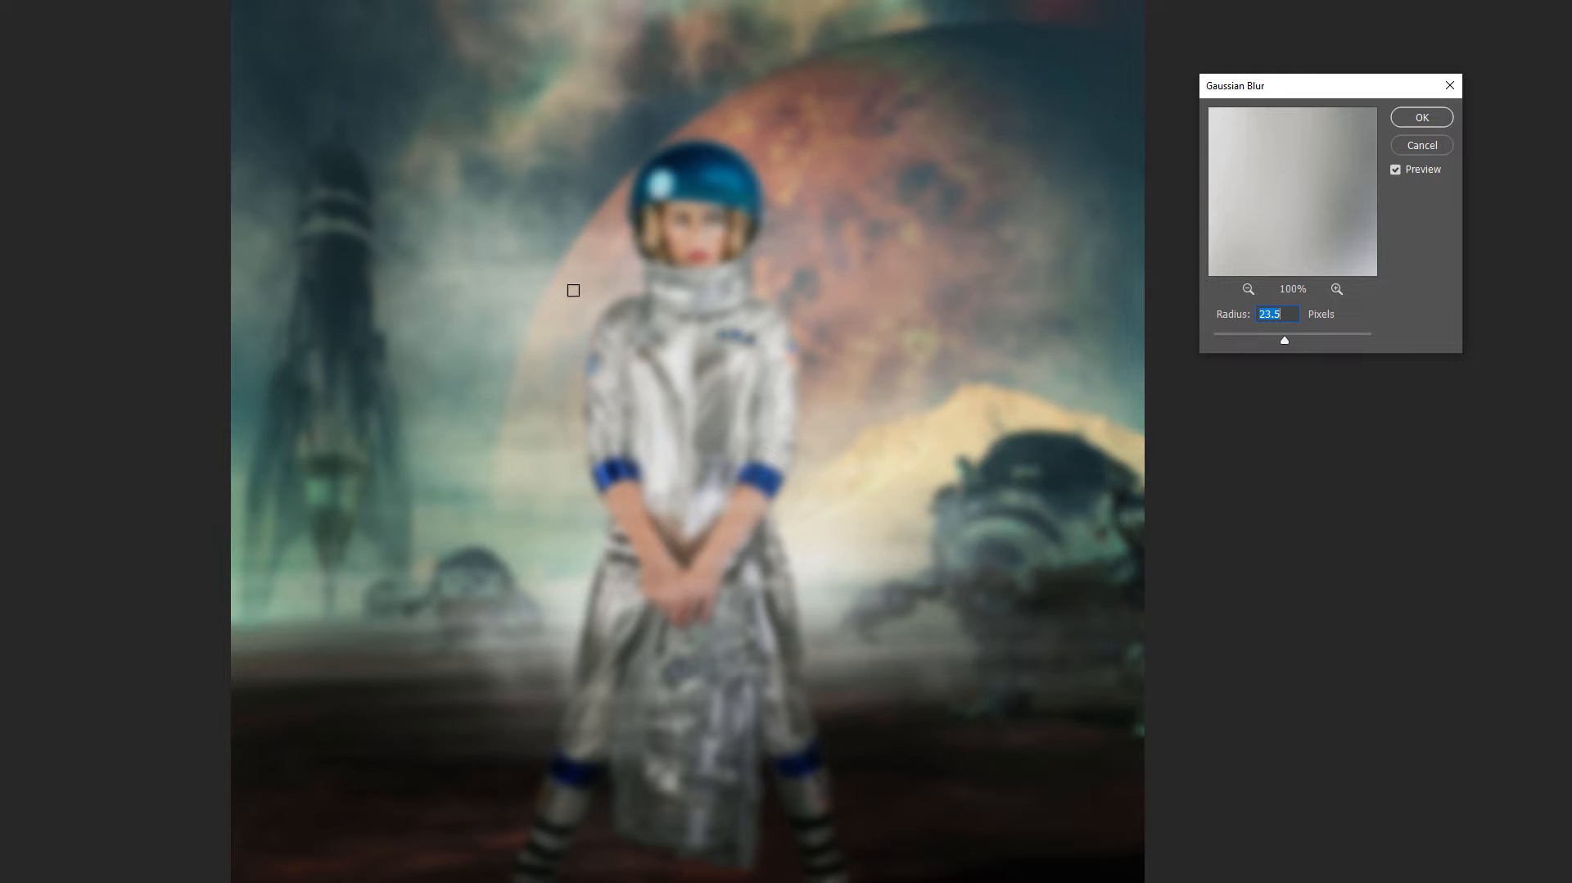
pyautogui.click(1421, 115)
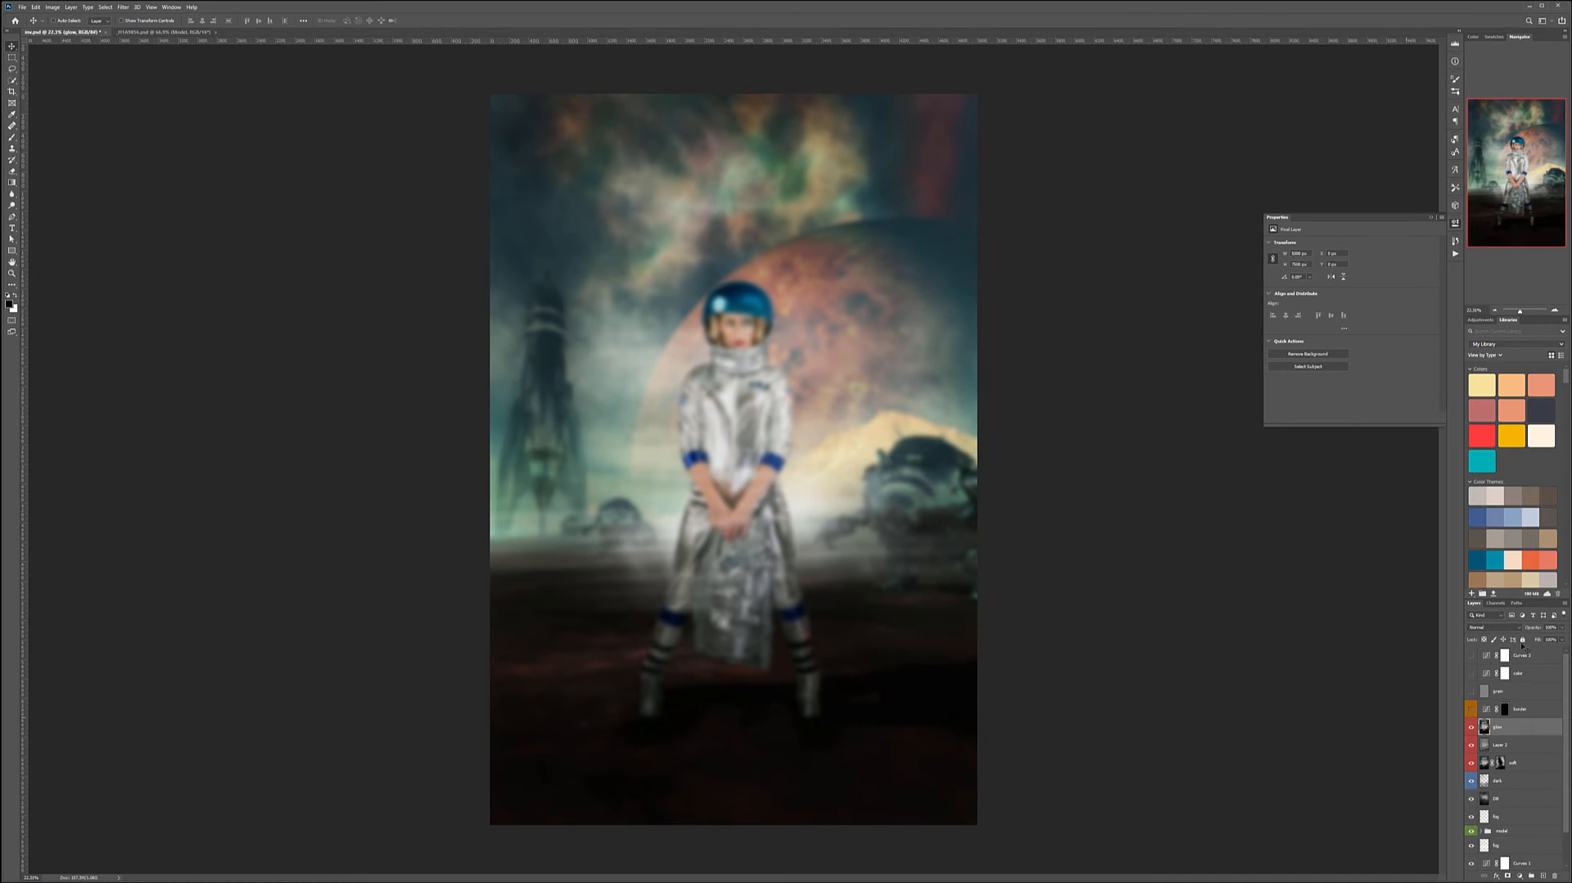
# - Set the blurred layer's blend mode to Soft Light
pyautogui.click(1505, 627)
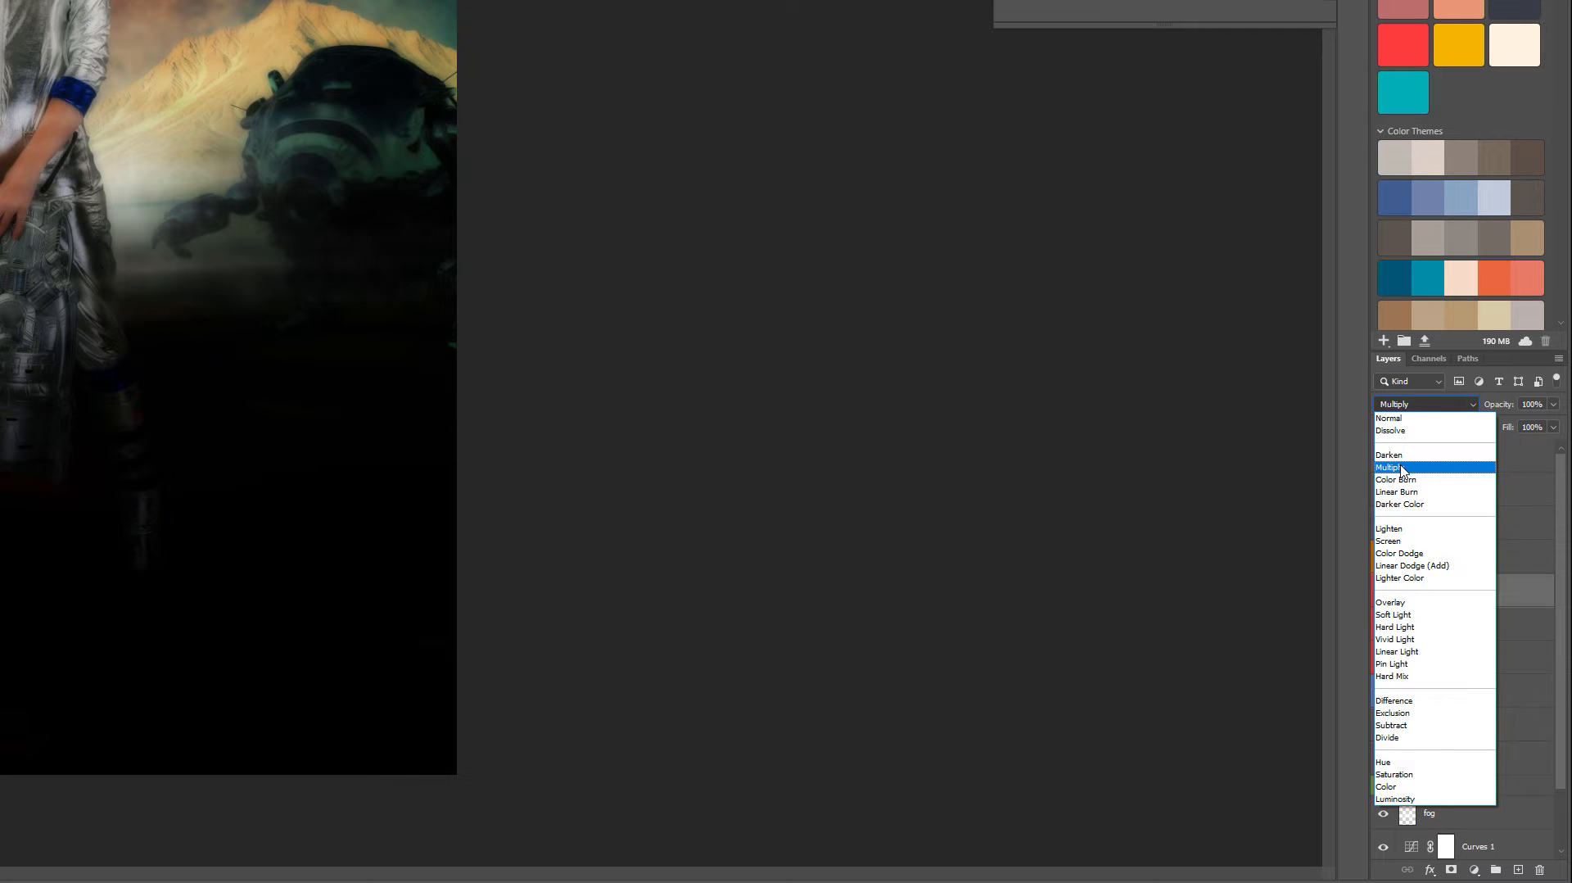
pyautogui.click(1402, 616)
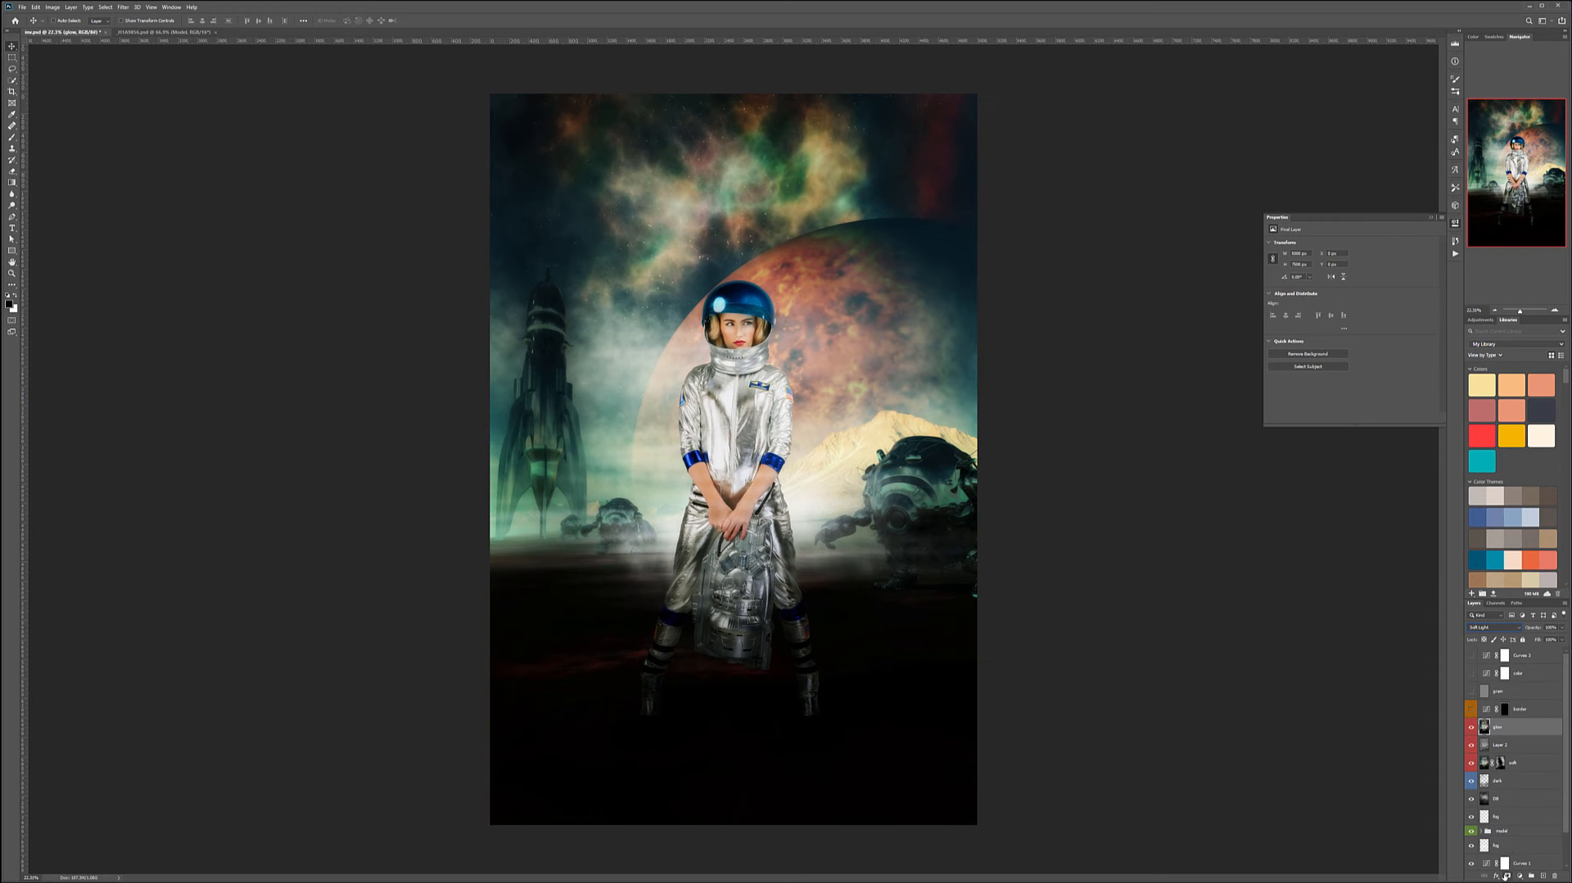
# - Add a layer mask to the glow layer and switch to the Brush tool
pyautogui.keyDown('alt'); pyautogui.click(1506, 875); pyautogui.keyUp('alt')
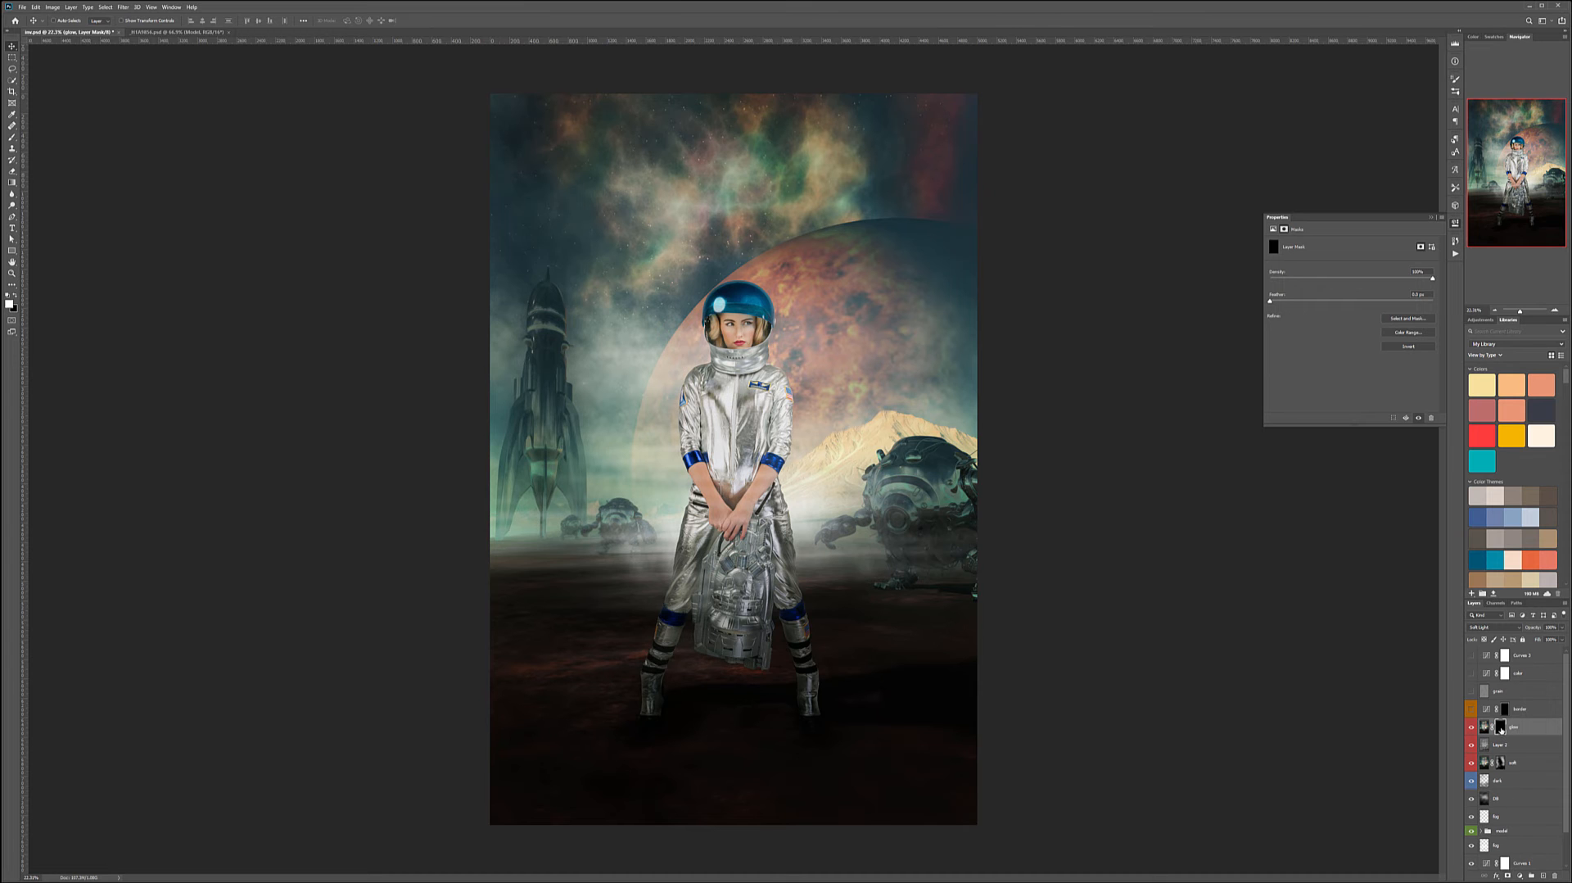
pyautogui.press('b')
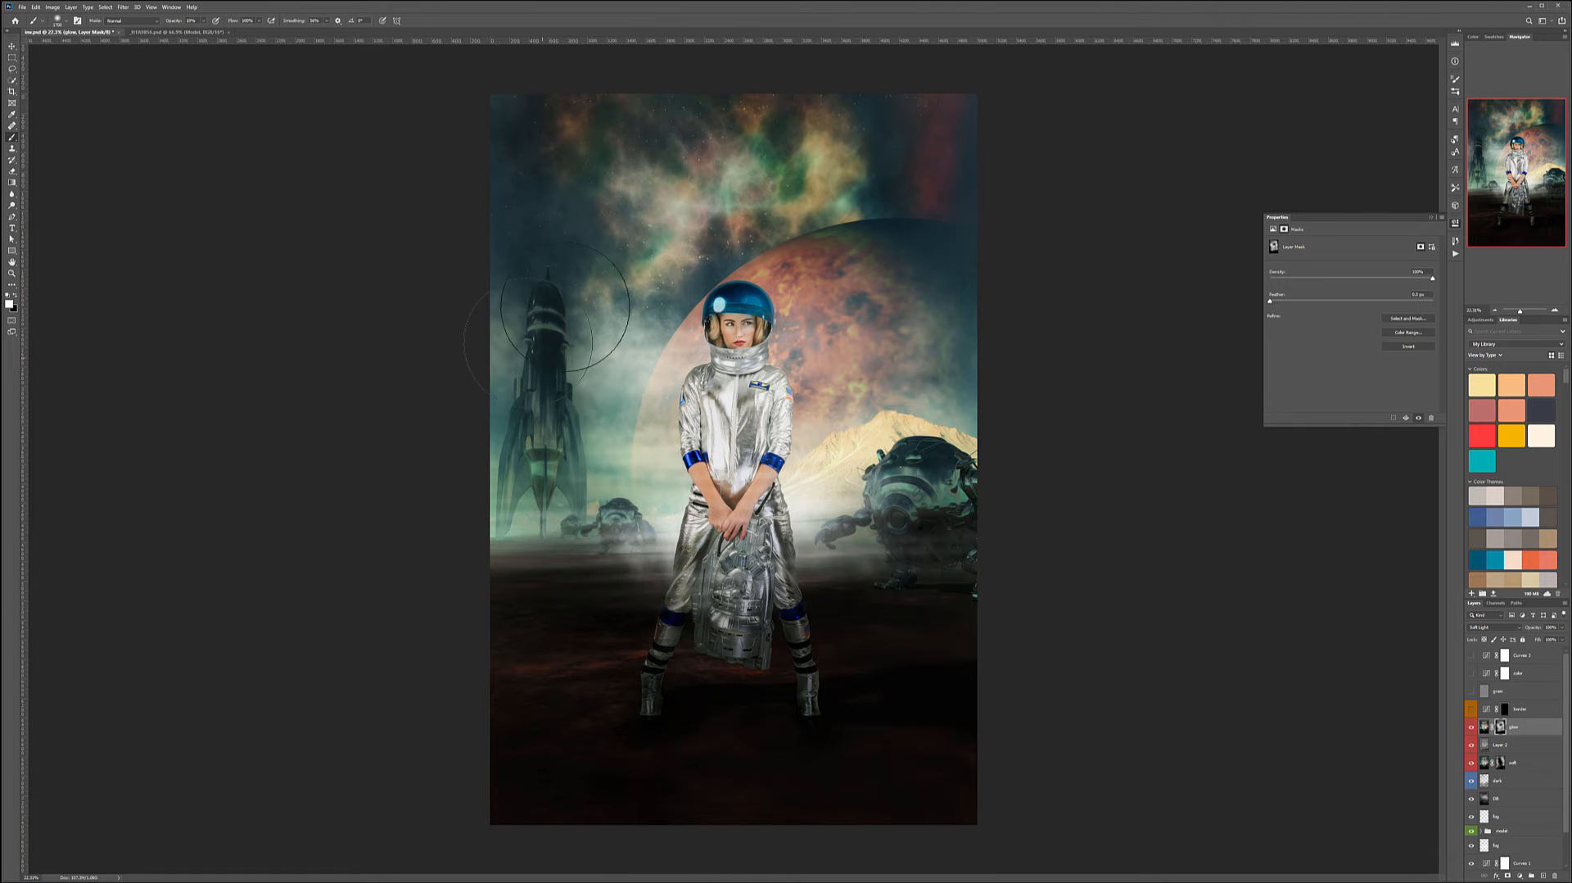
# - Compare the glow layer on and off and make the layer above it visible again
pyautogui.click(1471, 726)
pyautogui.click(1471, 726)
pyautogui.click(1471, 727)
pyautogui.click(1471, 726)
pyautogui.click(1472, 709)
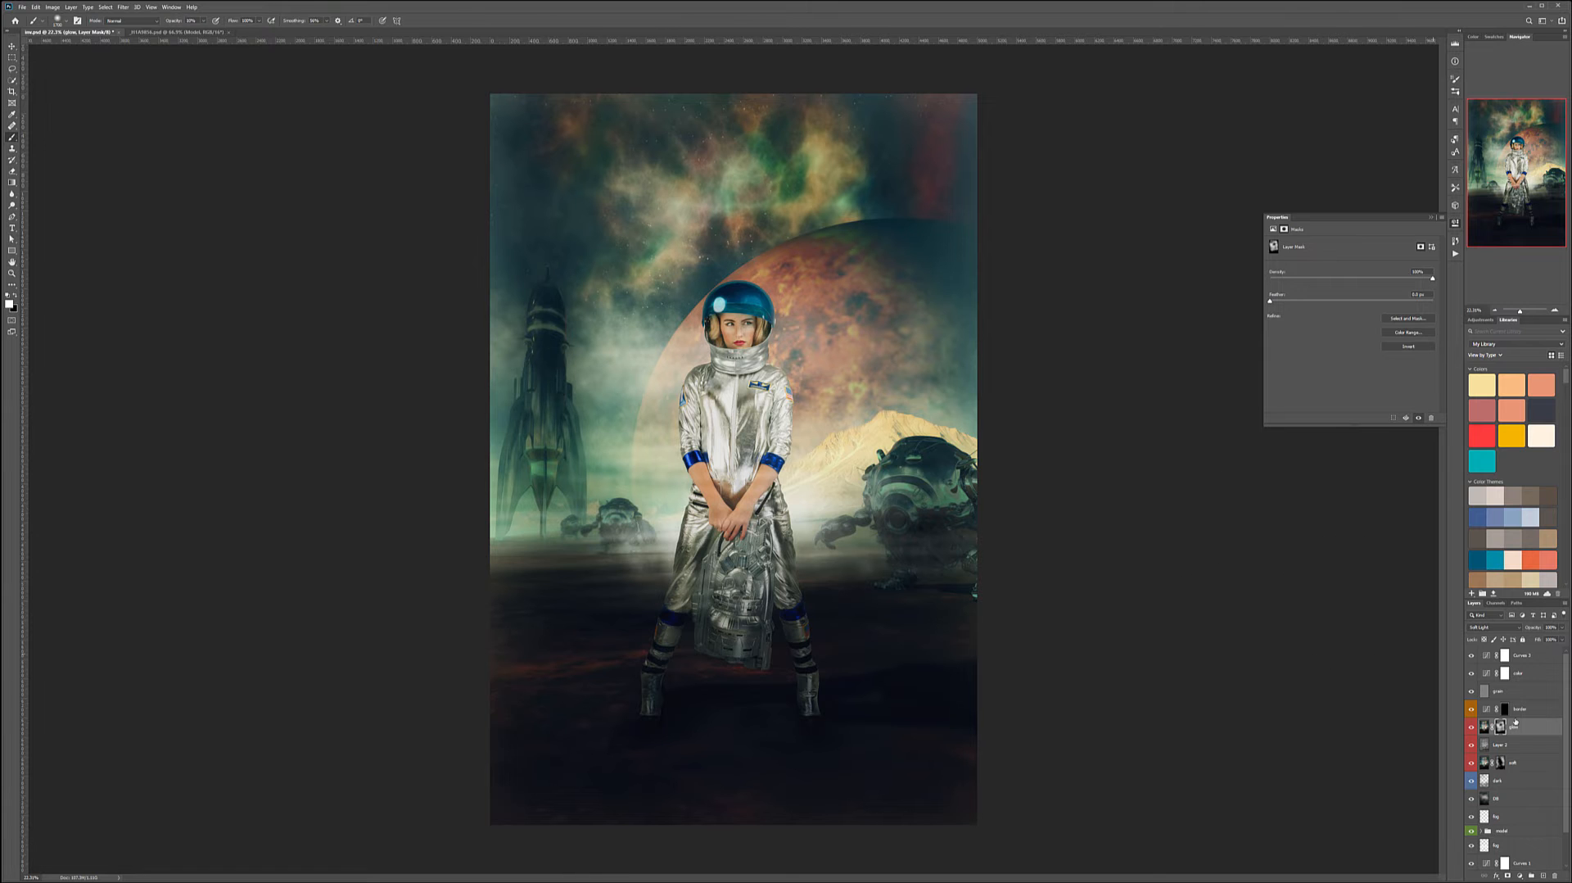
# - Add a new empty layer named particles above the glow layer
pyautogui.click(1542, 876)
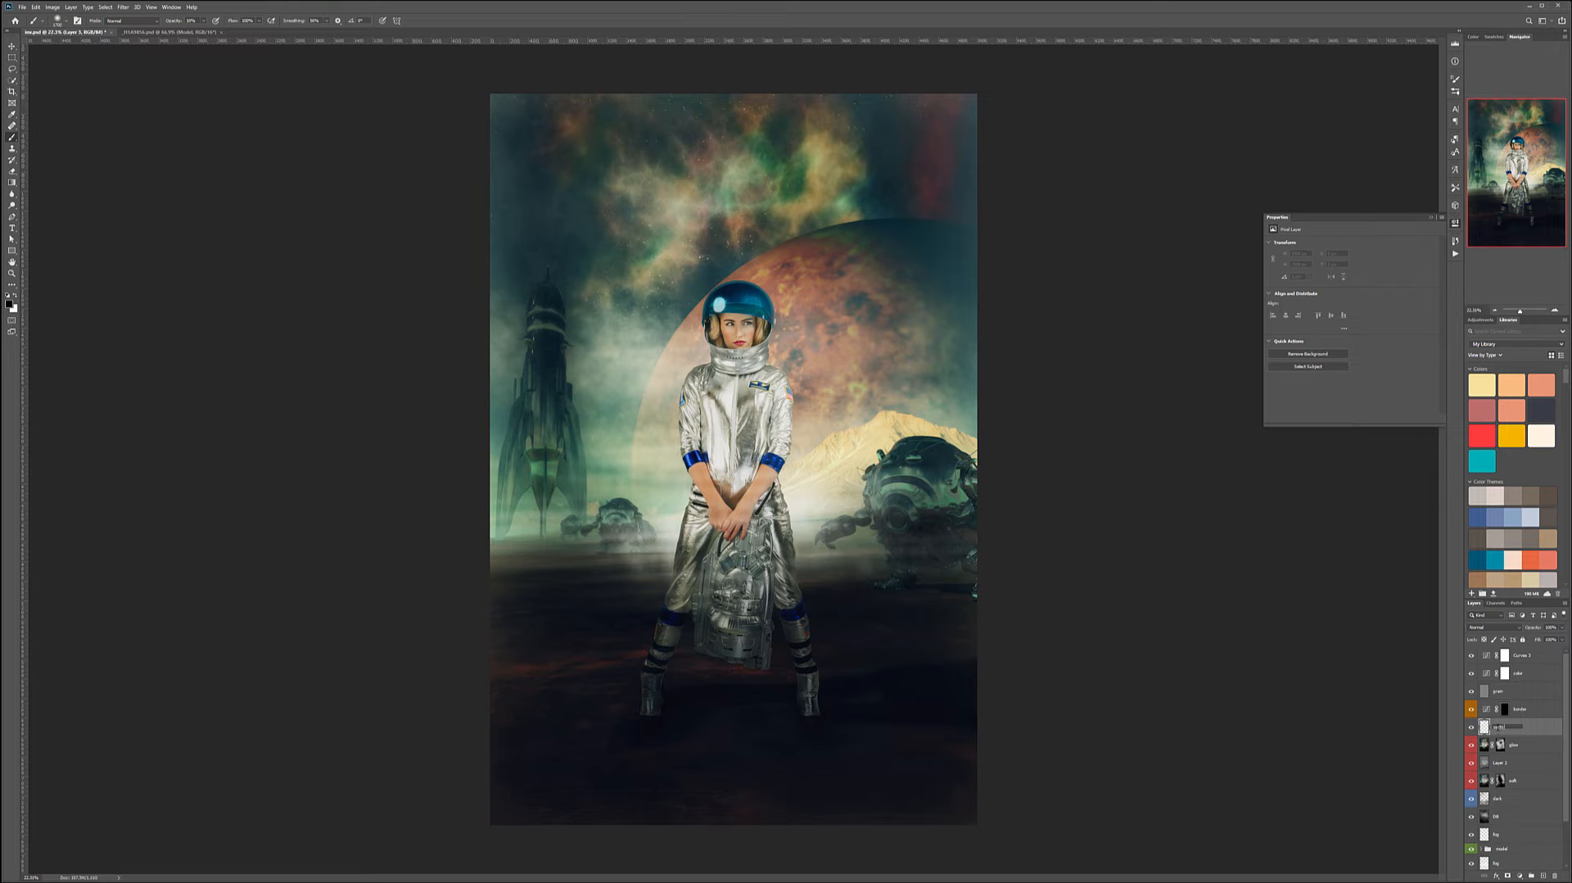
pyautogui.press('Return')
# - Load the additional particle, powder, rain and glitter brush sets into the brush picker
pyautogui.rightClick(640, 333)
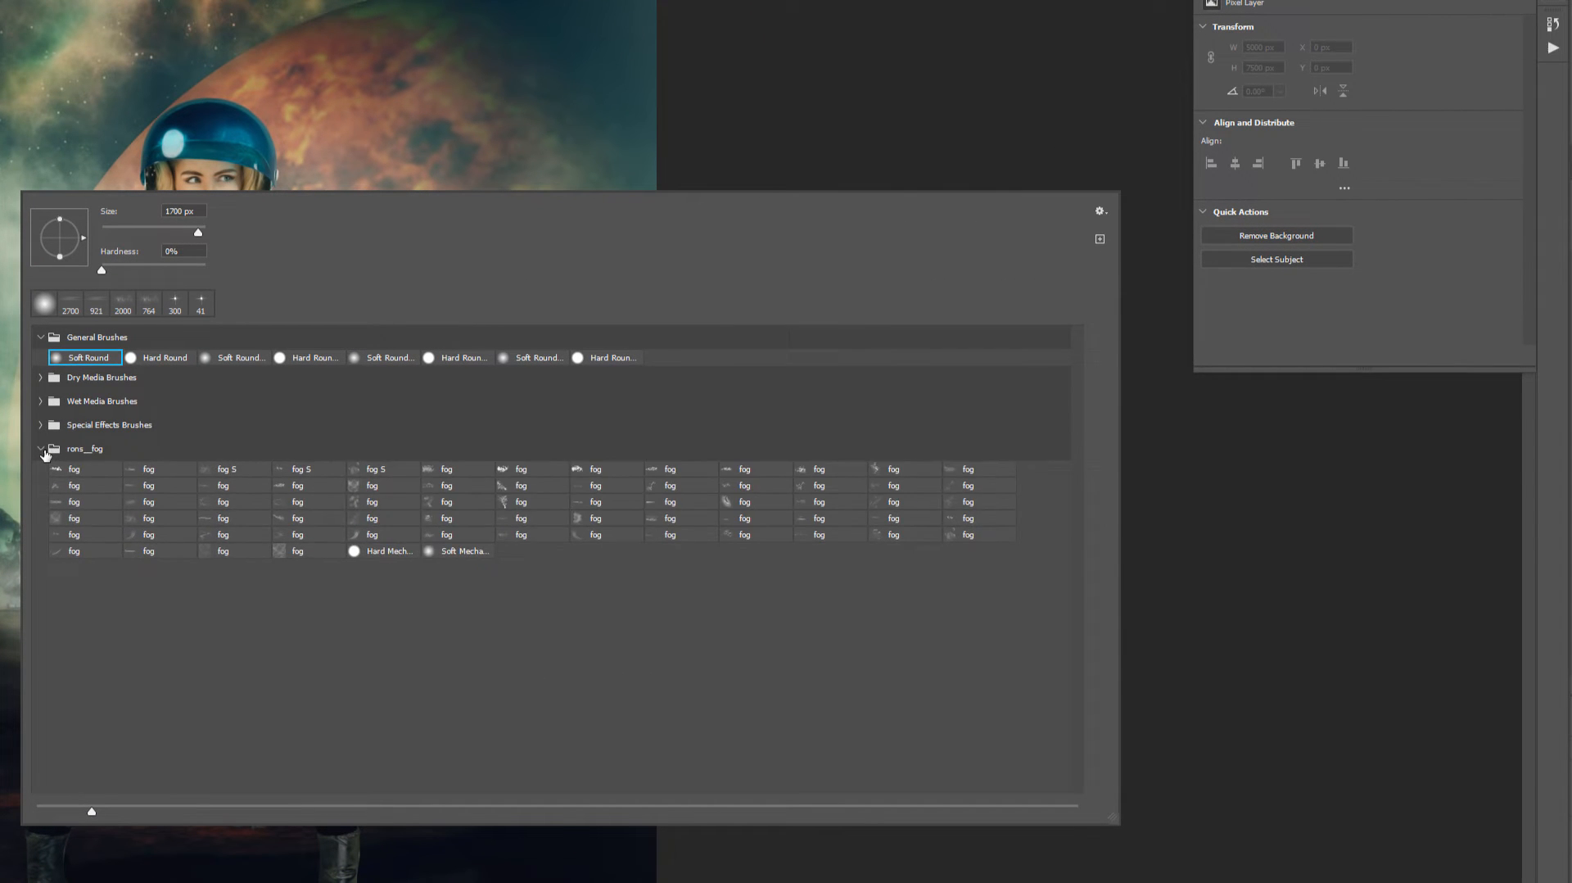
pyautogui.click(648, 467)
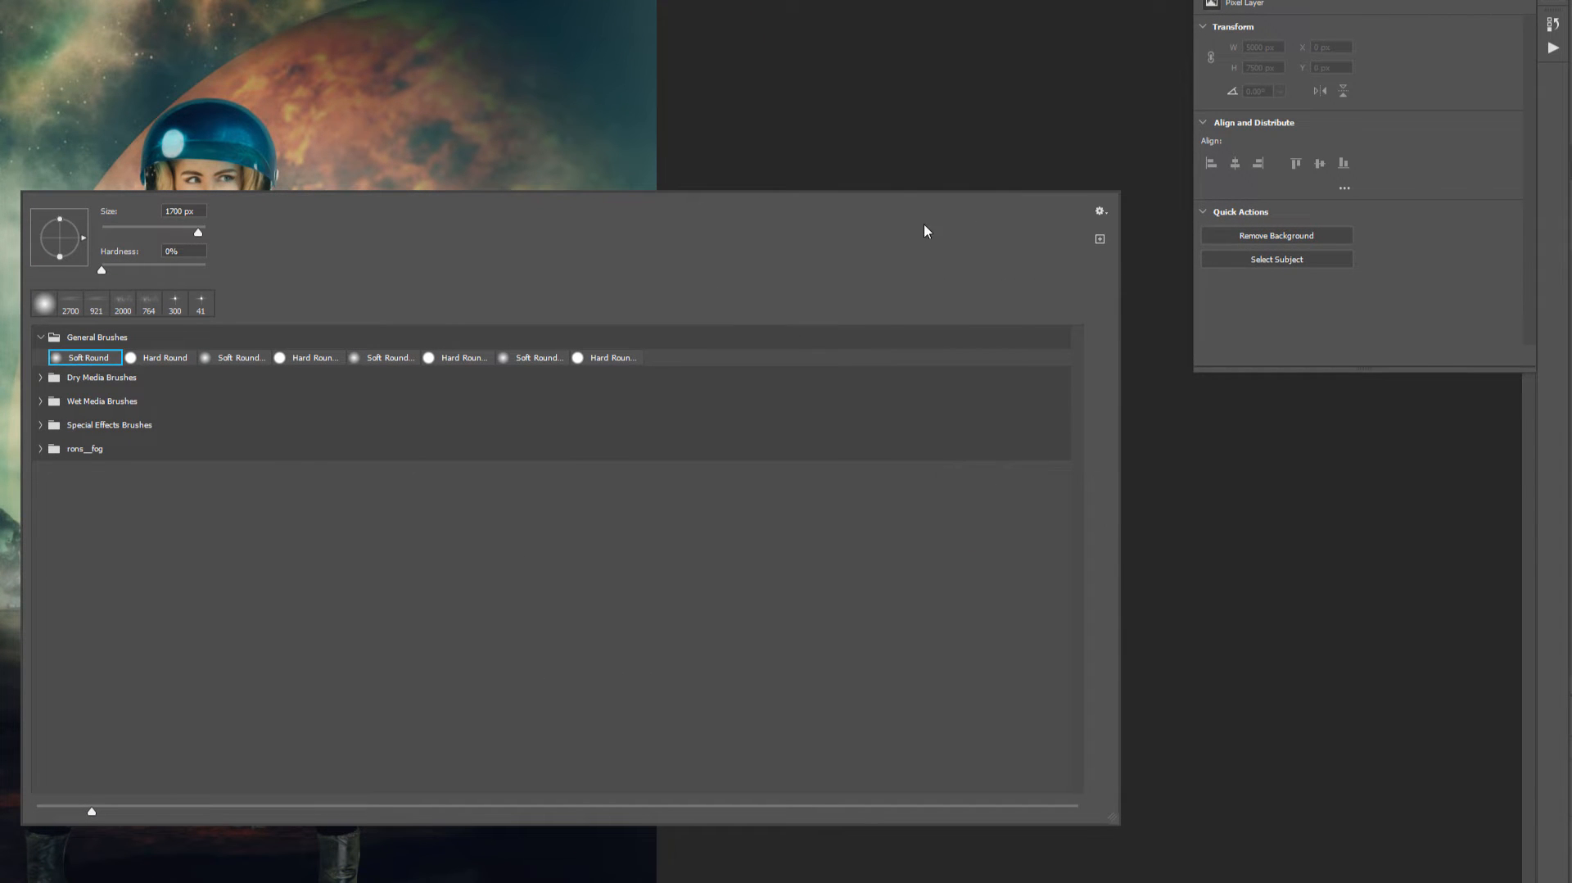
pyautogui.click(1100, 210)
pyautogui.click(1166, 433)
pyautogui.press('Escape')
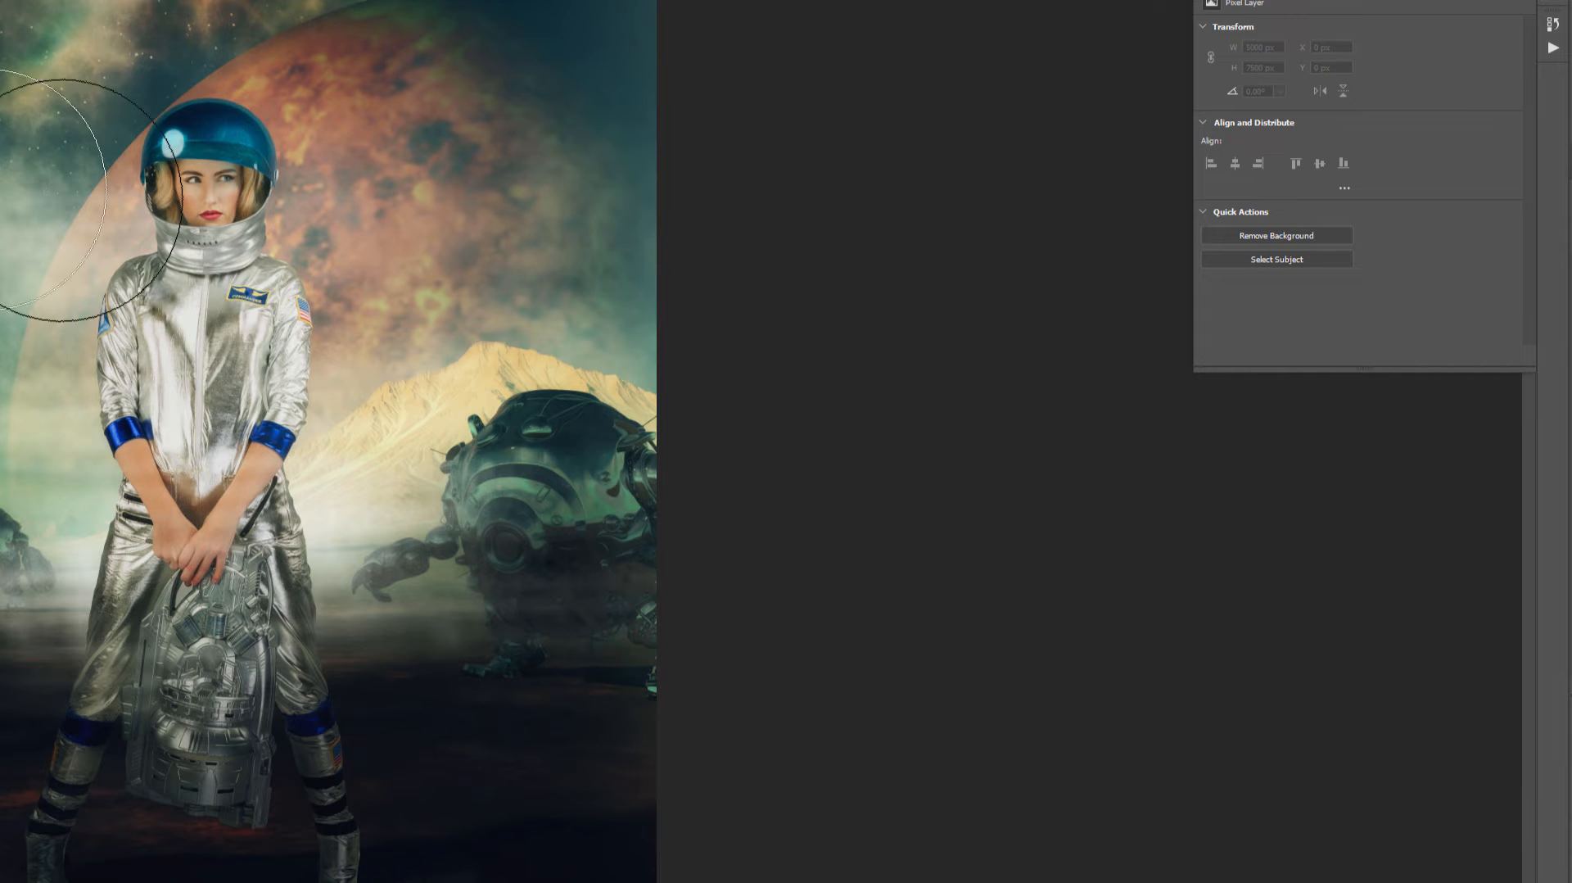
# - Choose the _DSC3861-1 brush from the Ron's Flying Dirt & Debris Particles CC set
pyautogui.rightClick(80, 231)
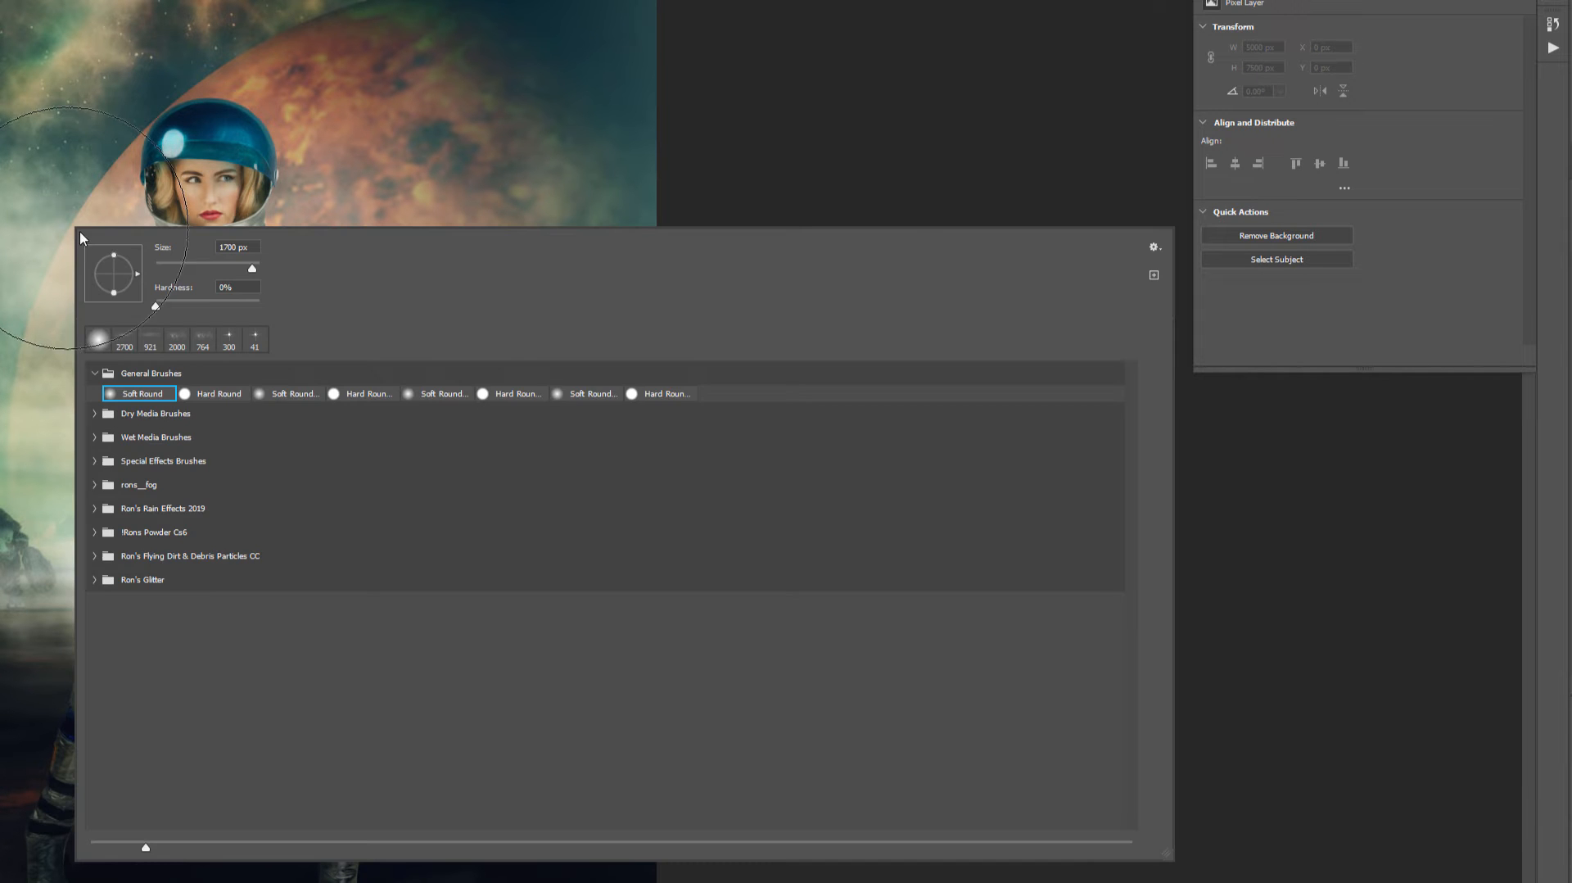
pyautogui.click(93, 556)
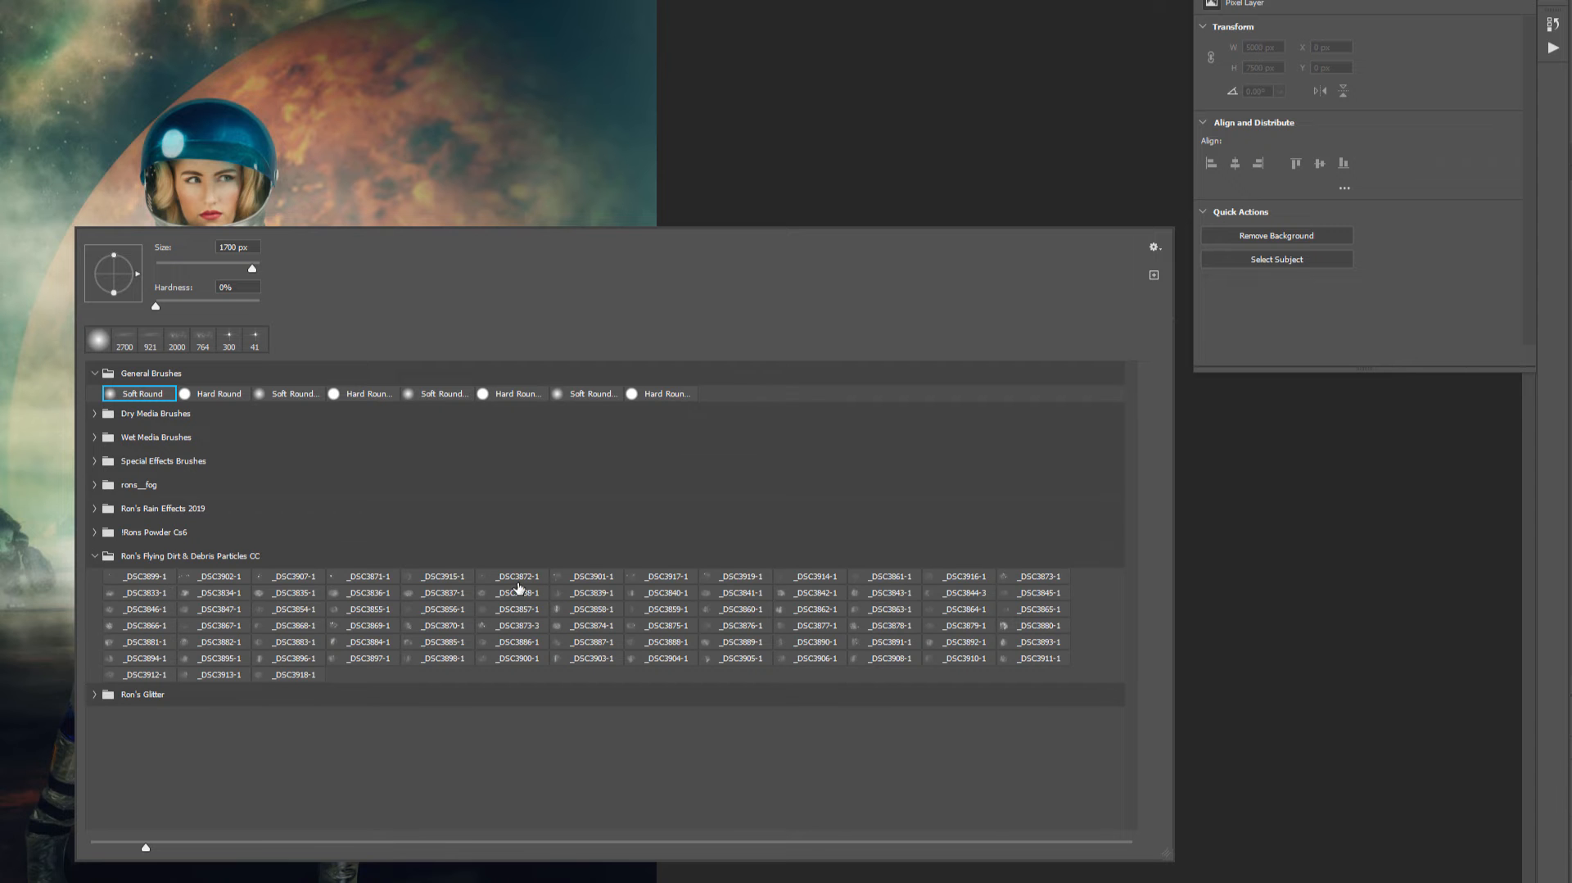
pyautogui.click(873, 577)
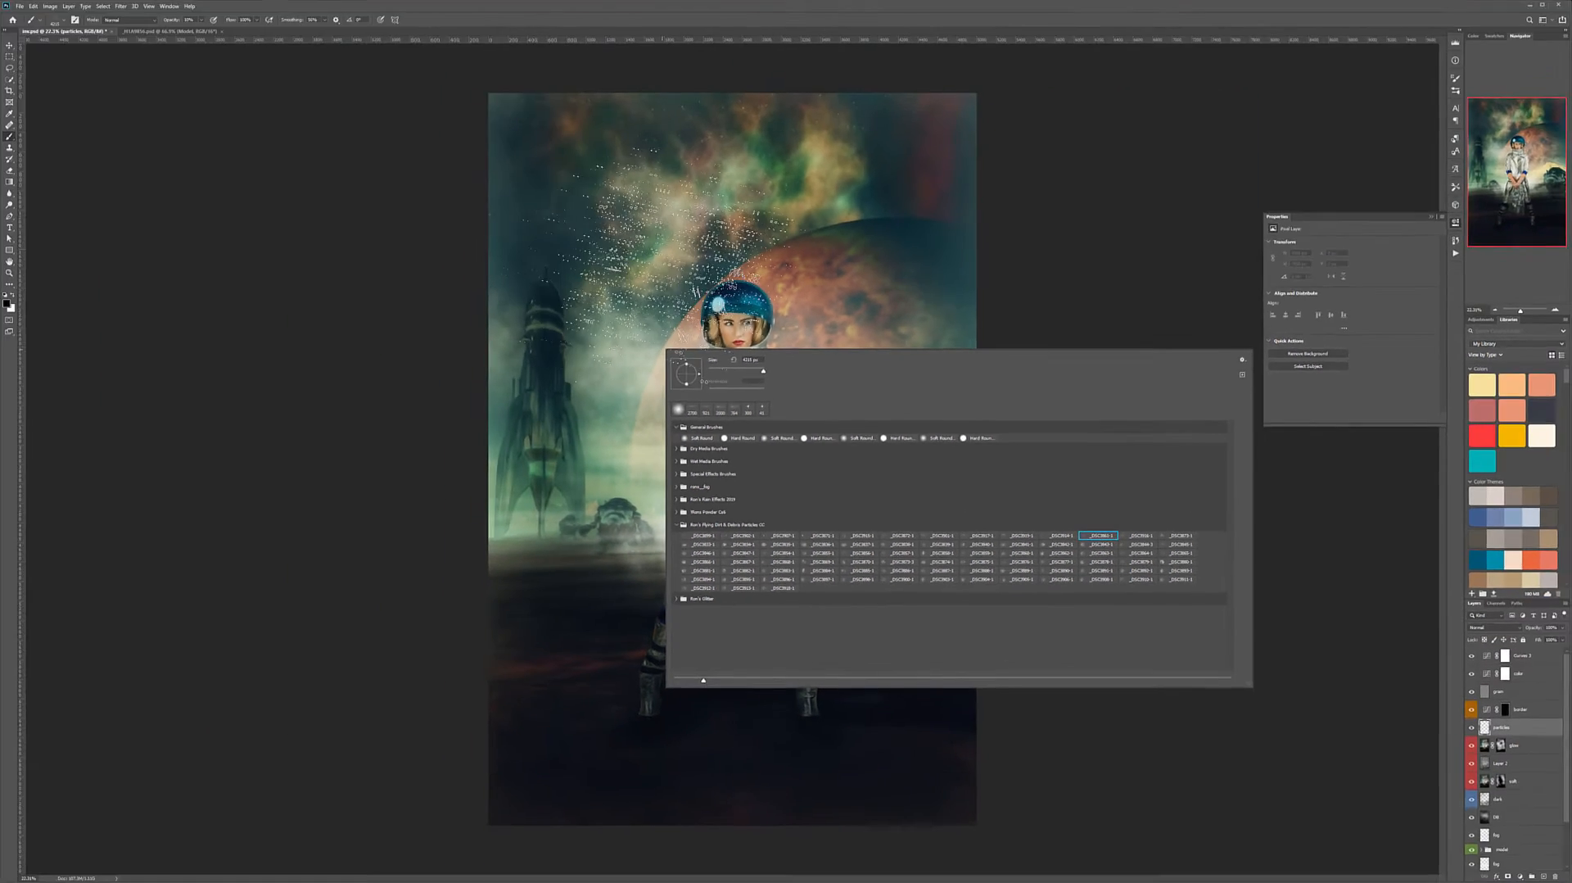
pyautogui.click(135, 101)
# - Stamp debris particles around the astronaut on the particles layer with full opacity and swapped colours
pyautogui.click(884, 475)
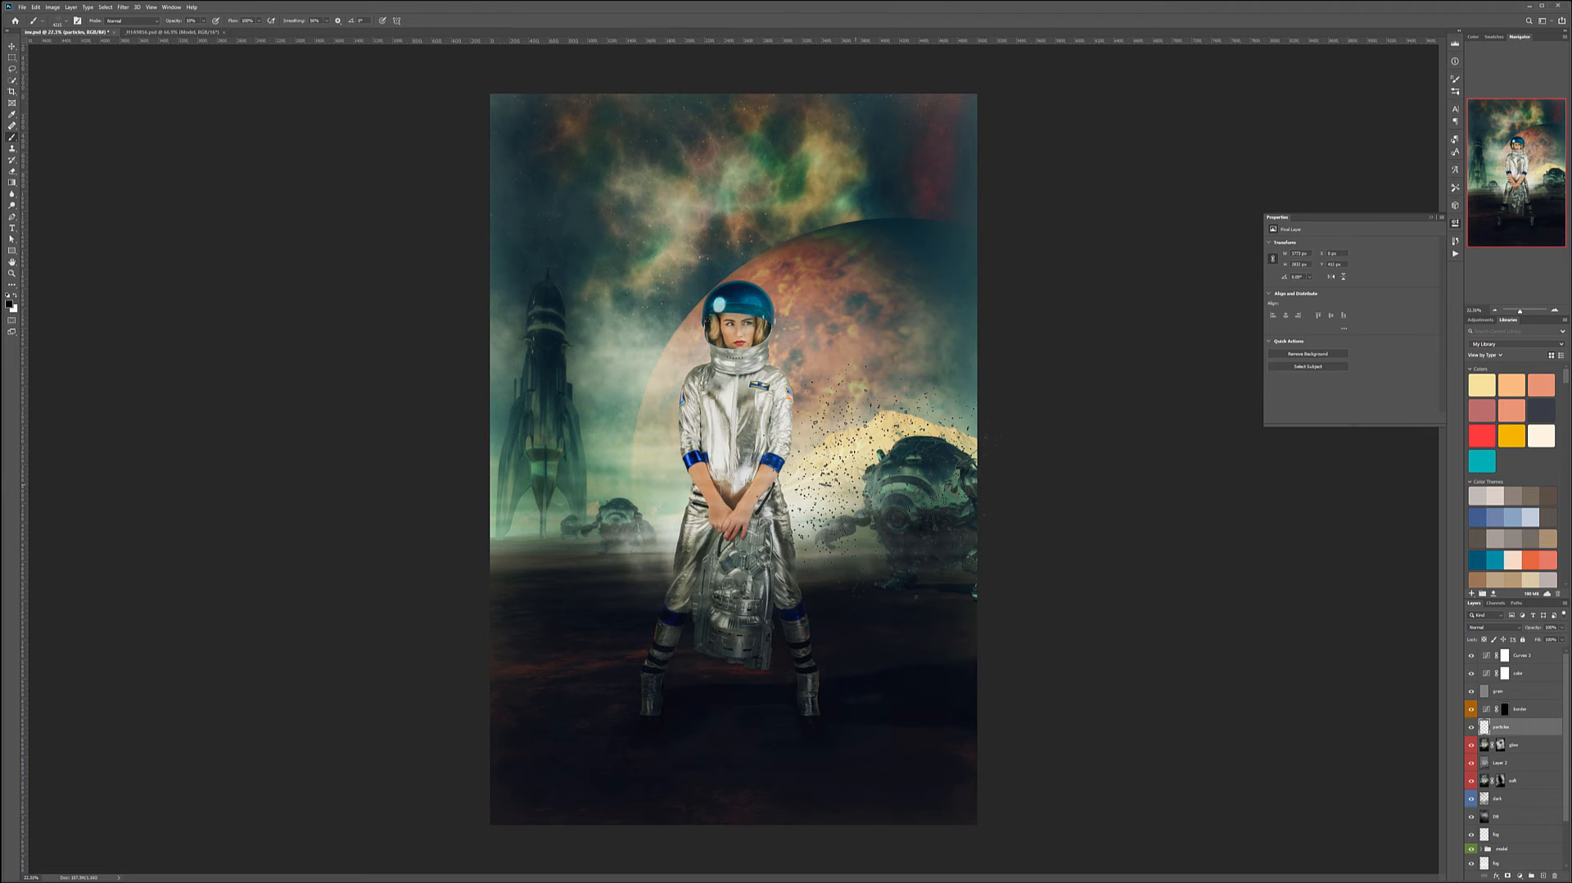
pyautogui.hotkey('ctrl', 'z')
pyautogui.press('0')
pyautogui.press('x')
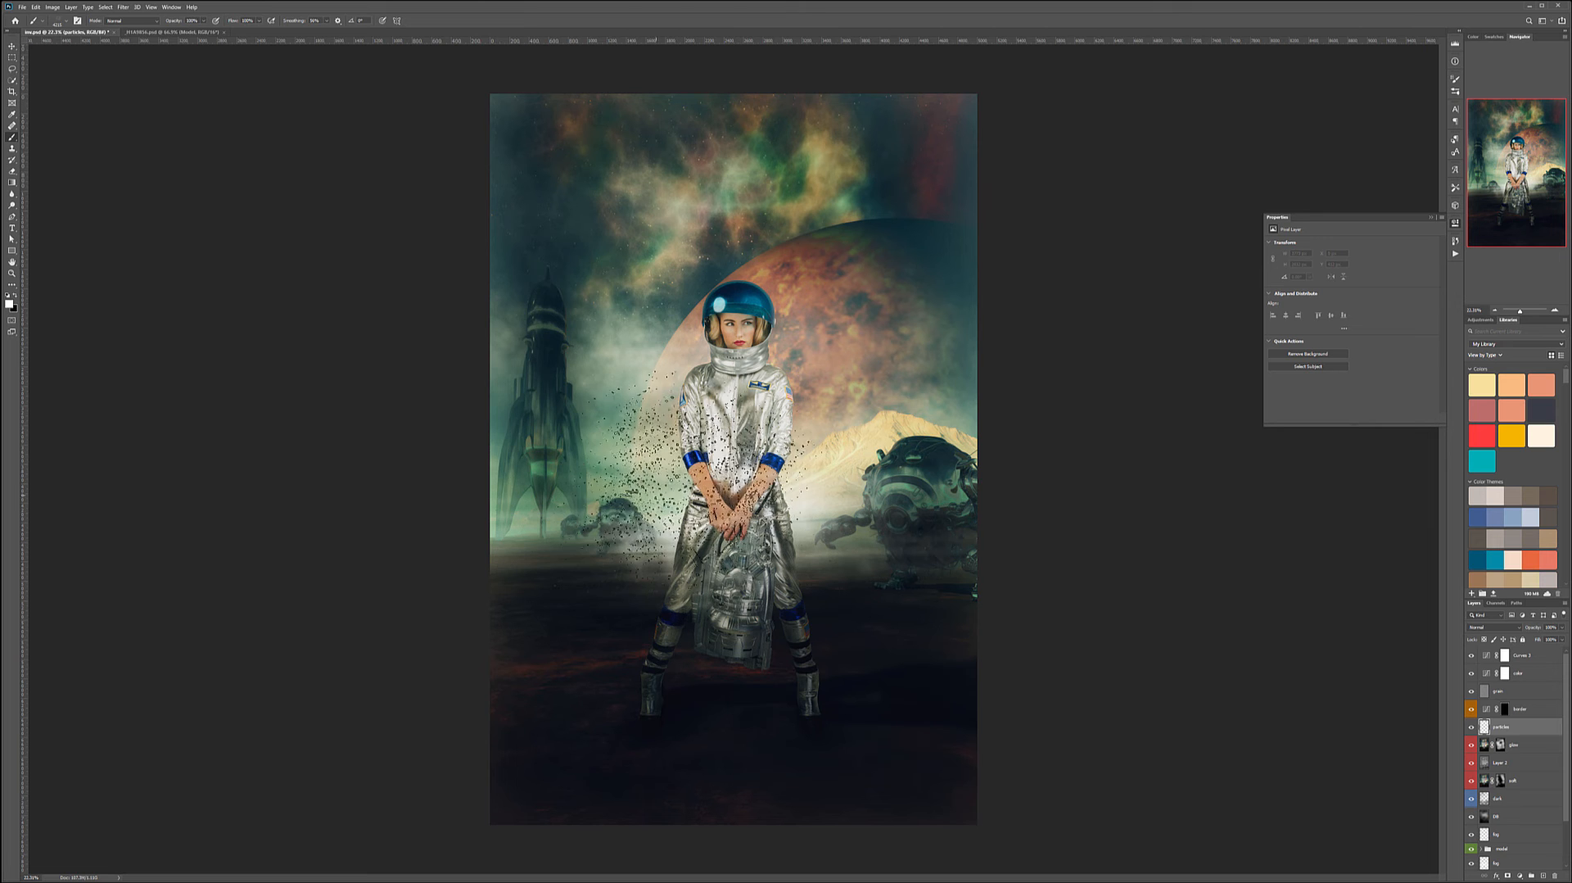
pyautogui.click(696, 463)
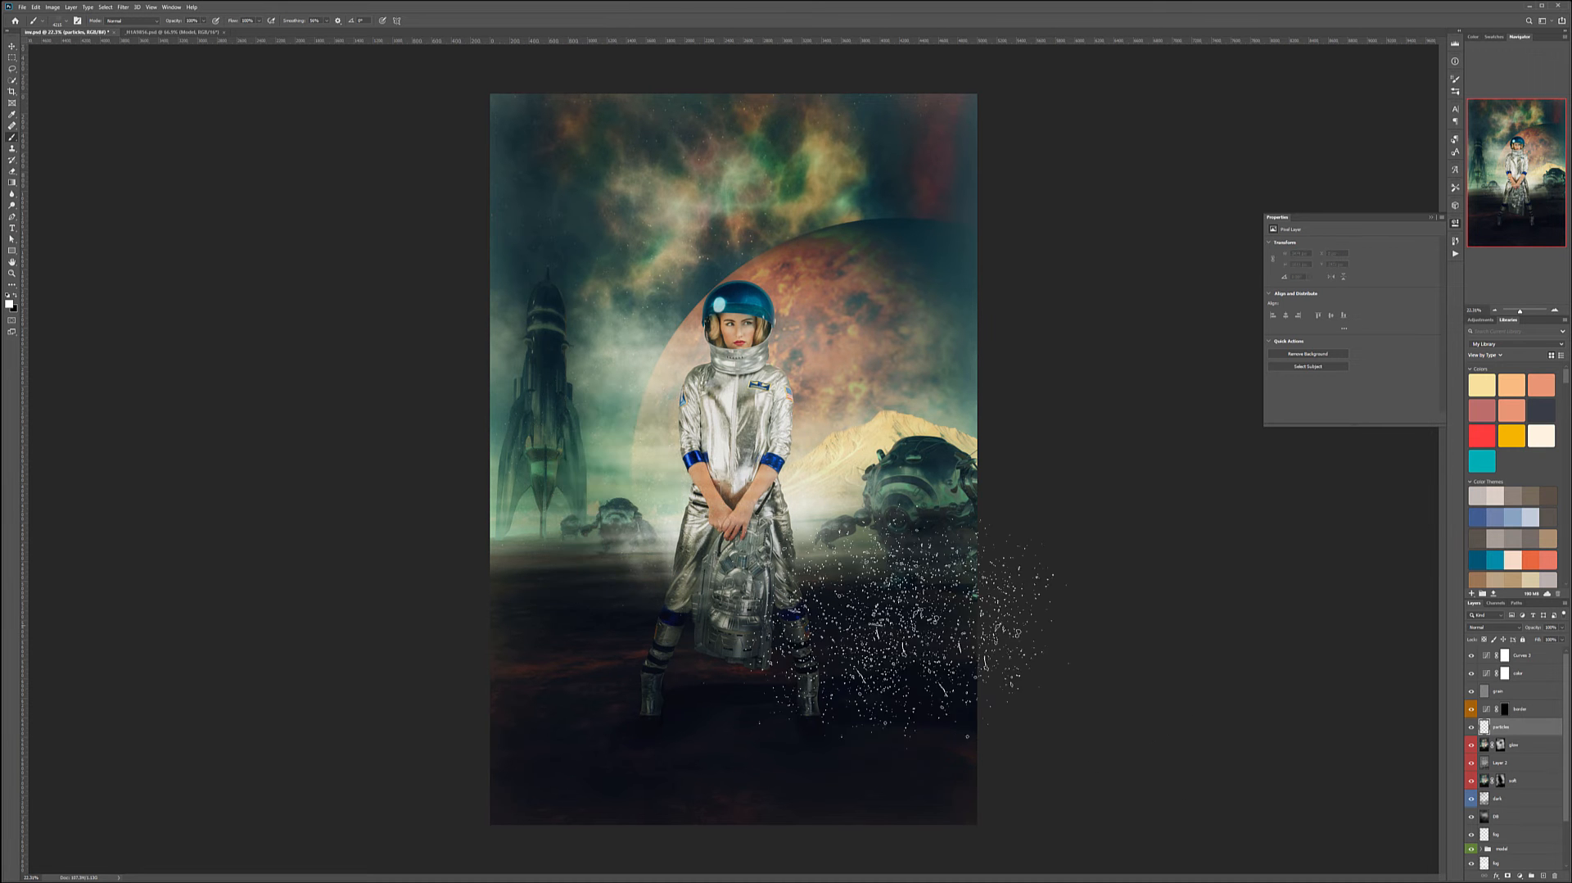
pyautogui.click(597, 610)
pyautogui.hotkey('ctrl', 'z')
pyautogui.keyDown('alt'); pyautogui.click(911, 669); pyautogui.keyUp('alt')
pyautogui.click(700, 643)
pyautogui.click(899, 509)
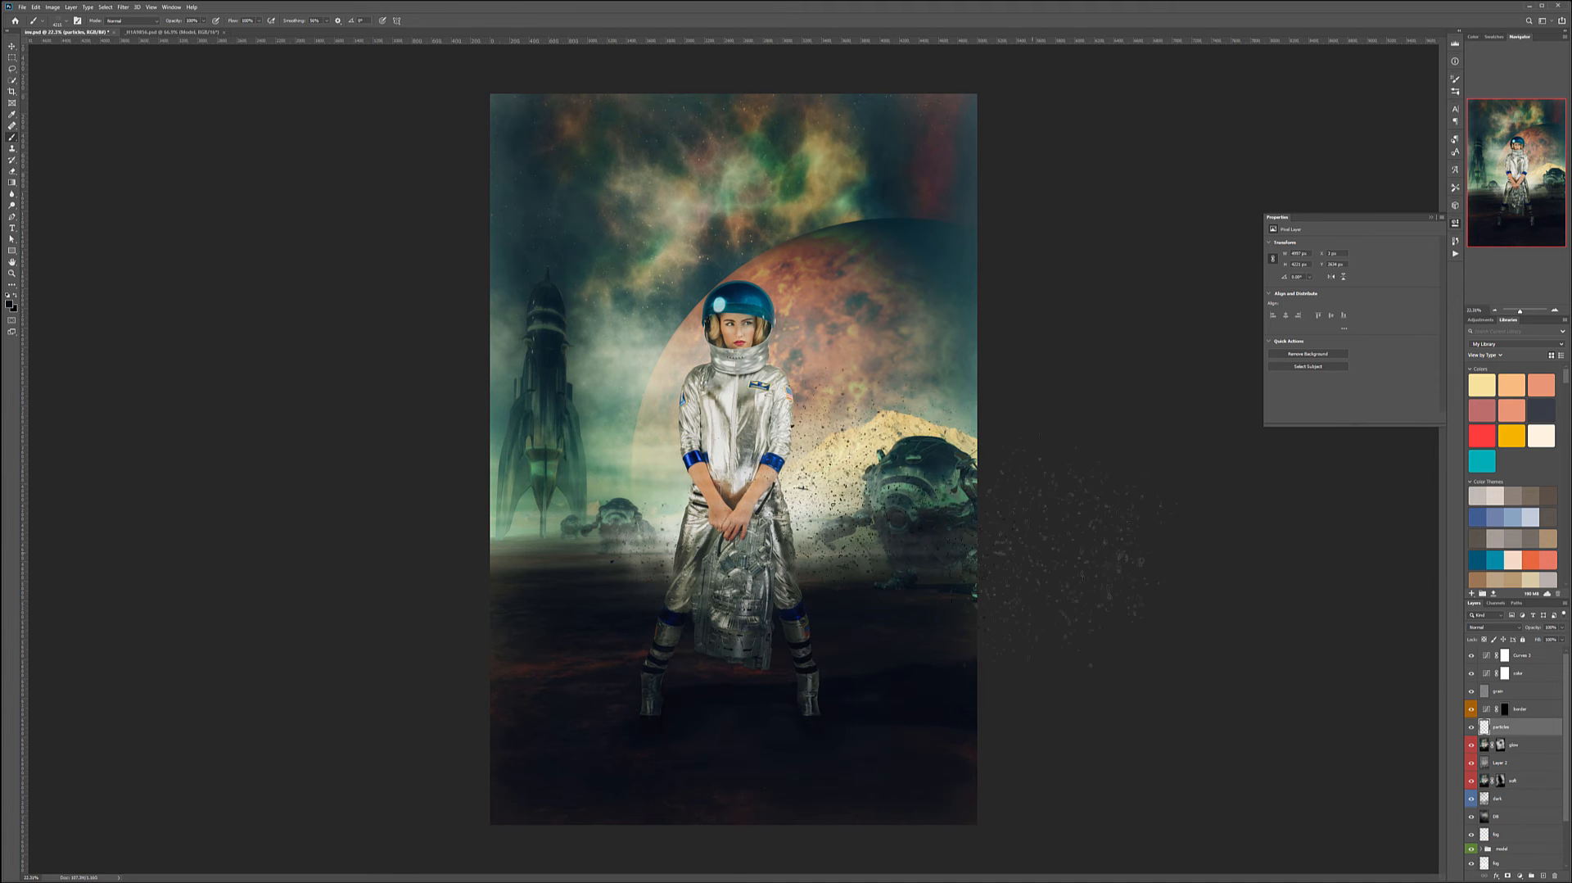
pyautogui.click(524, 668)
# - Enlarge the particle brush and stamp more debris across the scene
pyautogui.press(']')
pyautogui.press(']')
pyautogui.press(']')
pyautogui.press(']')
pyautogui.press(']')
pyautogui.press(']')
pyautogui.press(']')
pyautogui.press(']')
pyautogui.click(667, 466)
pyautogui.click(924, 692)
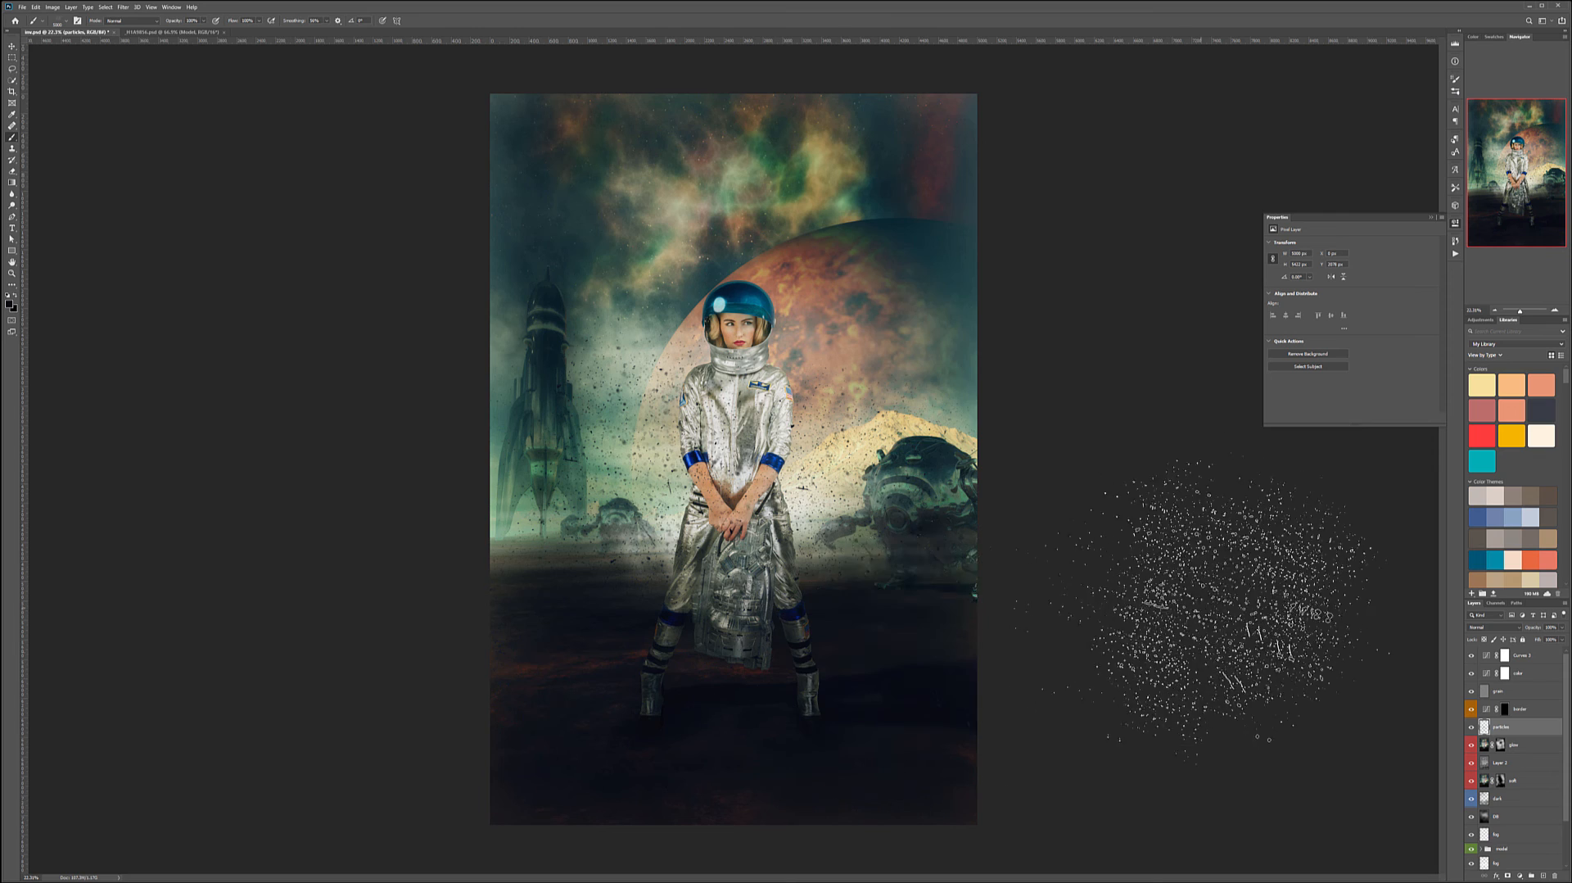
pyautogui.click(1000, 301)
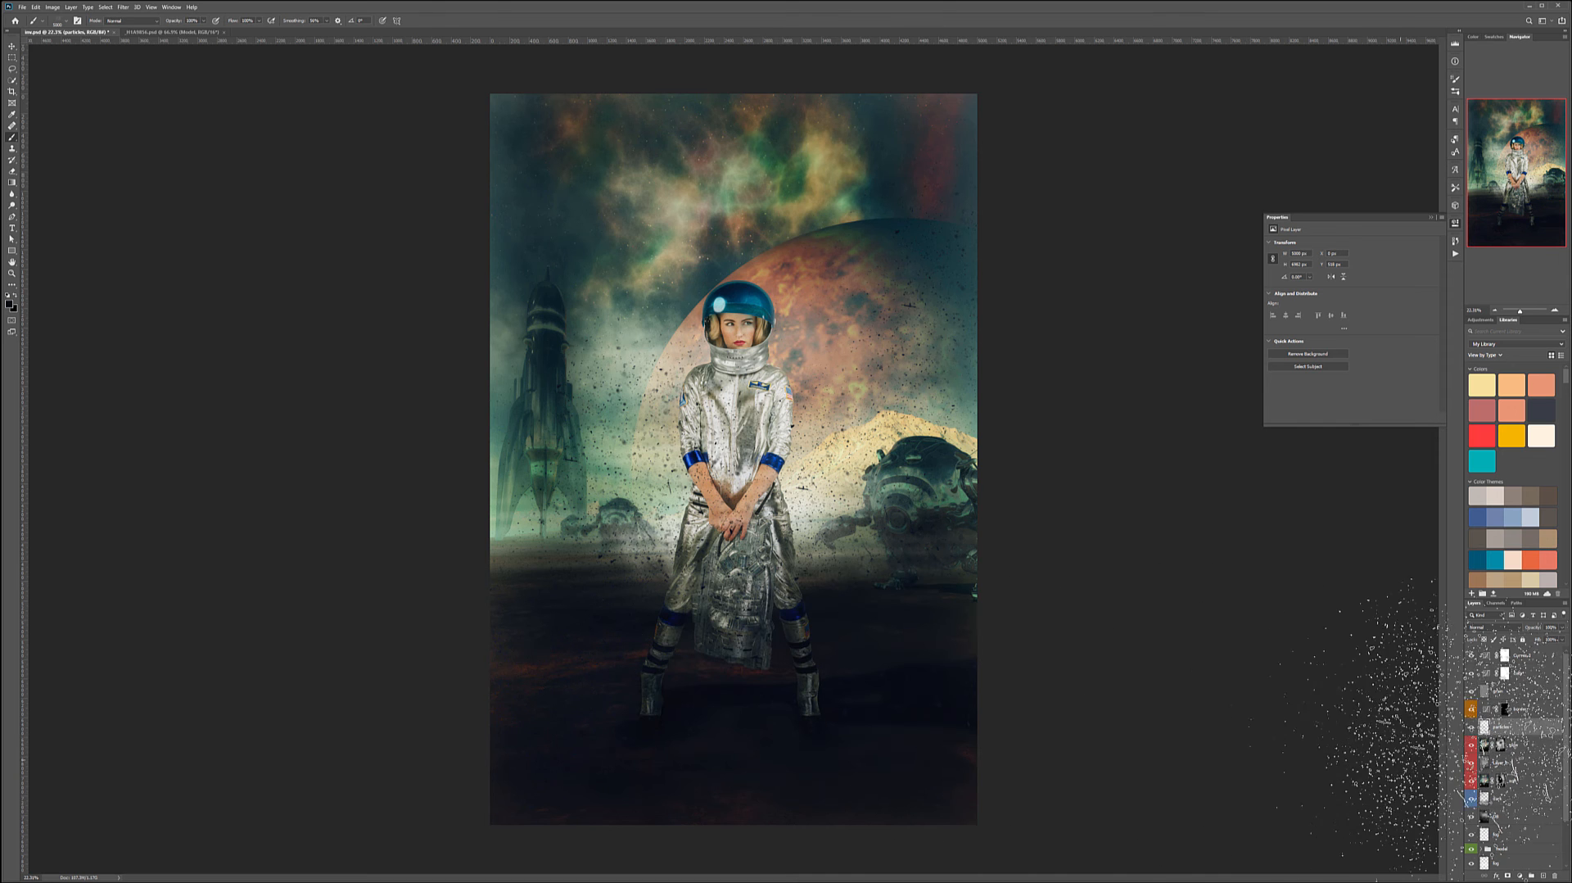
# - Set the particles layer's blend mode to Soft Light and lower its opacity
pyautogui.click(1503, 627)
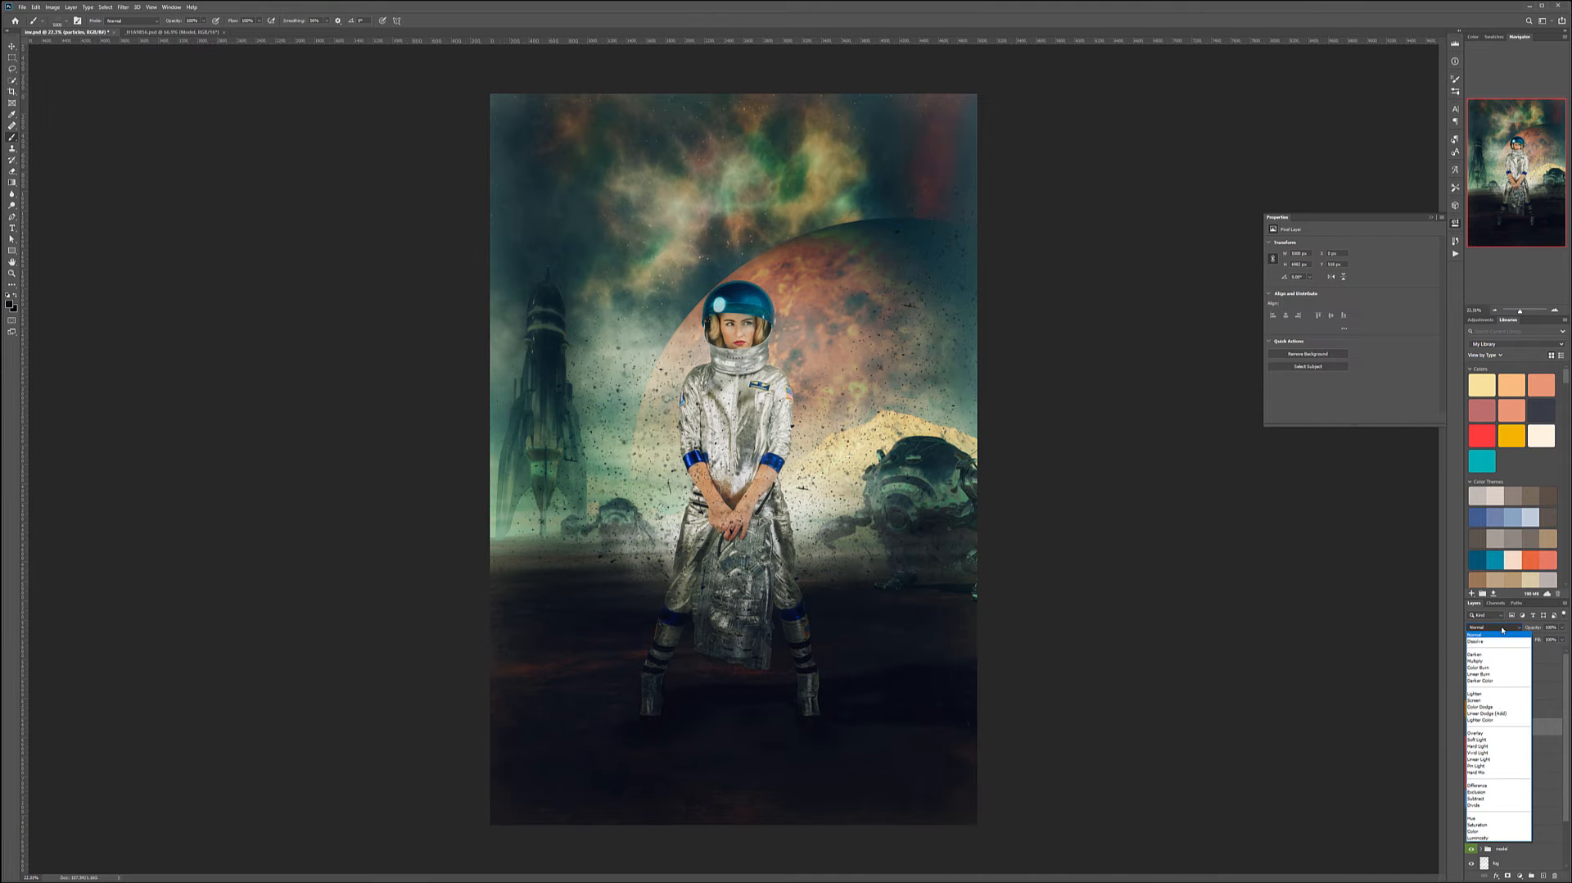
pyautogui.click(1498, 739)
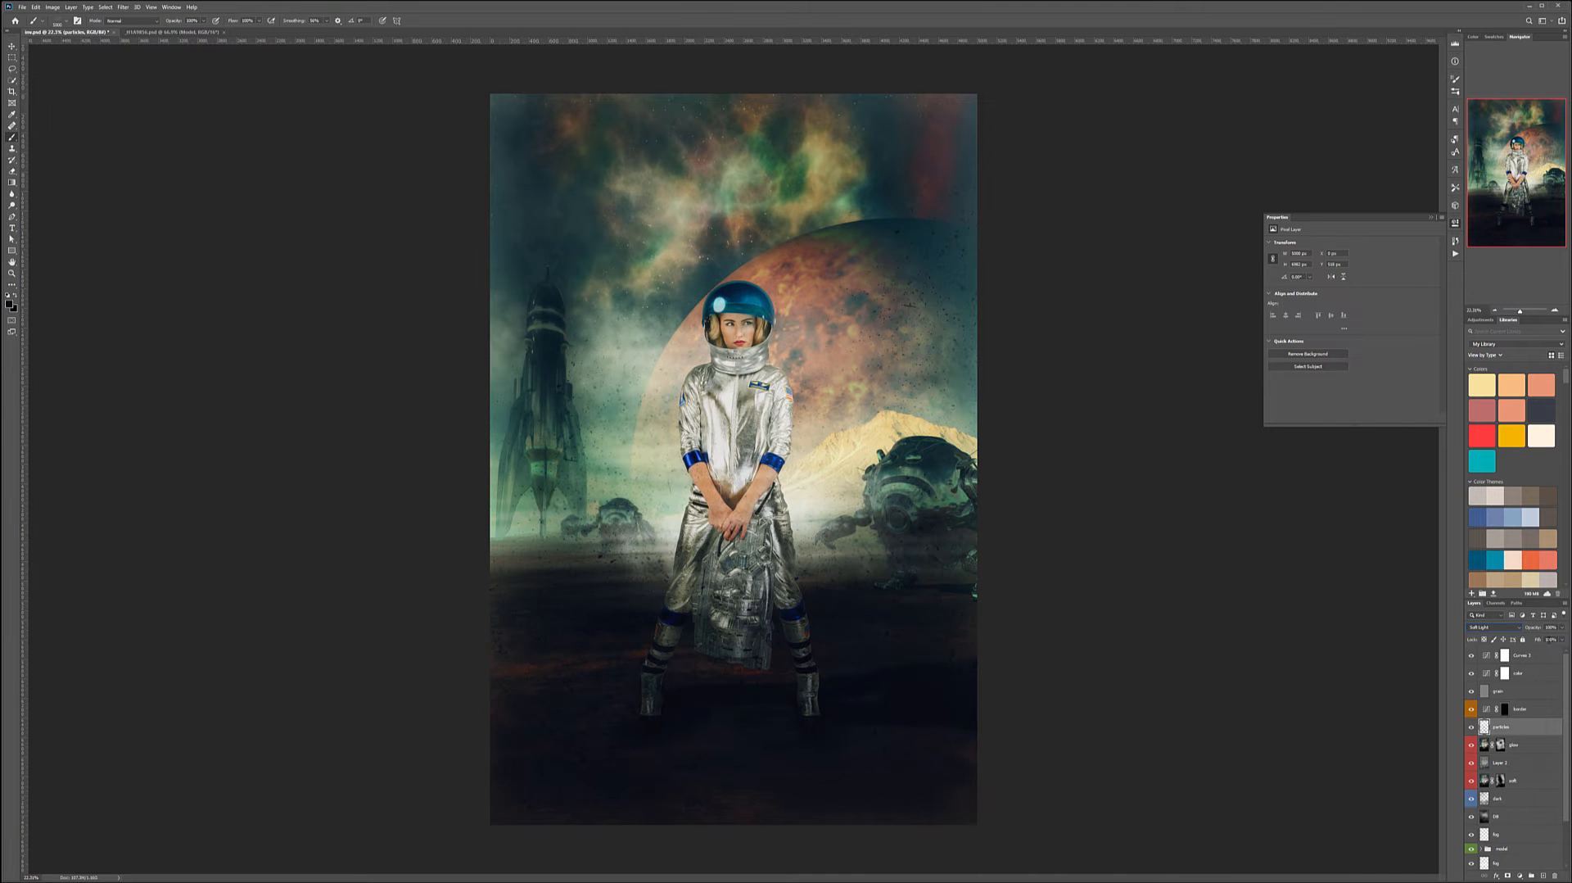
pyautogui.click(1561, 628)
# - Choose a Rain Downpours brush from the Ron's Rain Effects 2019 set
pyautogui.rightClick(684, 450)
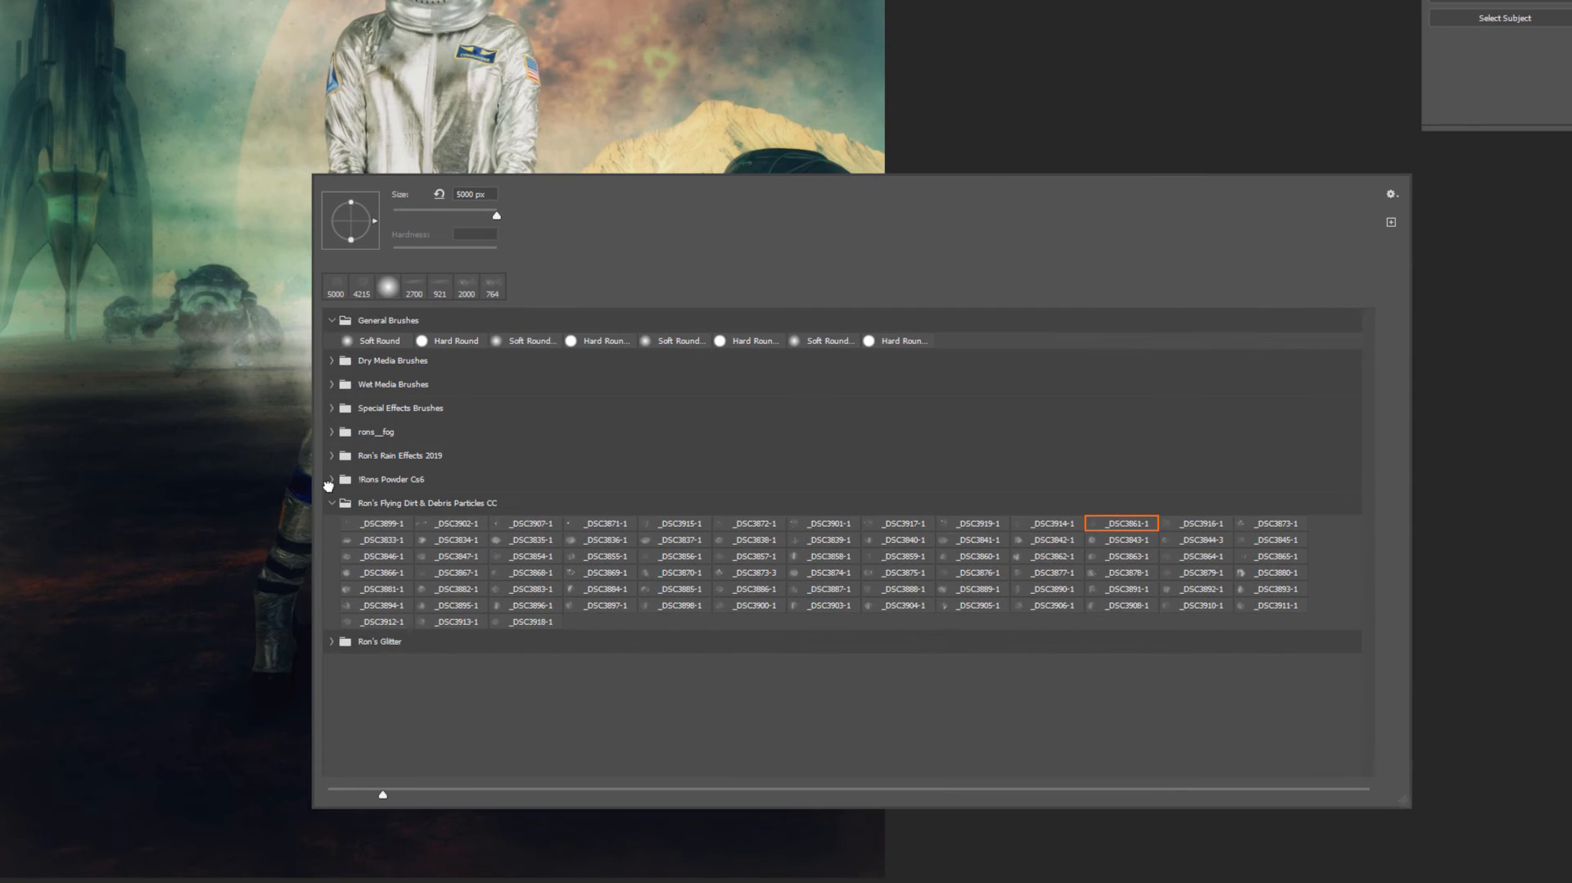
pyautogui.click(683, 612)
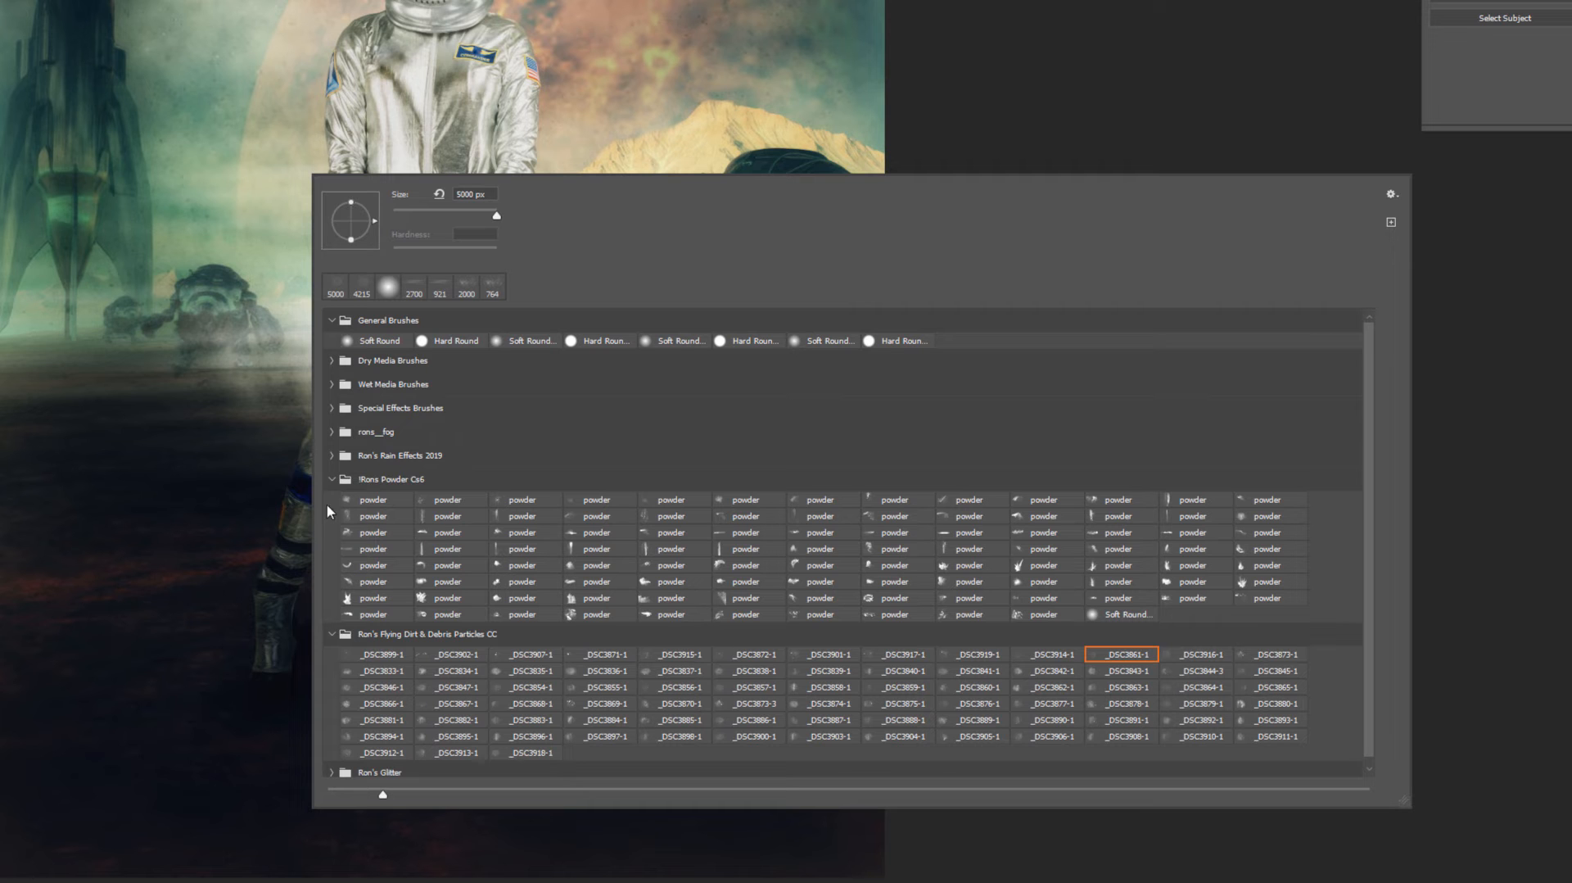
pyautogui.click(335, 470)
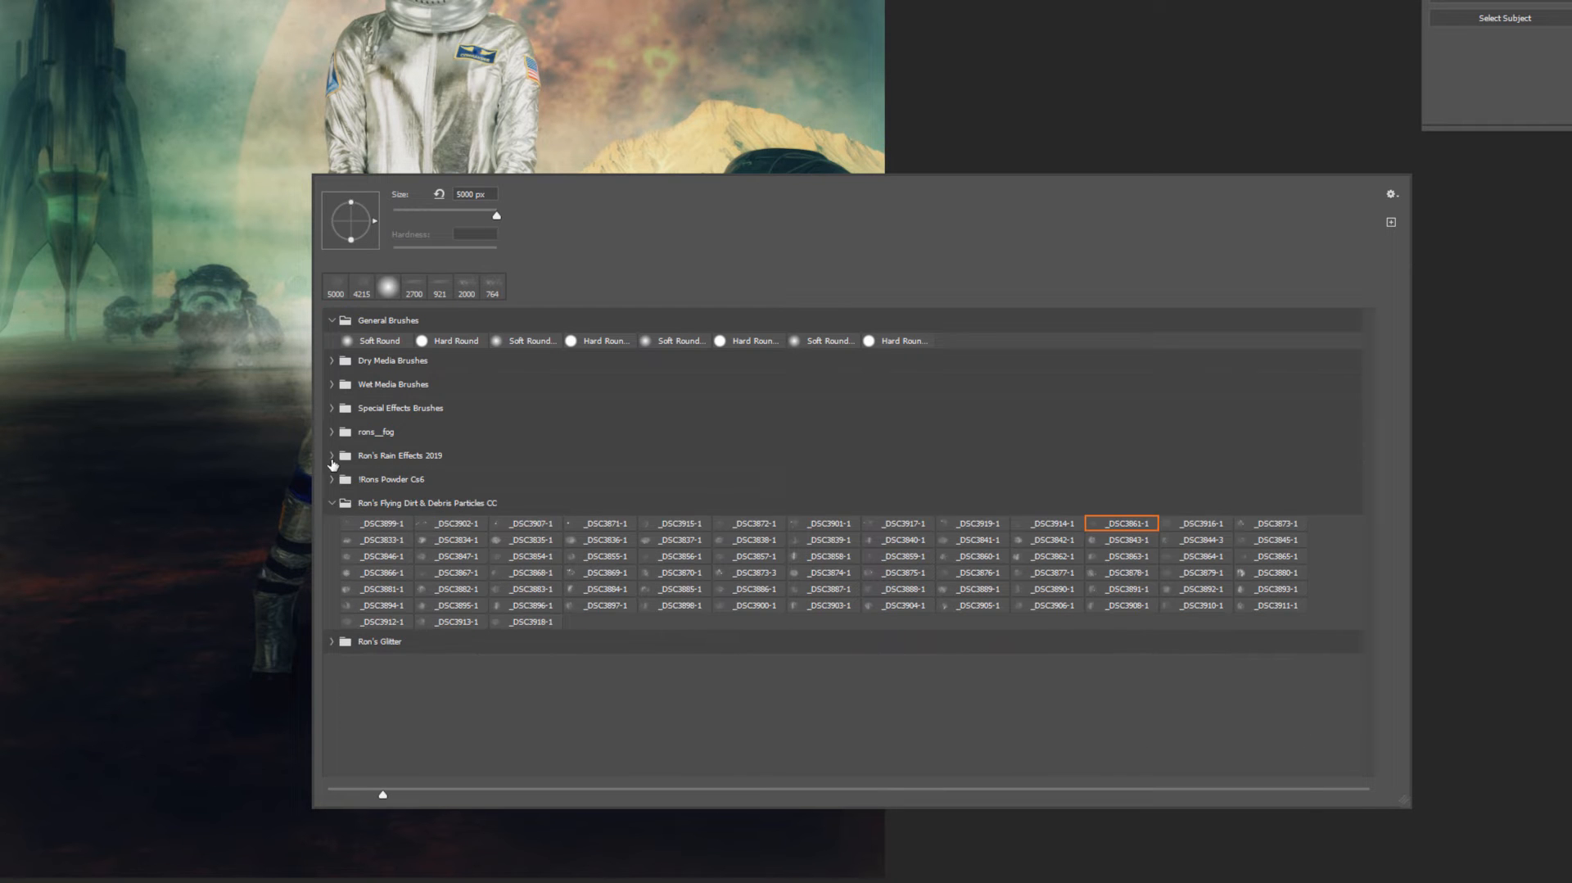
pyautogui.click(331, 456)
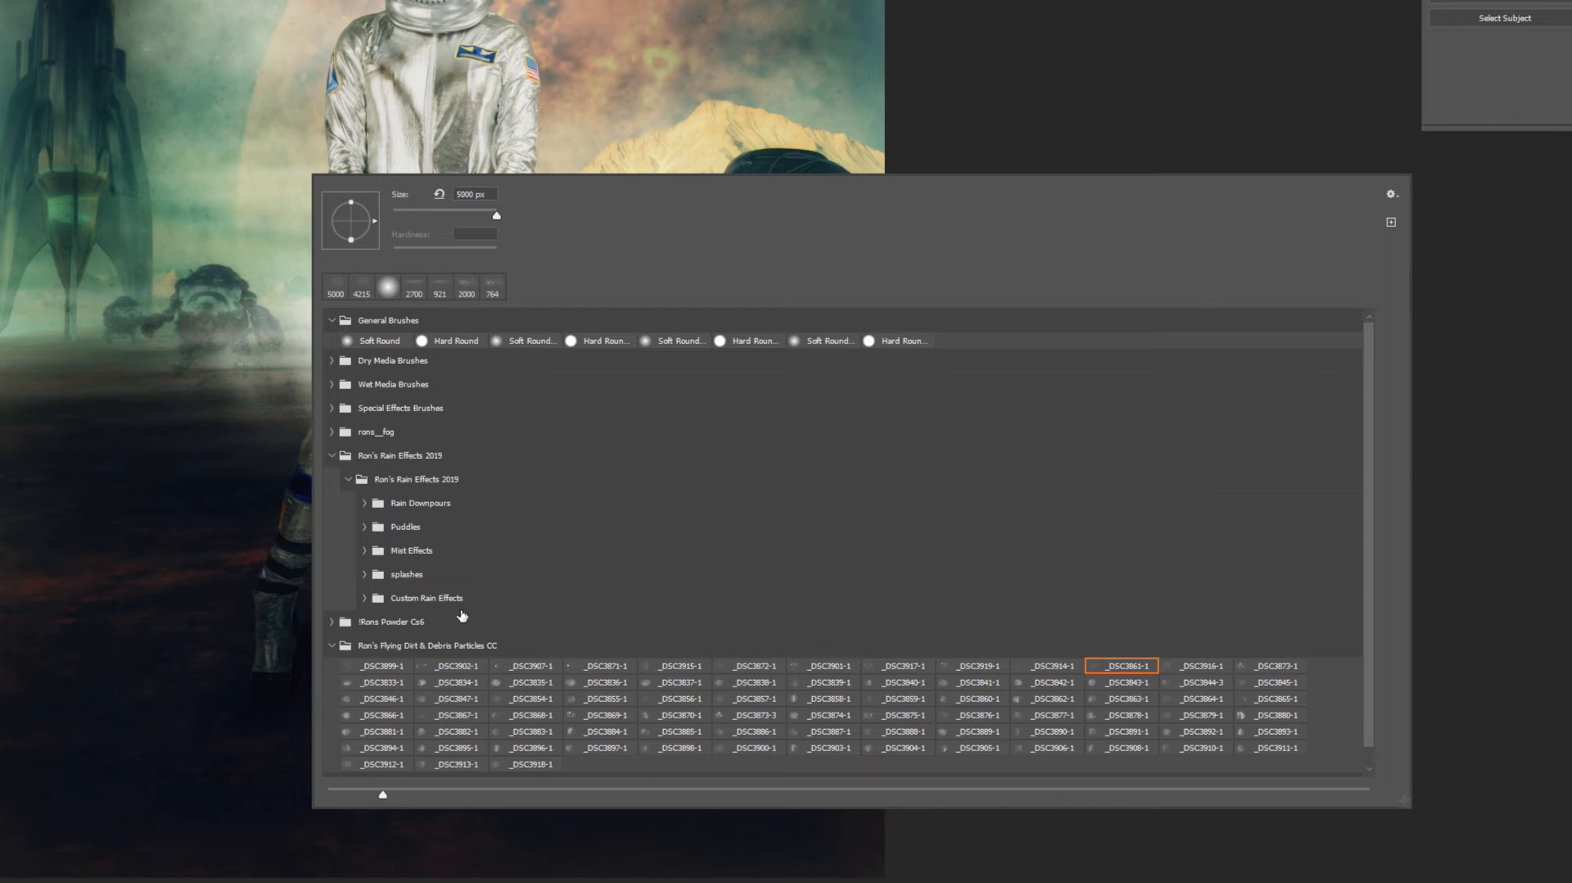
pyautogui.click(363, 502)
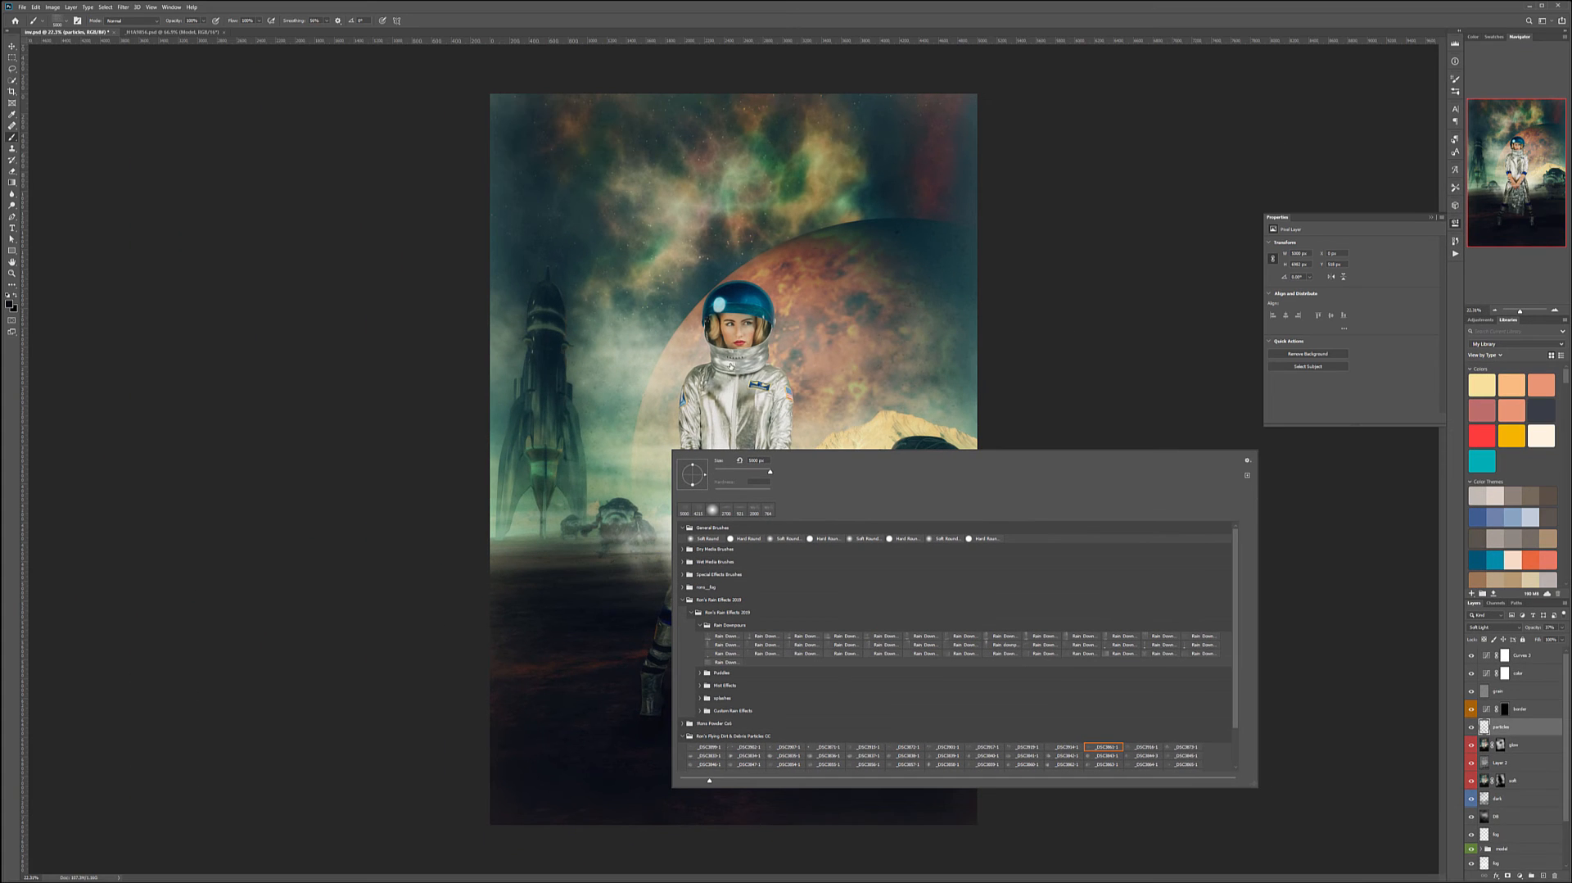
pyautogui.click(414, 573)
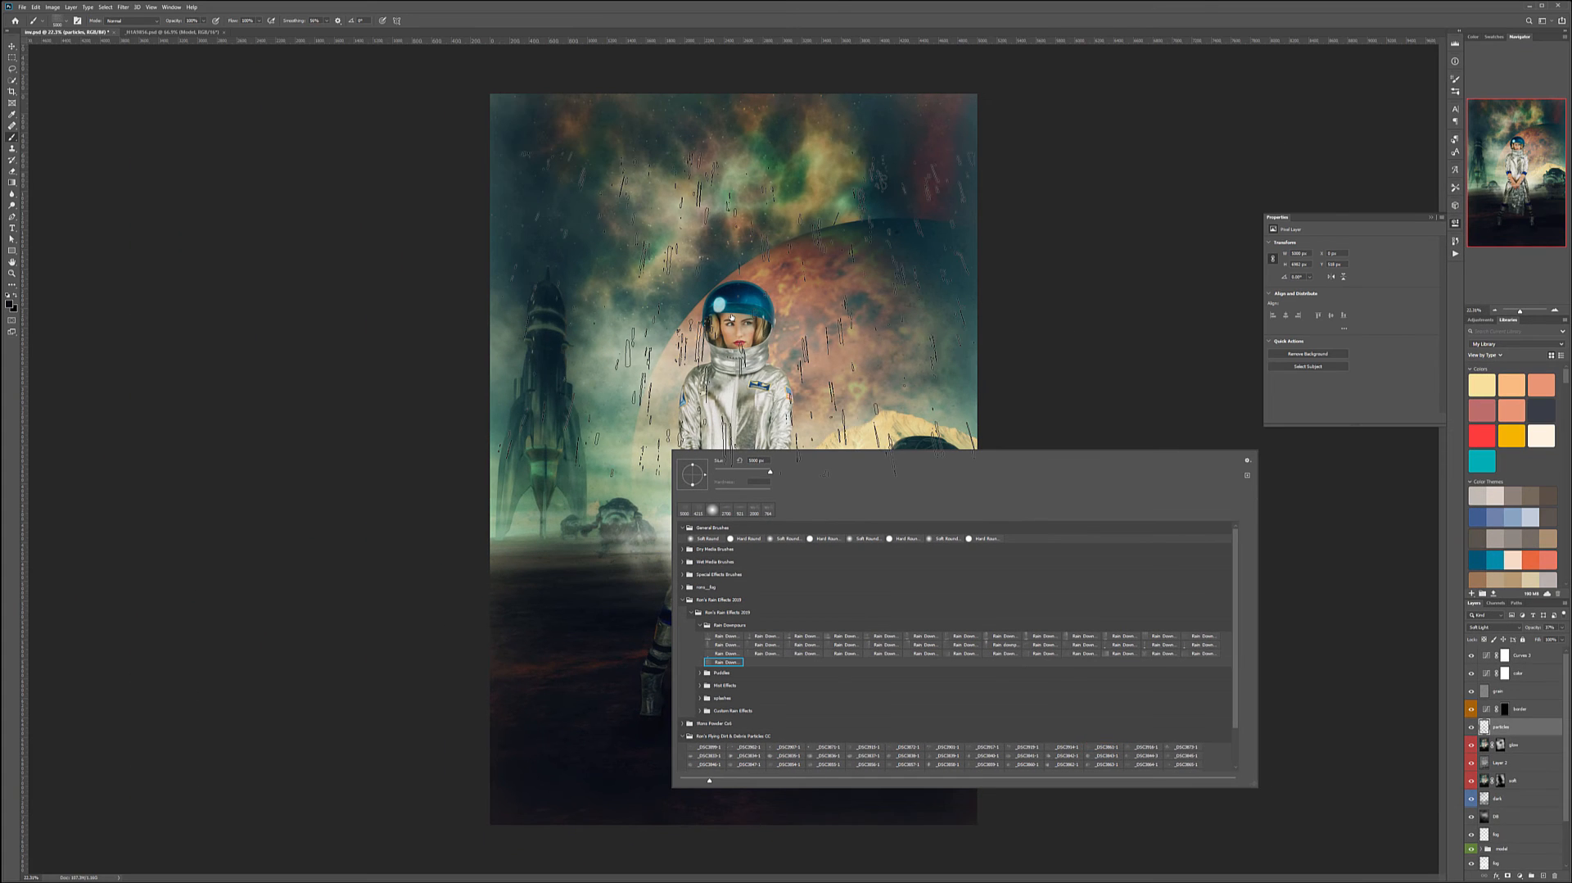
pyautogui.click(827, 361)
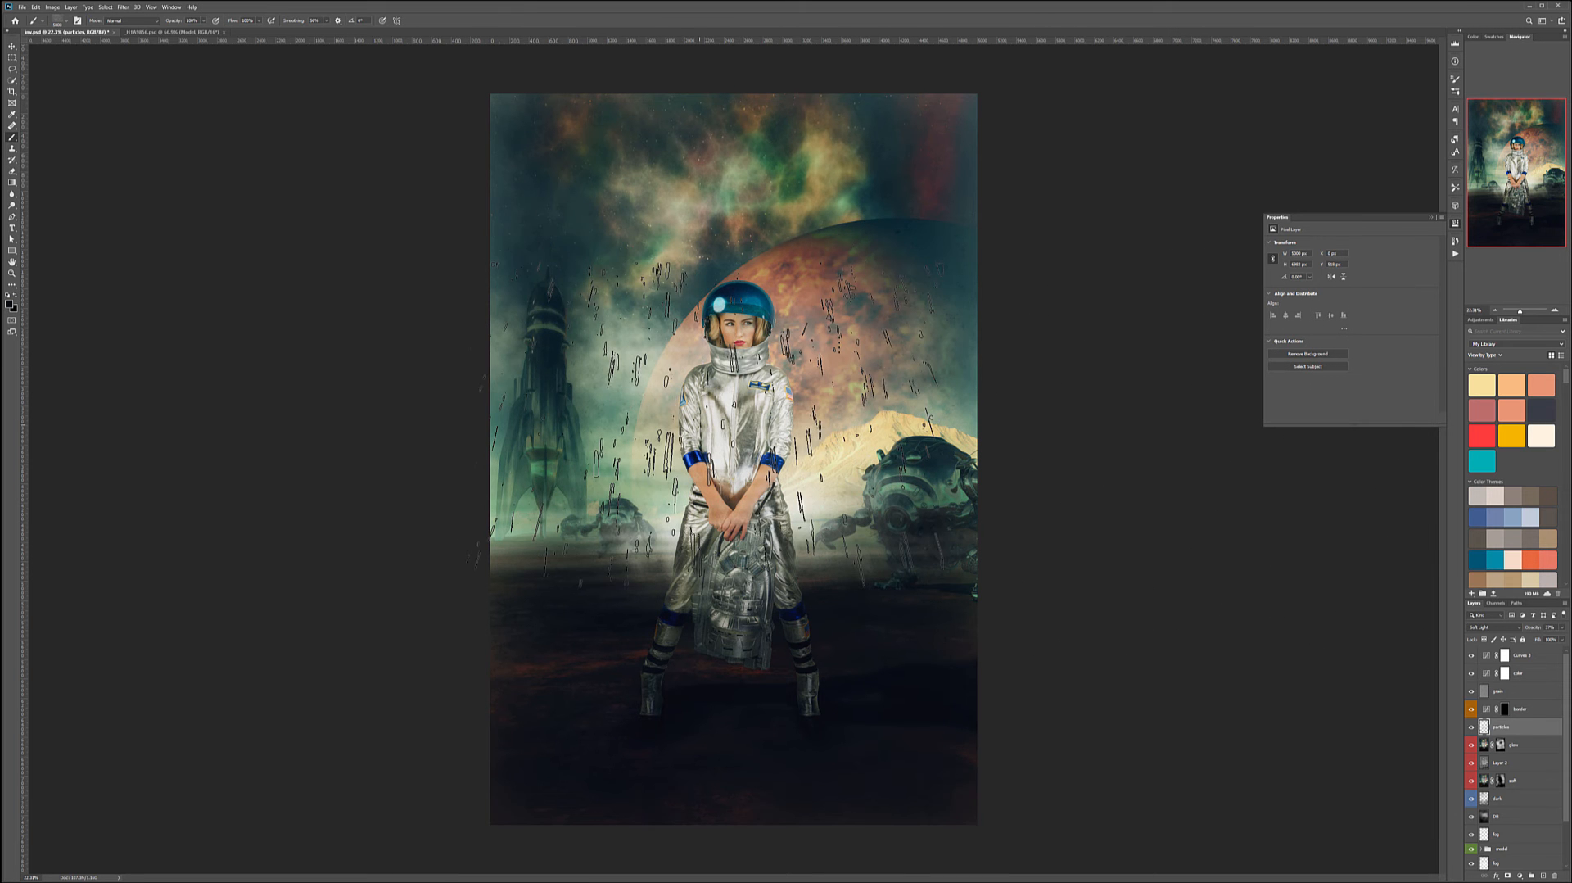
# - Add a new empty layer above the particles layer
pyautogui.click(1543, 876)
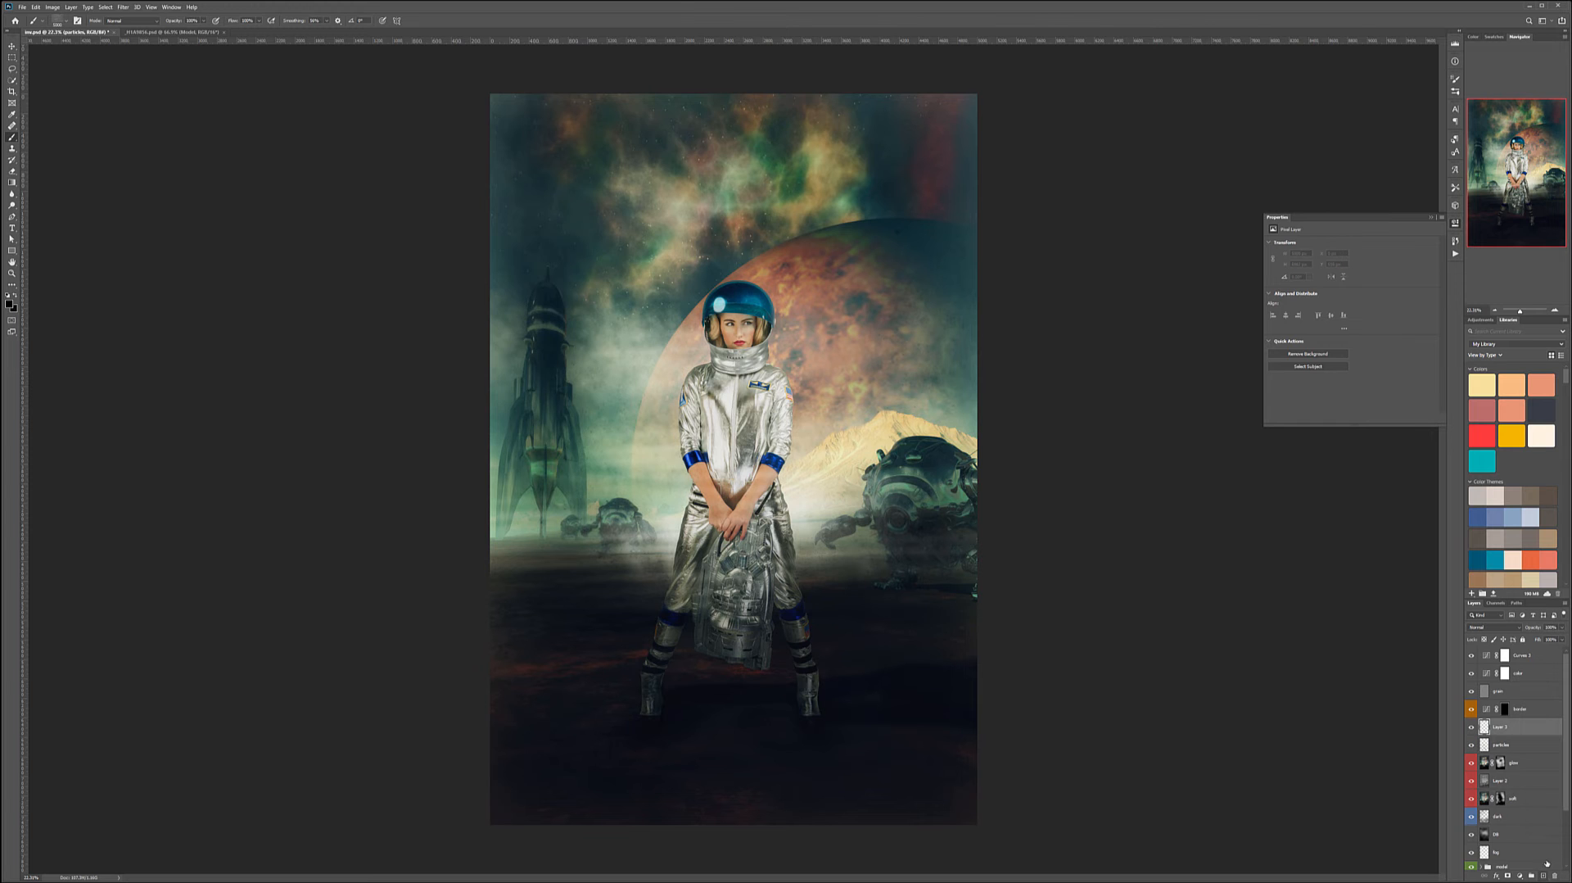
pyautogui.press('x')
pyautogui.moveTo(733, 294); pyautogui.dragTo(733, 254)
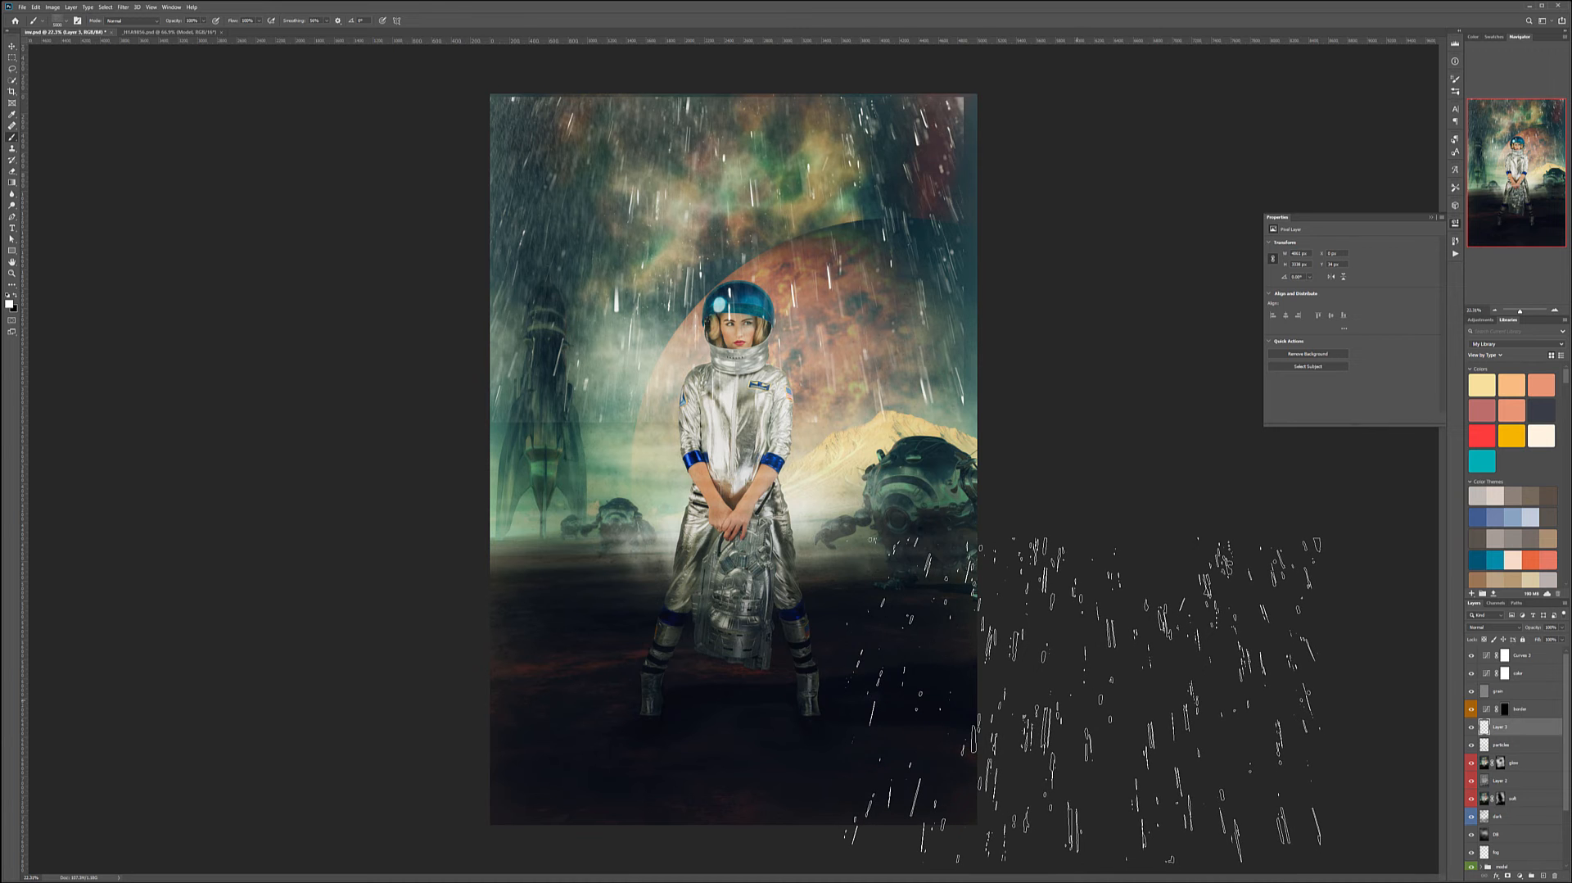
pyautogui.hotkey('ctrl', 'z')
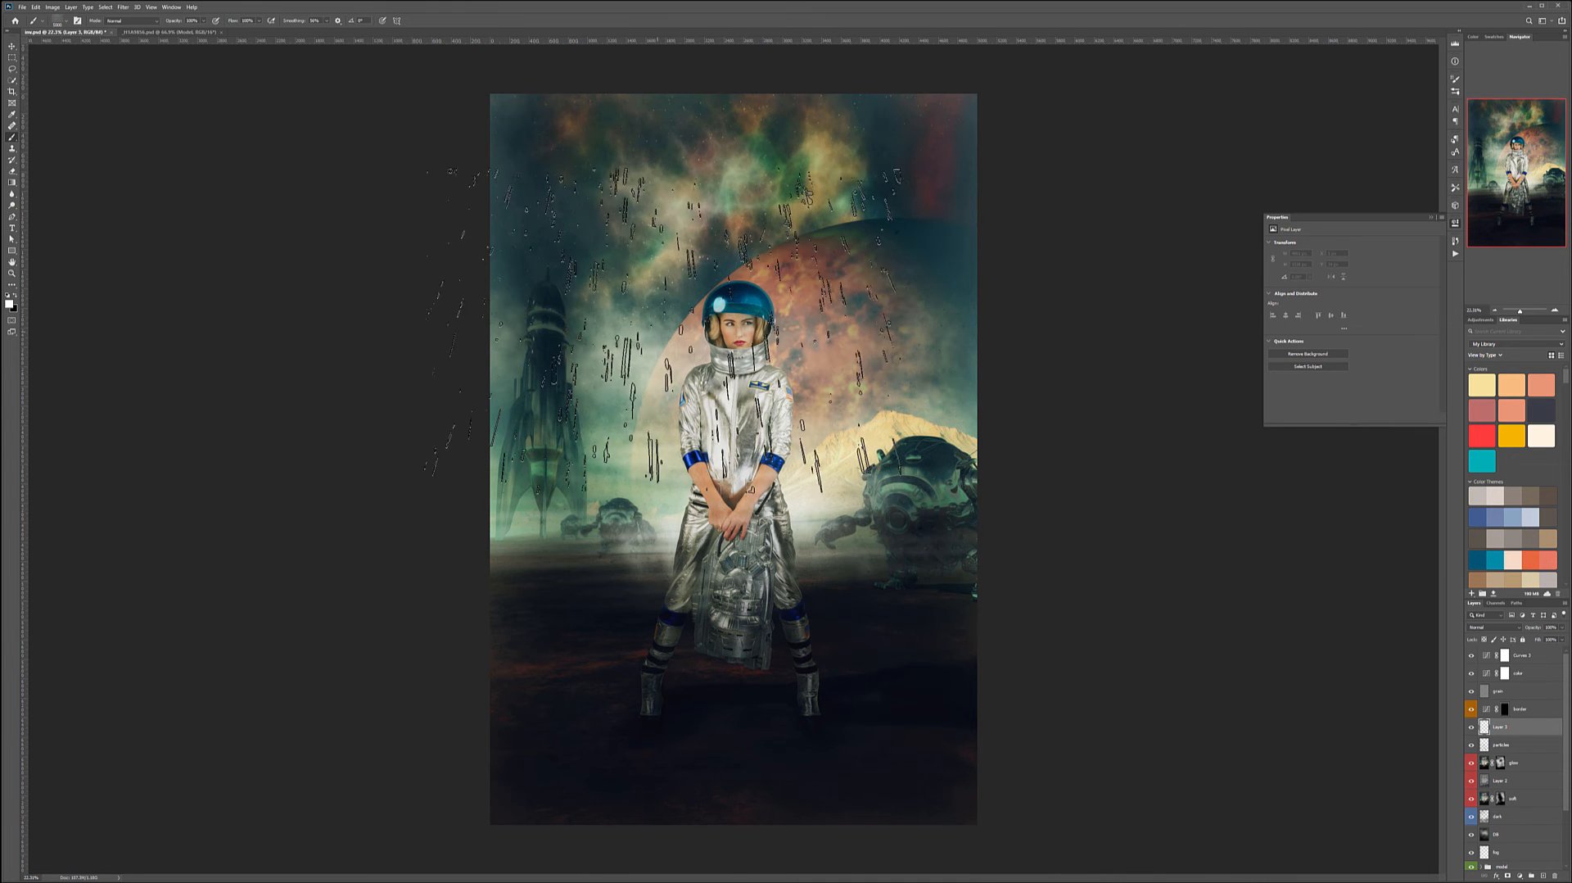
# - Stamp rain with another Rain Downpours brush and stretch it down to the canvas bottom
pyautogui.rightClick(719, 337)
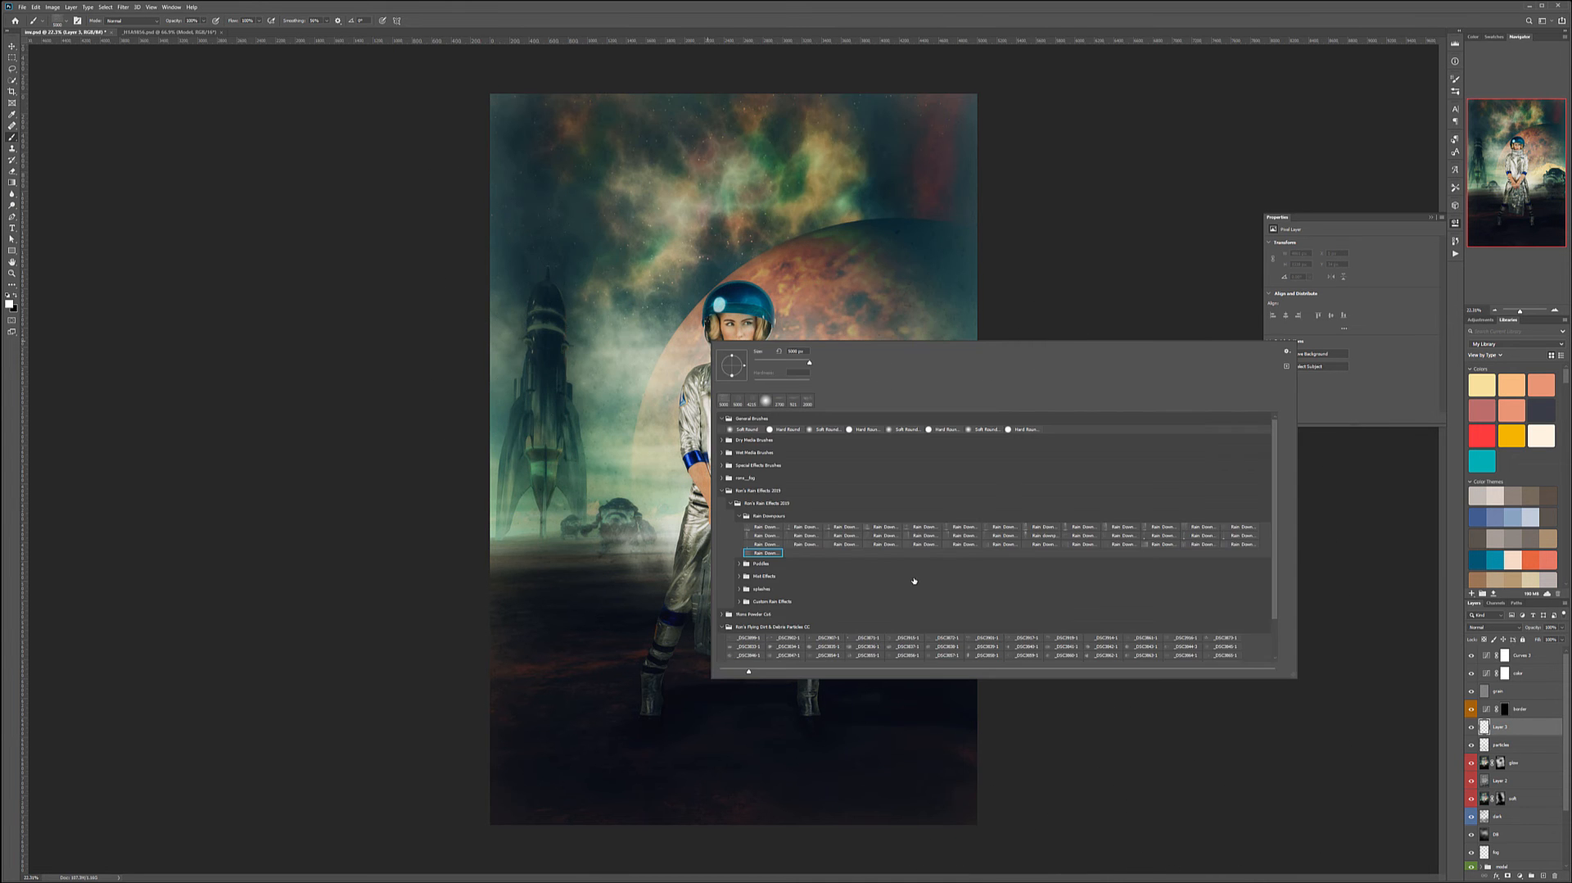
pyautogui.click(962, 544)
pyautogui.click(736, 331)
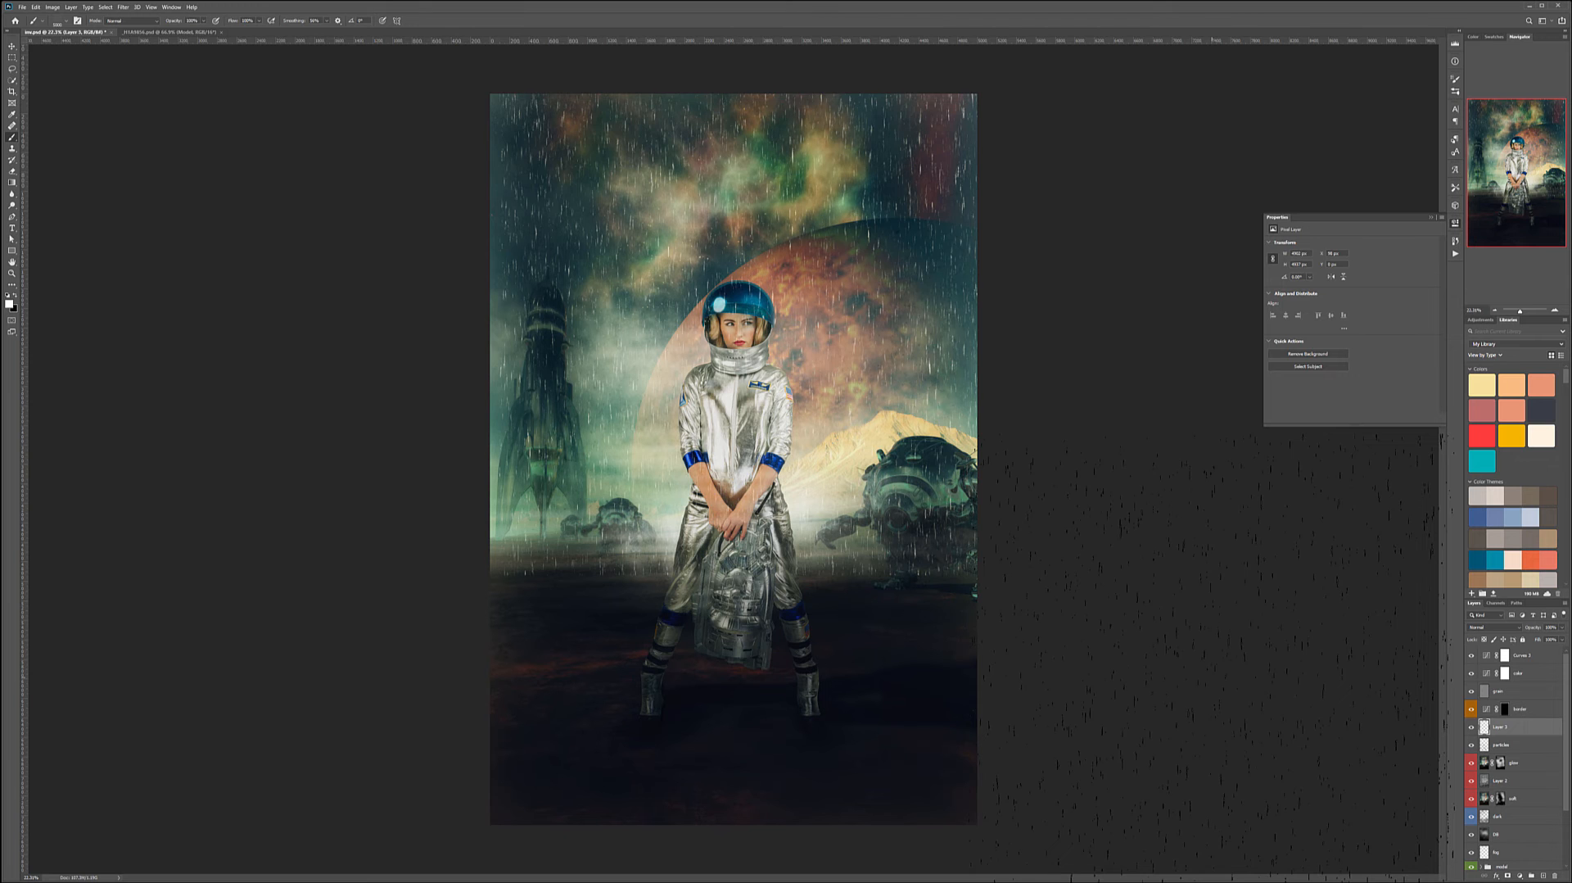
pyautogui.hotkey('ctrl', 'z')
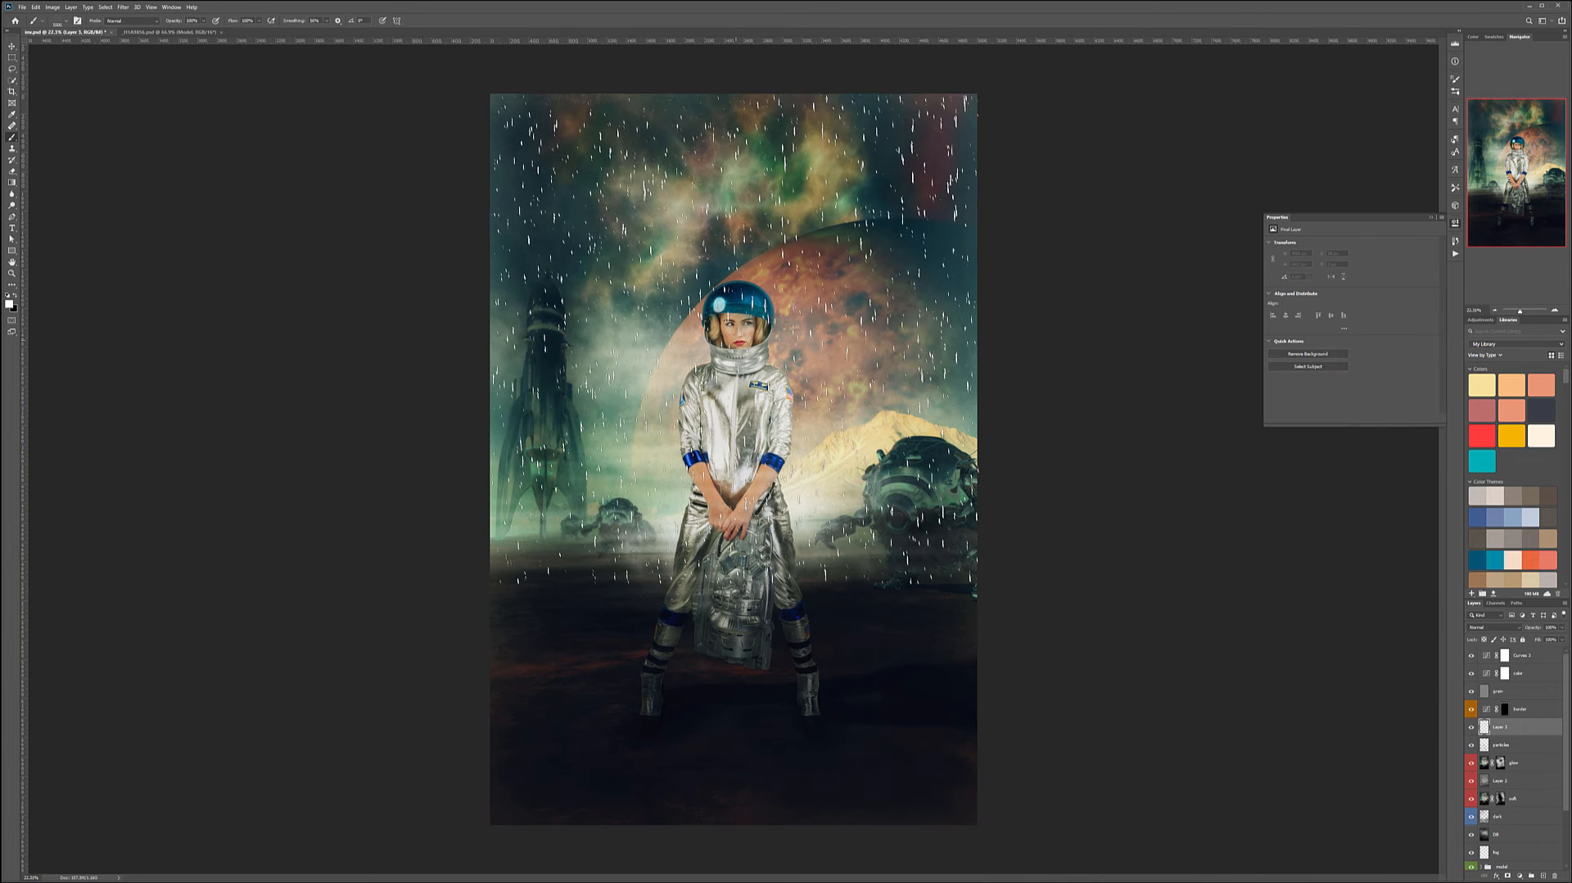
pyautogui.click(733, 336)
pyautogui.hotkey('ctrl', 't')
pyautogui.moveTo(732, 580); pyautogui.dragTo(733, 824)
pyautogui.press('Return')
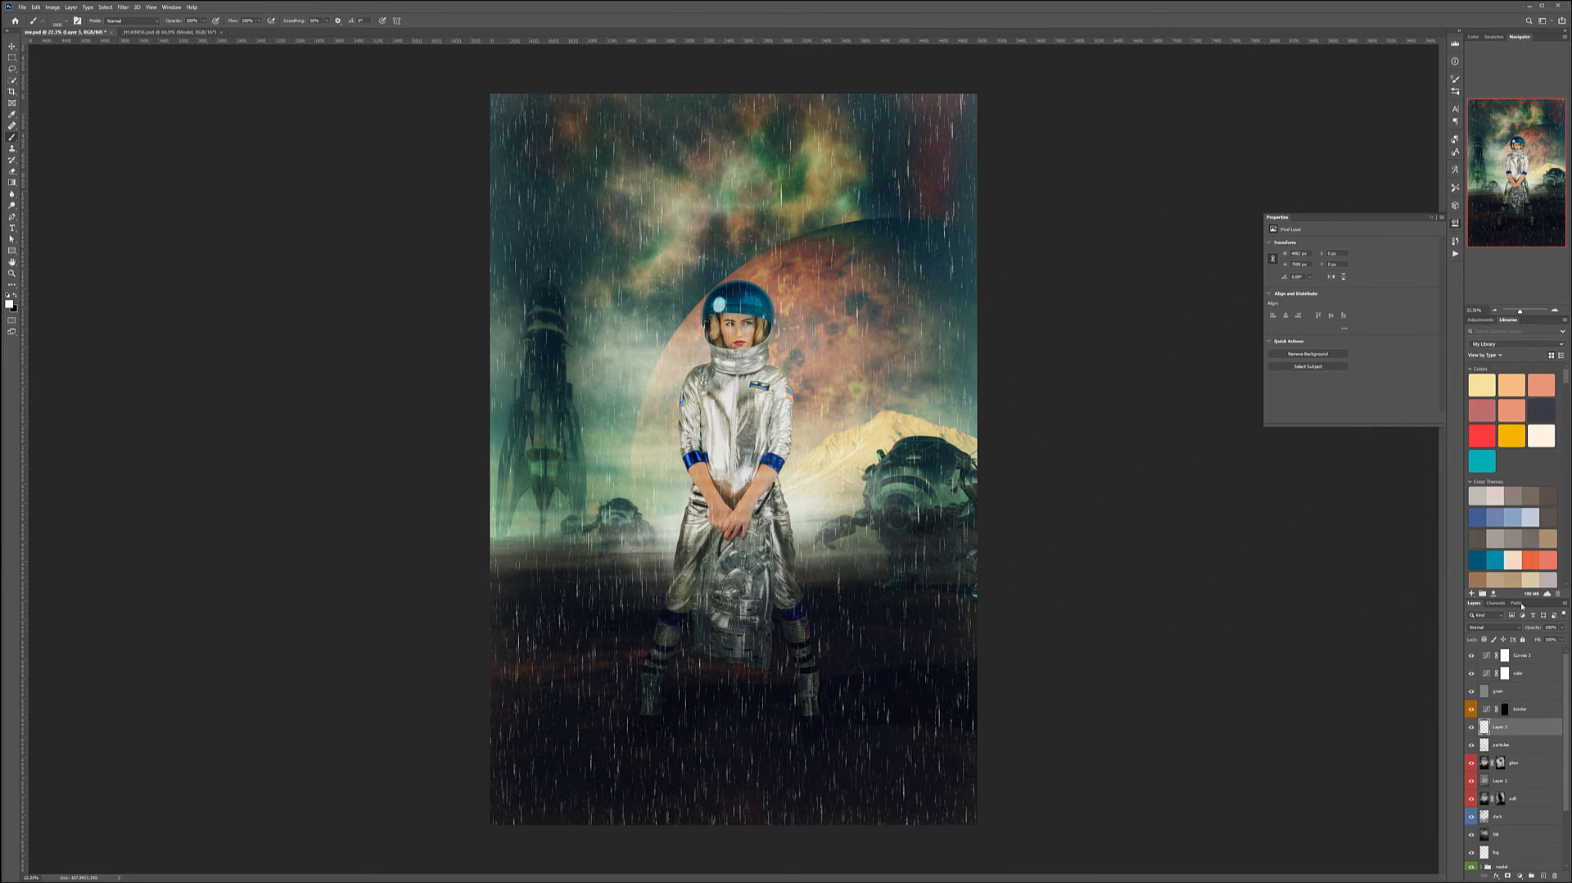
# - Set the rain layer's blend mode to Soft Light and lower its opacity
pyautogui.click(1494, 627)
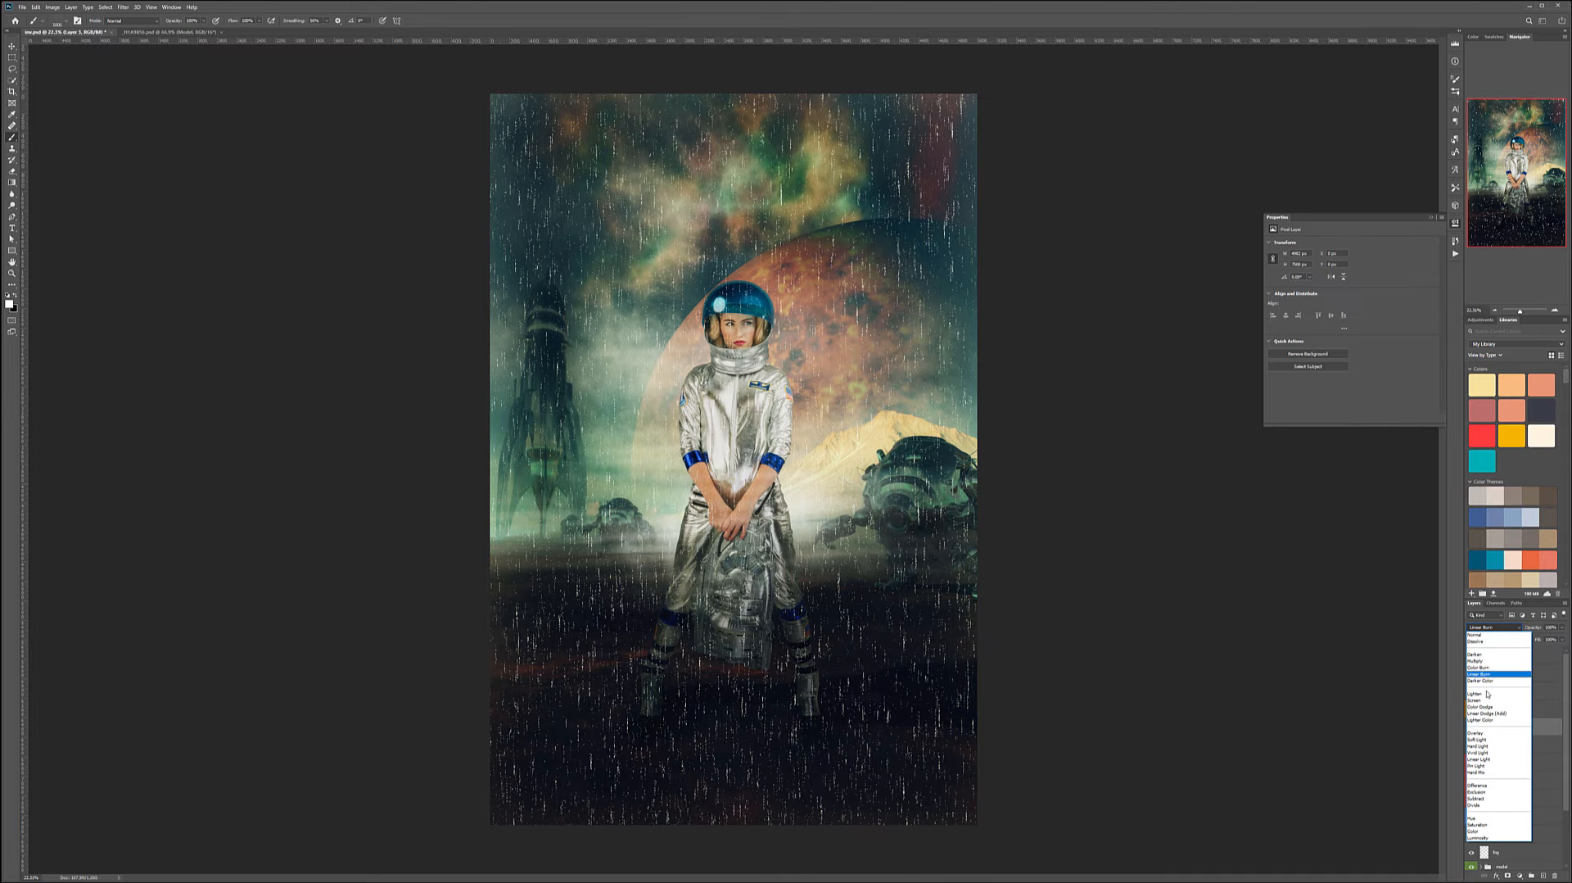
pyautogui.click(1478, 740)
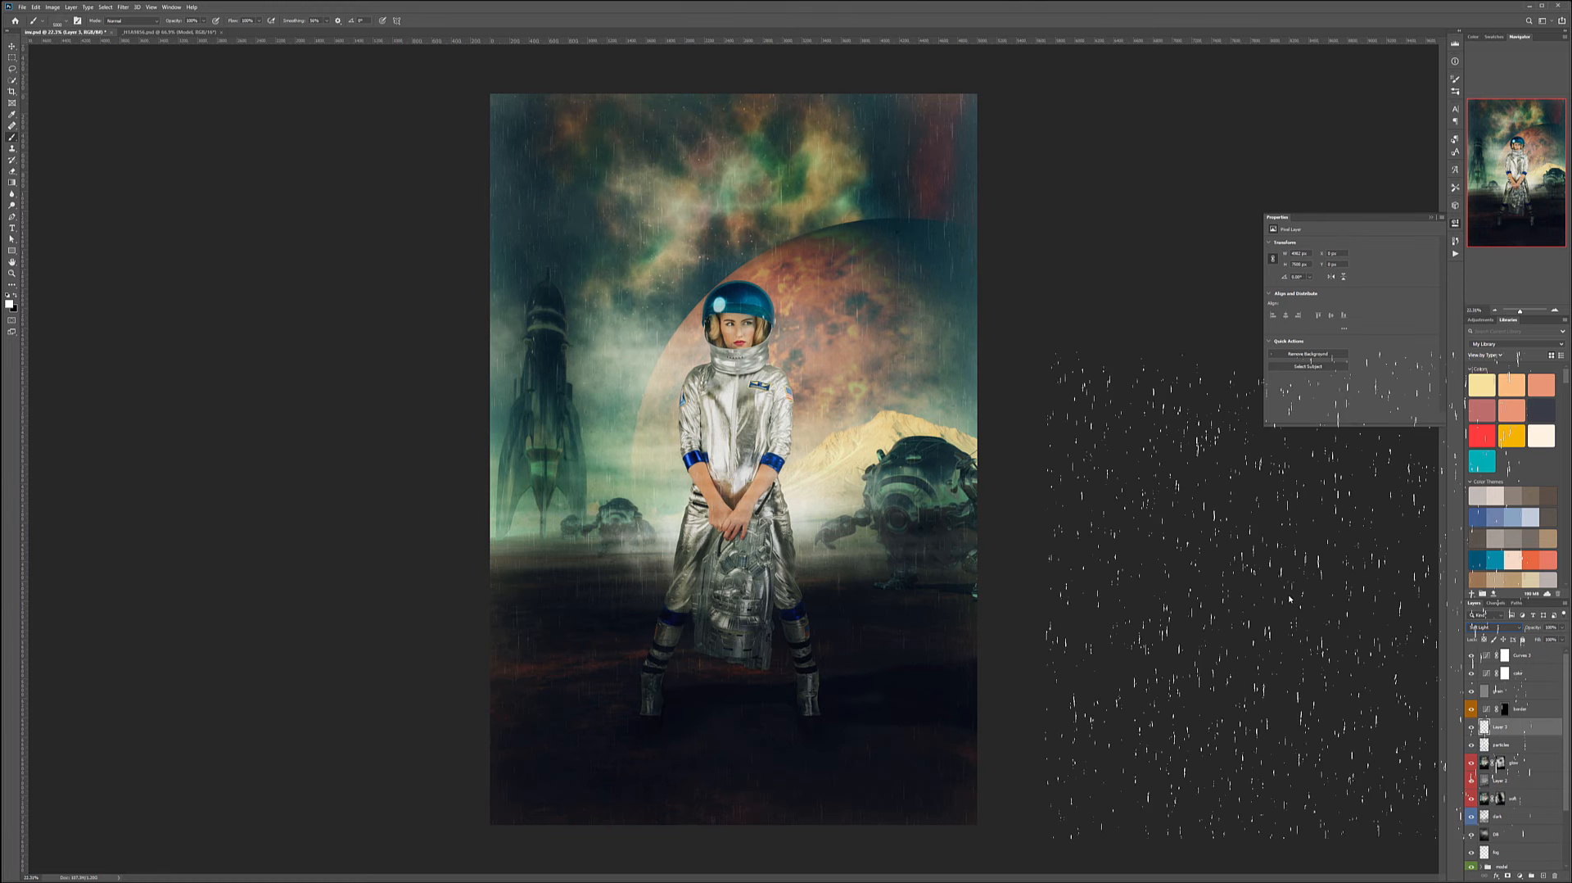
pyautogui.click(1563, 628)
pyautogui.moveTo(1553, 640); pyautogui.dragTo(1550, 641)
pyautogui.keyDown('alt'); pyautogui.click(809, 153); pyautogui.keyUp('alt')
# - Add another layer, stamp a second rain pass and stretch it to cover the whole canvas height
pyautogui.click(1543, 876)
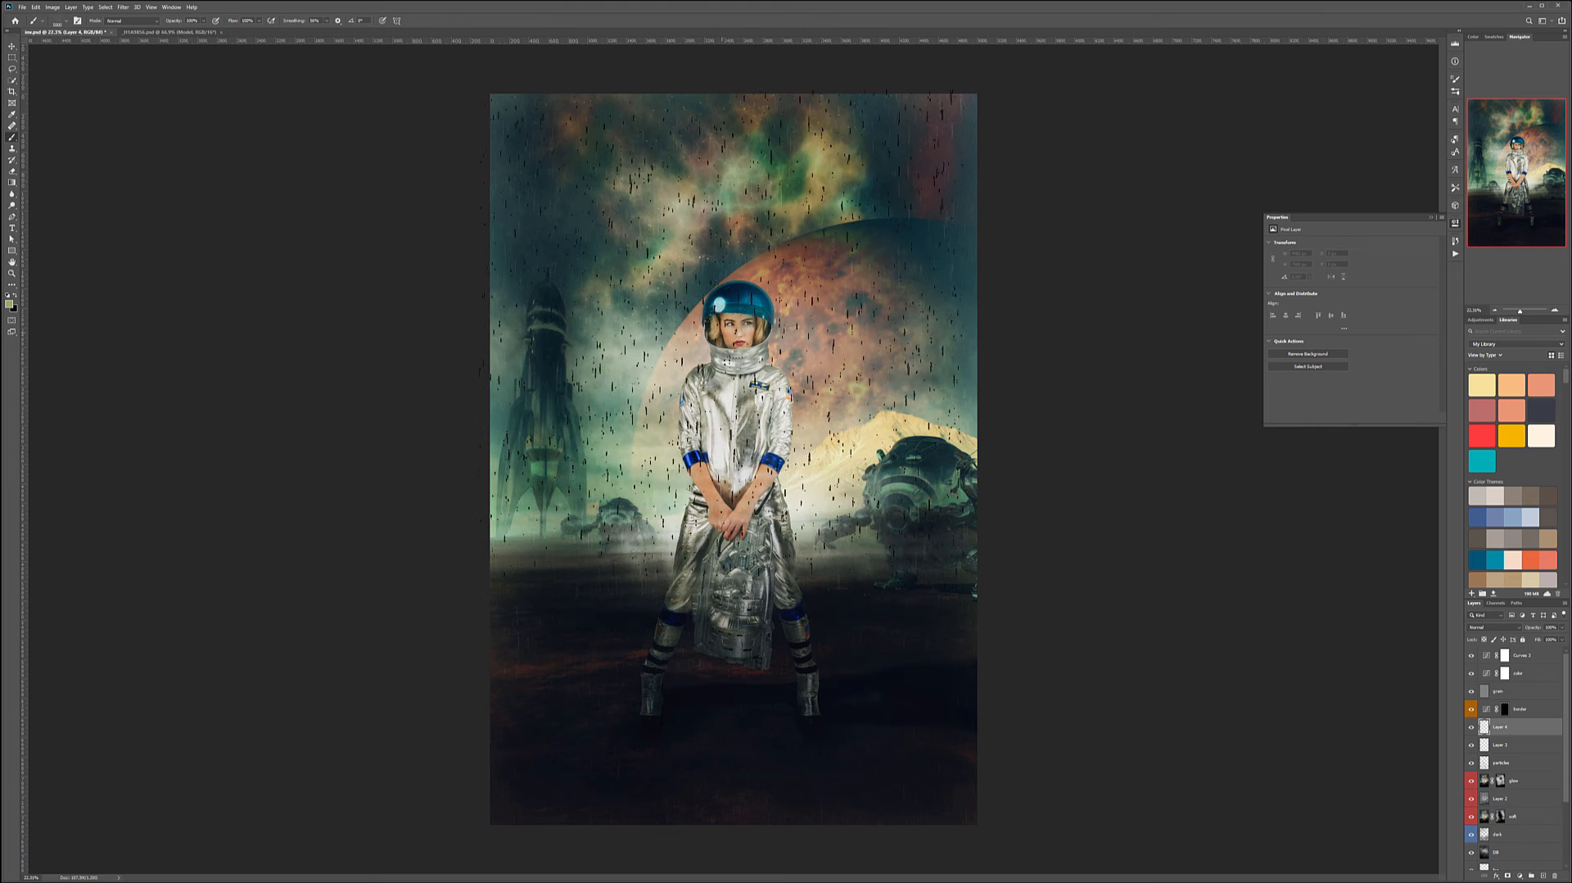
pyautogui.click(733, 370)
pyautogui.hotkey('ctrl', 't')
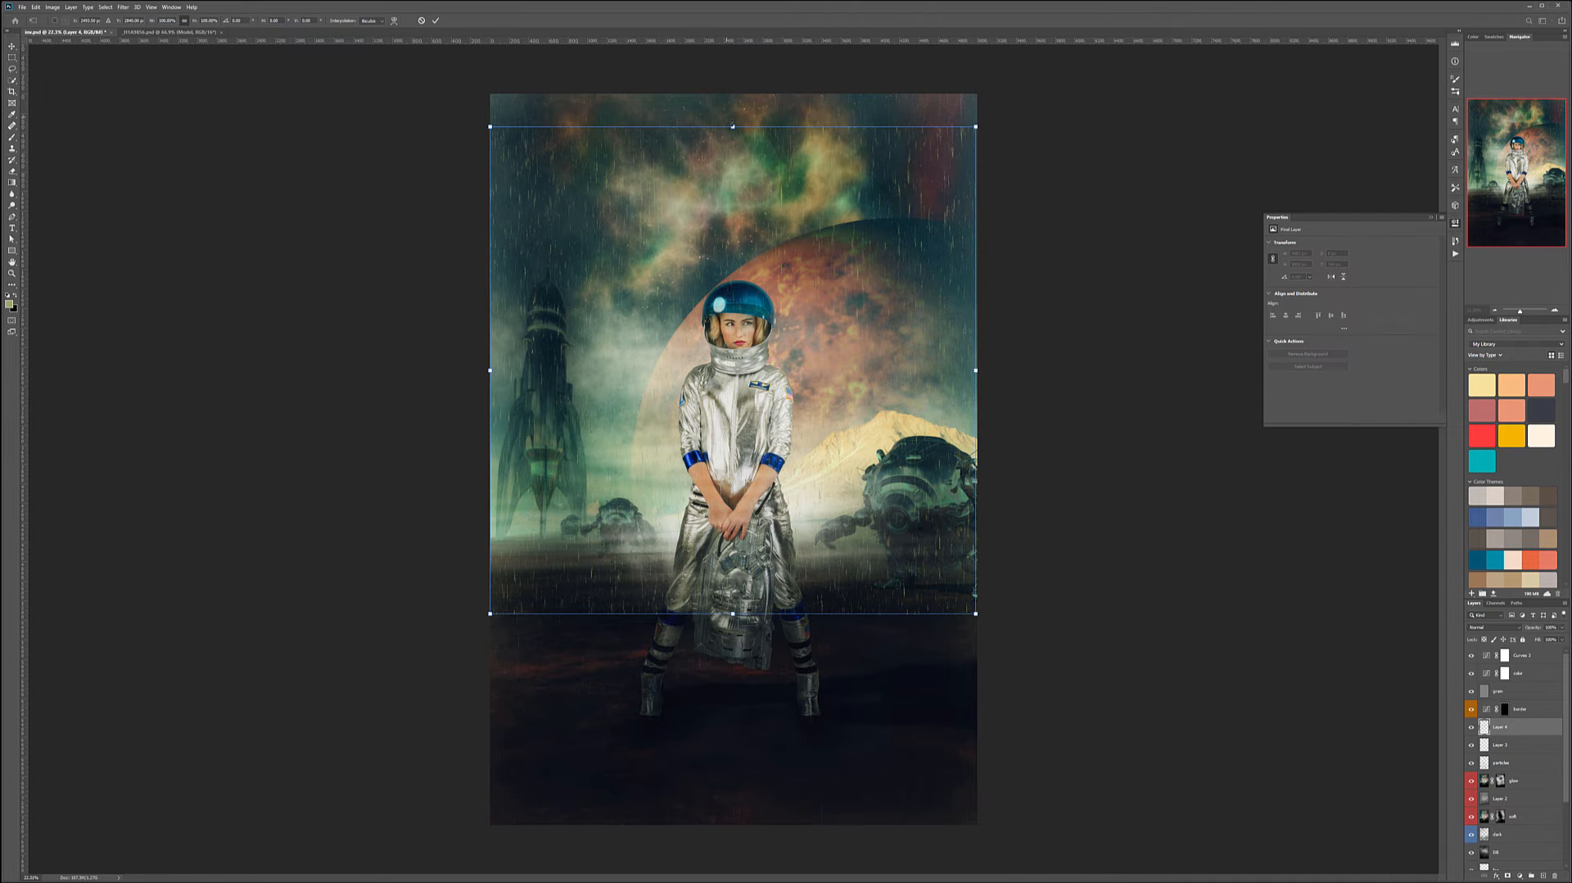
pyautogui.moveTo(733, 126); pyautogui.dragTo(734, 87)
pyautogui.moveTo(733, 613); pyautogui.dragTo(733, 824)
pyautogui.press('Return')
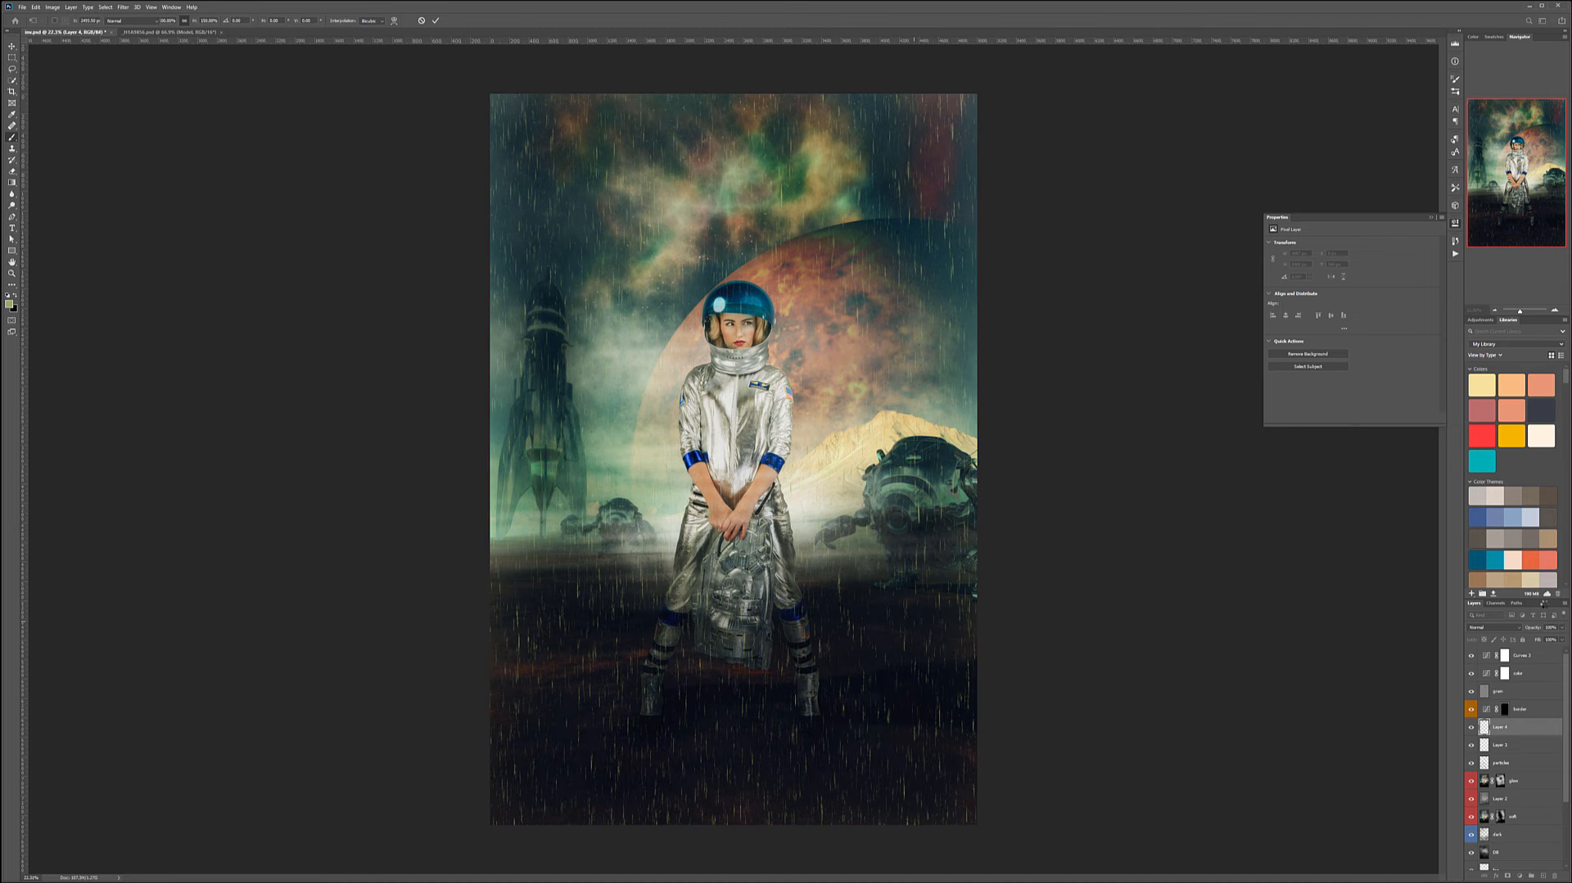
# - Set the second rain layer's blend mode to Soft Light
pyautogui.click(1492, 627)
pyautogui.click(1479, 741)
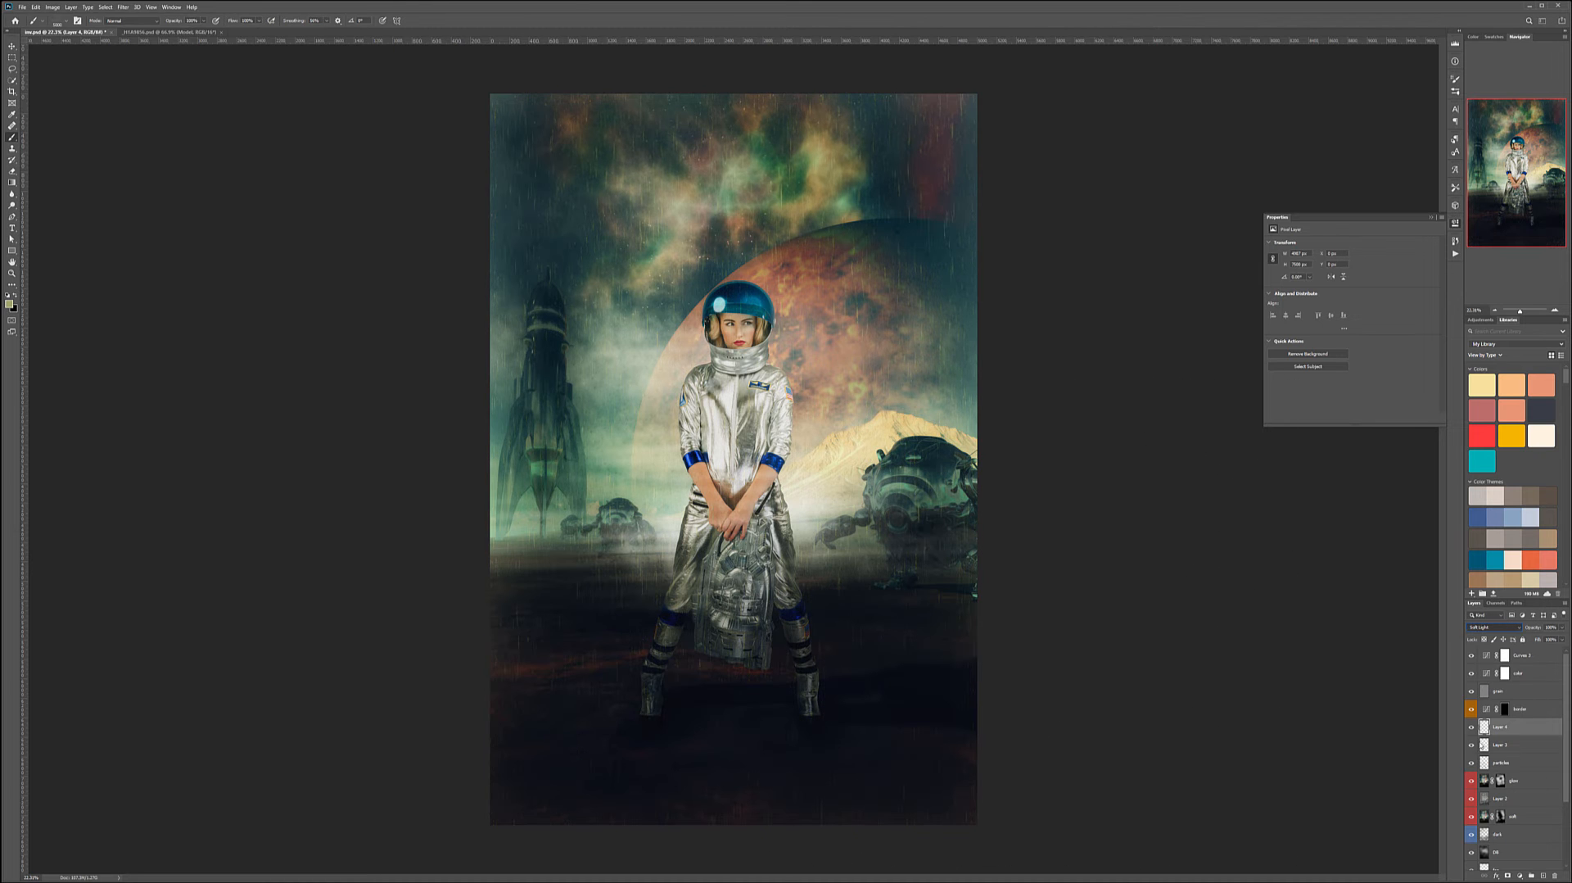
pyautogui.click(1511, 750)
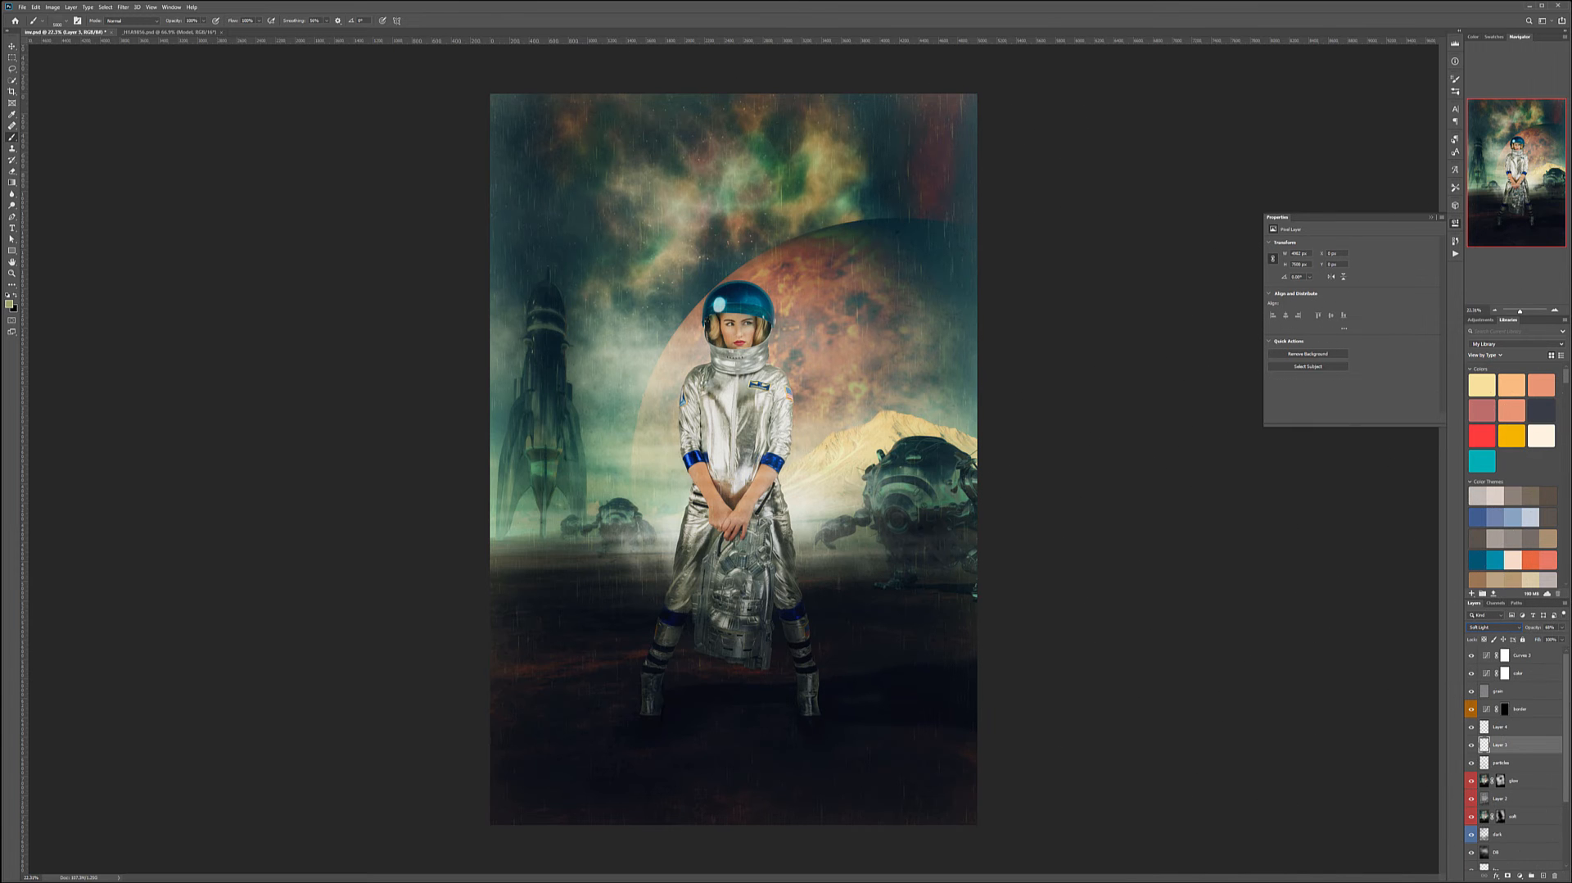
pyautogui.click(12, 45)
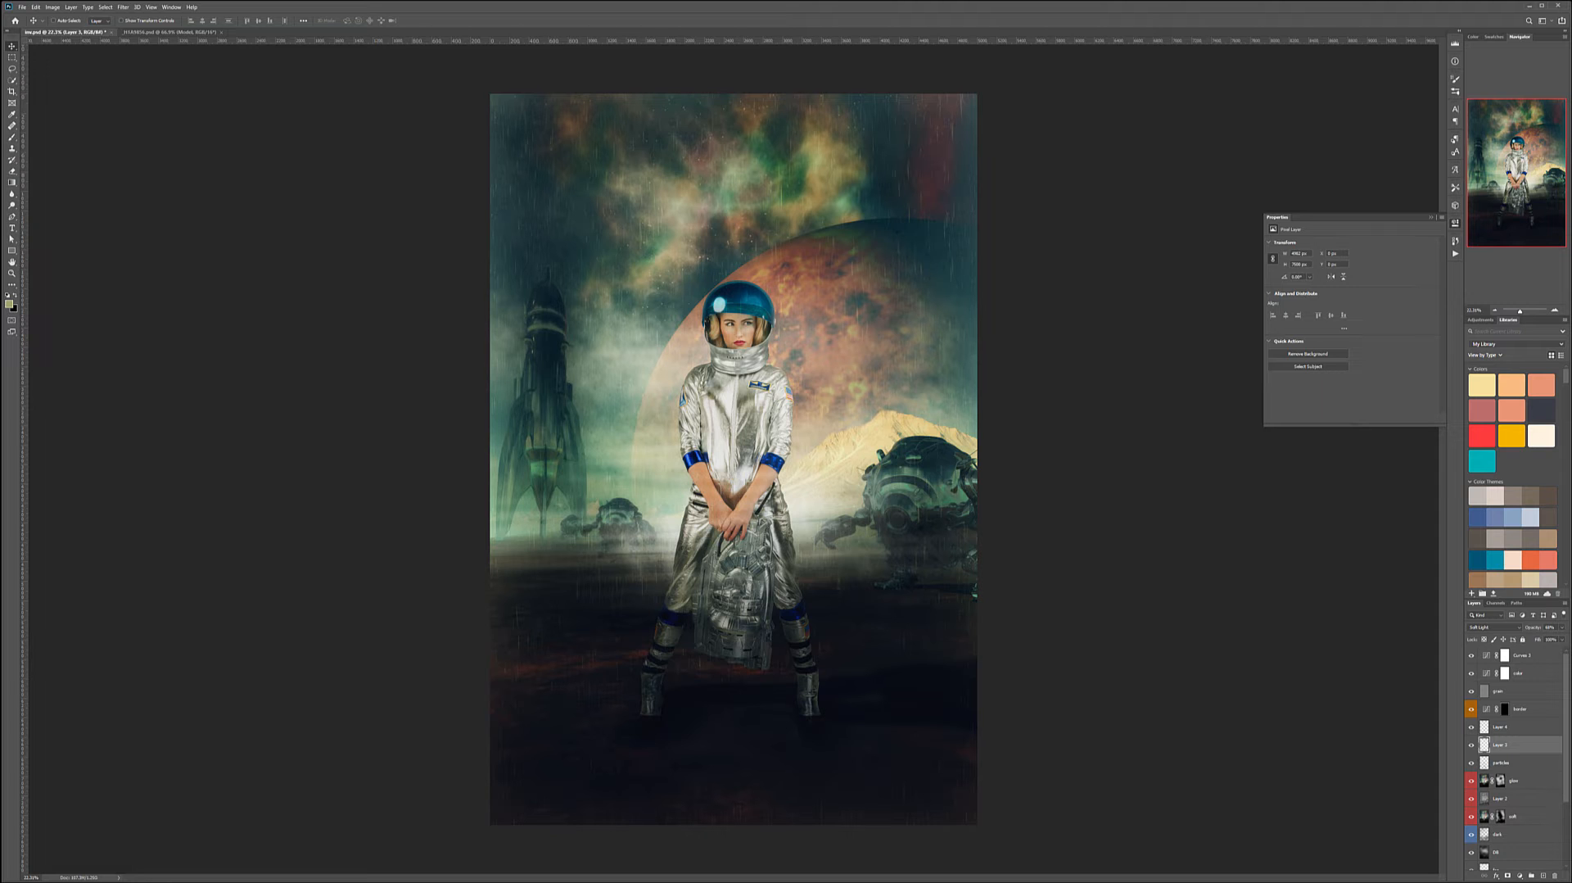
# - Add a new layer above the particles layer and choose a ron's glitter brush
pyautogui.click(1533, 762)
pyautogui.click(1541, 876)
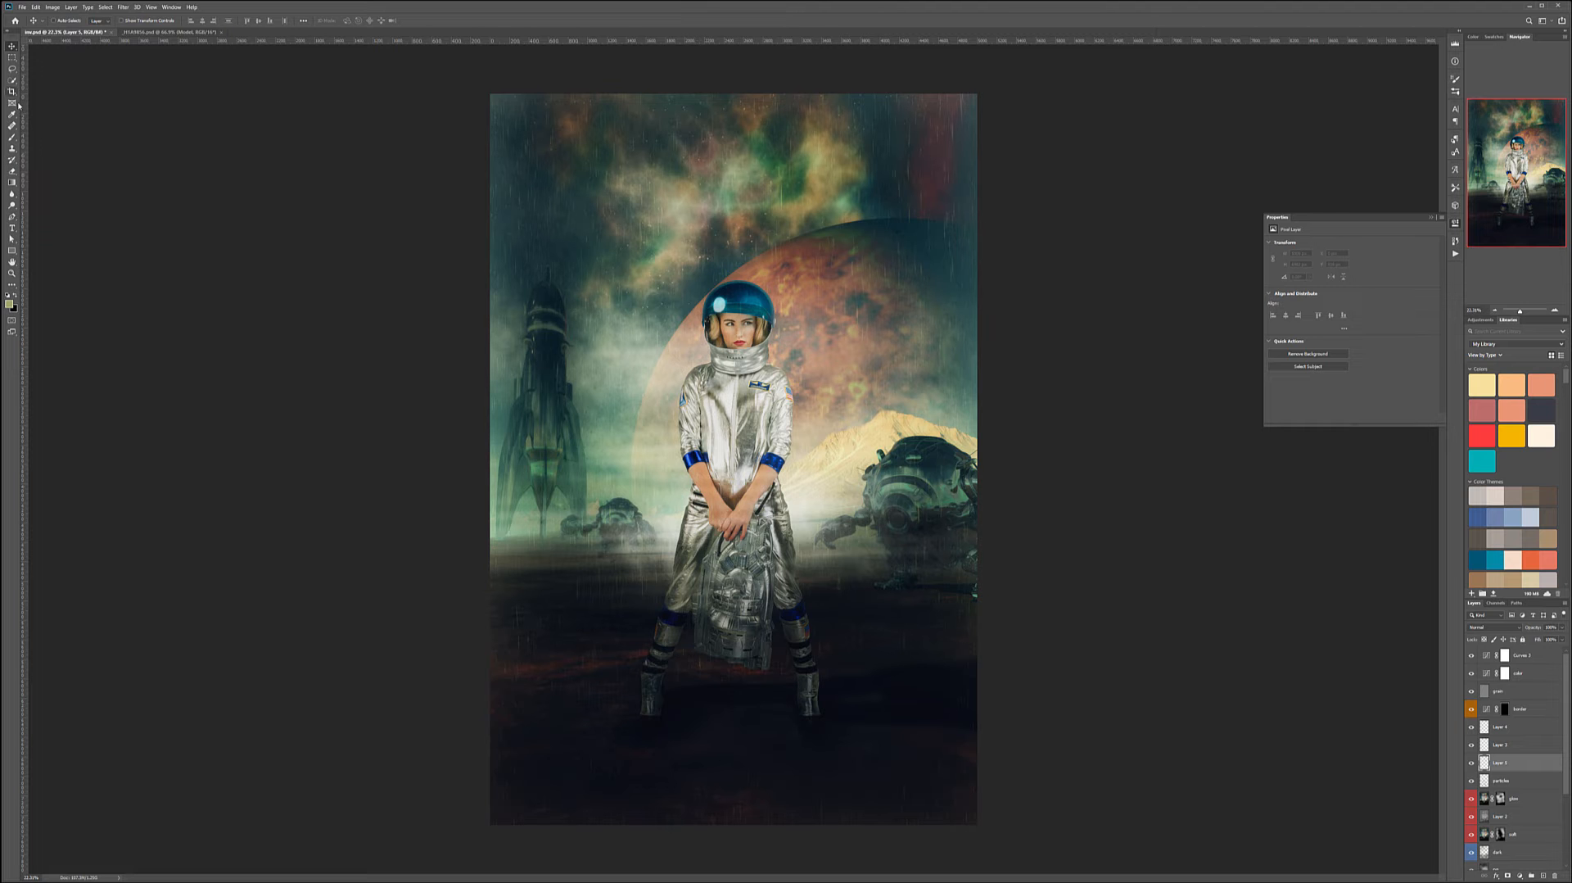
pyautogui.click(11, 136)
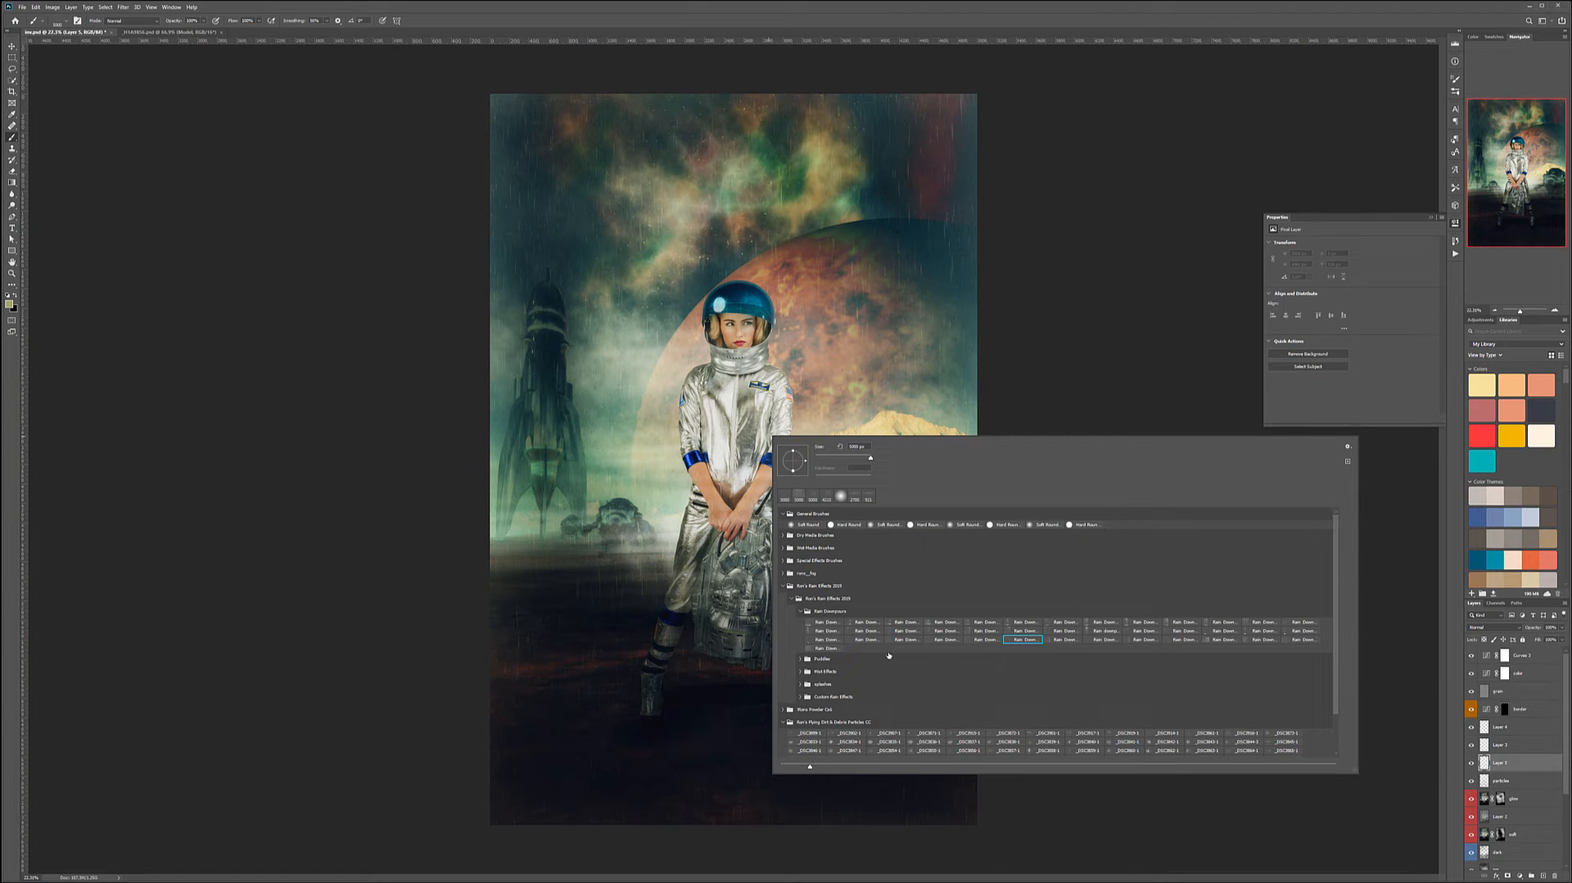
pyautogui.click(784, 586)
pyautogui.click(784, 586)
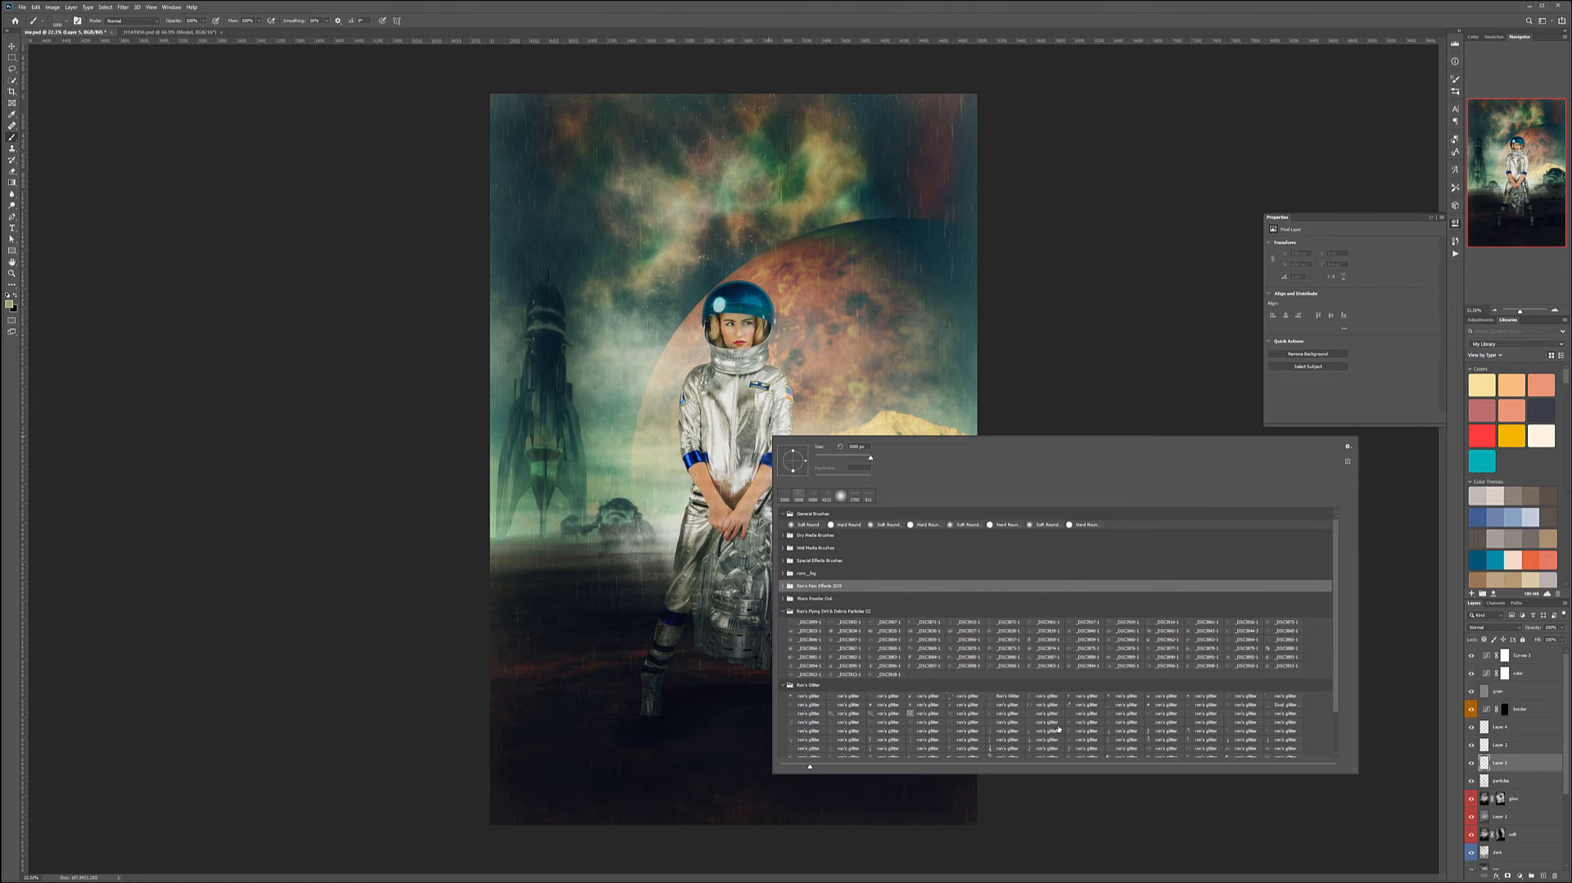
pyautogui.scroll(-1, 973, 718)
pyautogui.click(968, 722)
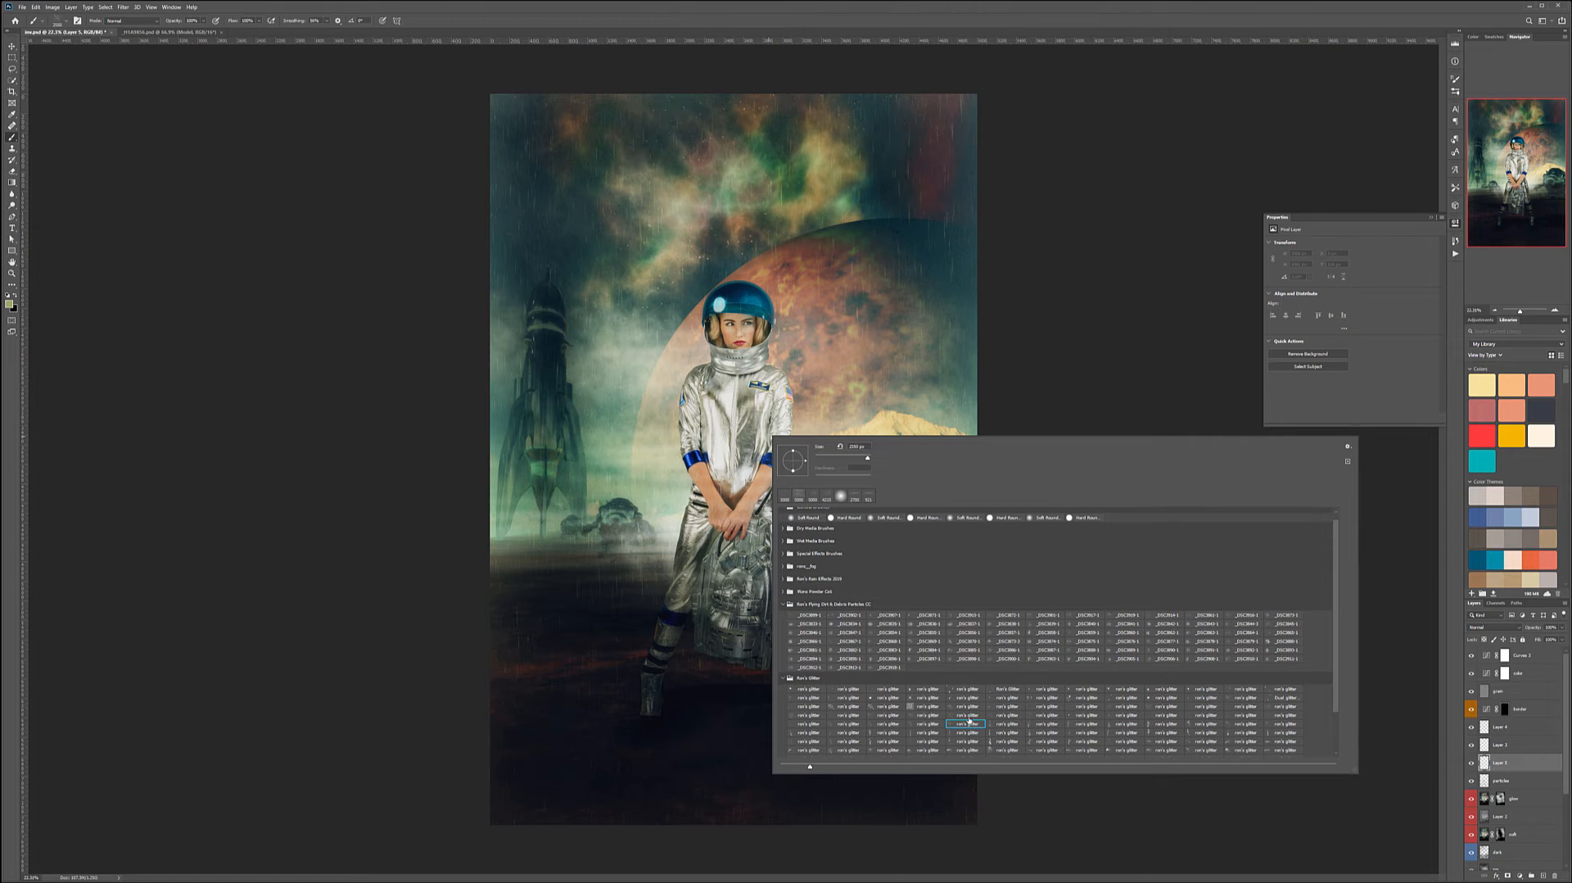
pyautogui.click(985, 714)
pyautogui.click(660, 276)
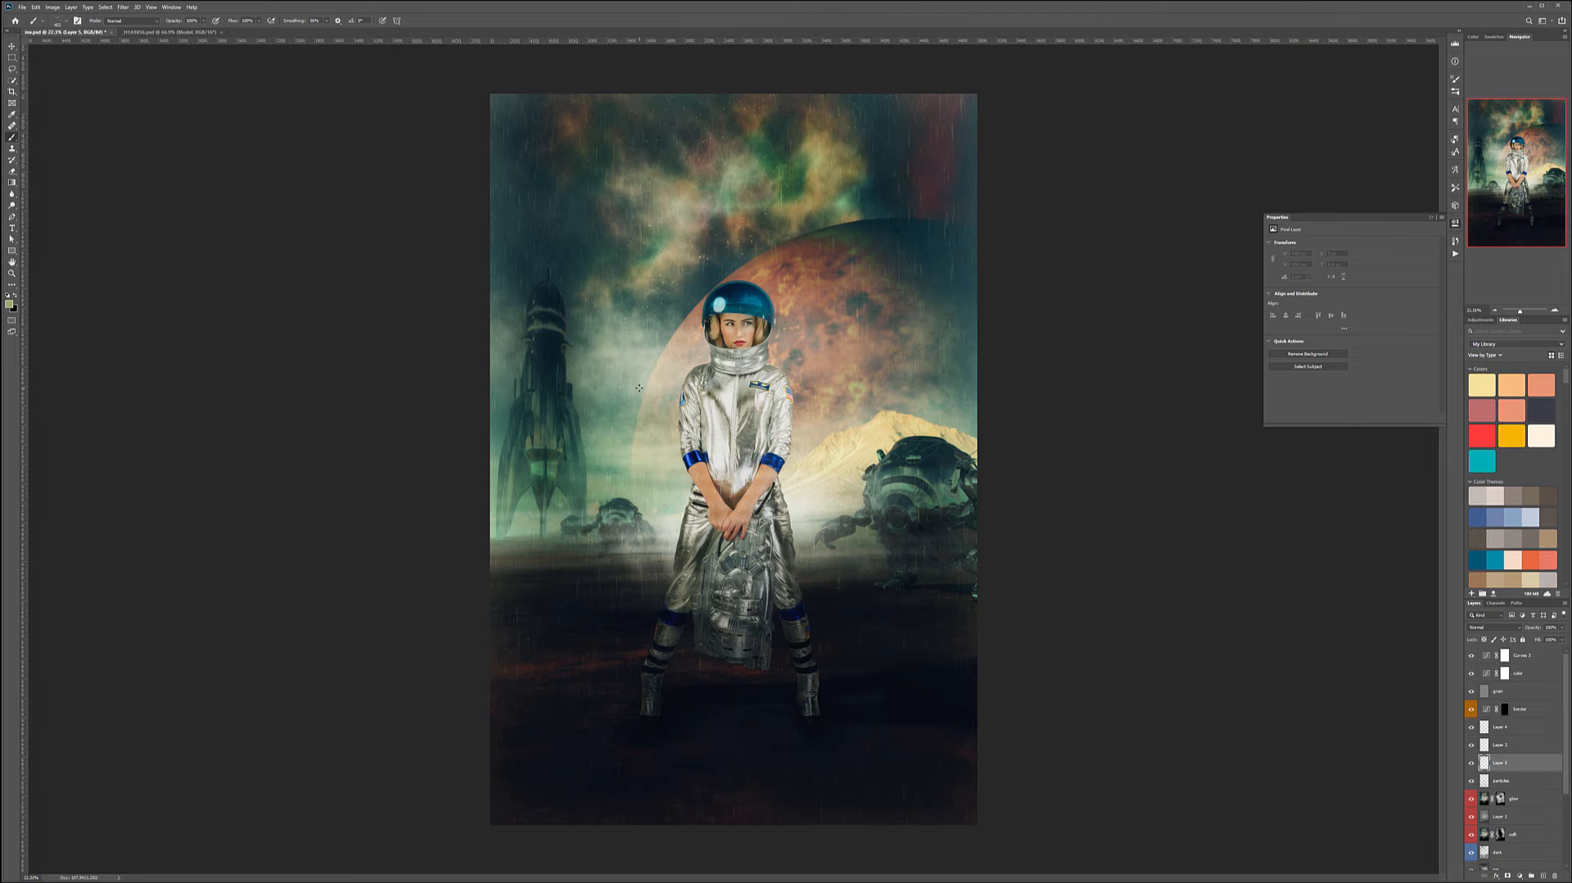
# - Switch the foreground to white and stamp glitter sparkles around the astronaut, rockets and robots
pyautogui.press('d')
pyautogui.press('x')
pyautogui.click(669, 373)
pyautogui.click(778, 374)
pyautogui.click(803, 468)
pyautogui.click(682, 495)
pyautogui.click(640, 586)
pyautogui.click(645, 509)
pyautogui.click(538, 497)
pyautogui.click(552, 582)
pyautogui.click(606, 396)
pyautogui.click(814, 501)
pyautogui.click(806, 549)
pyautogui.click(872, 483)
pyautogui.click(928, 546)
pyautogui.click(923, 652)
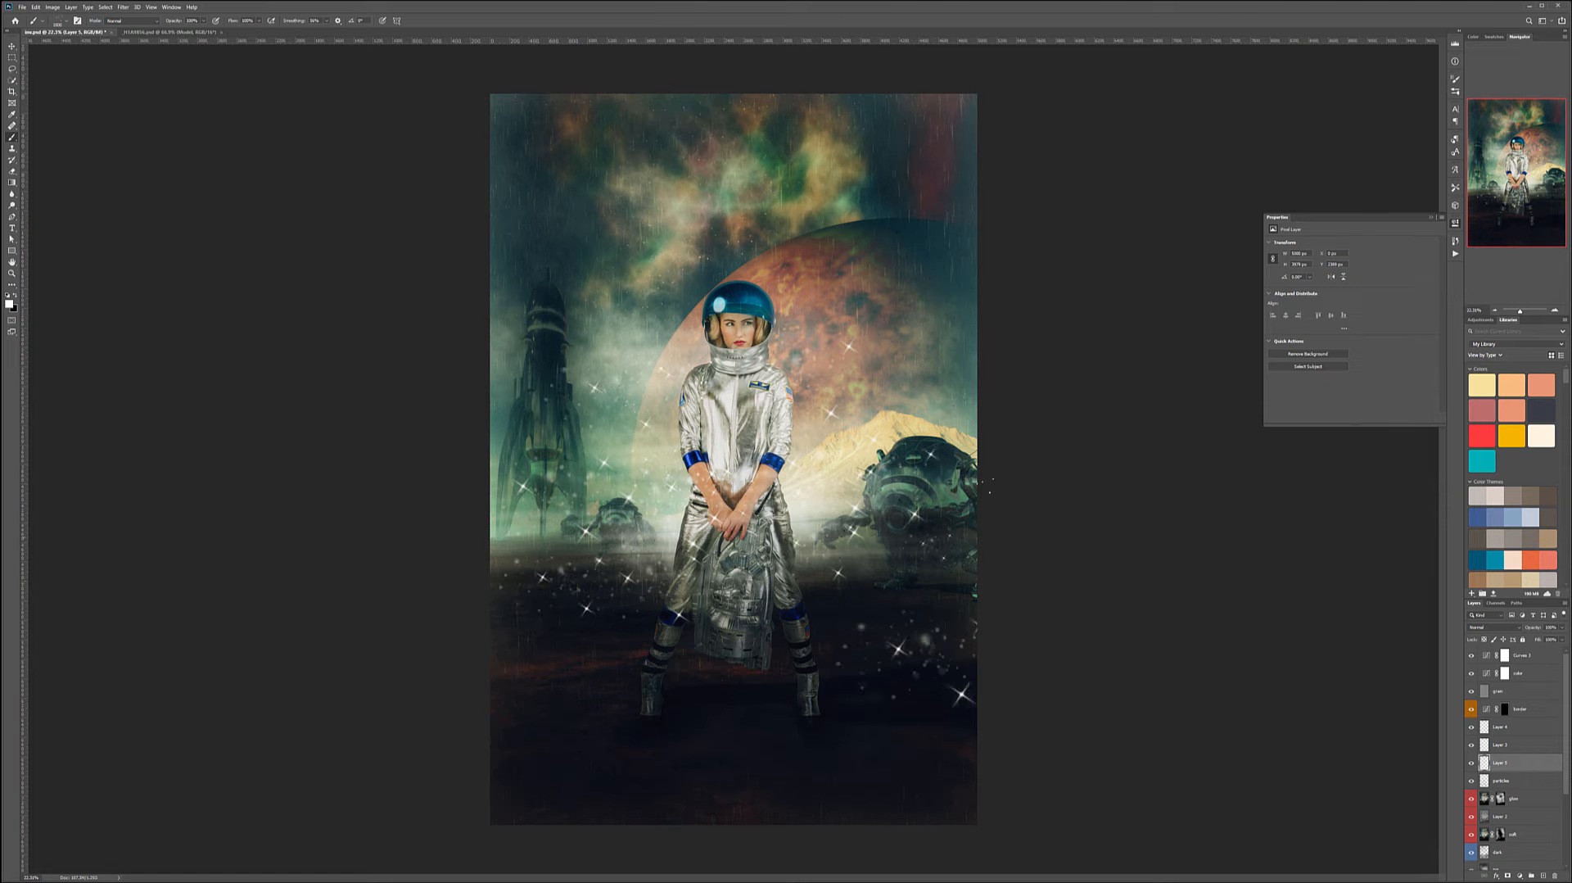
# - Undo the last six glitter stamps
pyautogui.hotkey('ctrl', 'z')
pyautogui.hotkey('ctrl', 'z')
pyautogui.hotkey('ctrl', 'z')
pyautogui.hotkey('ctrl', 'z')
pyautogui.hotkey('ctrl', 'z')
pyautogui.hotkey('ctrl', 'z')
pyautogui.hotkey('ctrl', 'z')
pyautogui.hotkey('ctrl', 'z')
pyautogui.hotkey('ctrl', 'z')
pyautogui.hotkey('ctrl', 'z')
pyautogui.hotkey('ctrl', 'z')
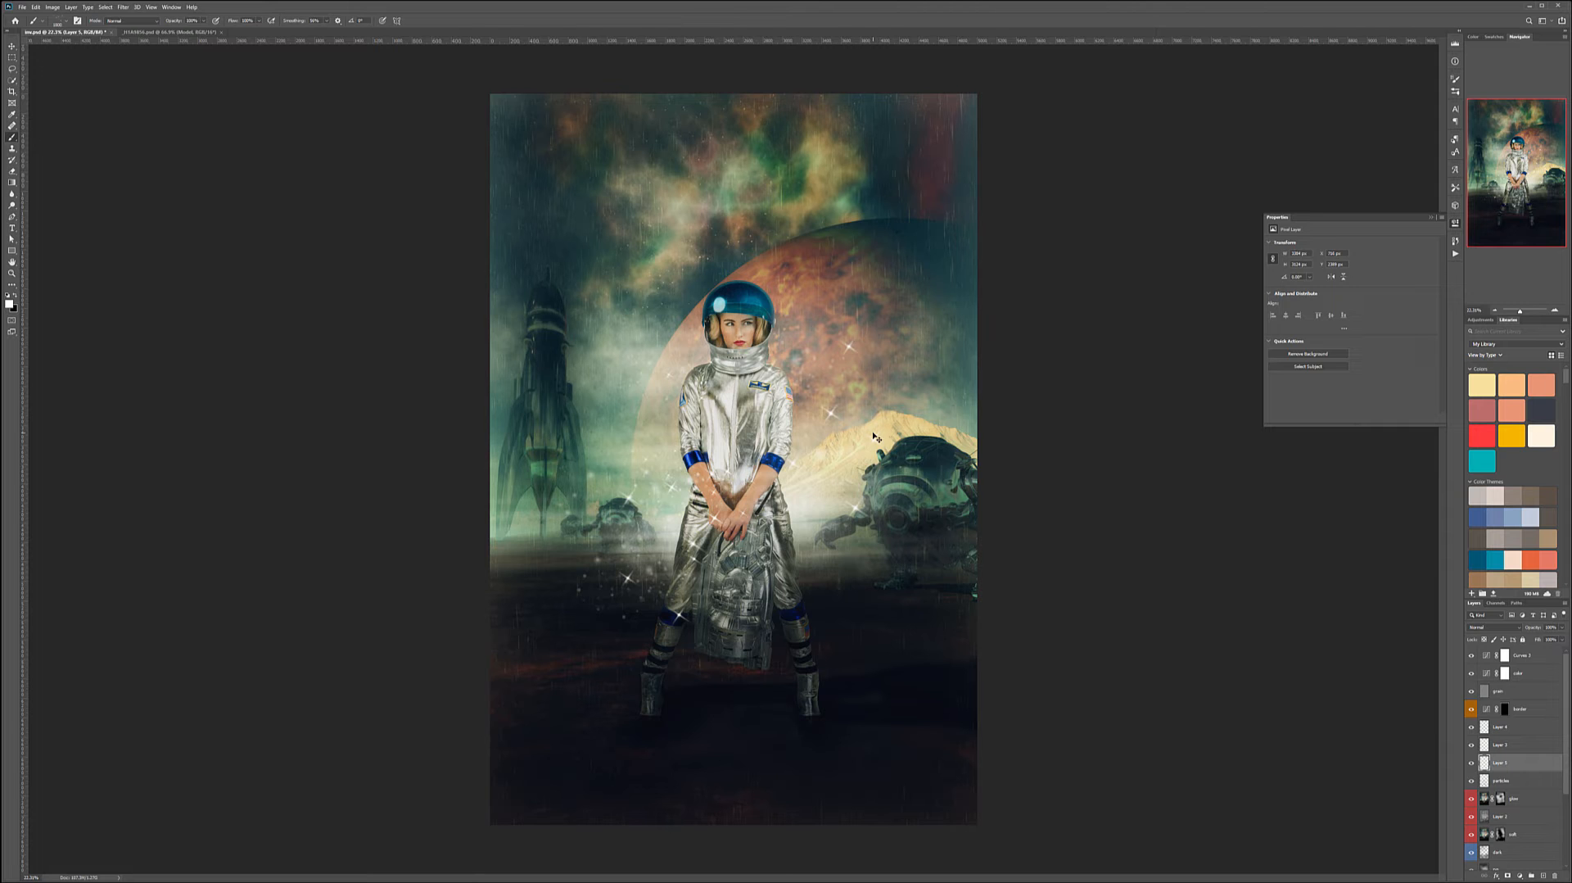
# - Rename the sparkle layer as glitter
pyautogui.press('Delete')
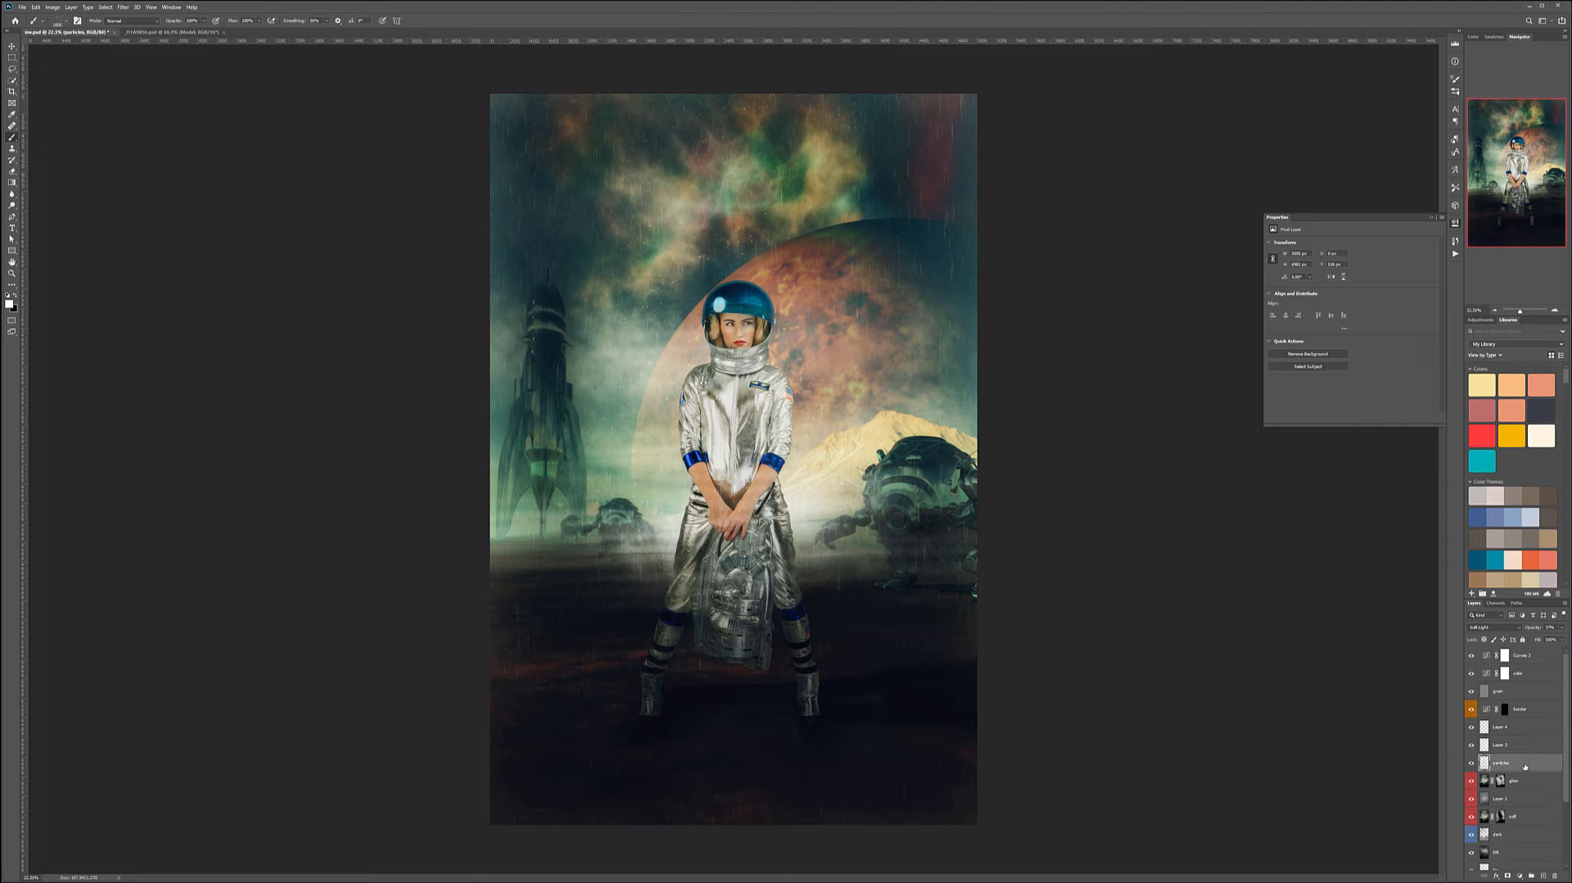
pyautogui.hotkey('ctrl', 'z')
pyautogui.doubleClick(1500, 763)
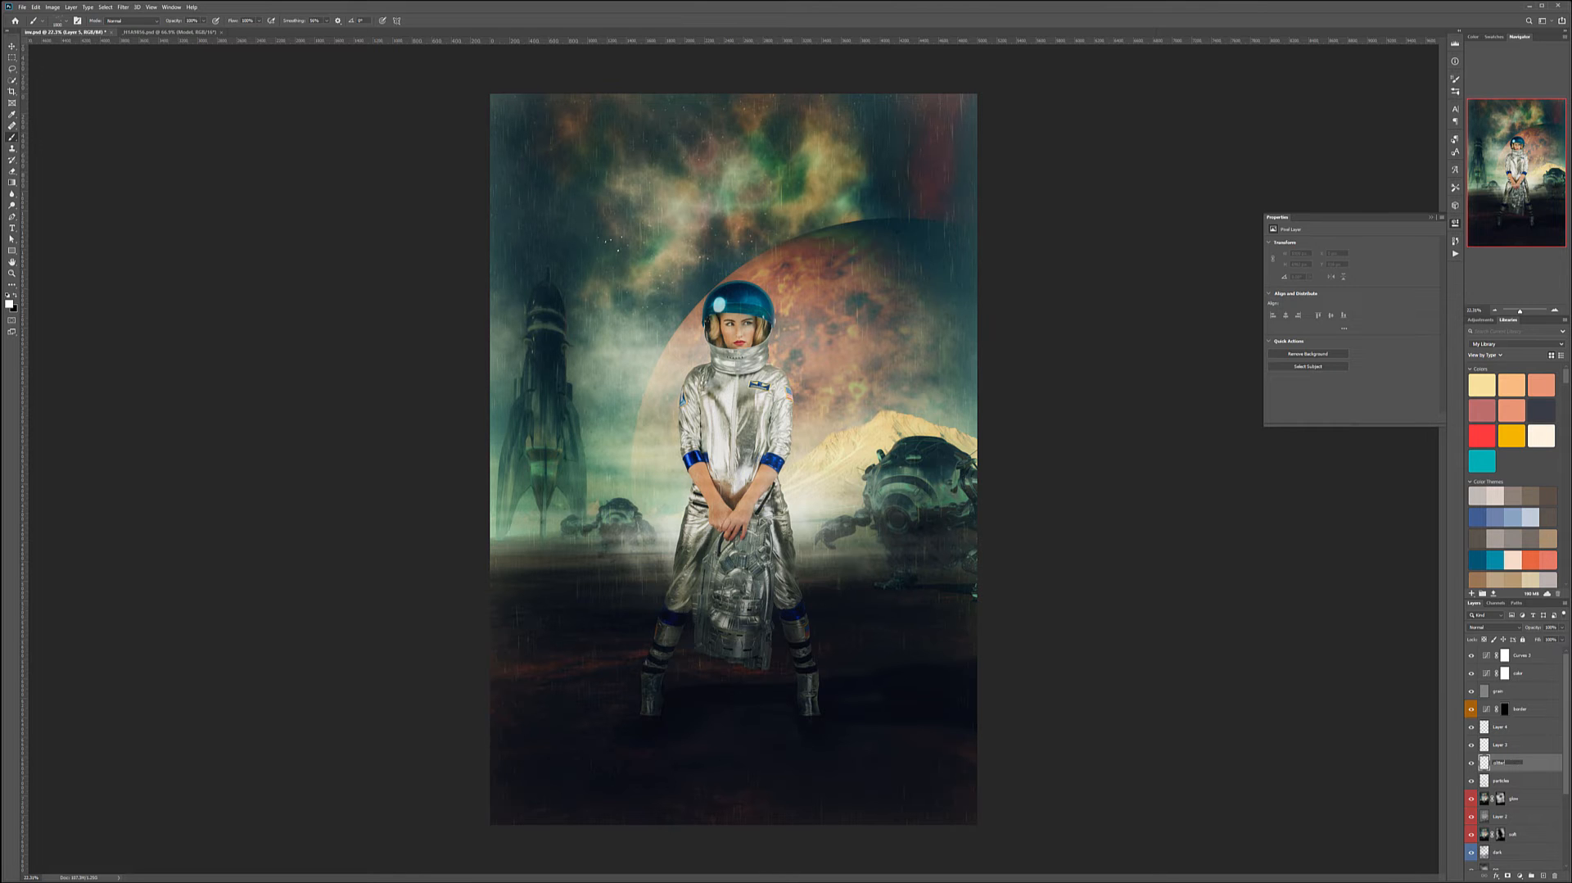
pyautogui.write('glitter')
pyautogui.press('Return')
# - Stamp more glitter sparkles across the sky above the astronaut
pyautogui.moveTo(711, 171); pyautogui.dragTo(633, 203)
pyautogui.click(639, 196)
pyautogui.click(498, 235)
pyautogui.click(747, 213)
pyautogui.click(628, 297)
pyautogui.click(617, 355)
pyautogui.click(858, 133)
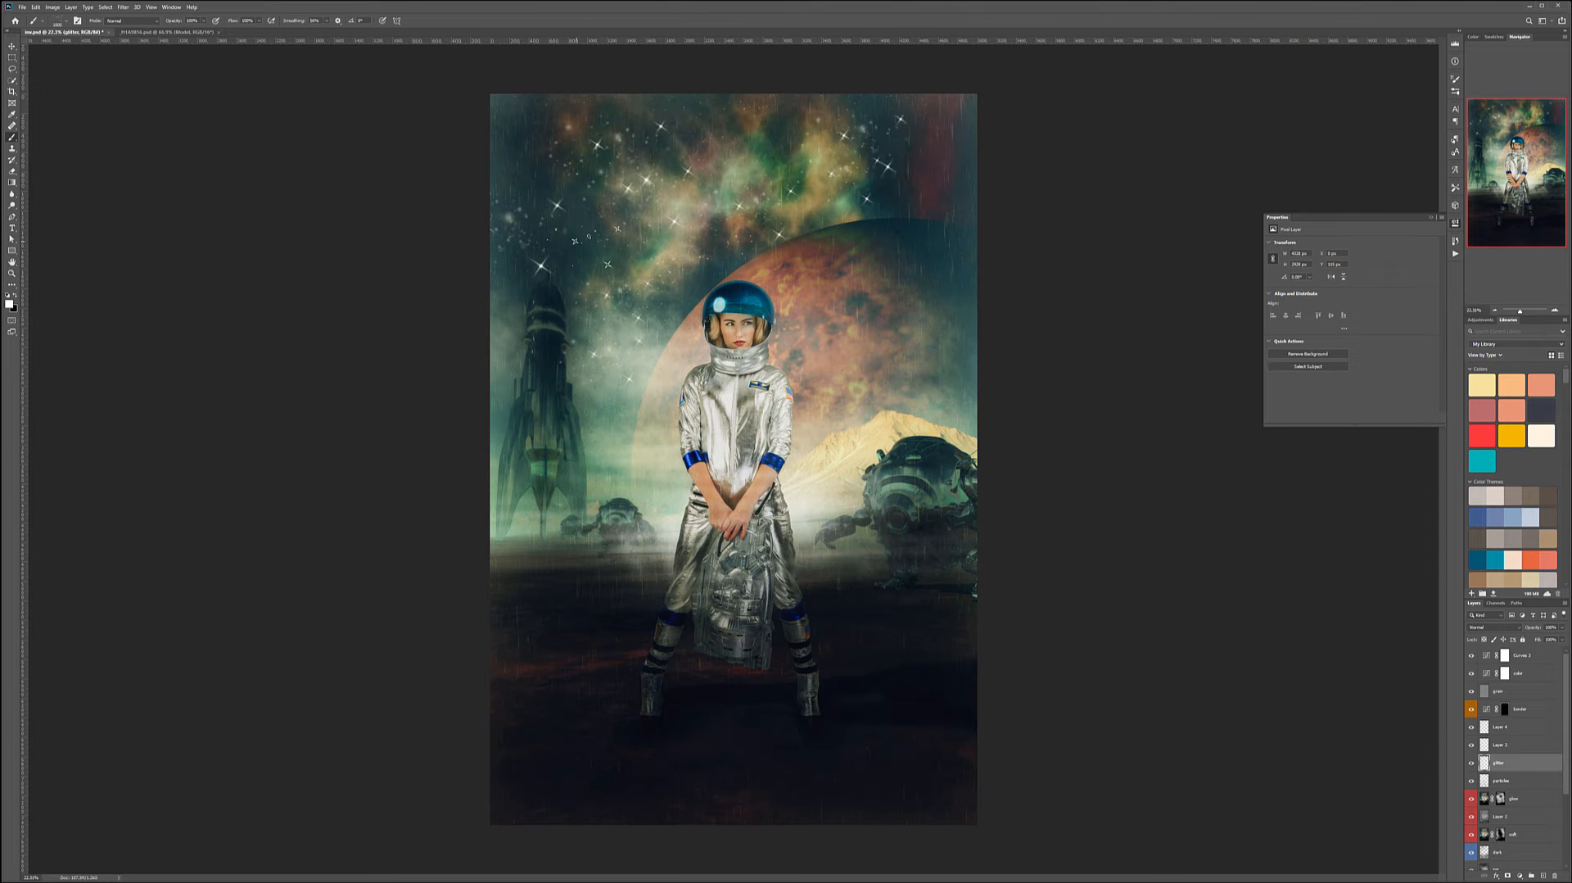
# - Change the glitter layer's blend mode and lower its opacity
pyautogui.click(1513, 626)
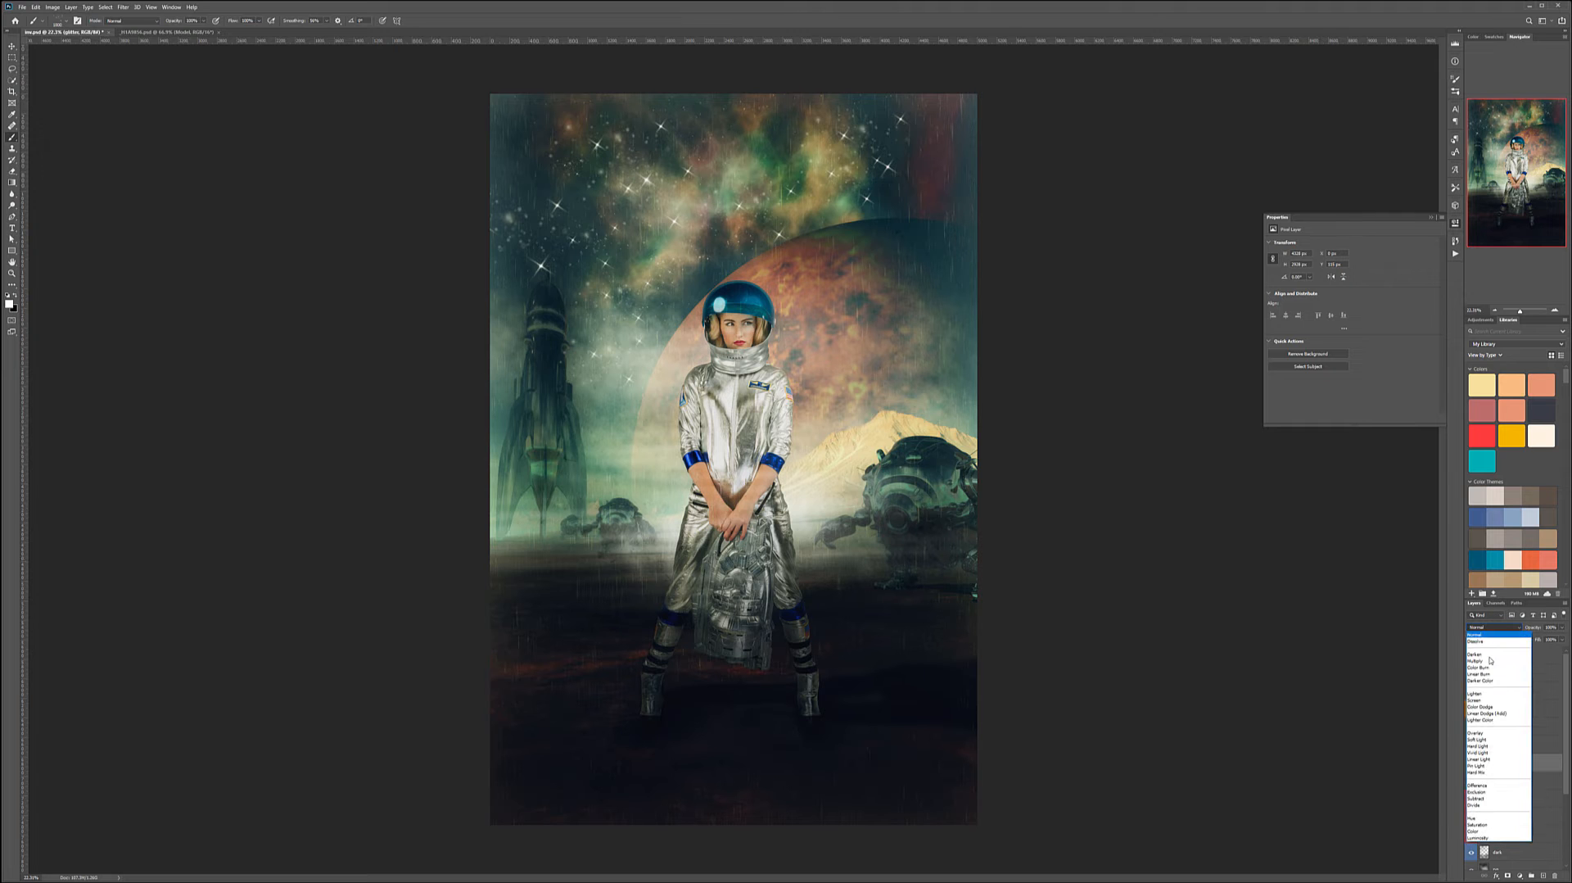
pyautogui.click(1499, 759)
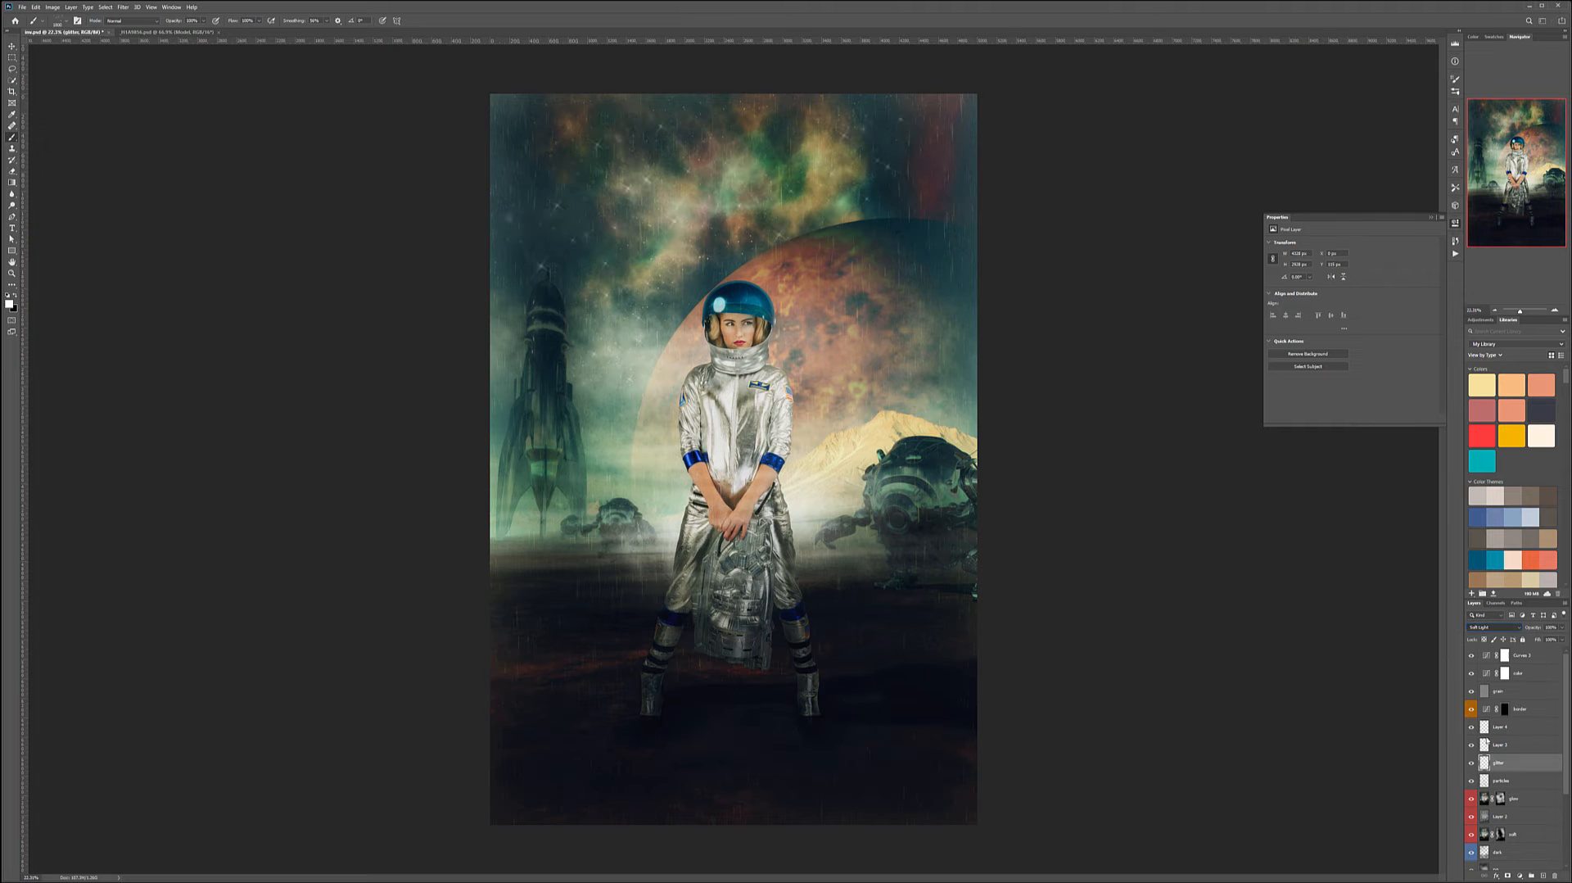
pyautogui.click(1562, 628)
pyautogui.moveTo(1559, 636); pyautogui.dragTo(1533, 635)
# - Add a new layer above the rain layers and rename it
pyautogui.click(1535, 731)
pyautogui.click(1543, 875)
pyautogui.doubleClick(1498, 726)
pyautogui.write('rt')
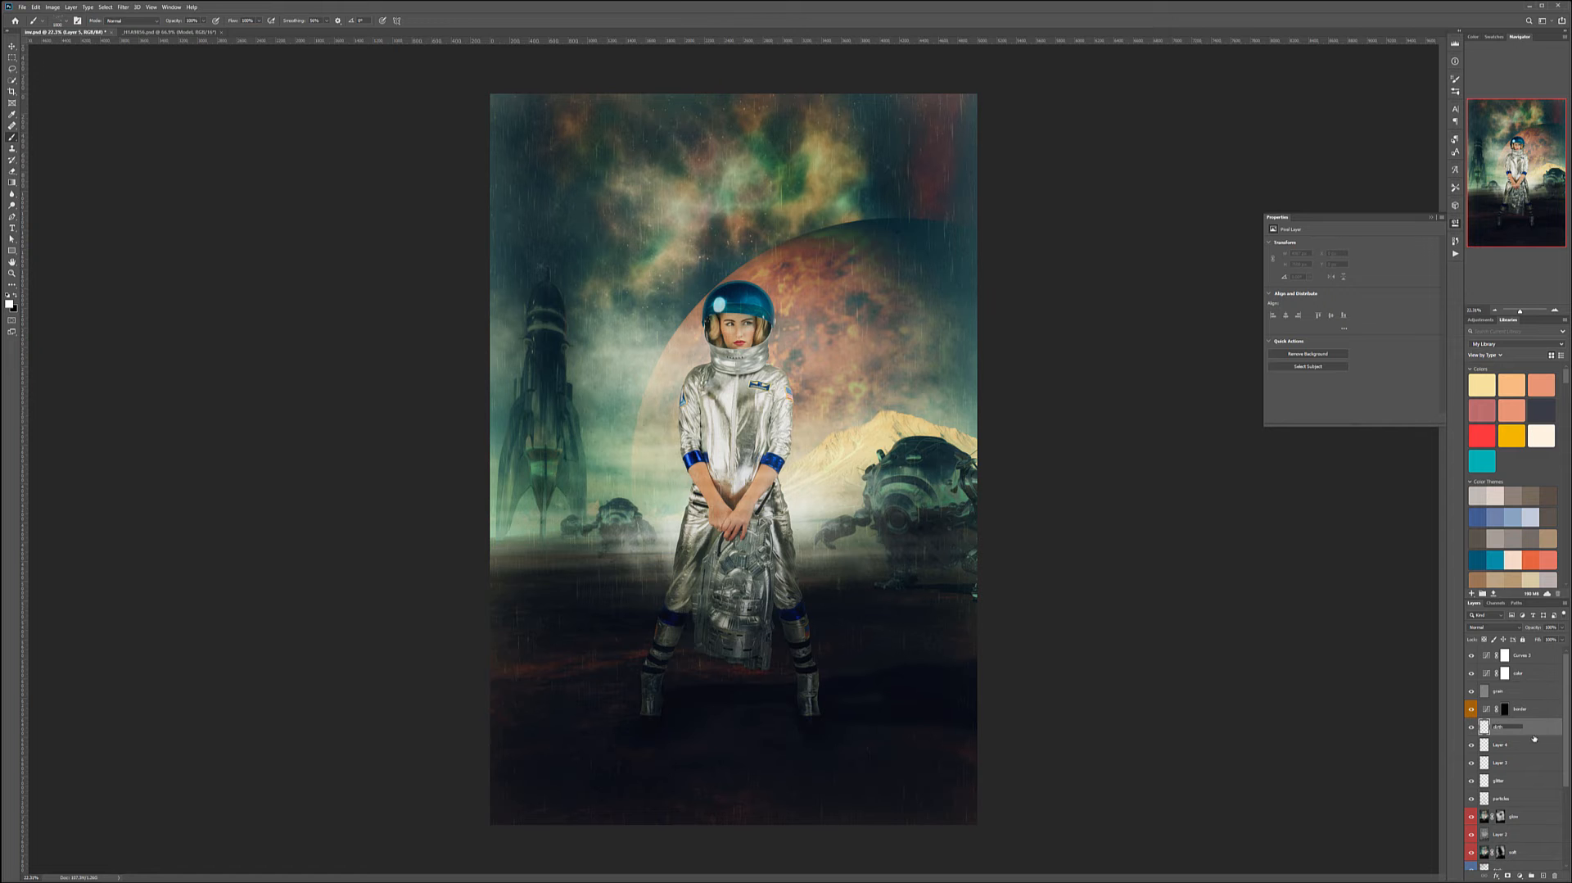
pyautogui.press('Return')
# - Choose the _DSC3918-1 brush from the Ron's Flying Dirt & Debris Particles CC set
pyautogui.rightClick(413, 331)
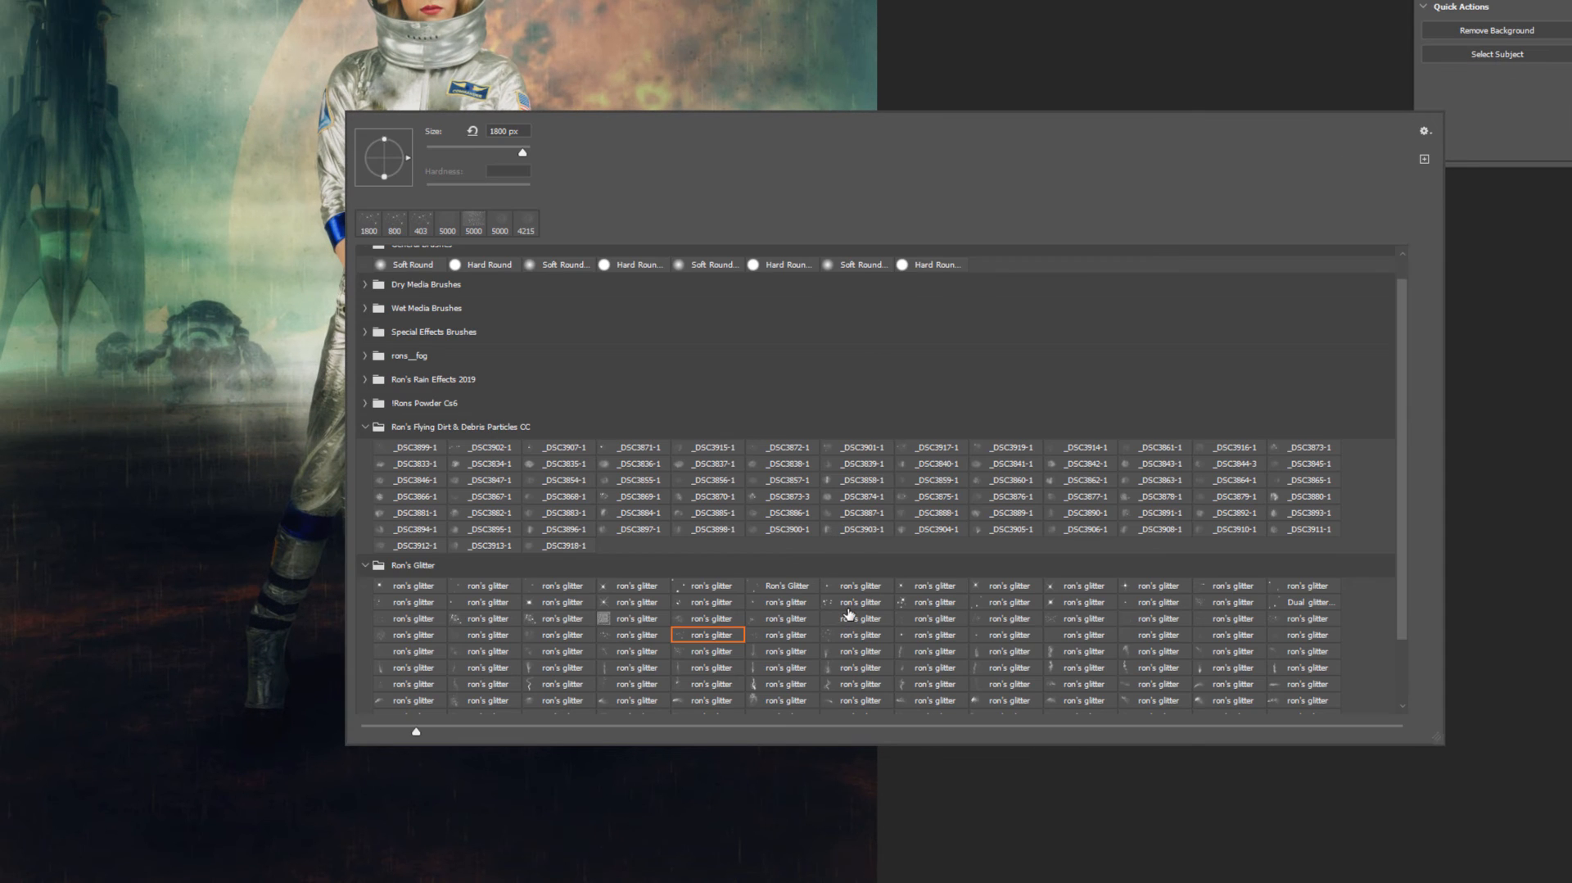
pyautogui.scroll(-1, 1016, 616)
pyautogui.scroll(-1, 1402, 511)
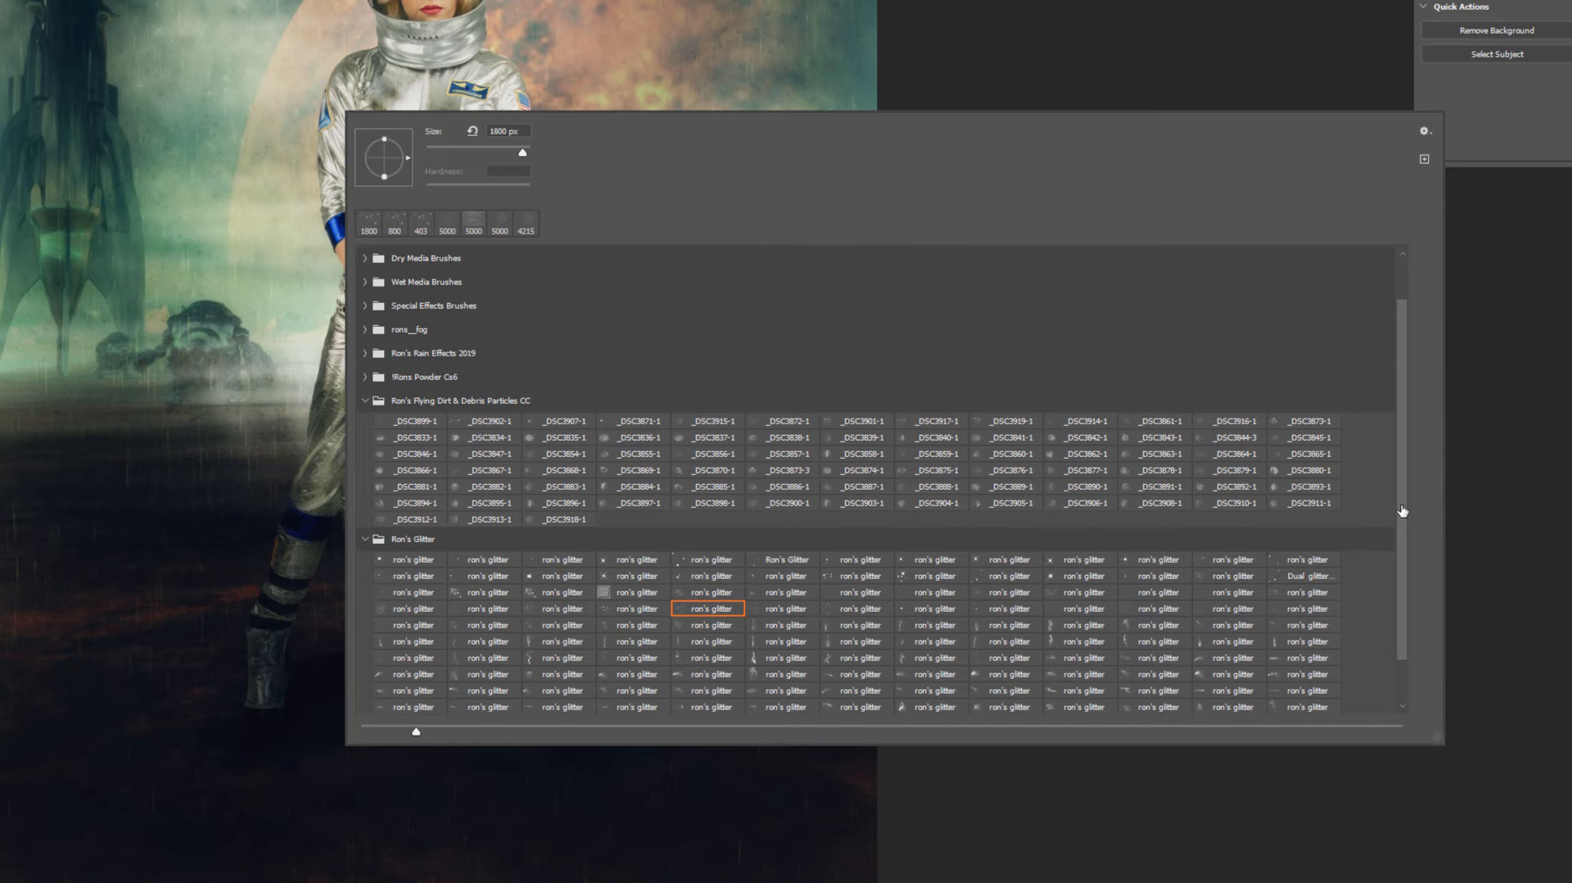
pyautogui.scroll(-2, 1401, 528)
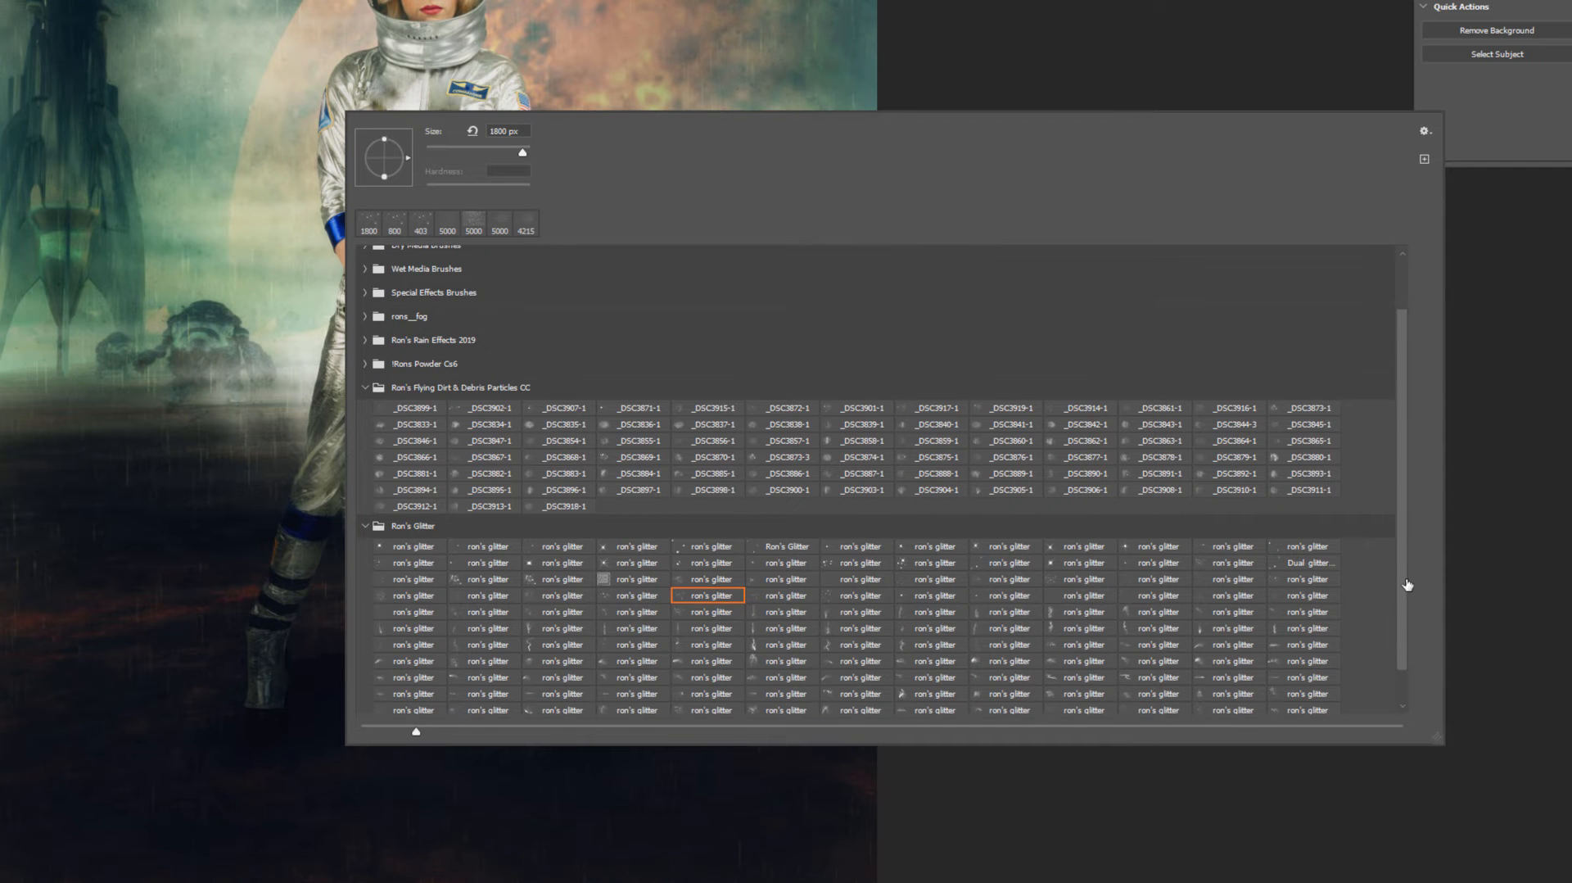
pyautogui.scroll(-1, 972, 470)
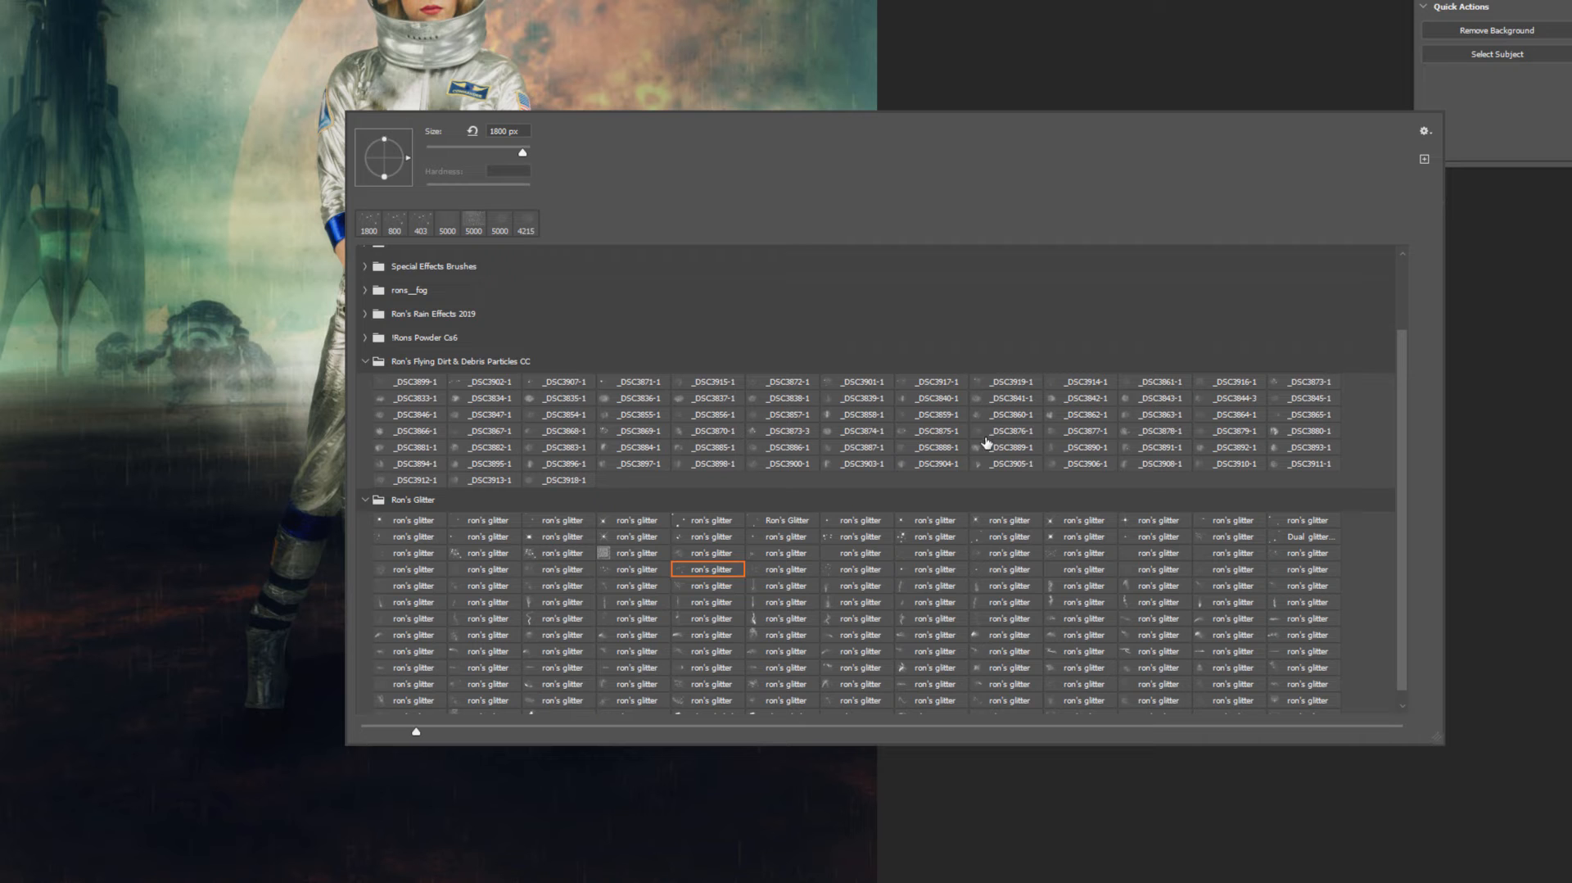
pyautogui.scroll(-1, 868, 425)
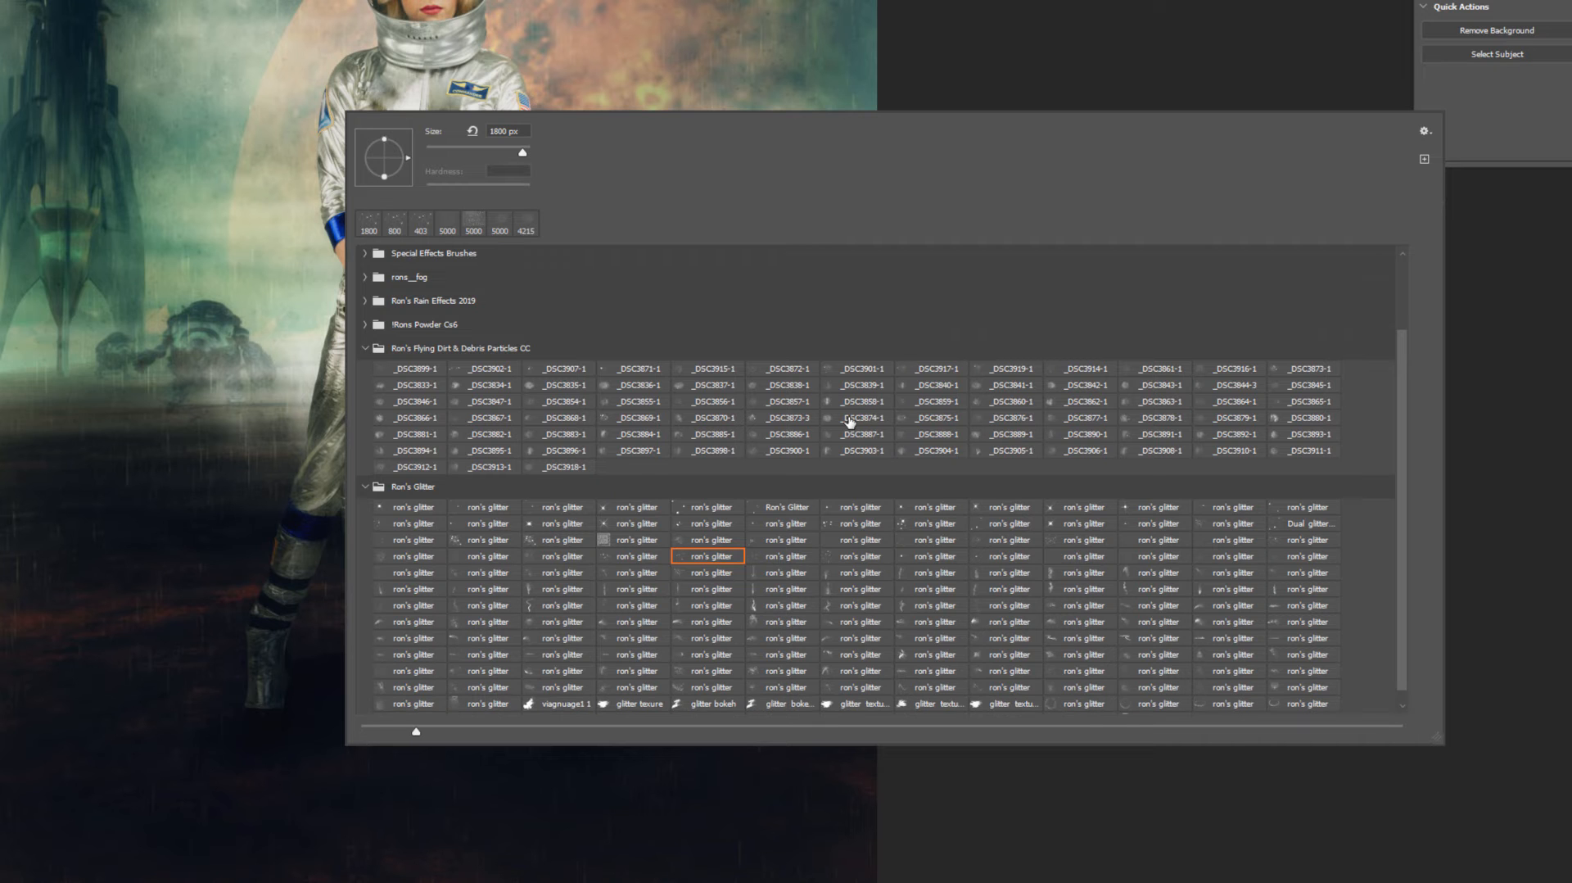
pyautogui.click(535, 469)
pyautogui.click(544, 468)
pyautogui.press('Return')
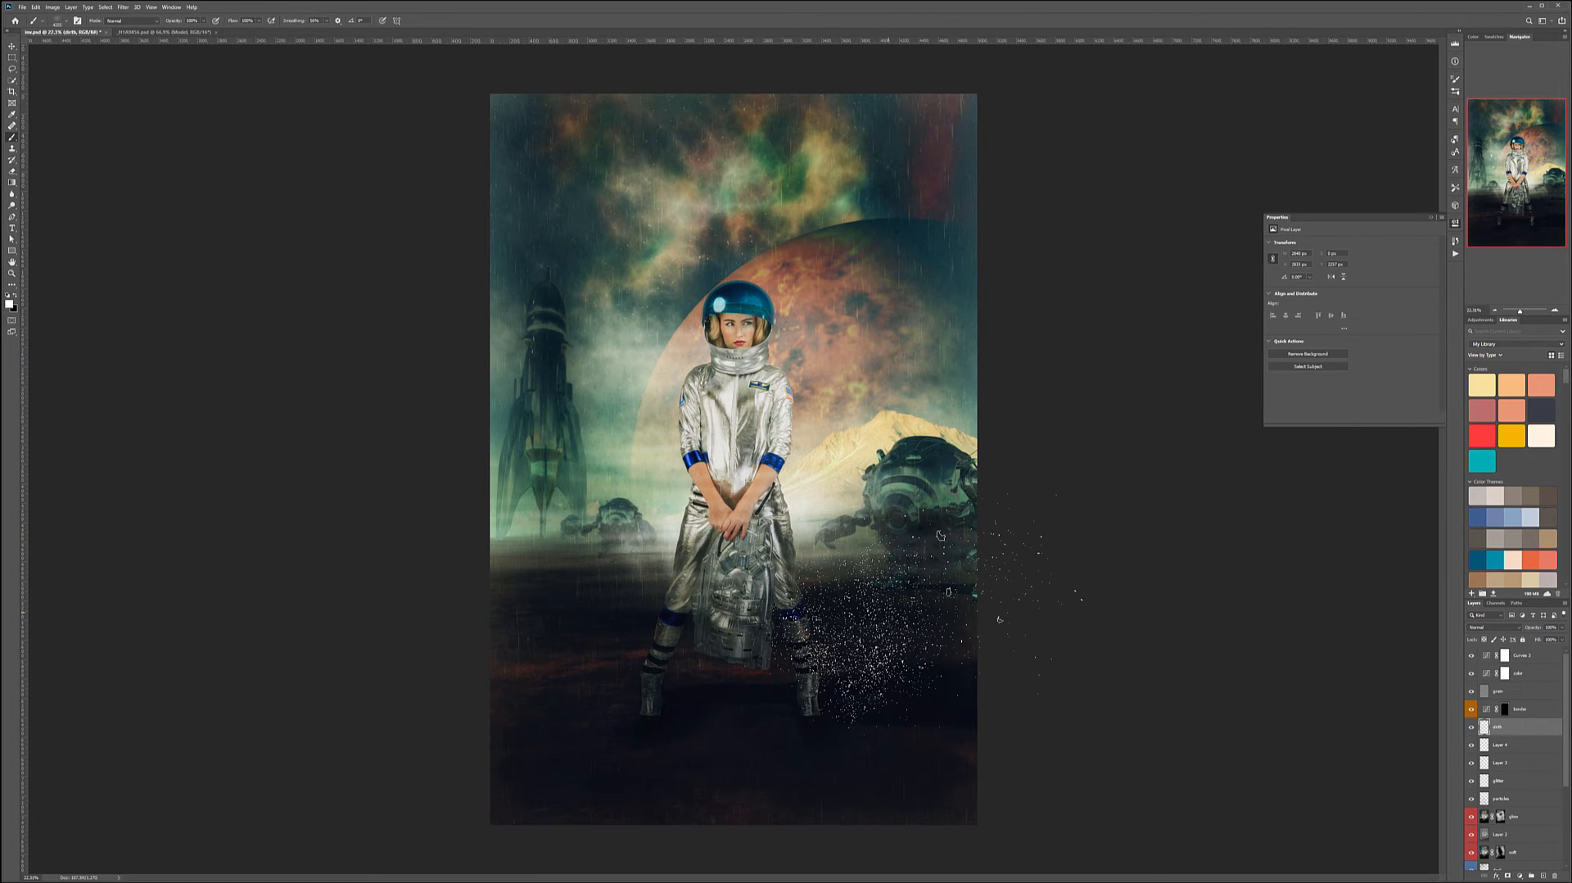
# - Stamp a burst of flying dirt particles beside the astronaut's feet
pyautogui.click(836, 641)
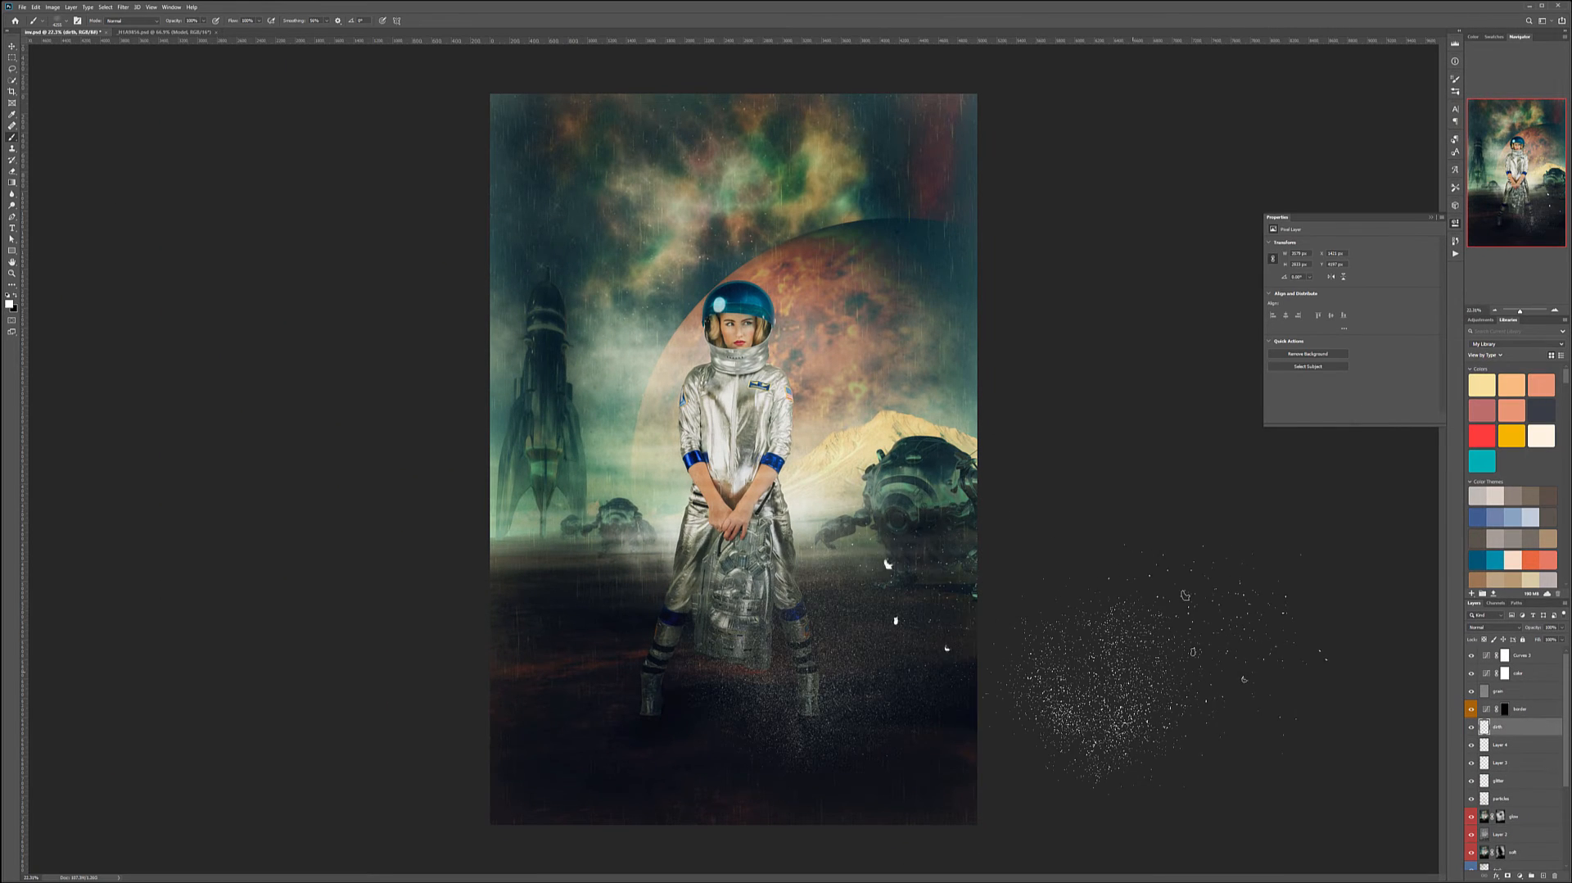
pyautogui.hotkey('ctrl', 'z')
pyautogui.click(882, 593)
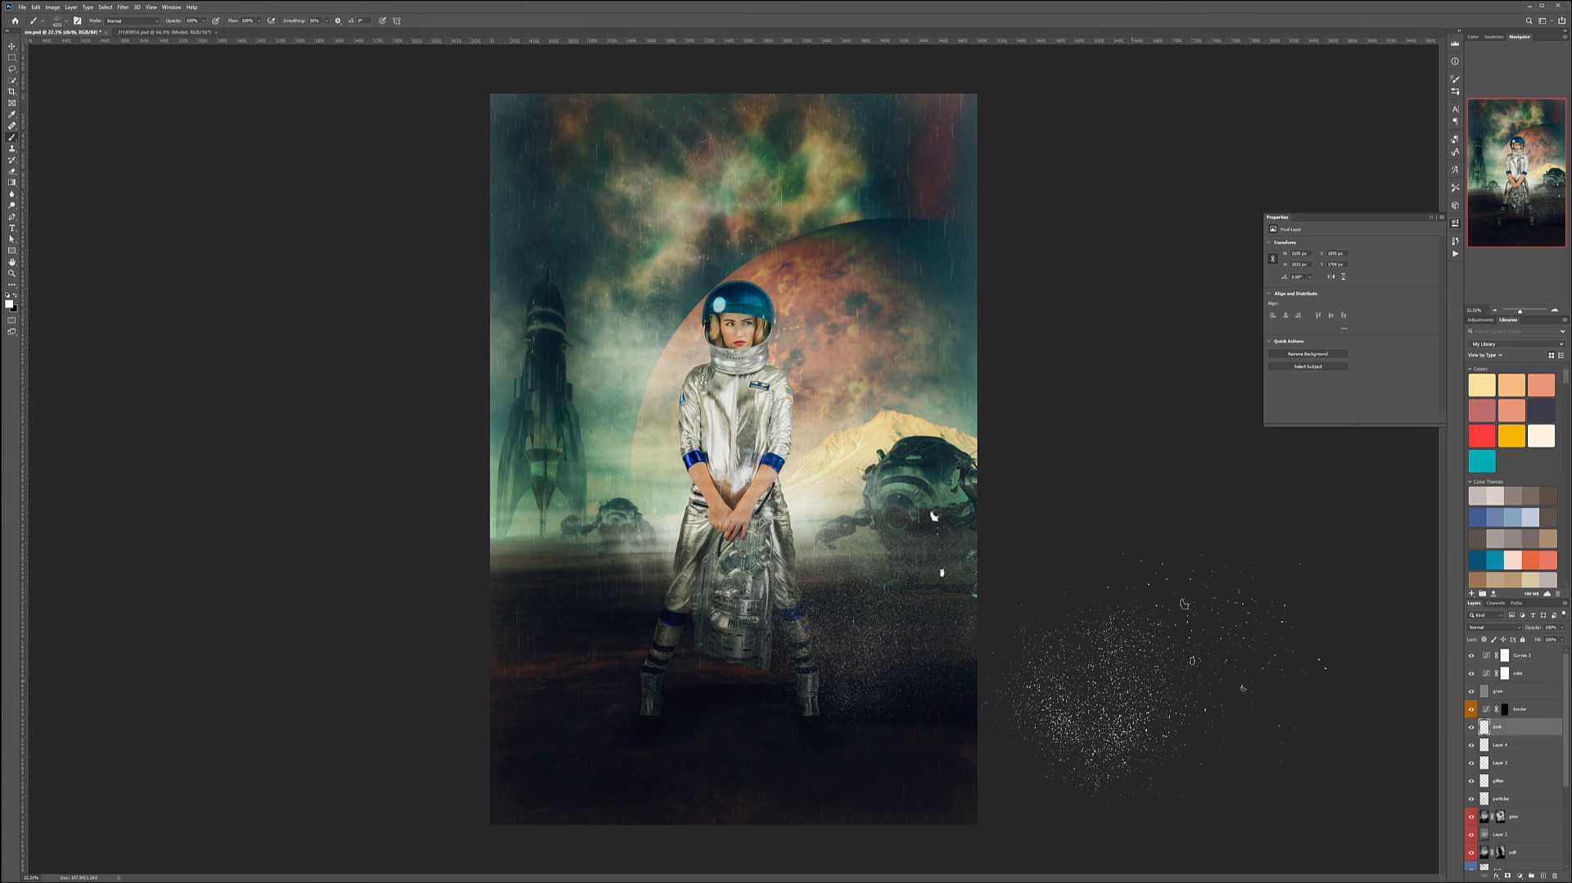
# - Undo the last dirt stamp and enlarge the brush
pyautogui.hotkey('ctrl', 'z')
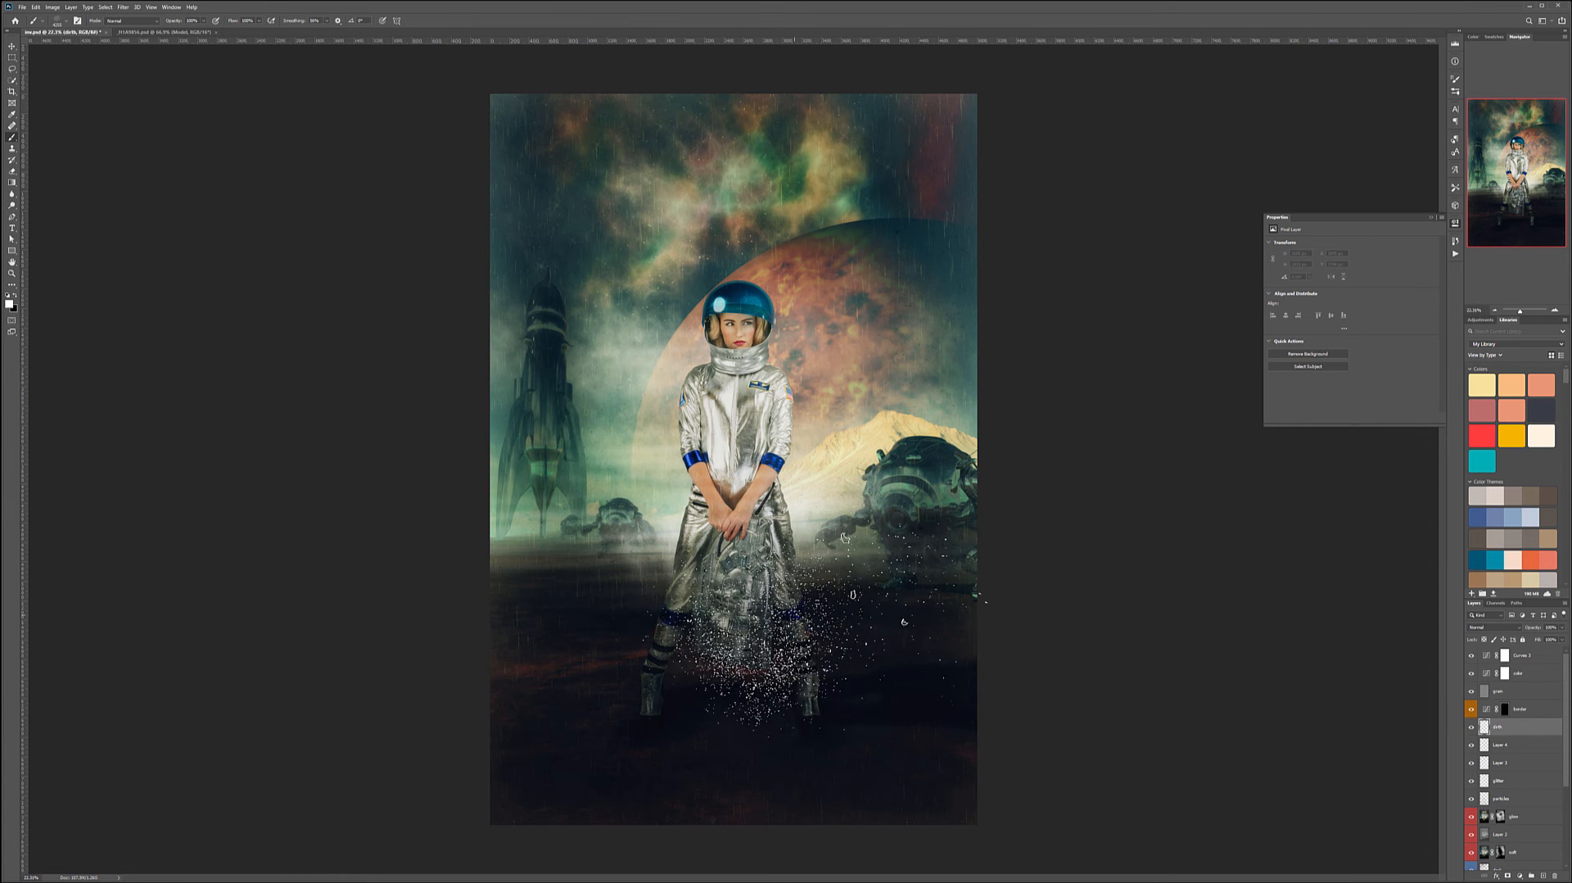
pyautogui.press(']')
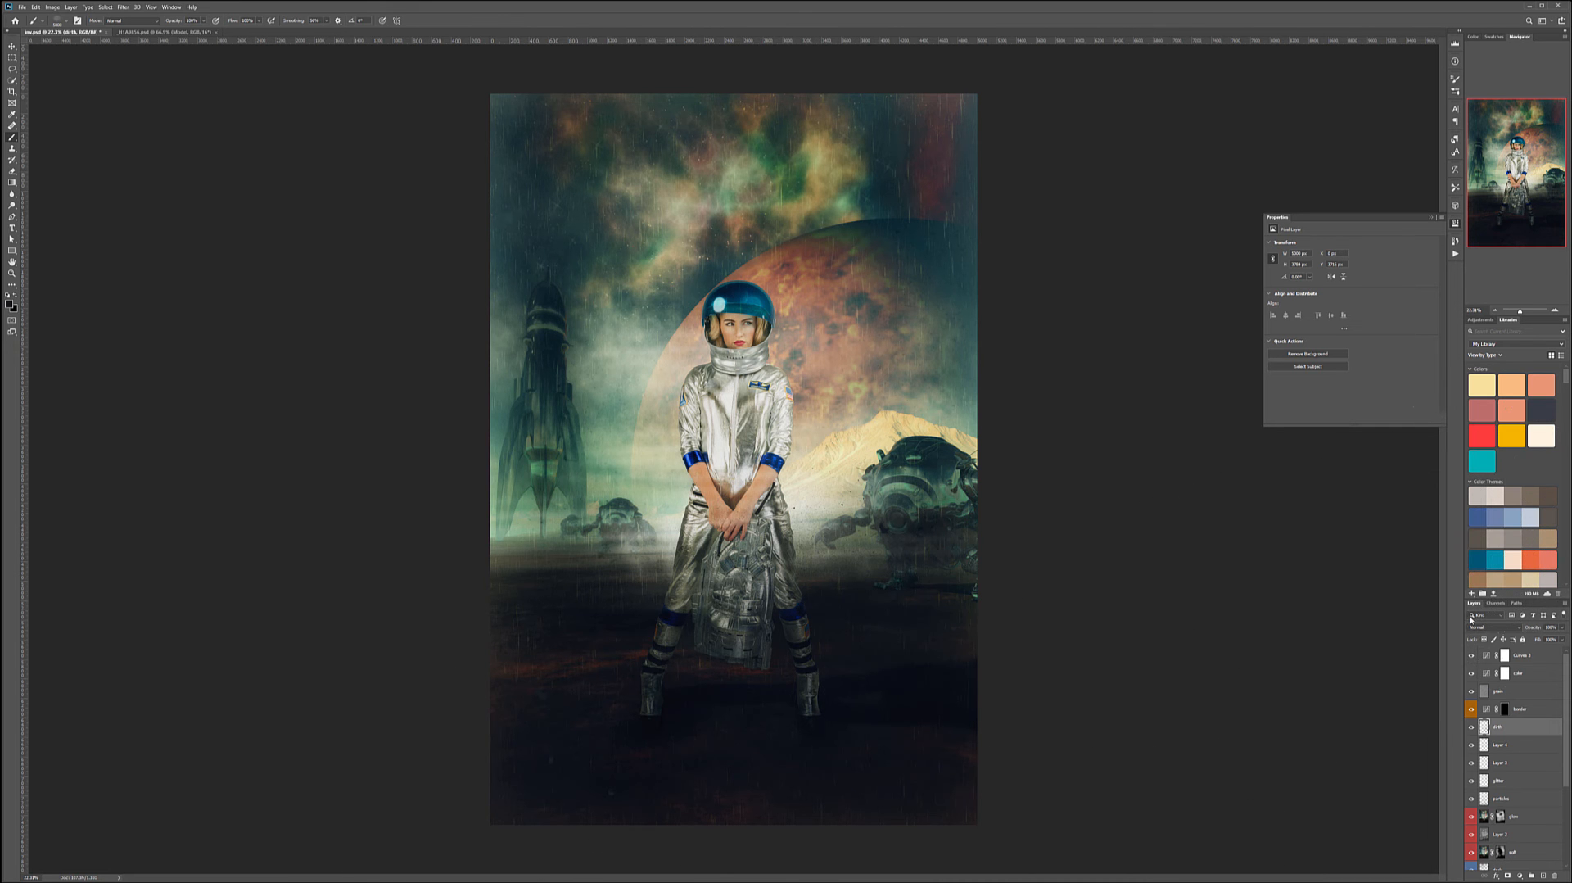
# - Set the dirt layer's blend mode to Multiply and lower its opacity
pyautogui.click(1500, 628)
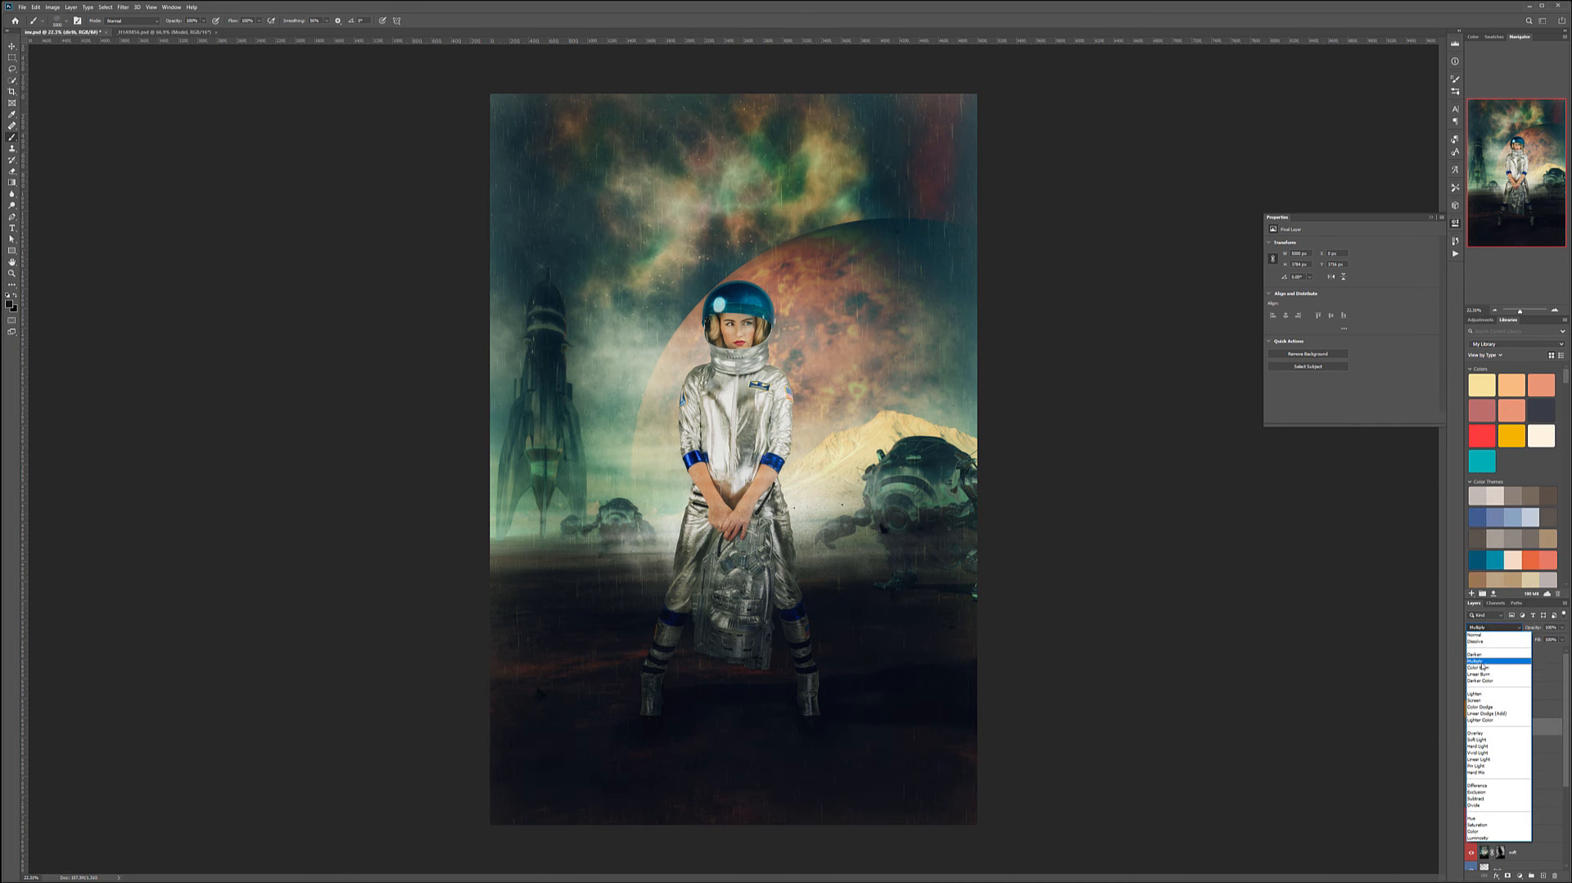
pyautogui.click(1482, 661)
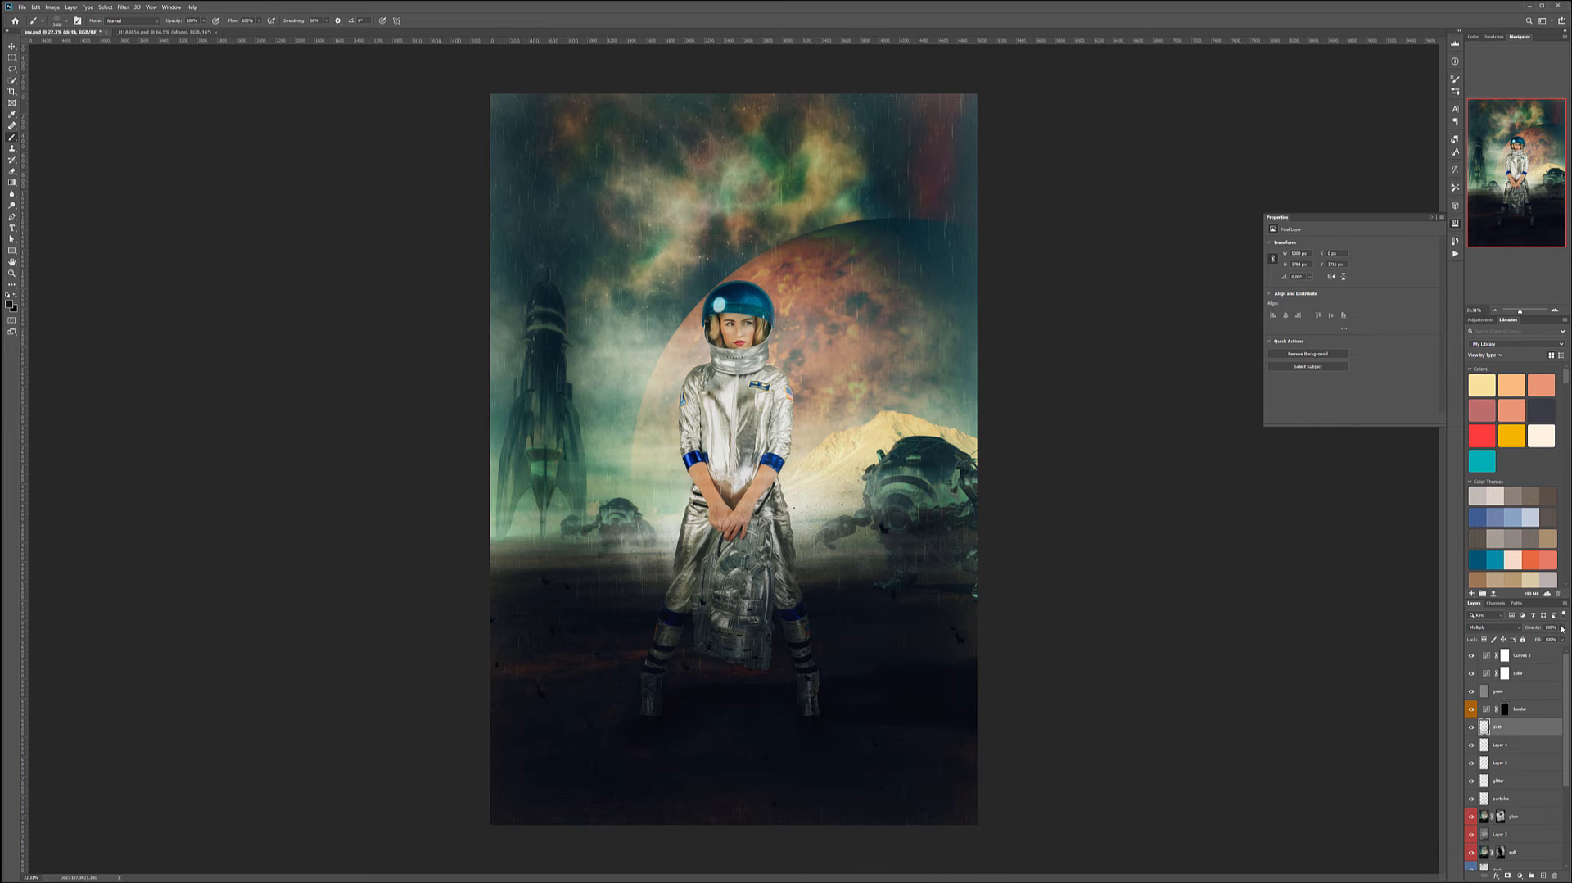
pyautogui.click(1561, 628)
pyautogui.moveTo(1520, 636); pyautogui.dragTo(1537, 642)
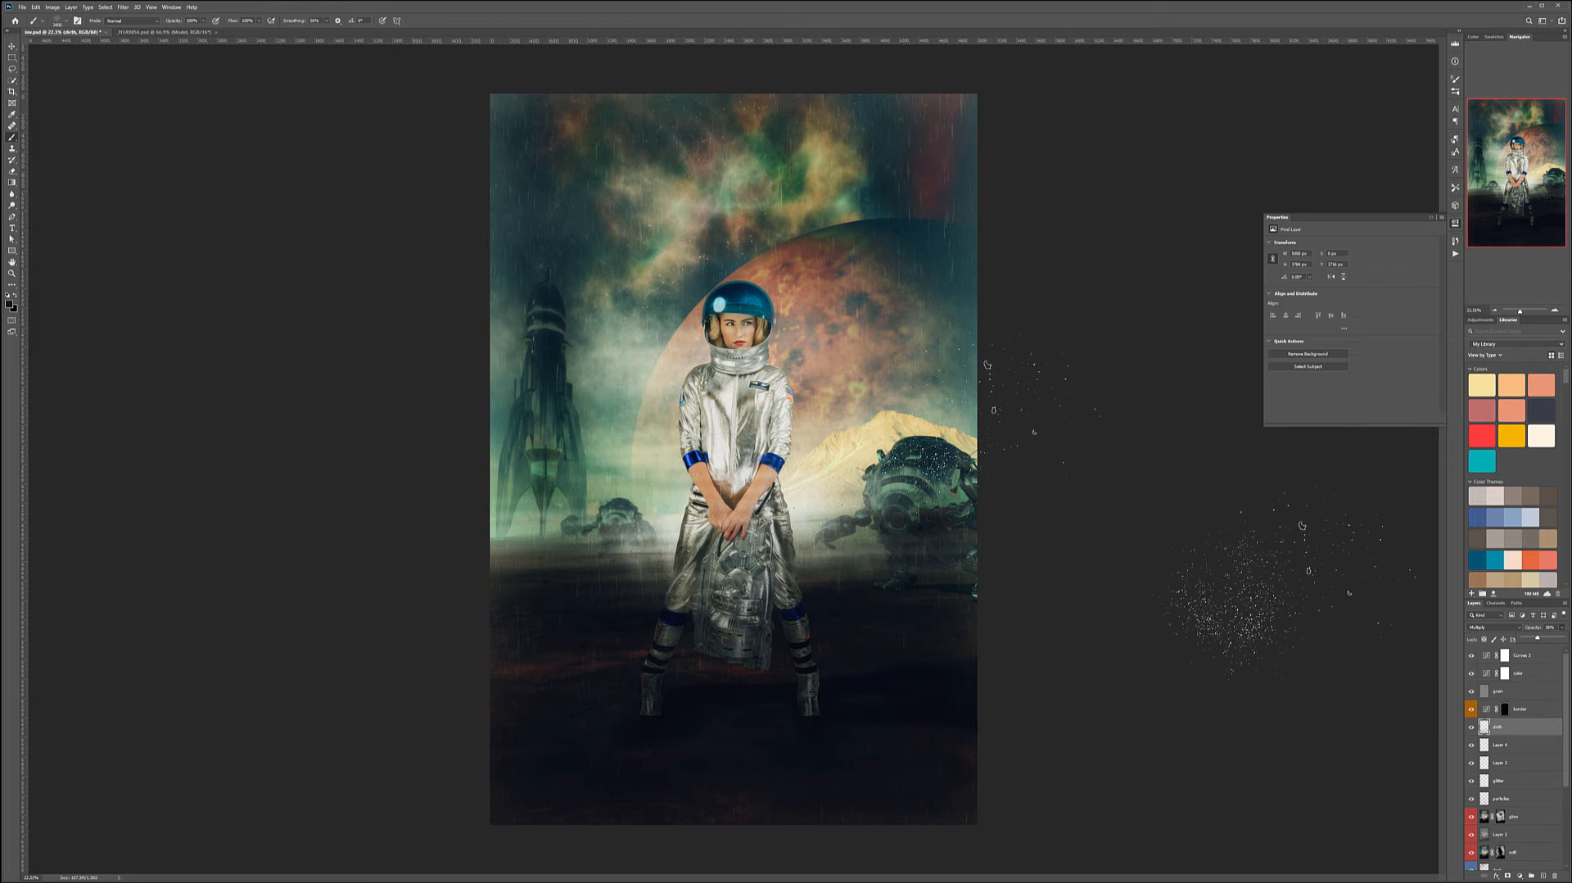
# - Add a text layer reading THE SPACE ADVENTURE at the top of the layer stack
pyautogui.click(11, 46)
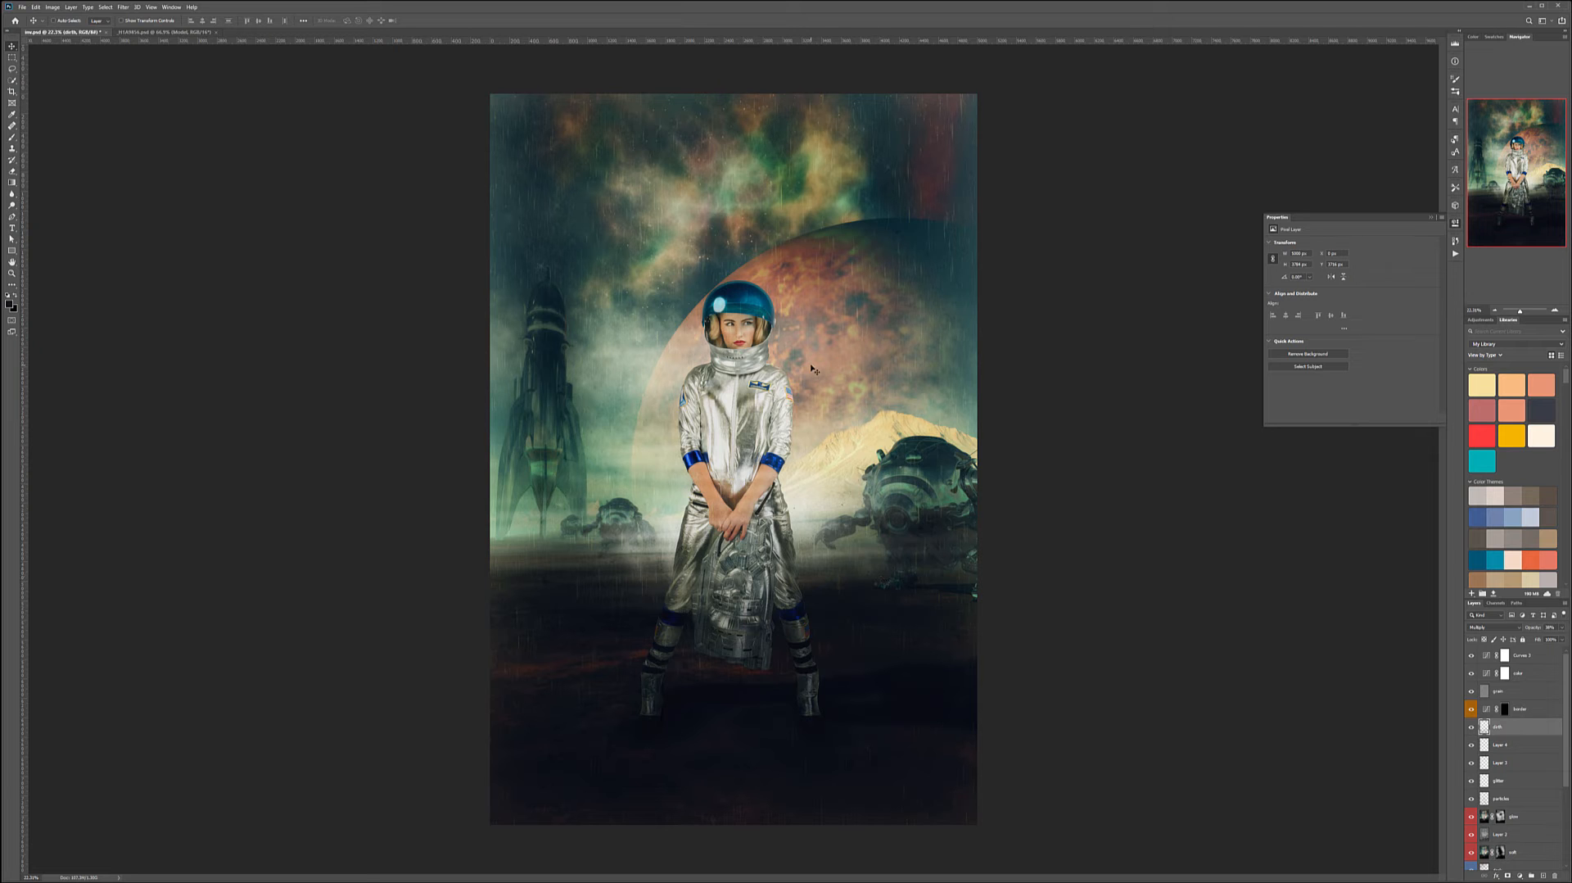
pyautogui.click(1559, 655)
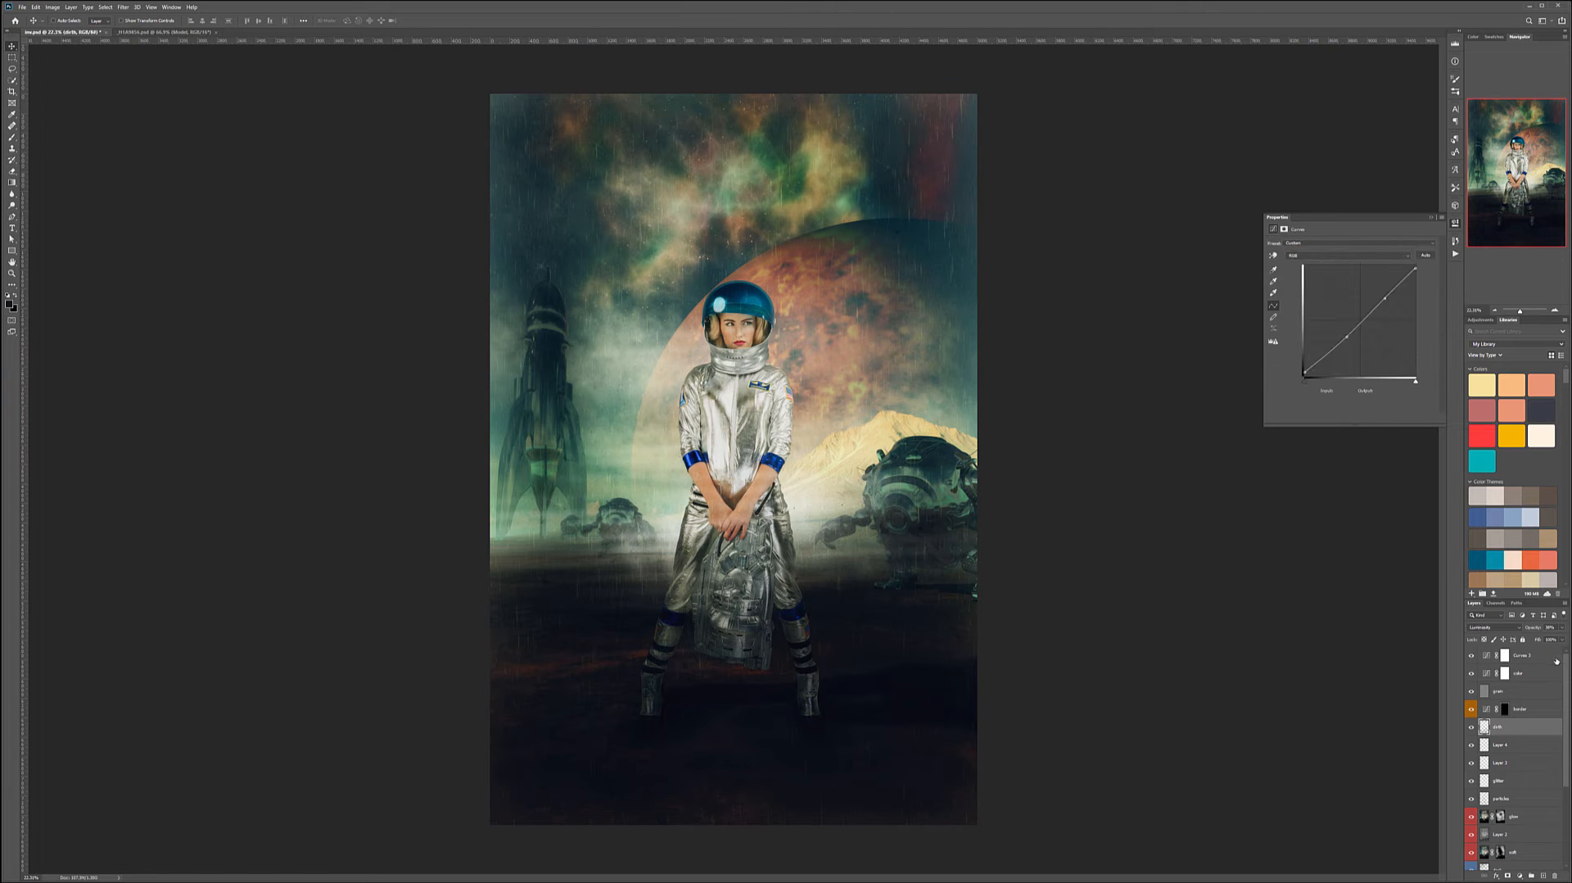
pyautogui.click(11, 227)
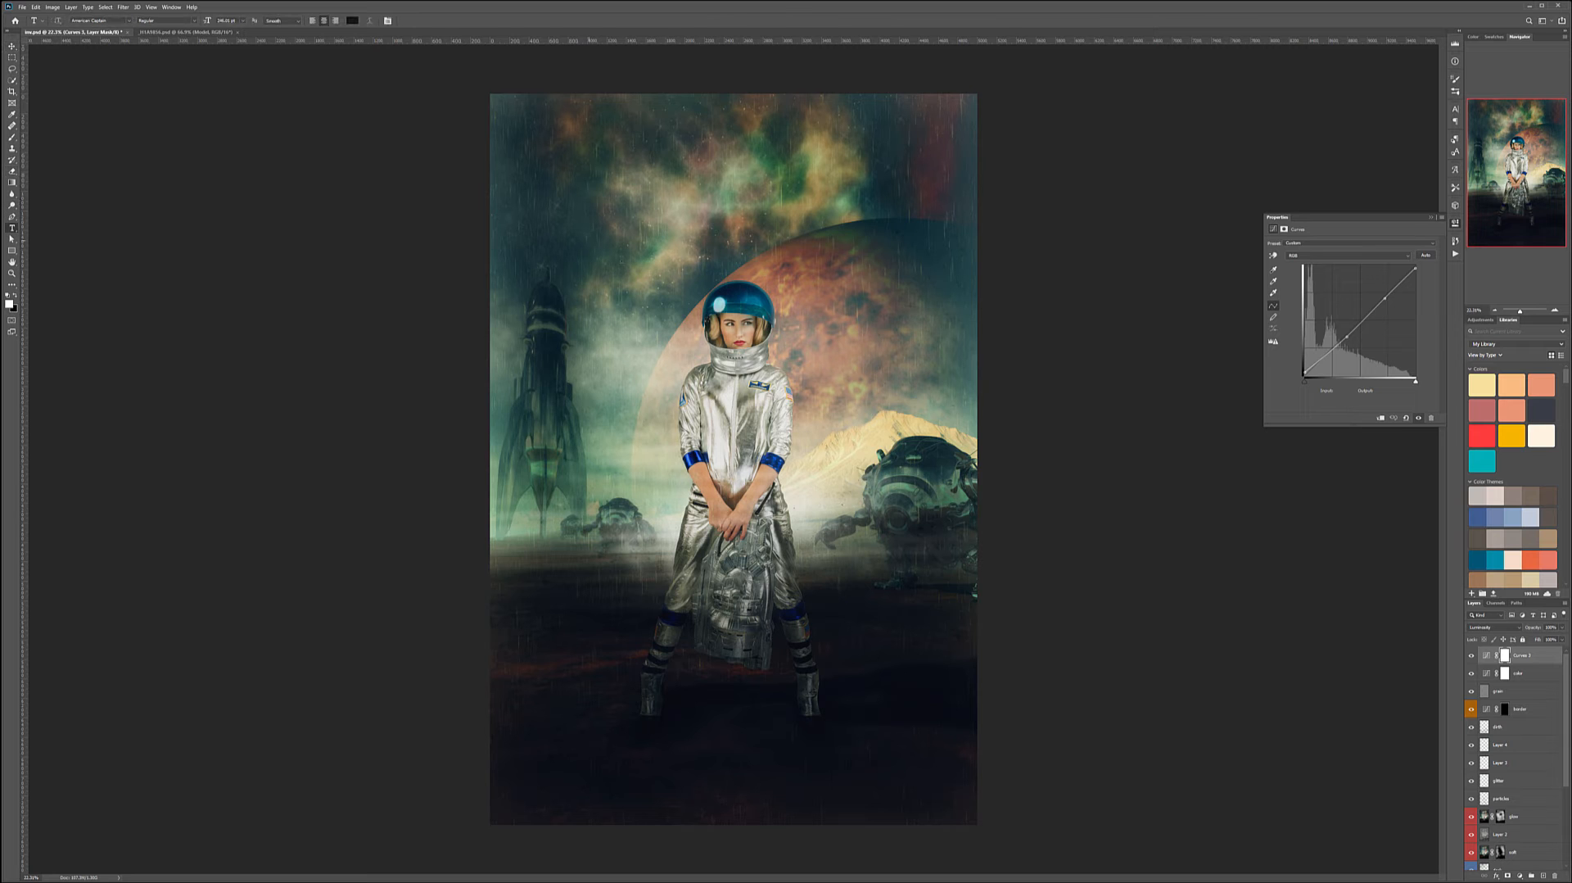
pyautogui.click(538, 243)
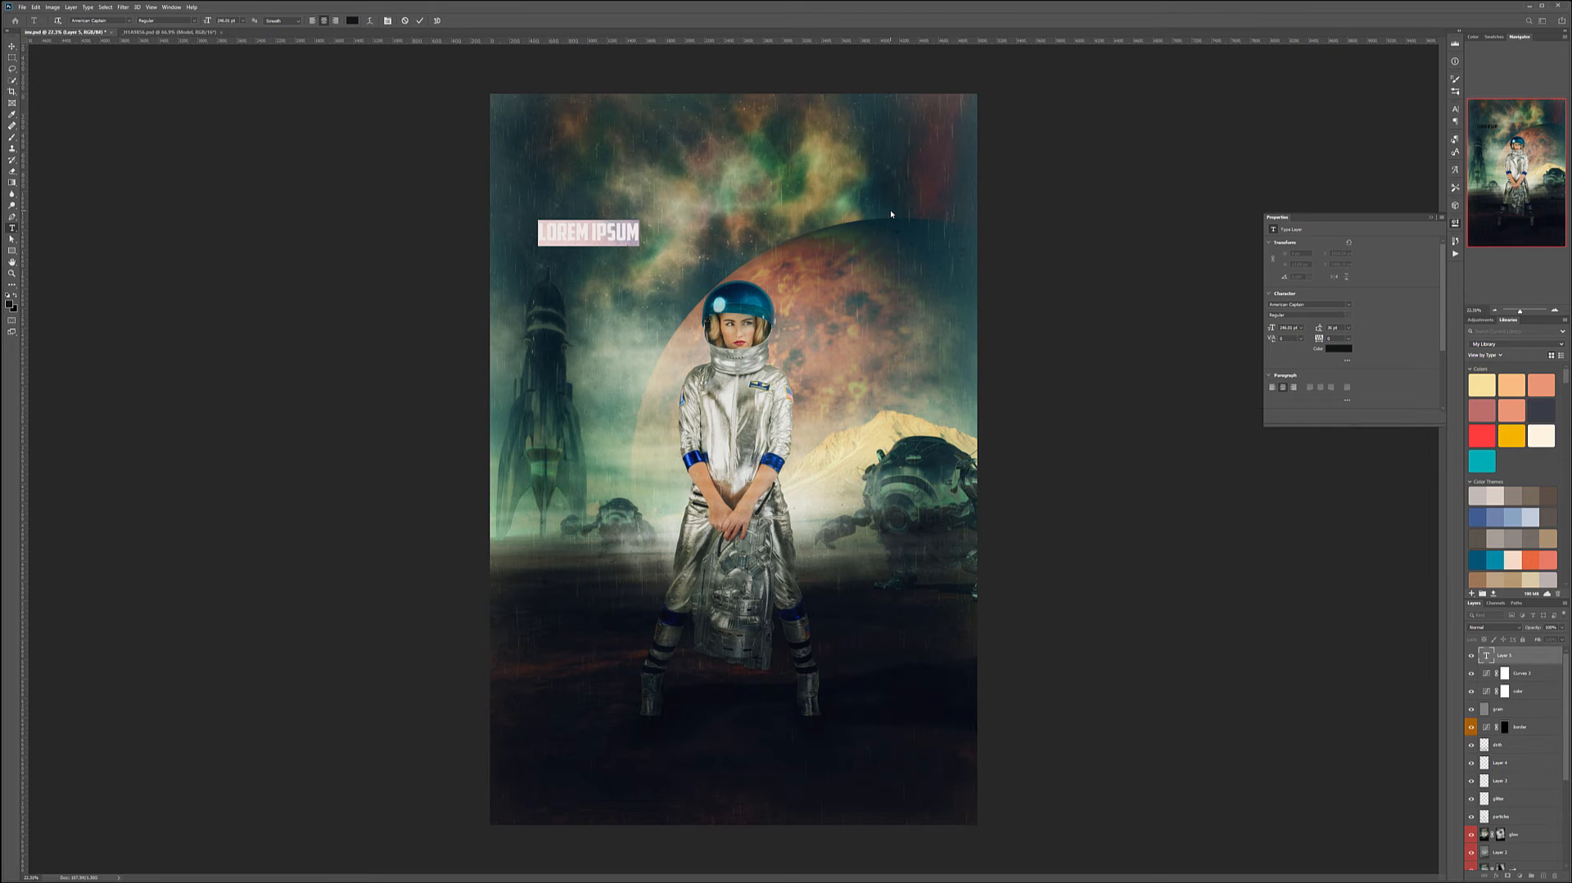
pyautogui.write('THE SPACE ADVENTURE')
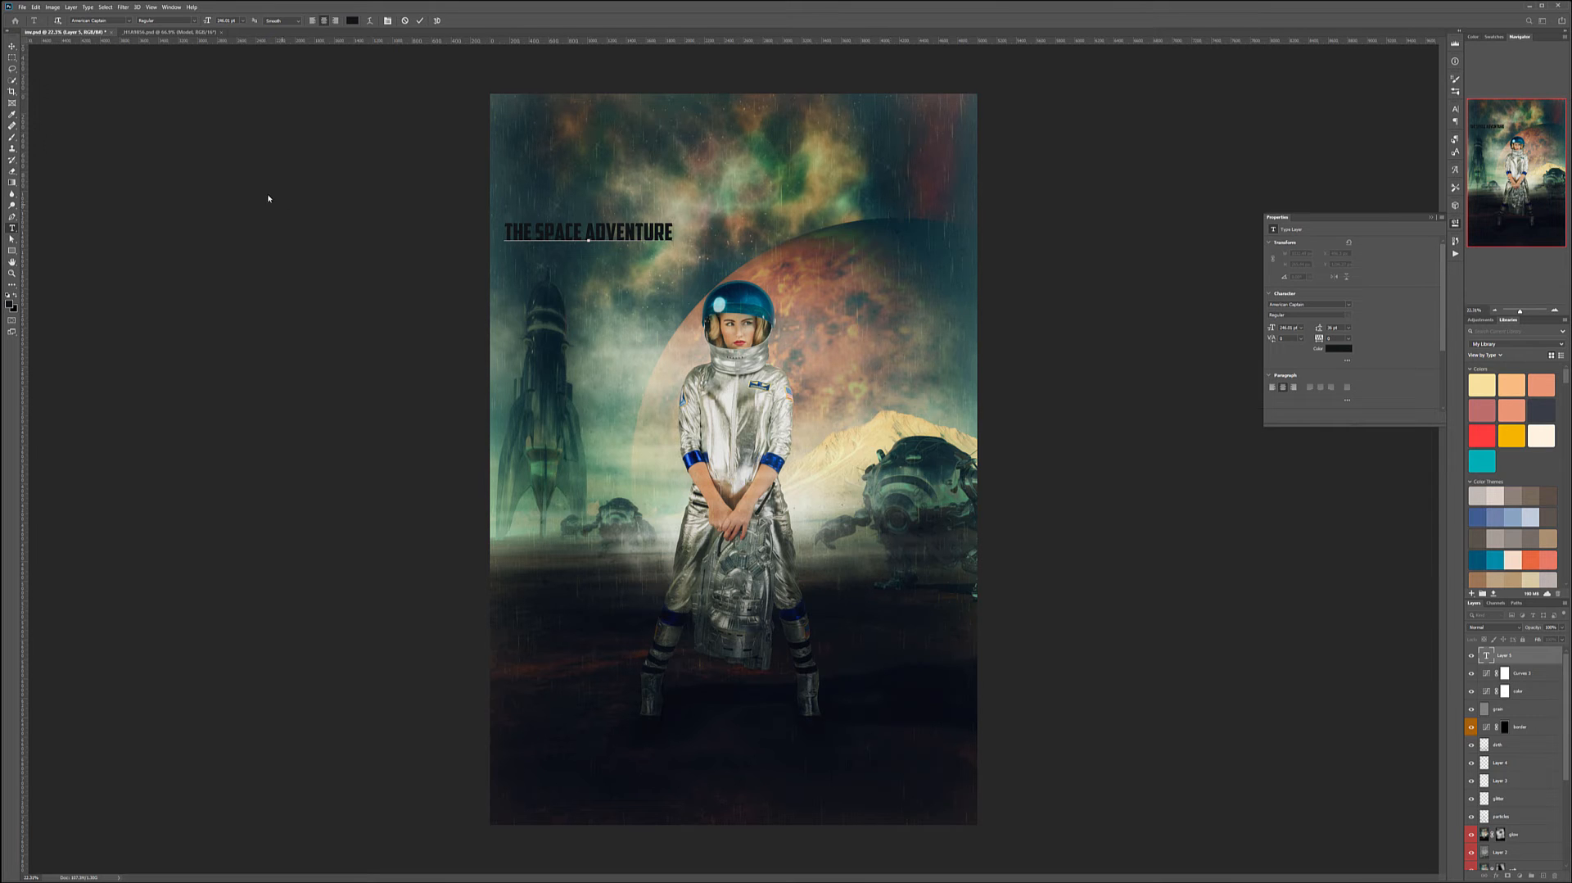
# - Move the title text to the centre of the canvas above the astronaut's helmet
pyautogui.click(11, 47)
pyautogui.moveTo(576, 228); pyautogui.dragTo(730, 234)
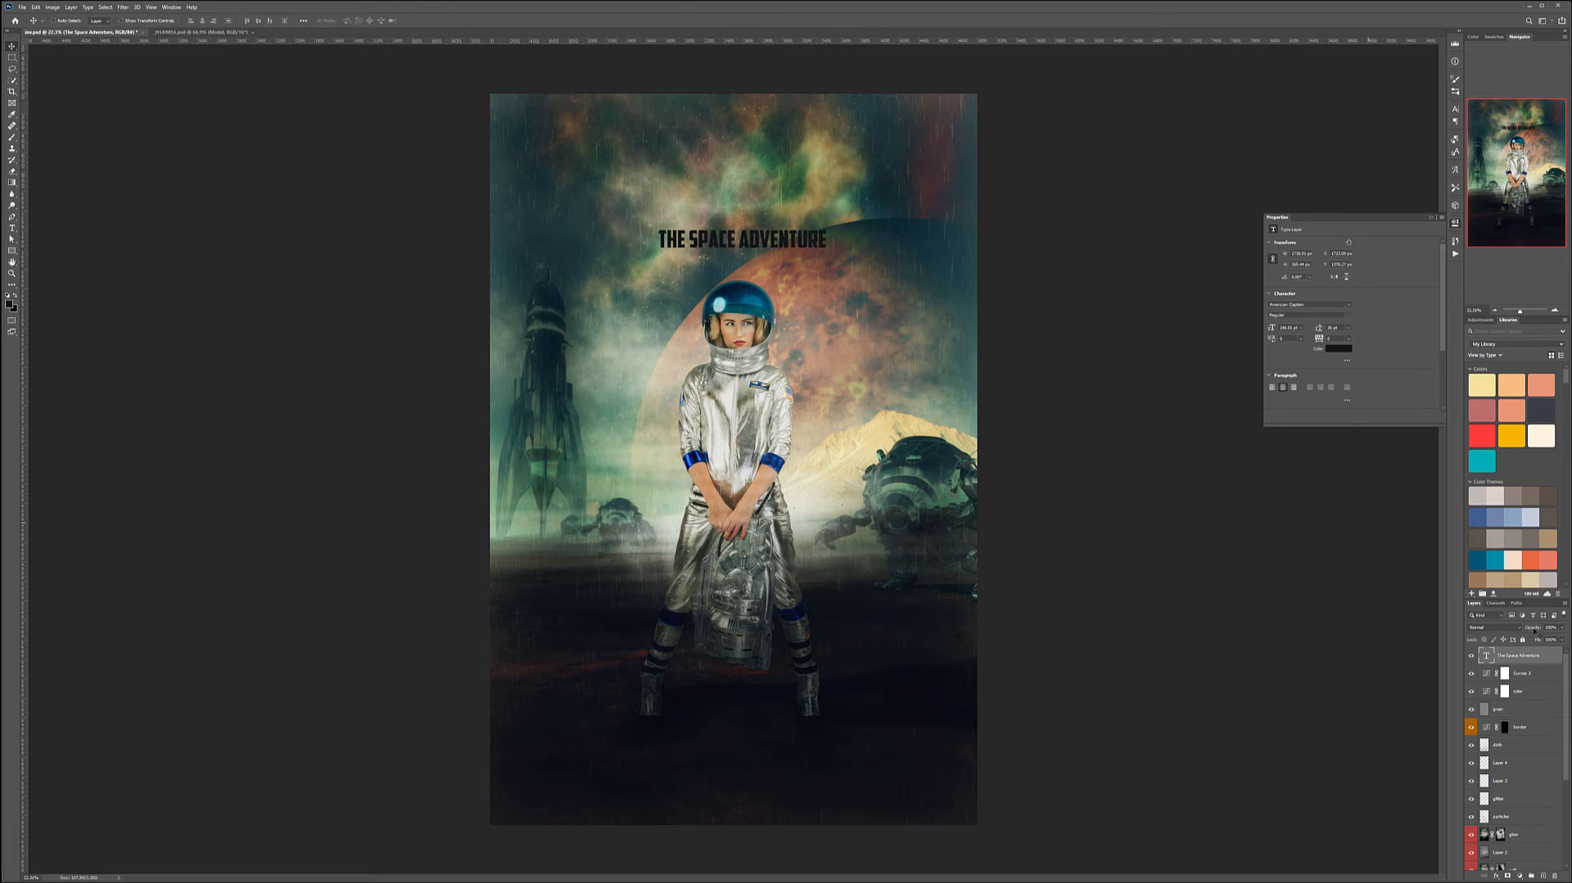
# - Apply an orange Color Overlay and a Stroke layer style to the title text
pyautogui.doubleClick(1549, 658)
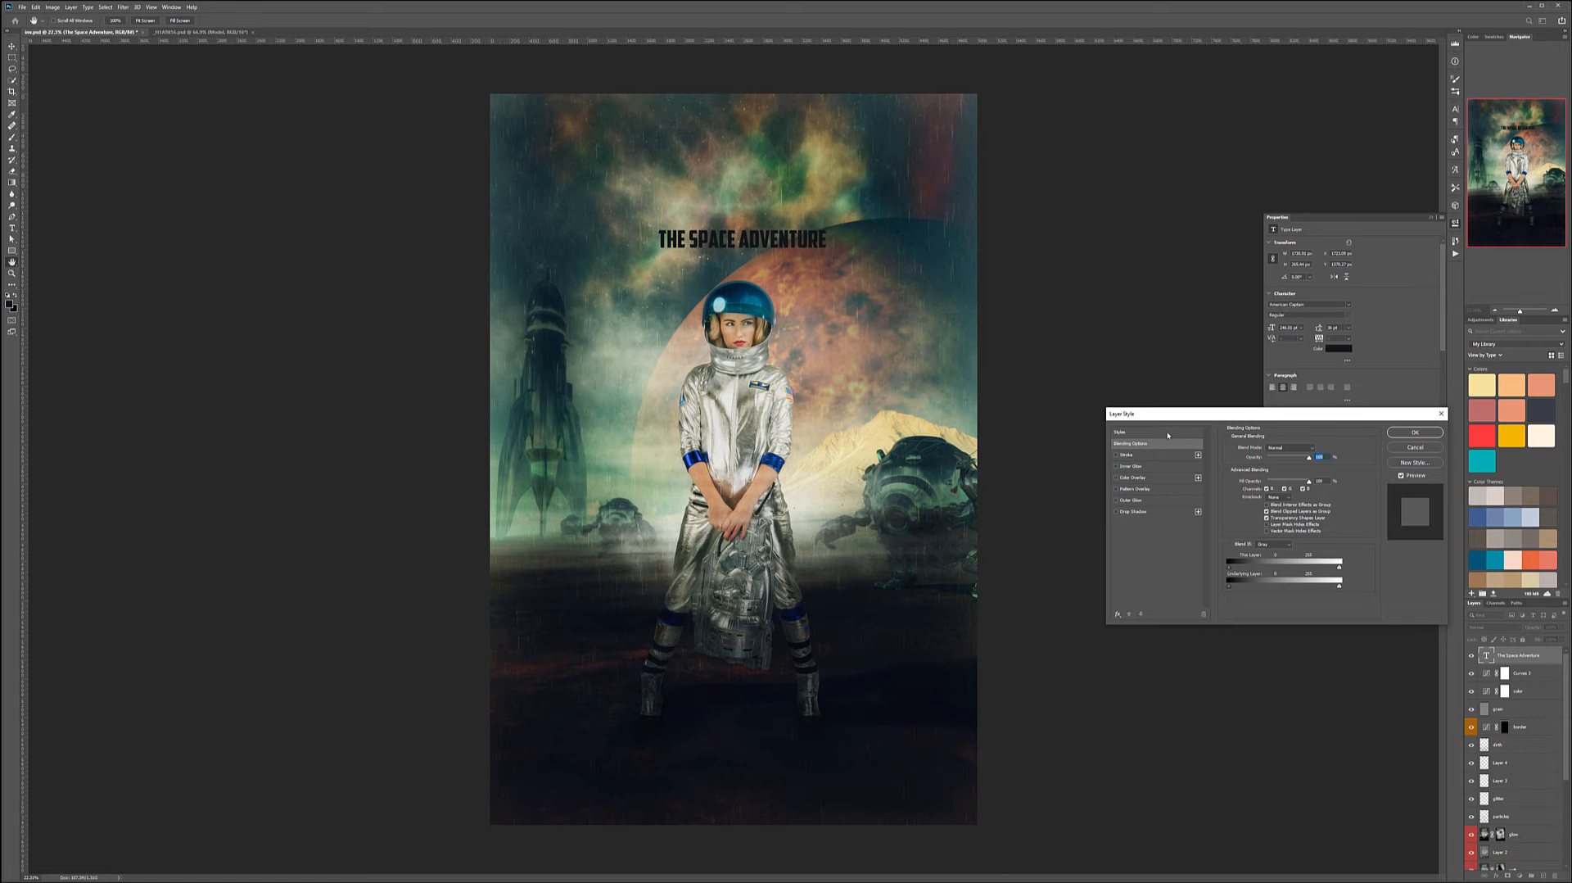
pyautogui.moveTo(1238, 413); pyautogui.dragTo(1052, 275)
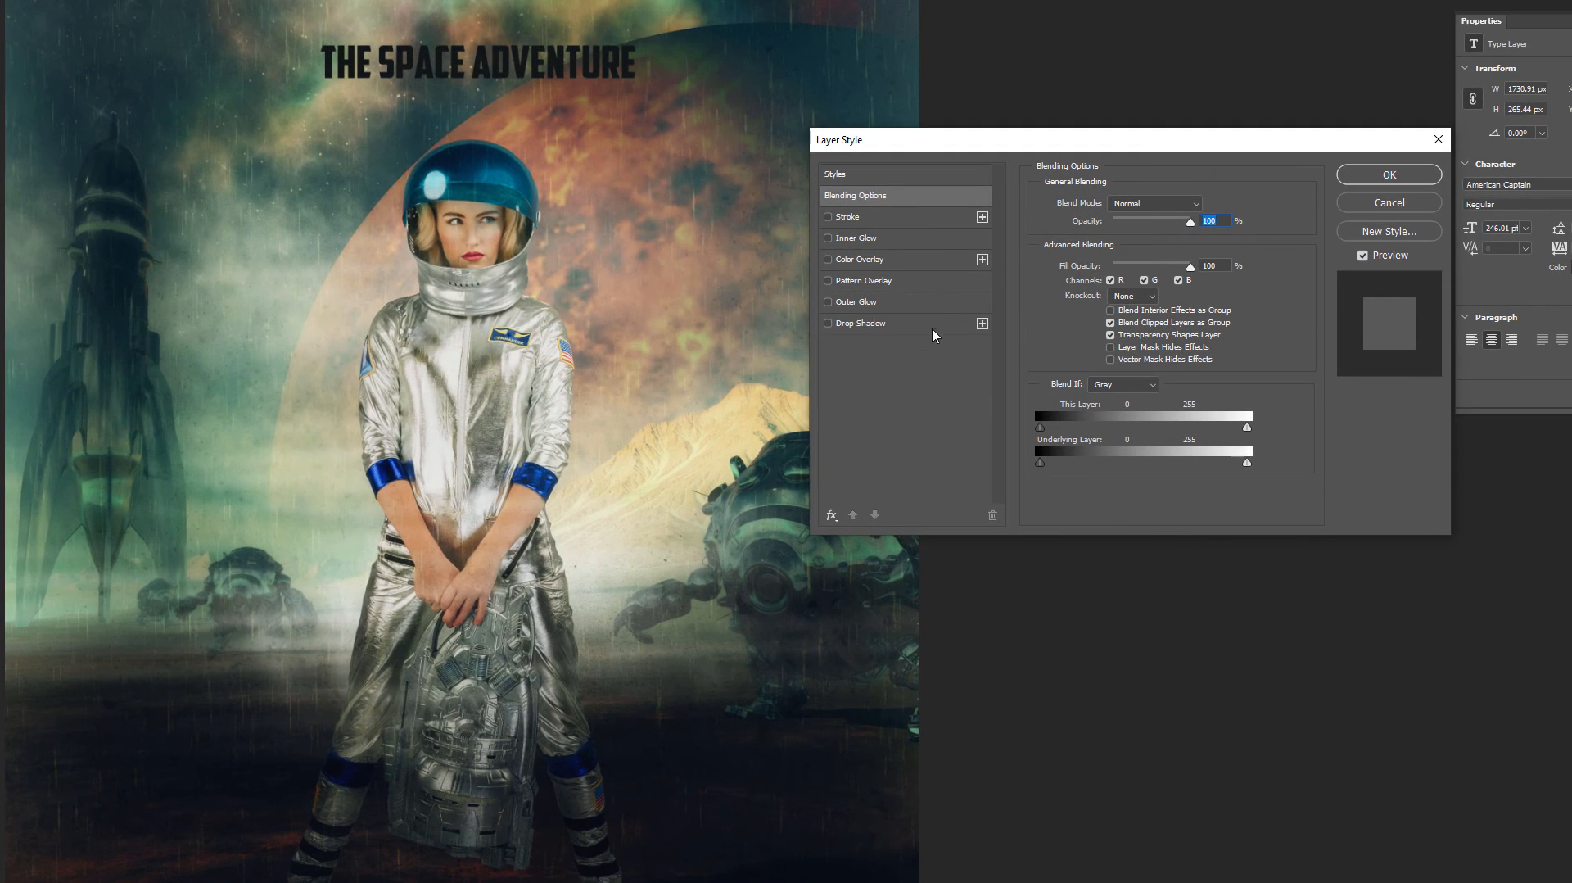
pyautogui.click(893, 303)
pyautogui.click(828, 301)
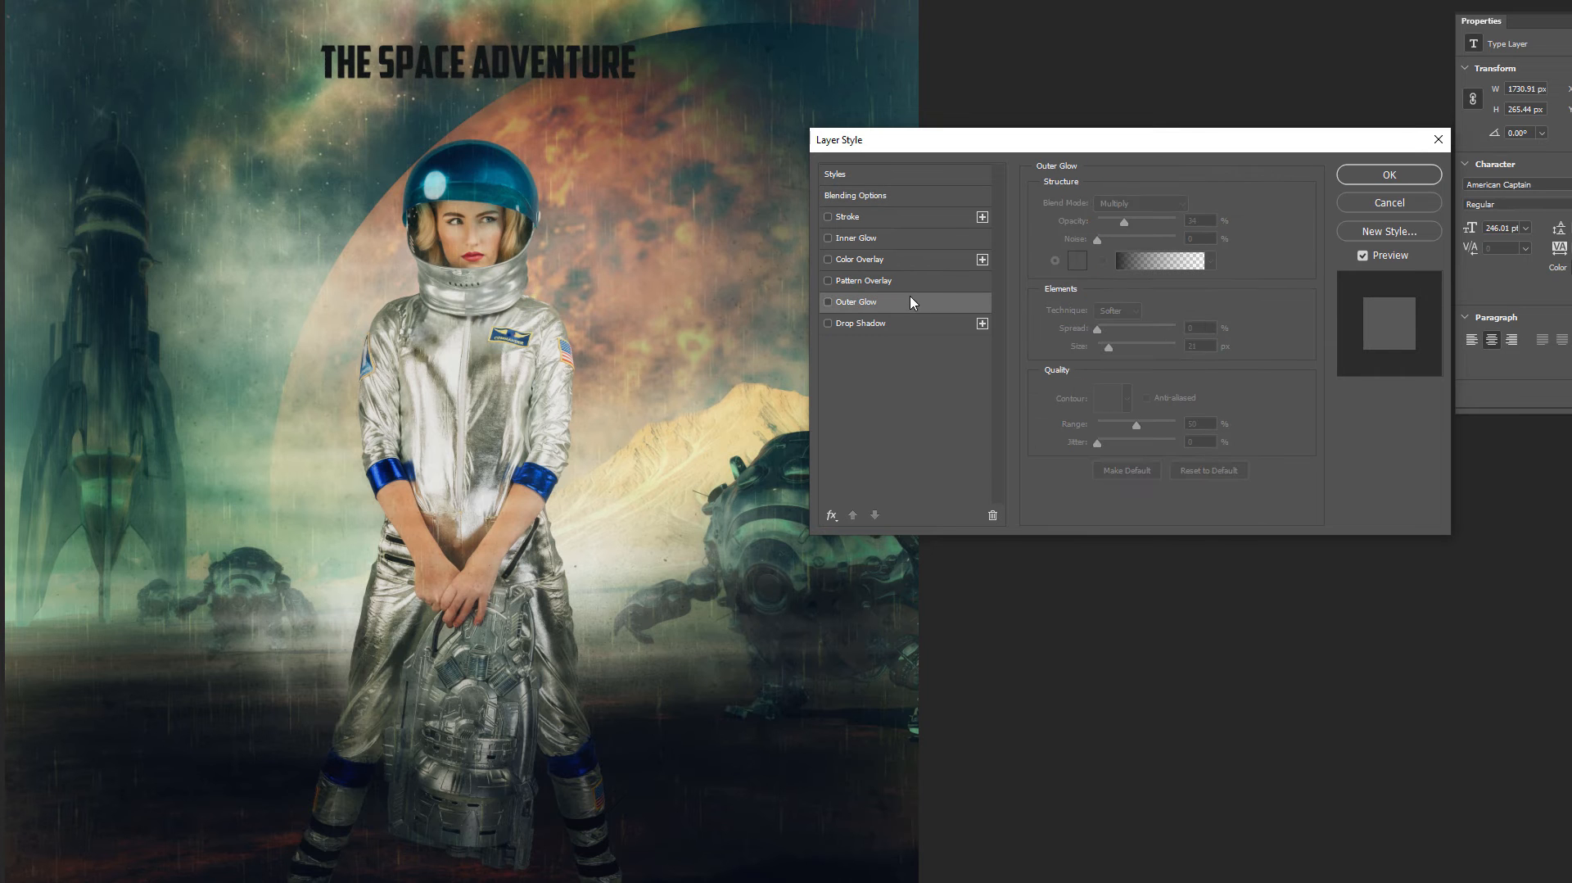
pyautogui.click(881, 260)
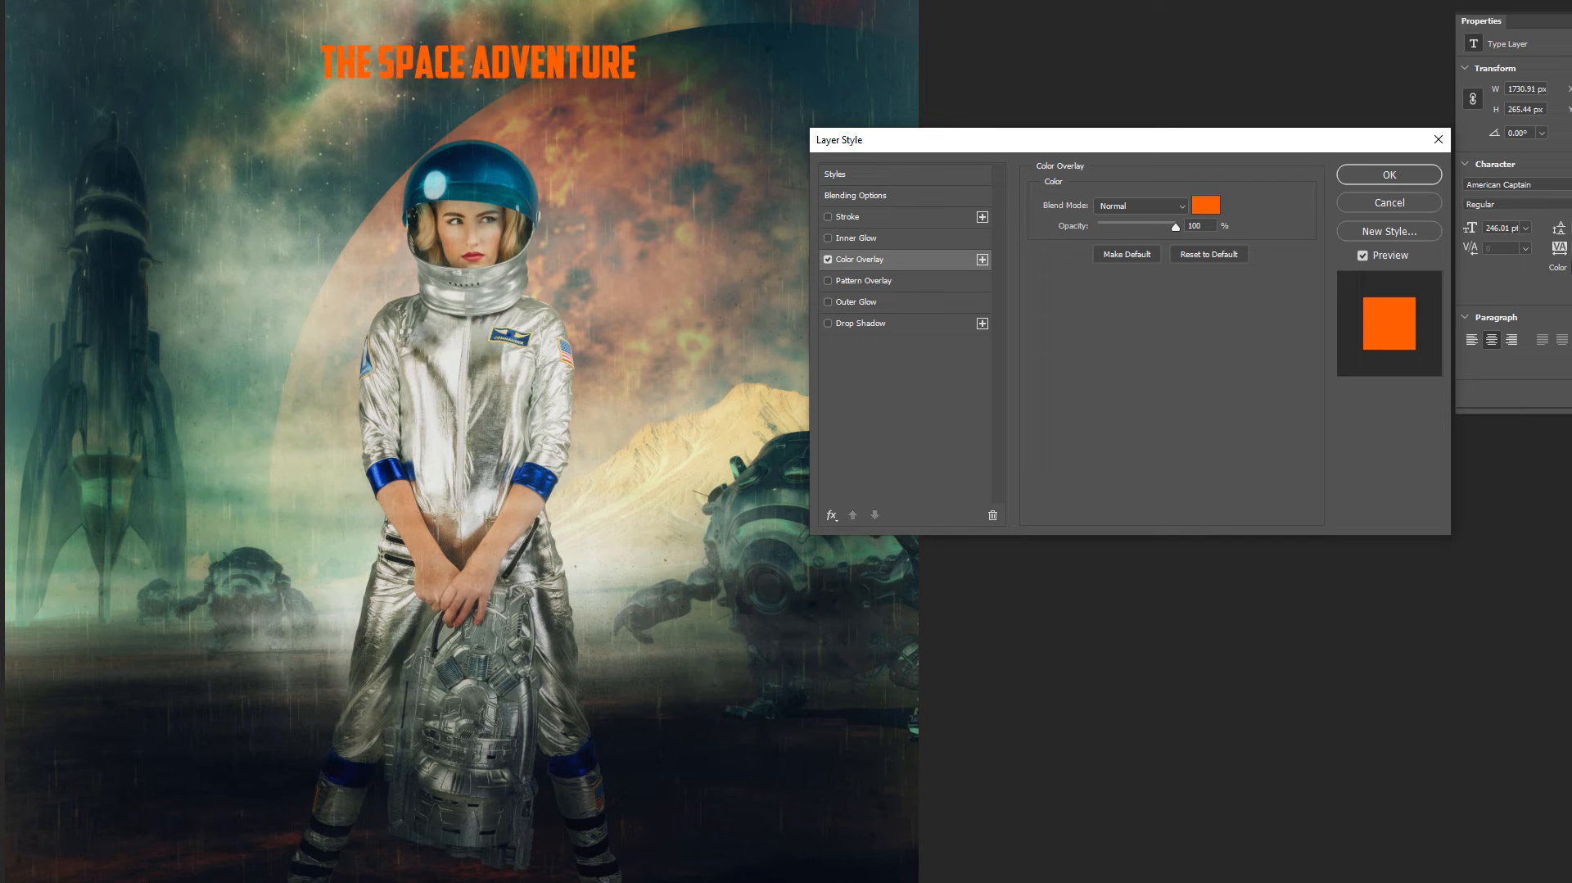
pyautogui.click(916, 217)
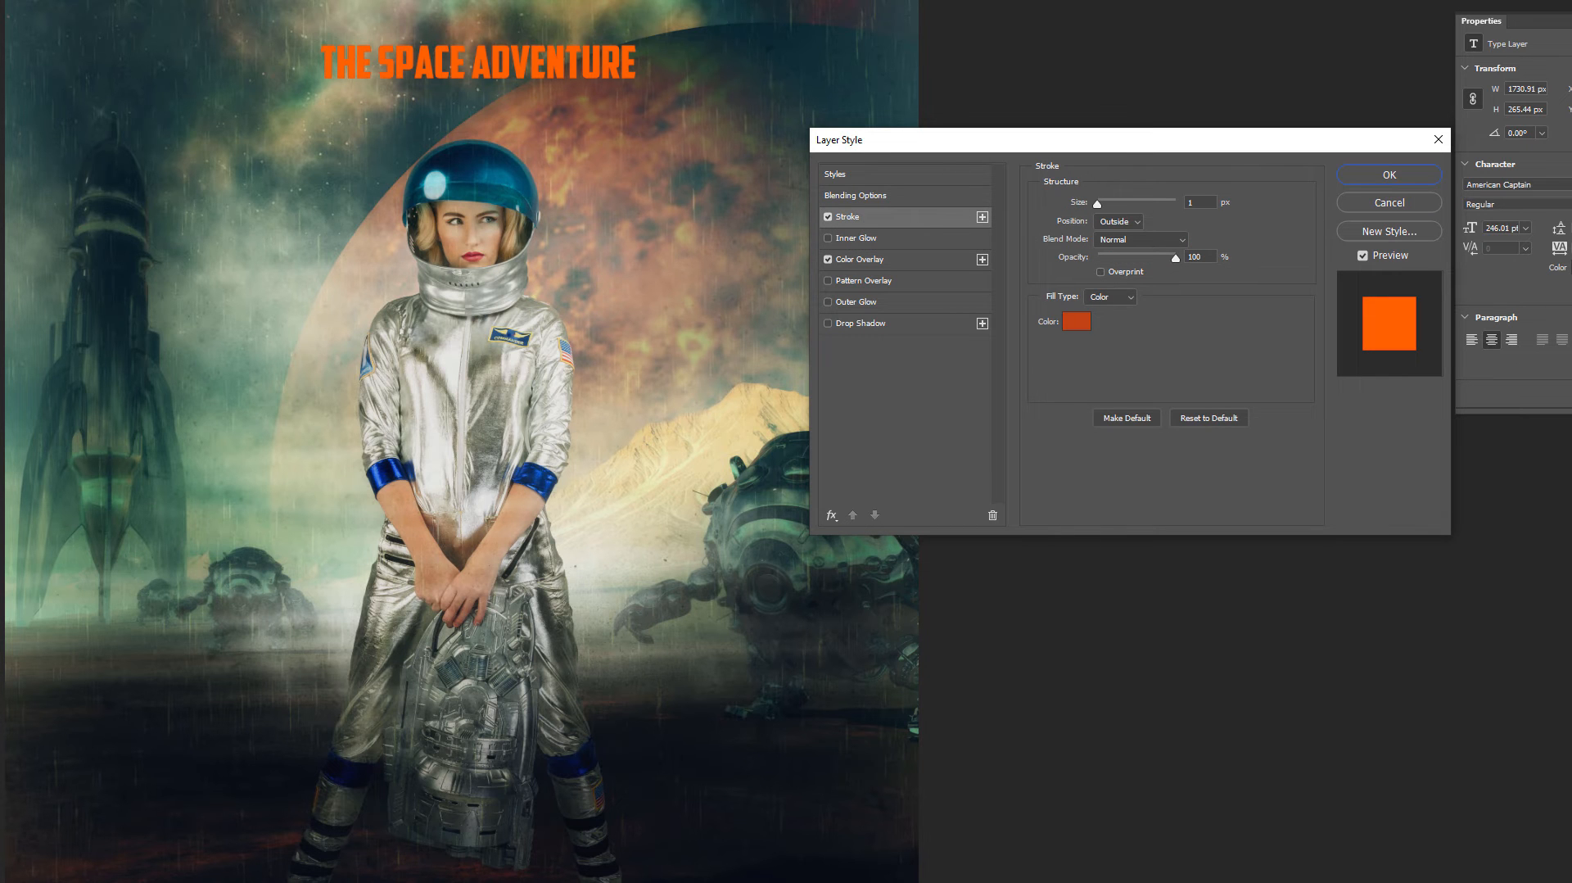
# - Move the title lower and scale it up to span most of the canvas width above the helmet
pyautogui.scroll(5, 511, 57)
pyautogui.scroll(2, 525, 79)
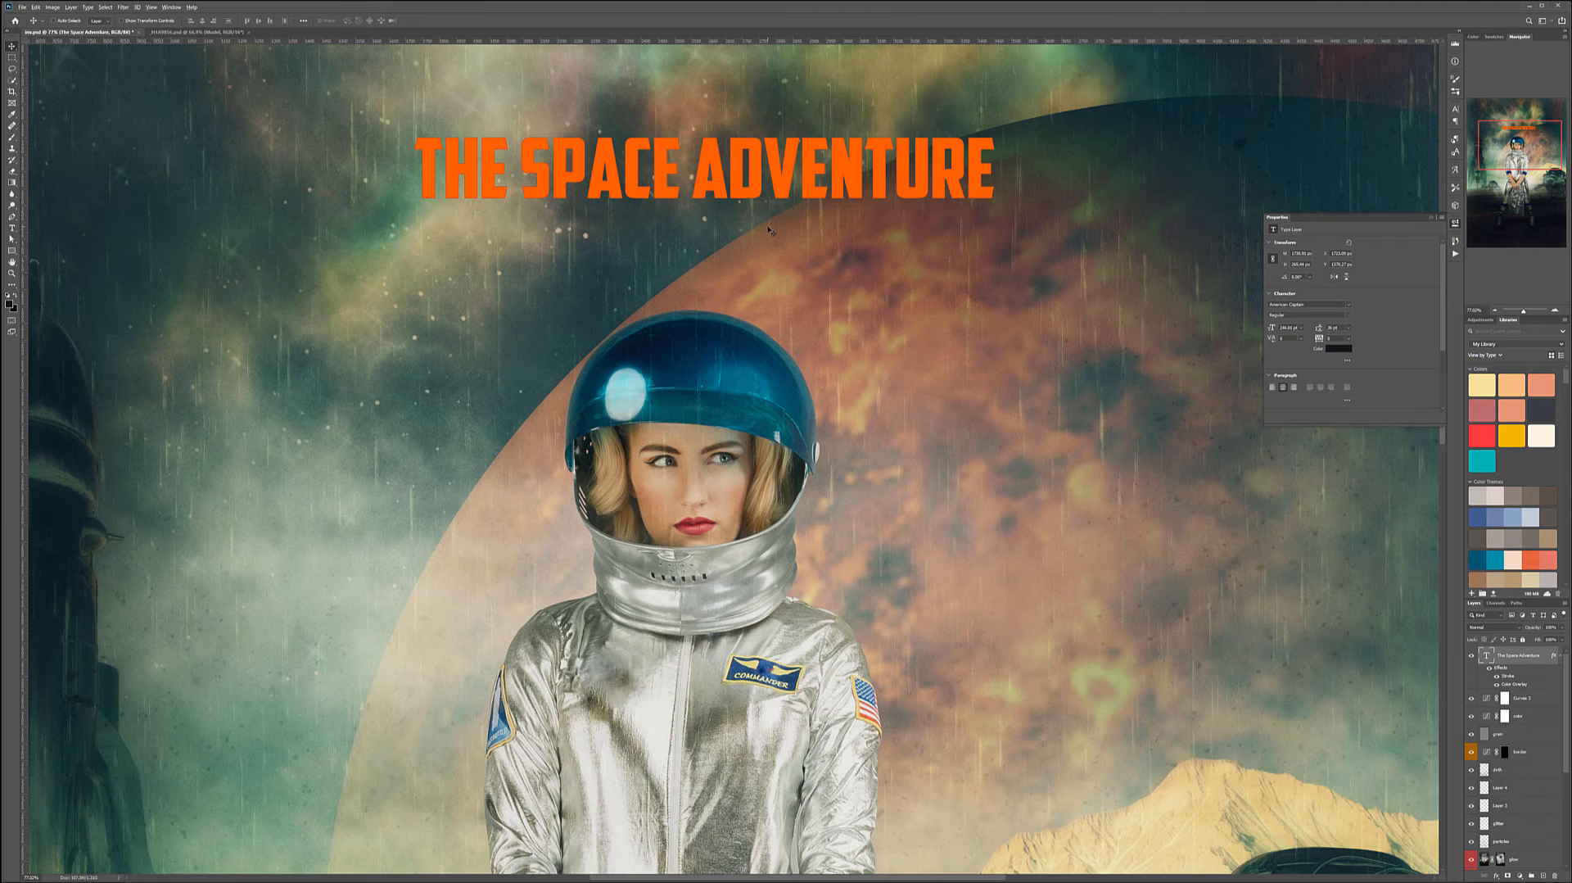
pyautogui.scroll(-4, 769, 230)
pyautogui.moveTo(833, 235); pyautogui.dragTo(866, 344)
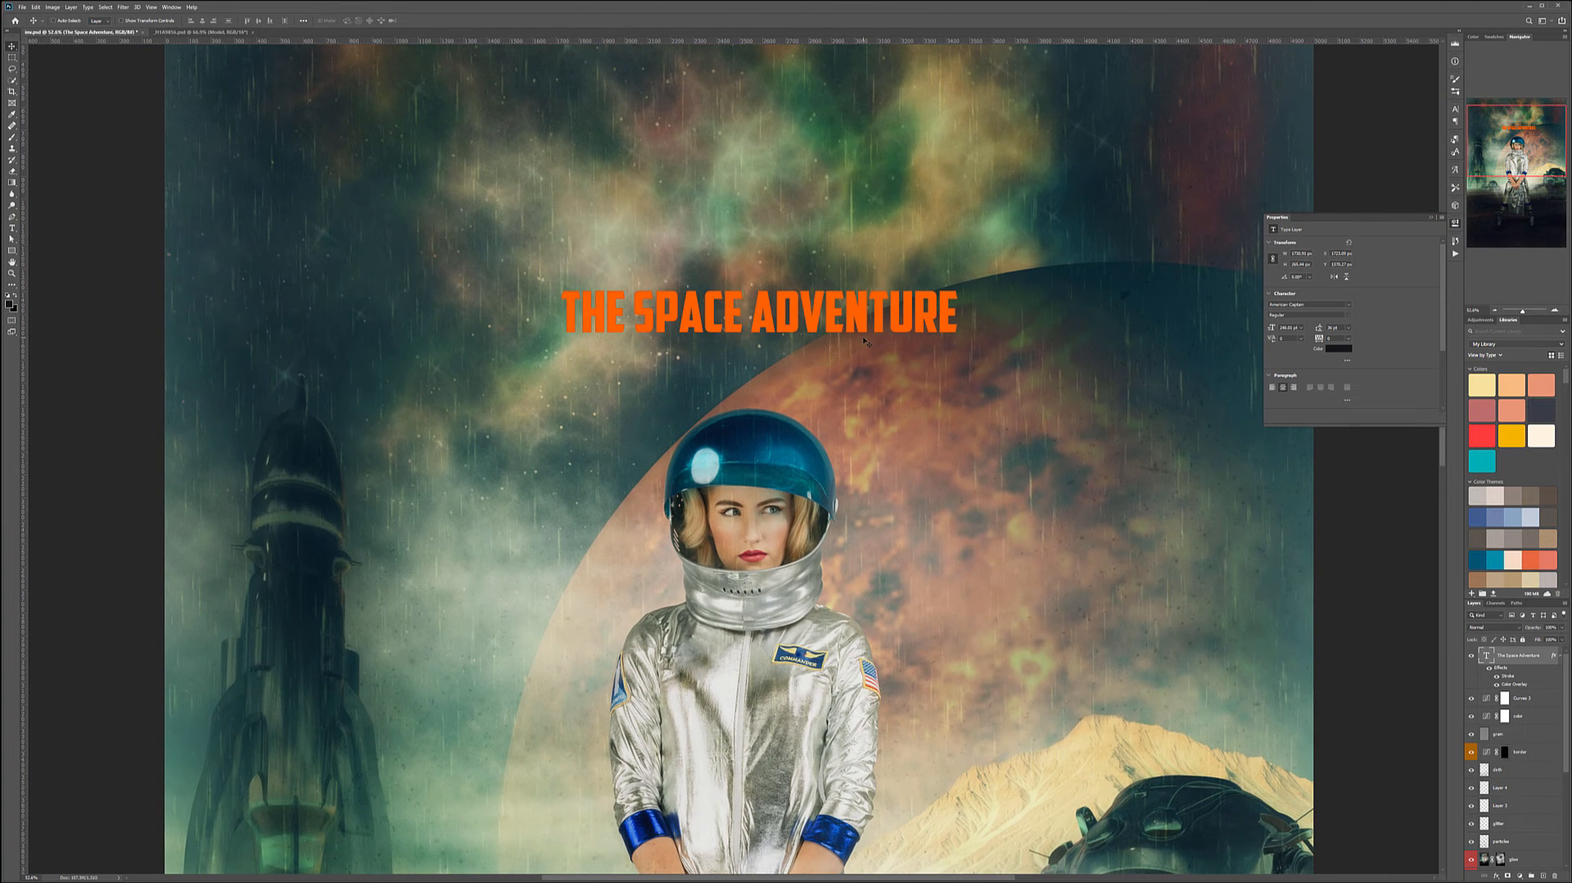
pyautogui.hotkey('ctrl', 't')
pyautogui.scroll(-2, 757, 343)
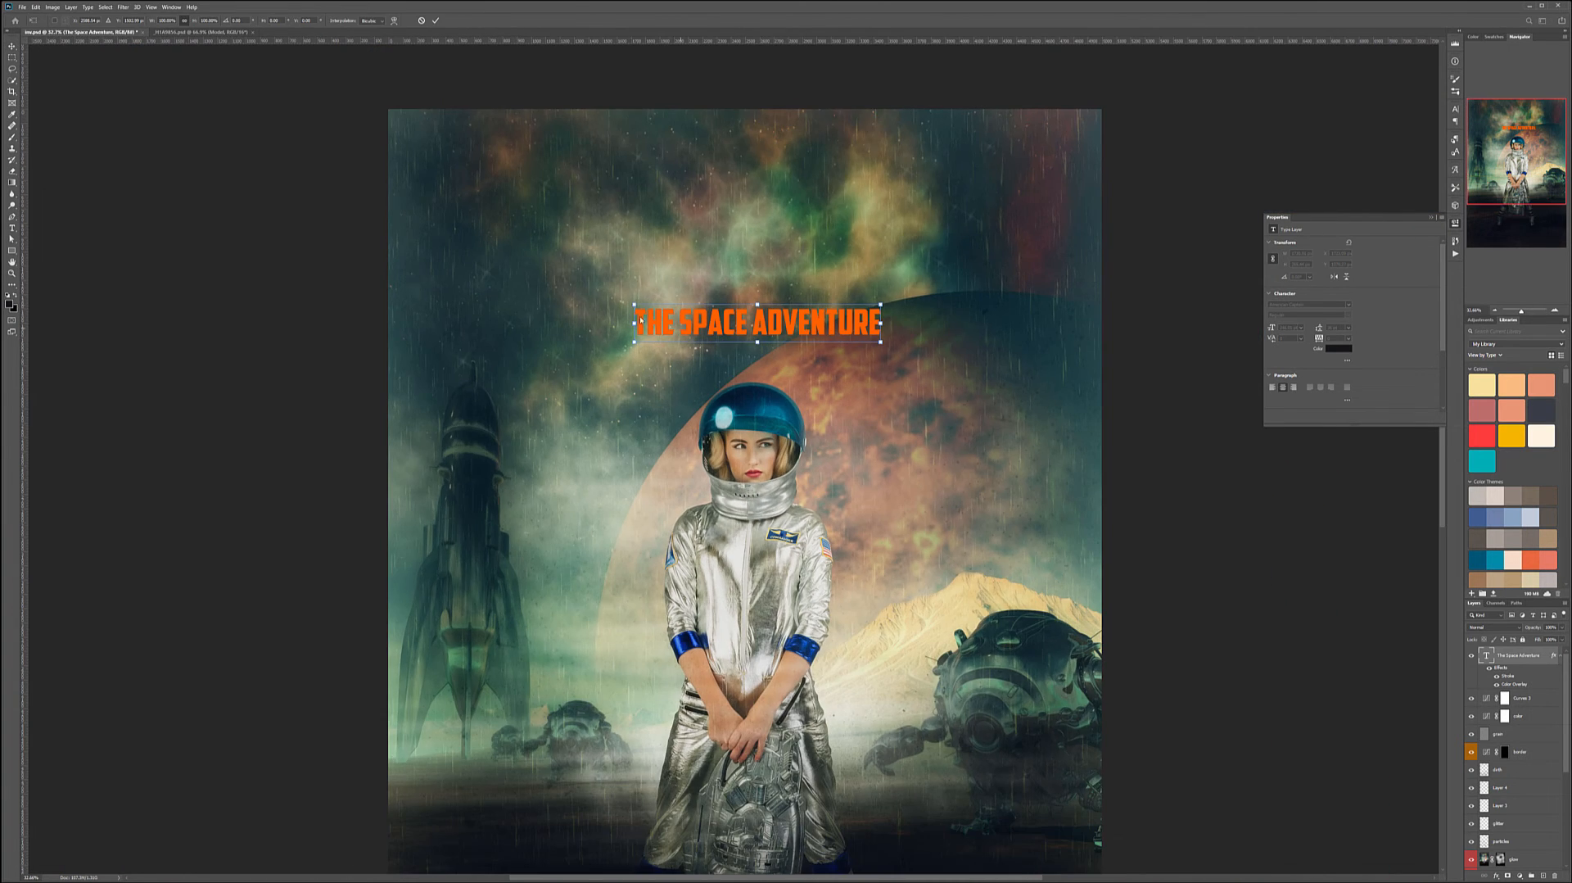
pyautogui.moveTo(633, 304); pyautogui.dragTo(431, 237)
pyautogui.moveTo(880, 342); pyautogui.dragTo(1056, 413)
pyautogui.press('Return')
# - Set the title's stroke to 3 px with the position Inside
pyautogui.doubleClick(1553, 657)
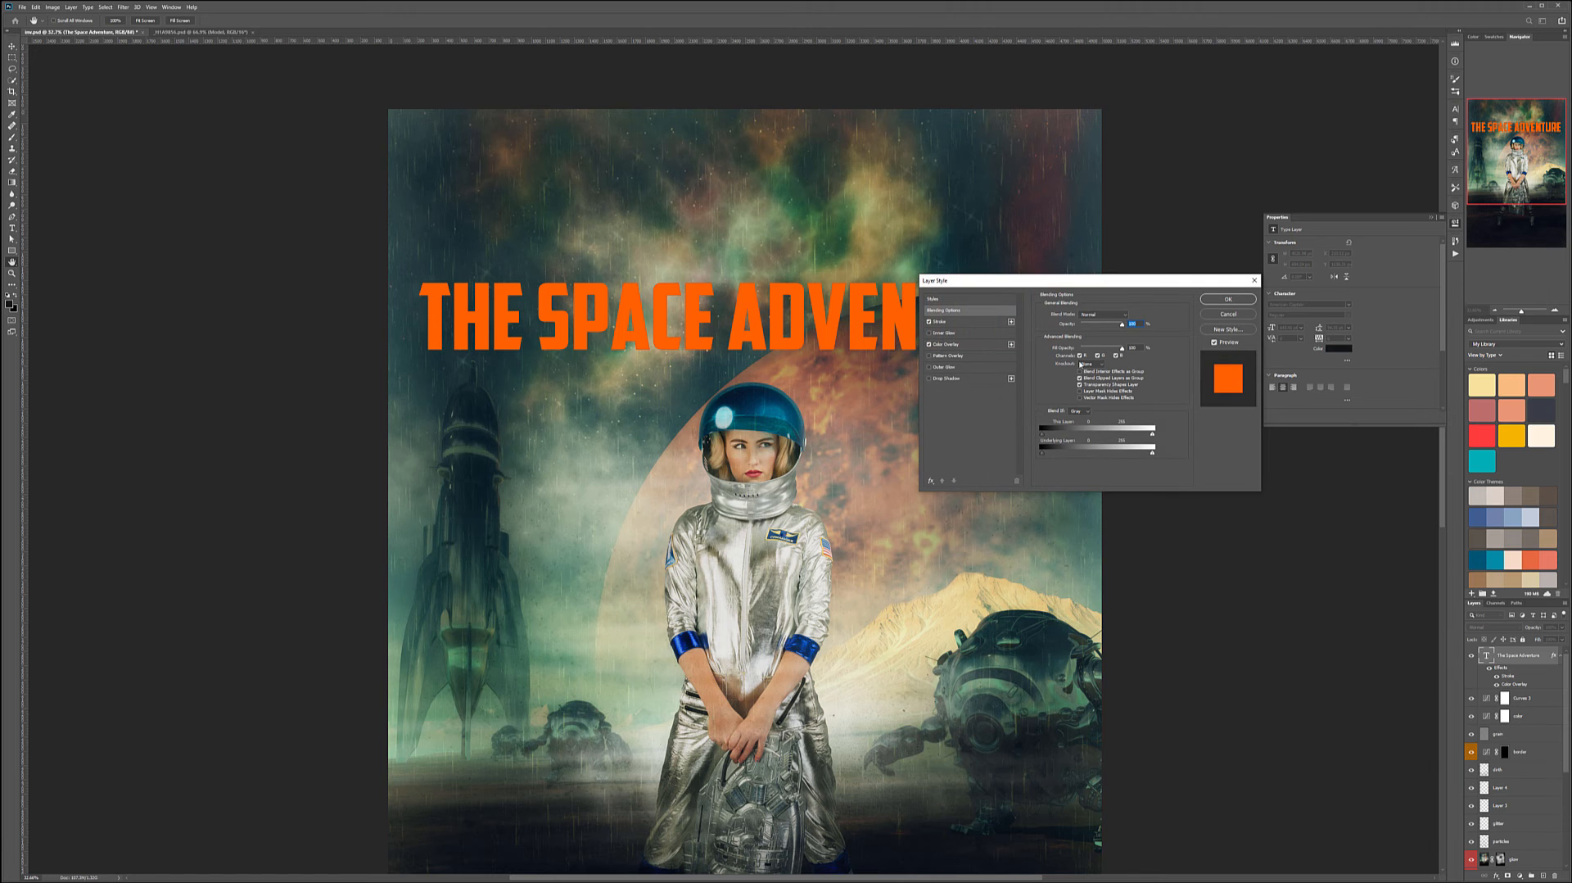
pyautogui.moveTo(1074, 283); pyautogui.dragTo(1101, 336)
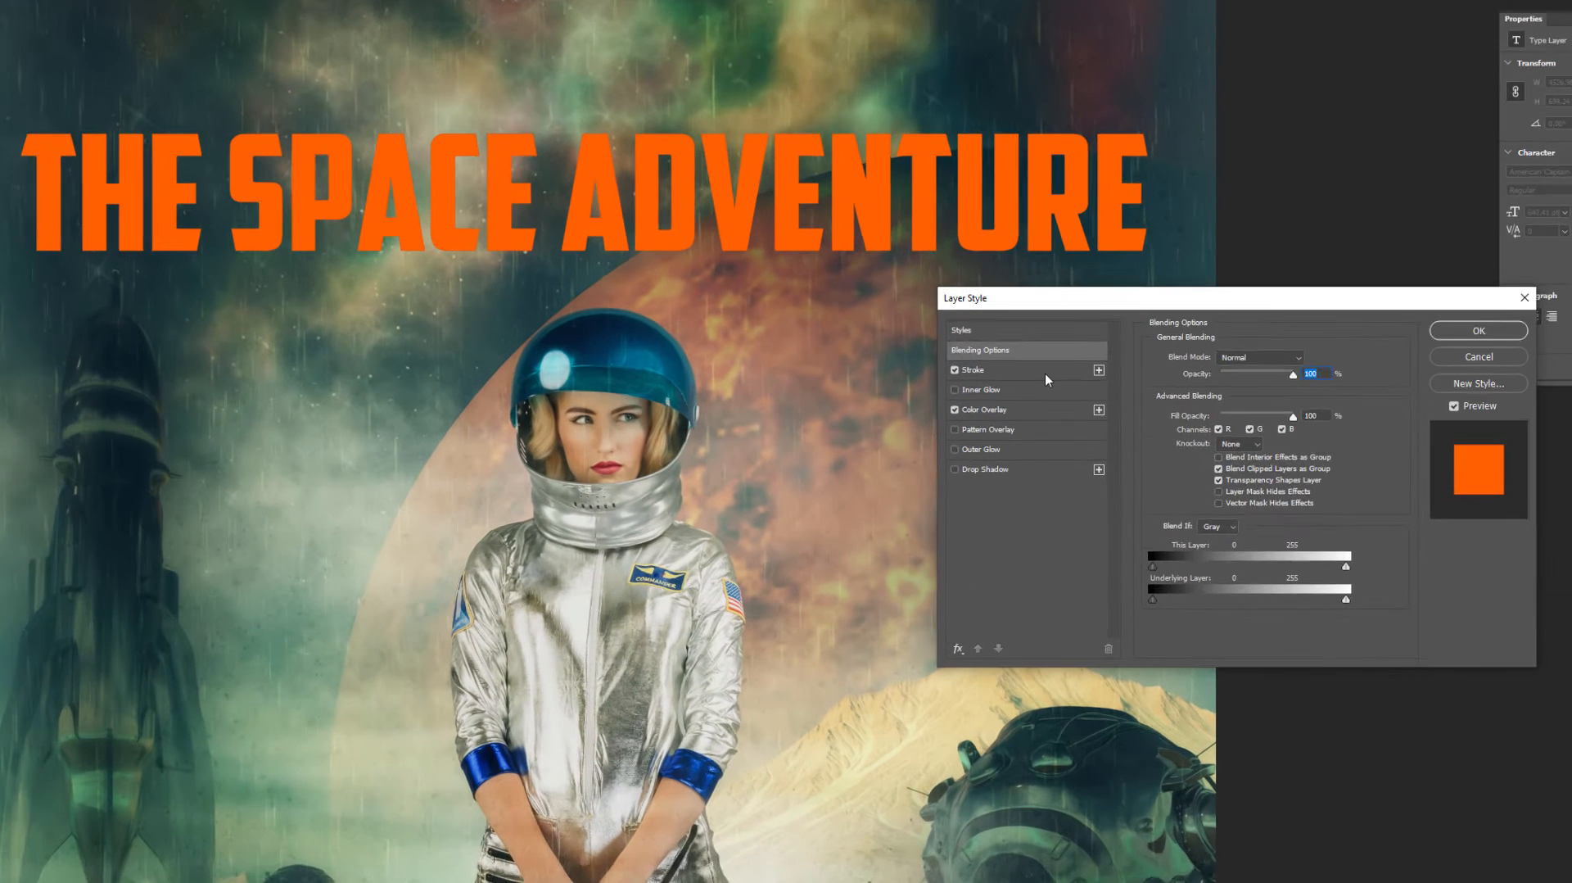
pyautogui.click(983, 370)
pyautogui.moveTo(1226, 349); pyautogui.dragTo(1236, 354)
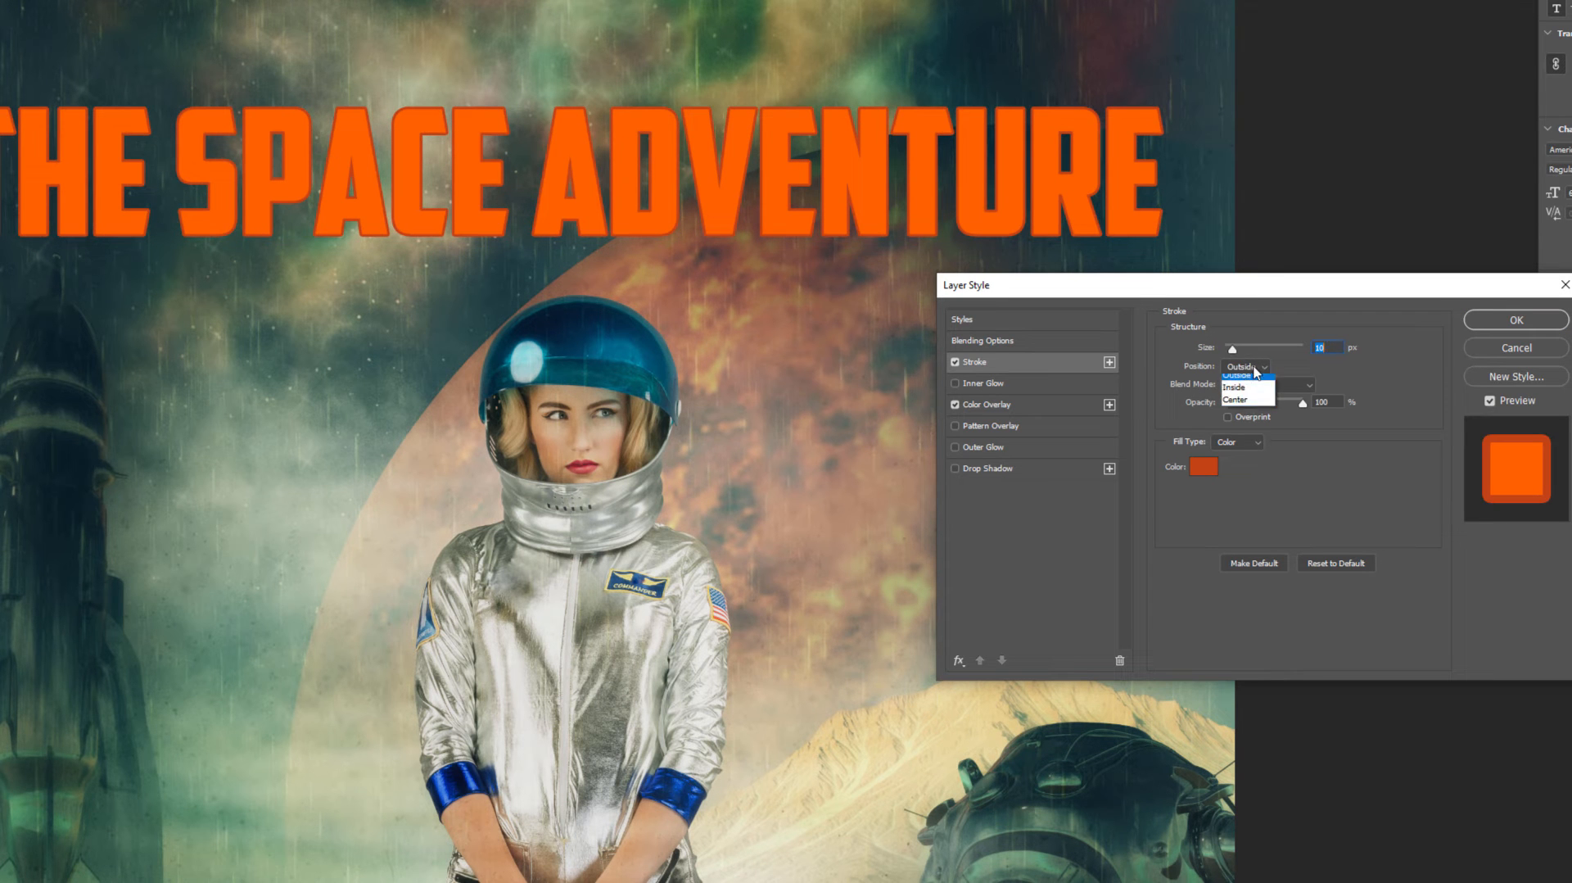
pyautogui.click(1243, 380)
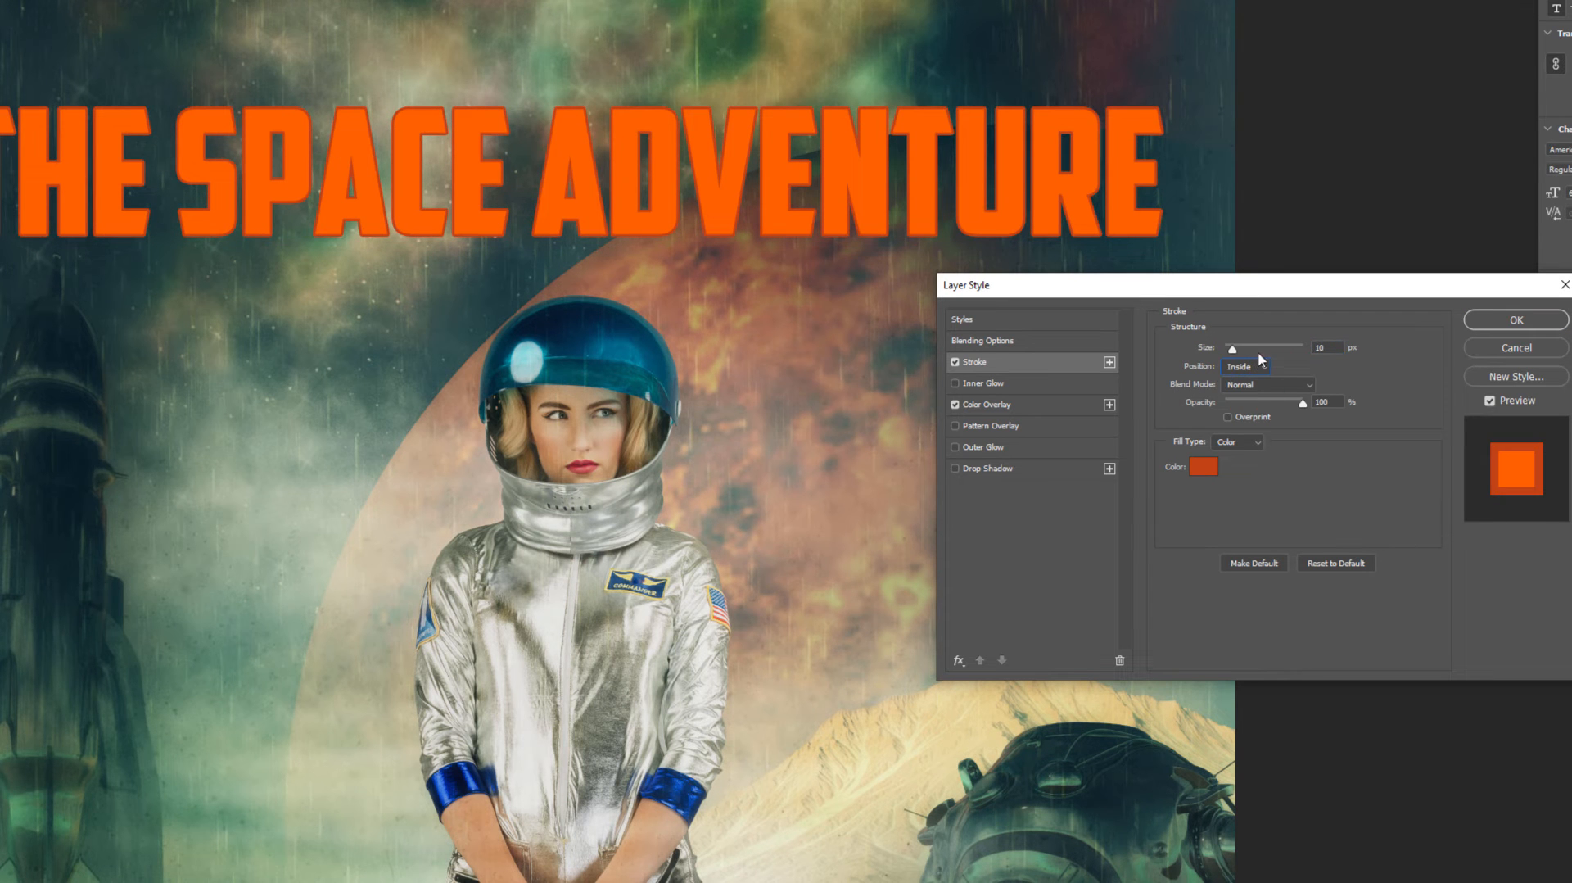
pyautogui.doubleClick(1320, 348)
pyautogui.write('3')
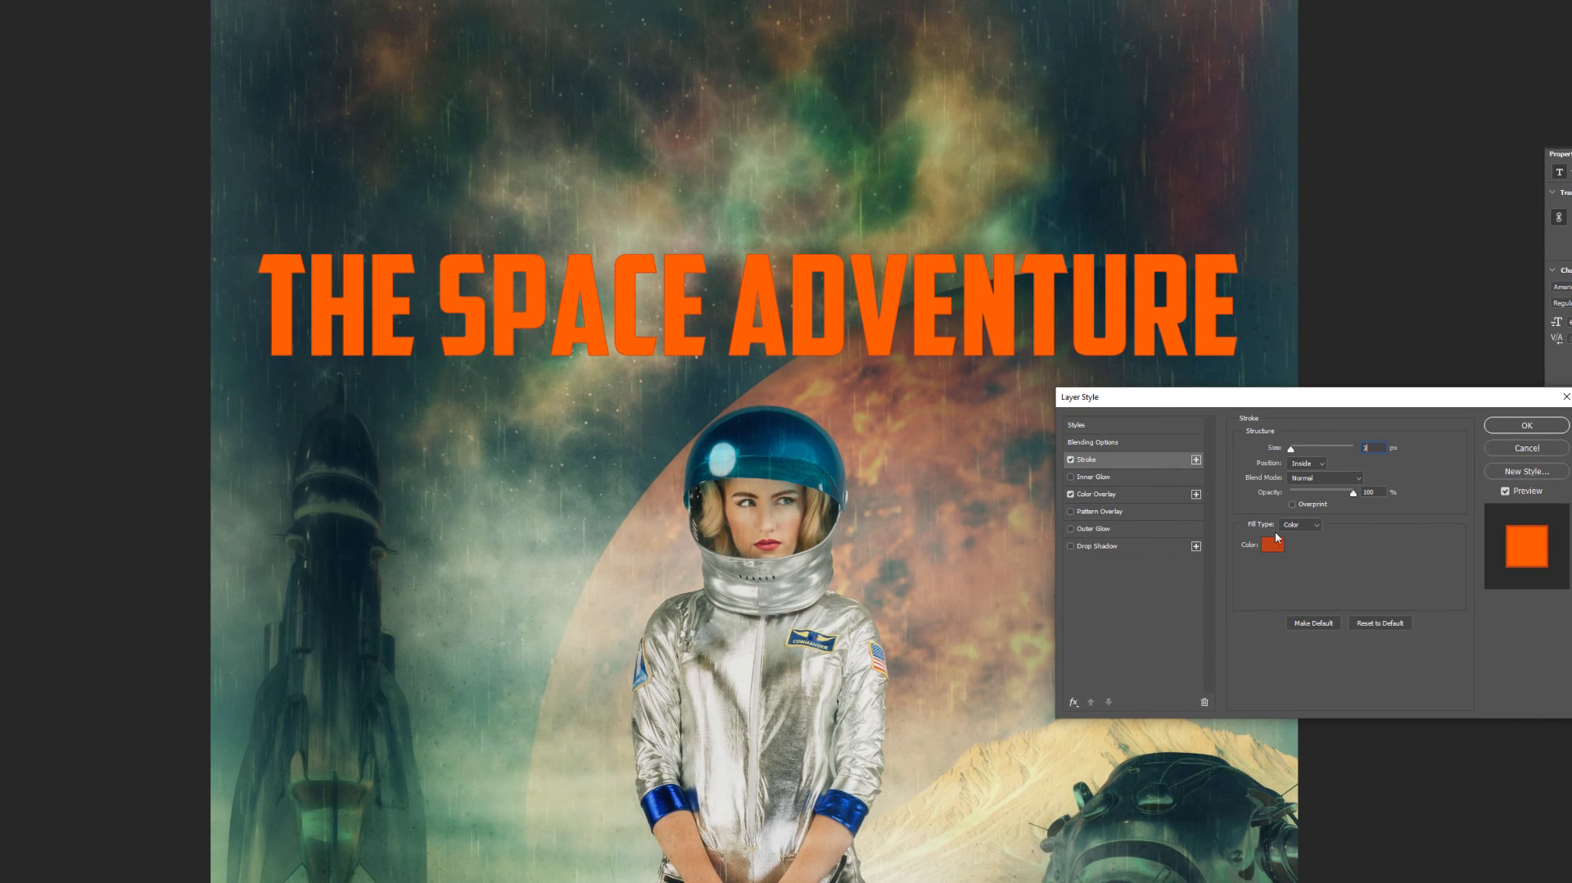
# - Set the title's stroke colour to #7d300a
pyautogui.click(1260, 530)
pyautogui.write('90300e')
pyautogui.moveTo(181, 436); pyautogui.dragTo(182, 433)
pyautogui.moveTo(149, 340); pyautogui.dragTo(153, 353)
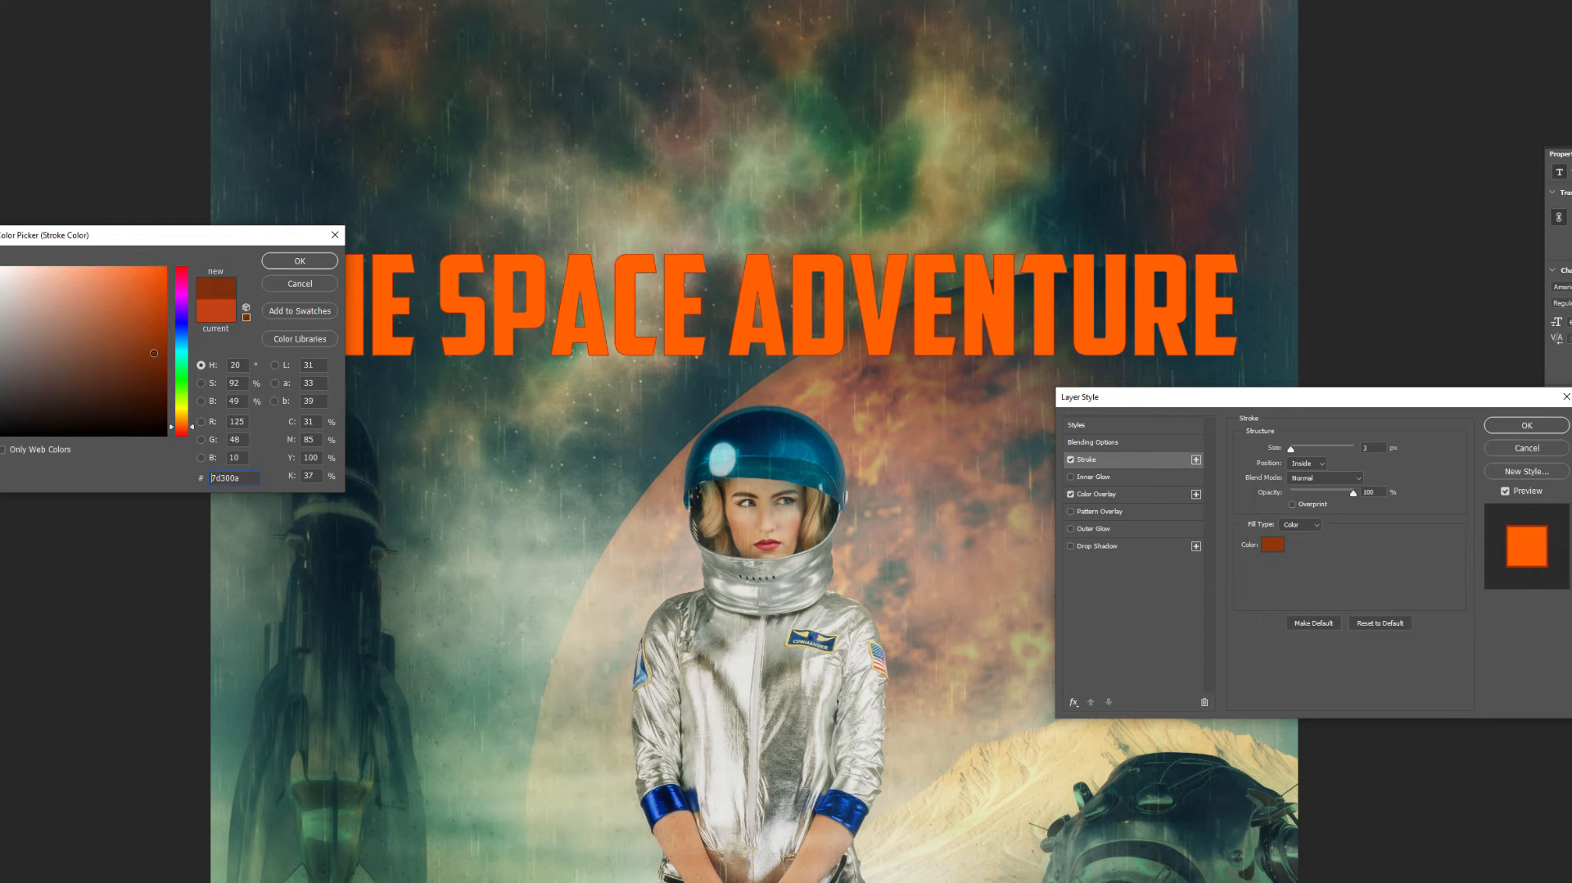
pyautogui.click(300, 260)
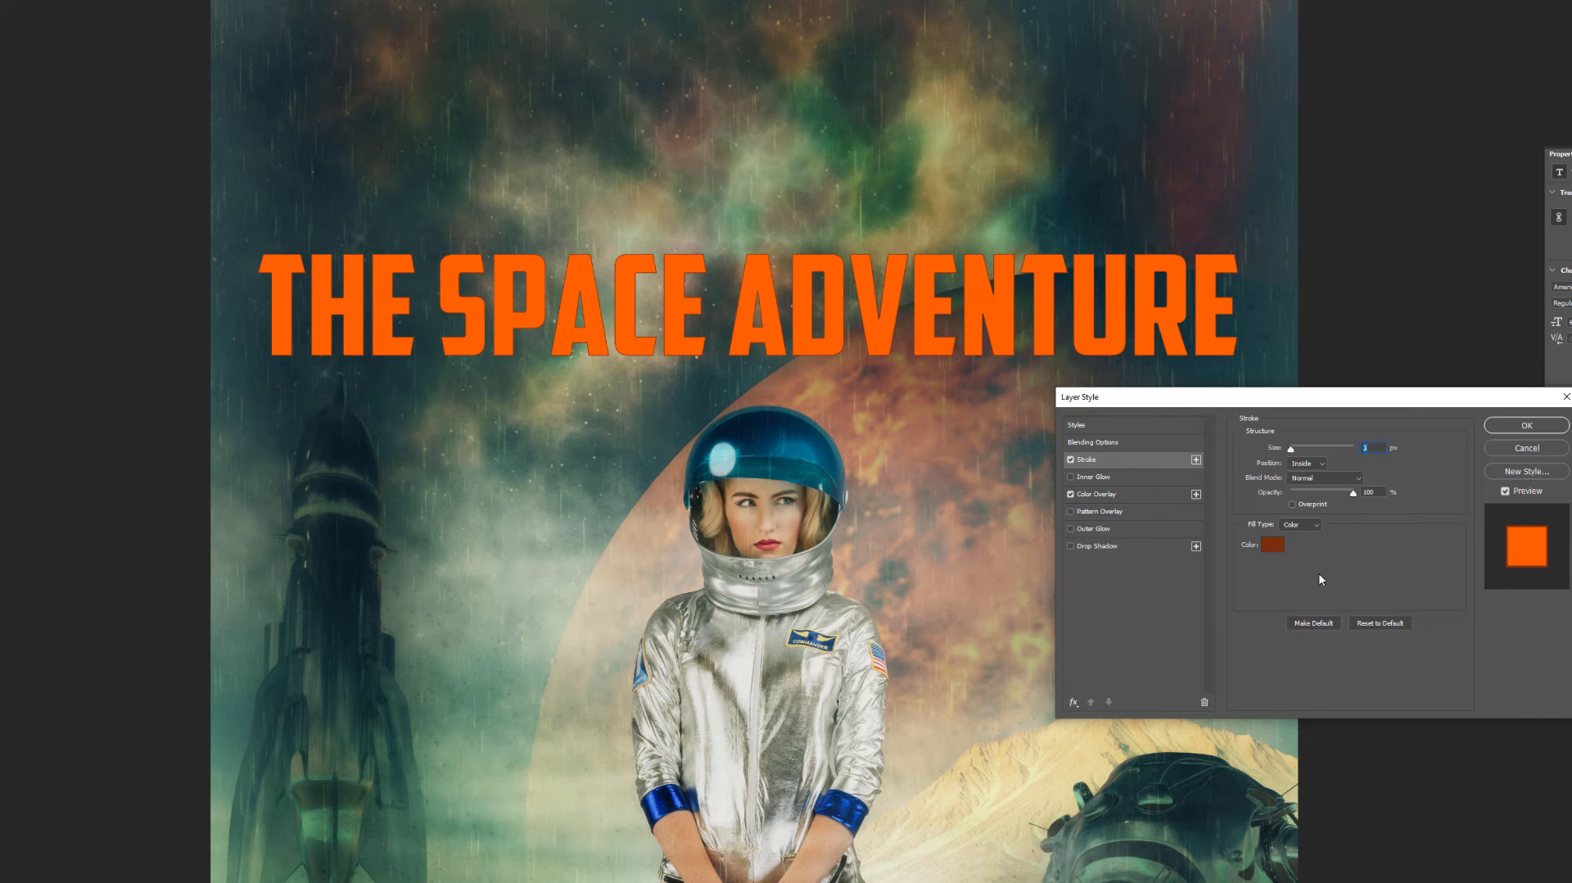
# - Add a Drop Shadow to the title with 0 px distance, 54 px size, dark teal colour #182e30 and lower opacity
pyautogui.click(1120, 546)
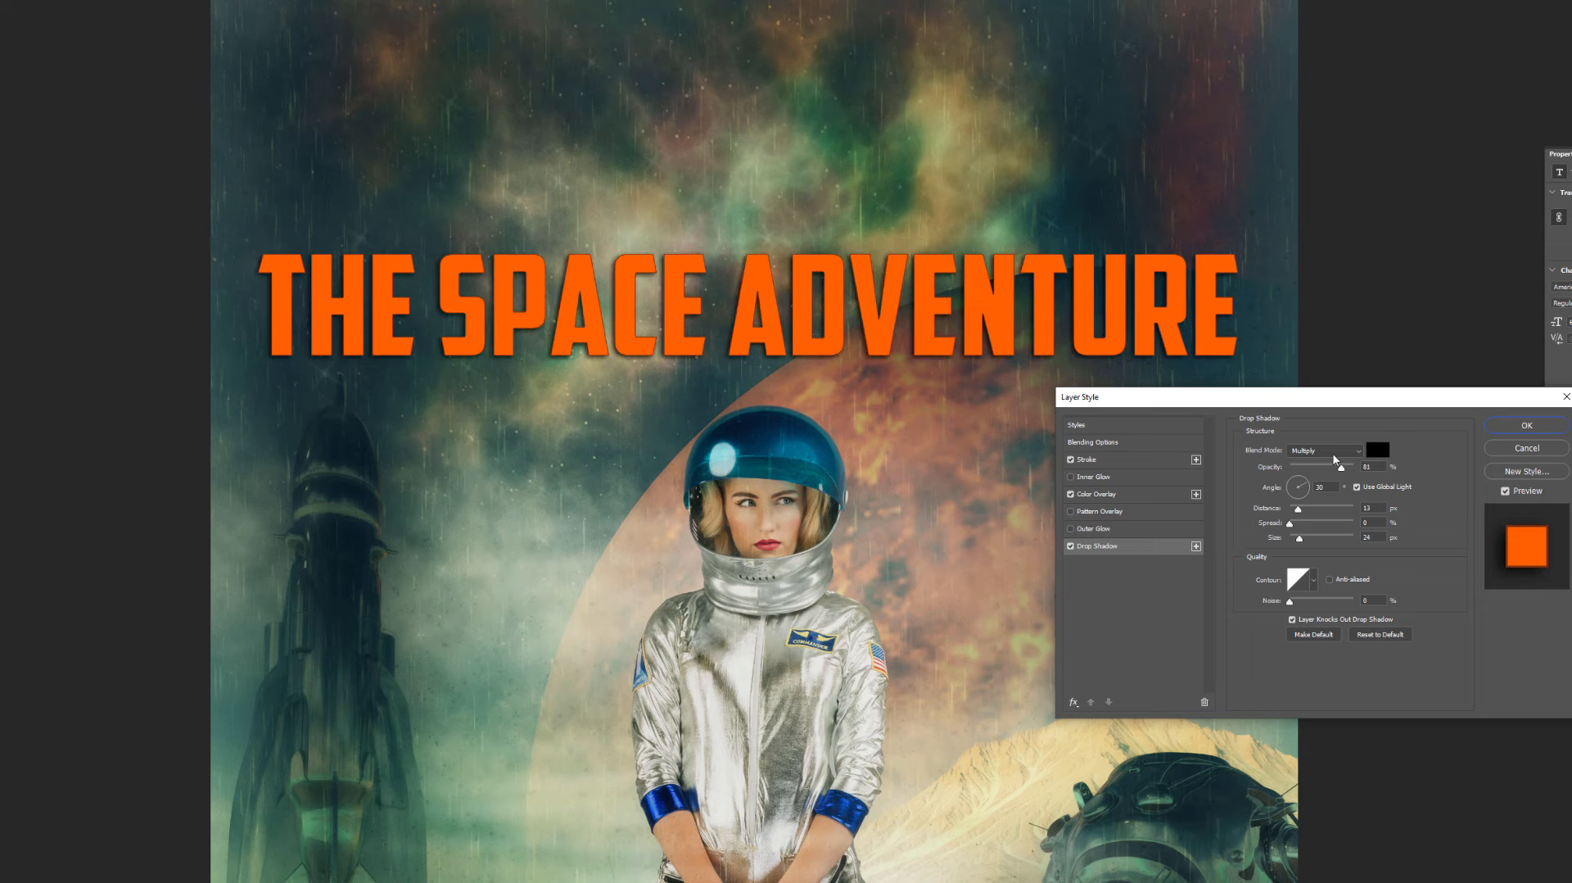
pyautogui.moveTo(1298, 508); pyautogui.dragTo(1309, 540)
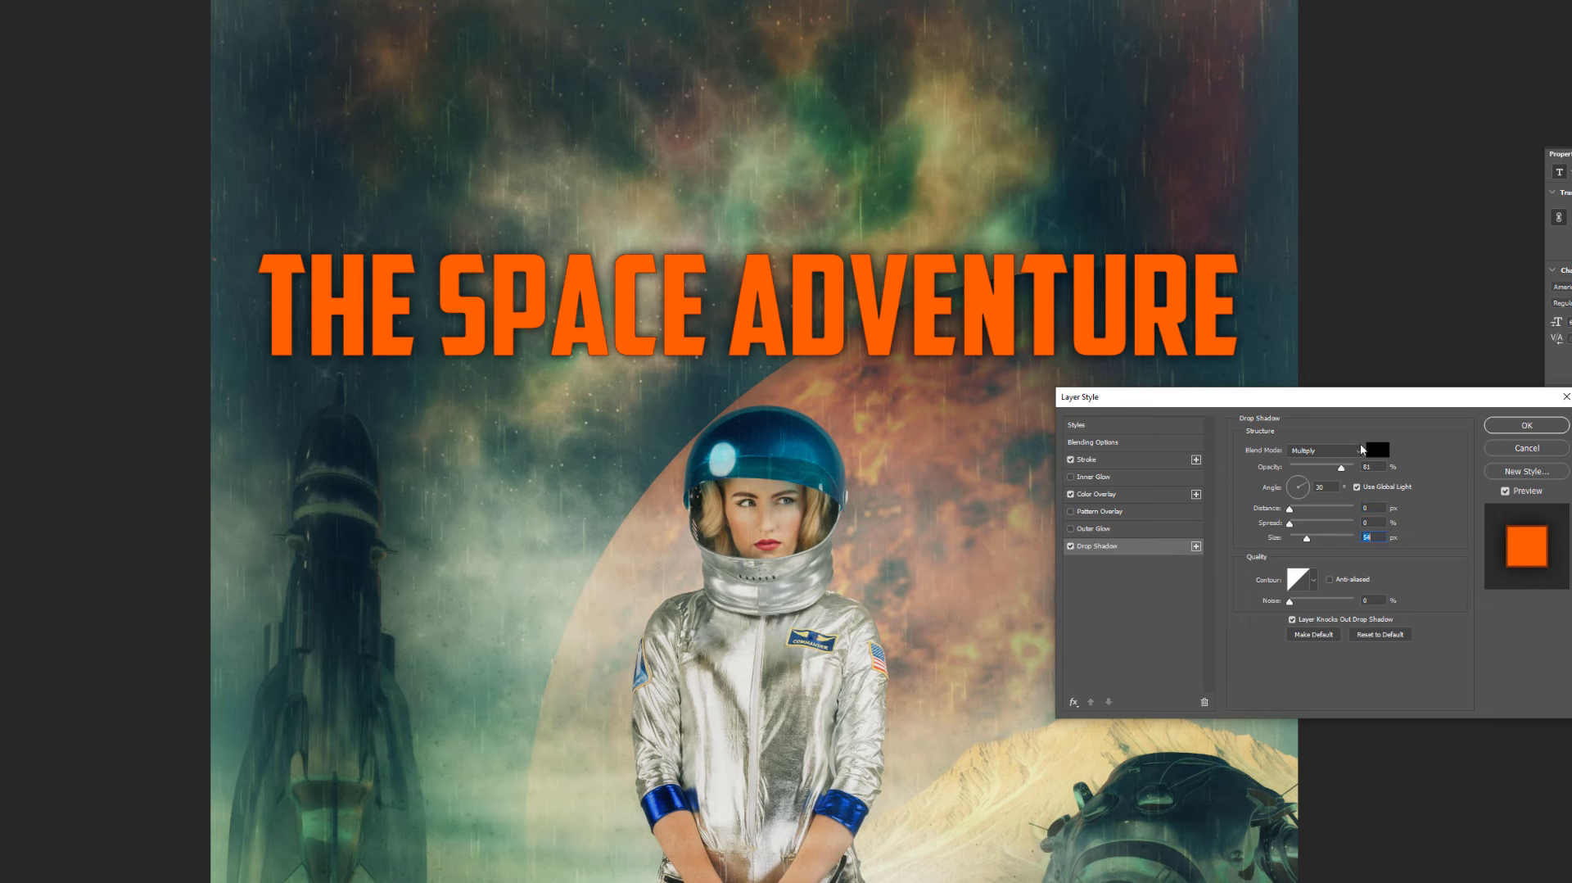
pyautogui.click(1379, 450)
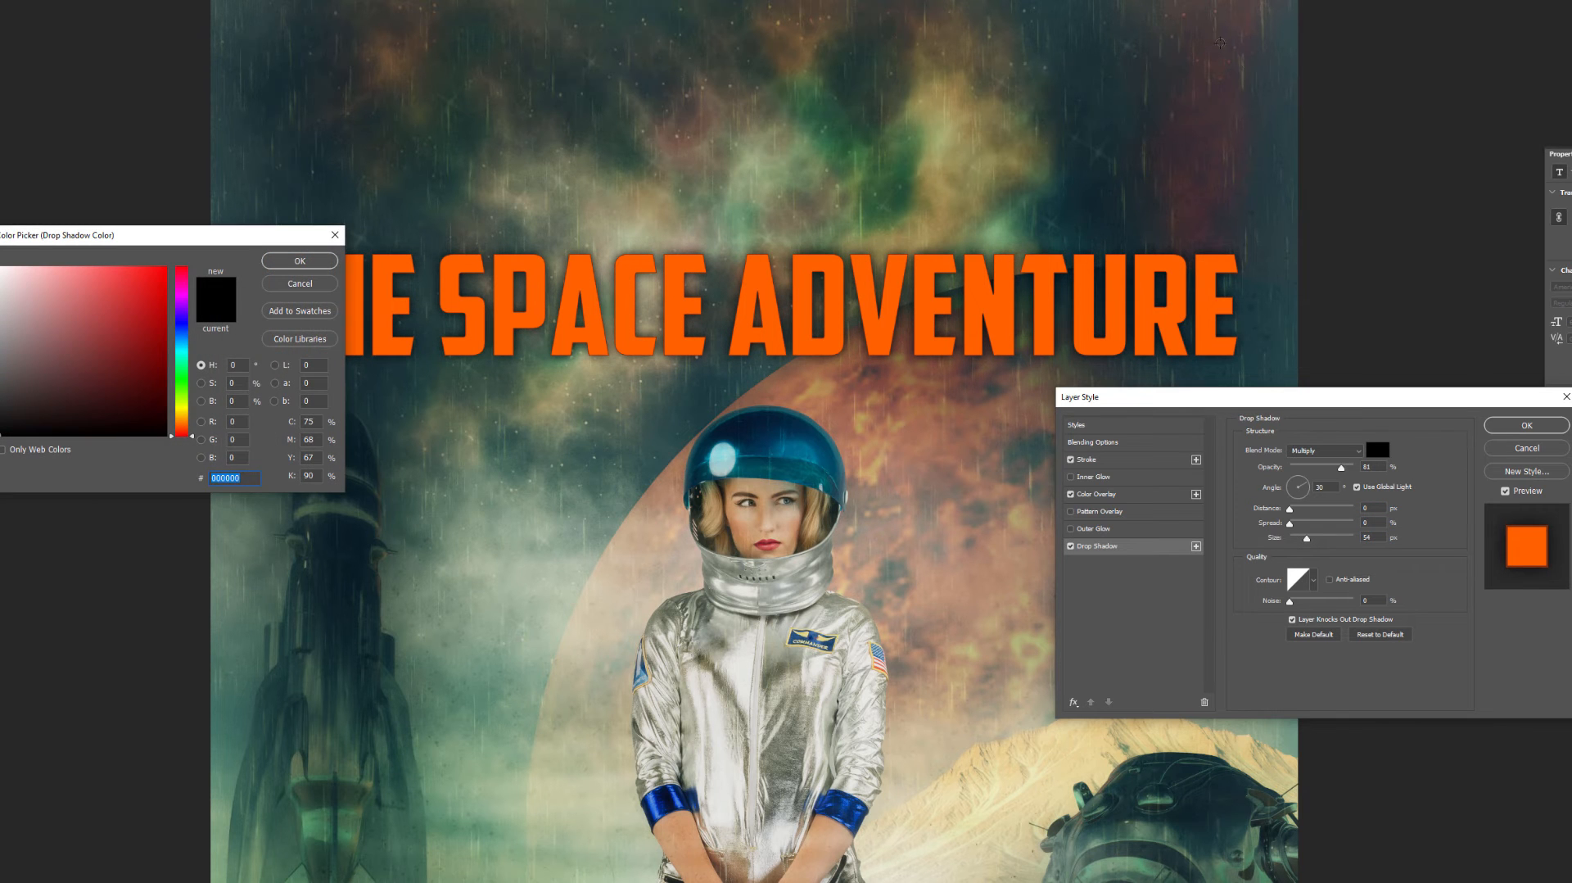
pyautogui.click(1100, 194)
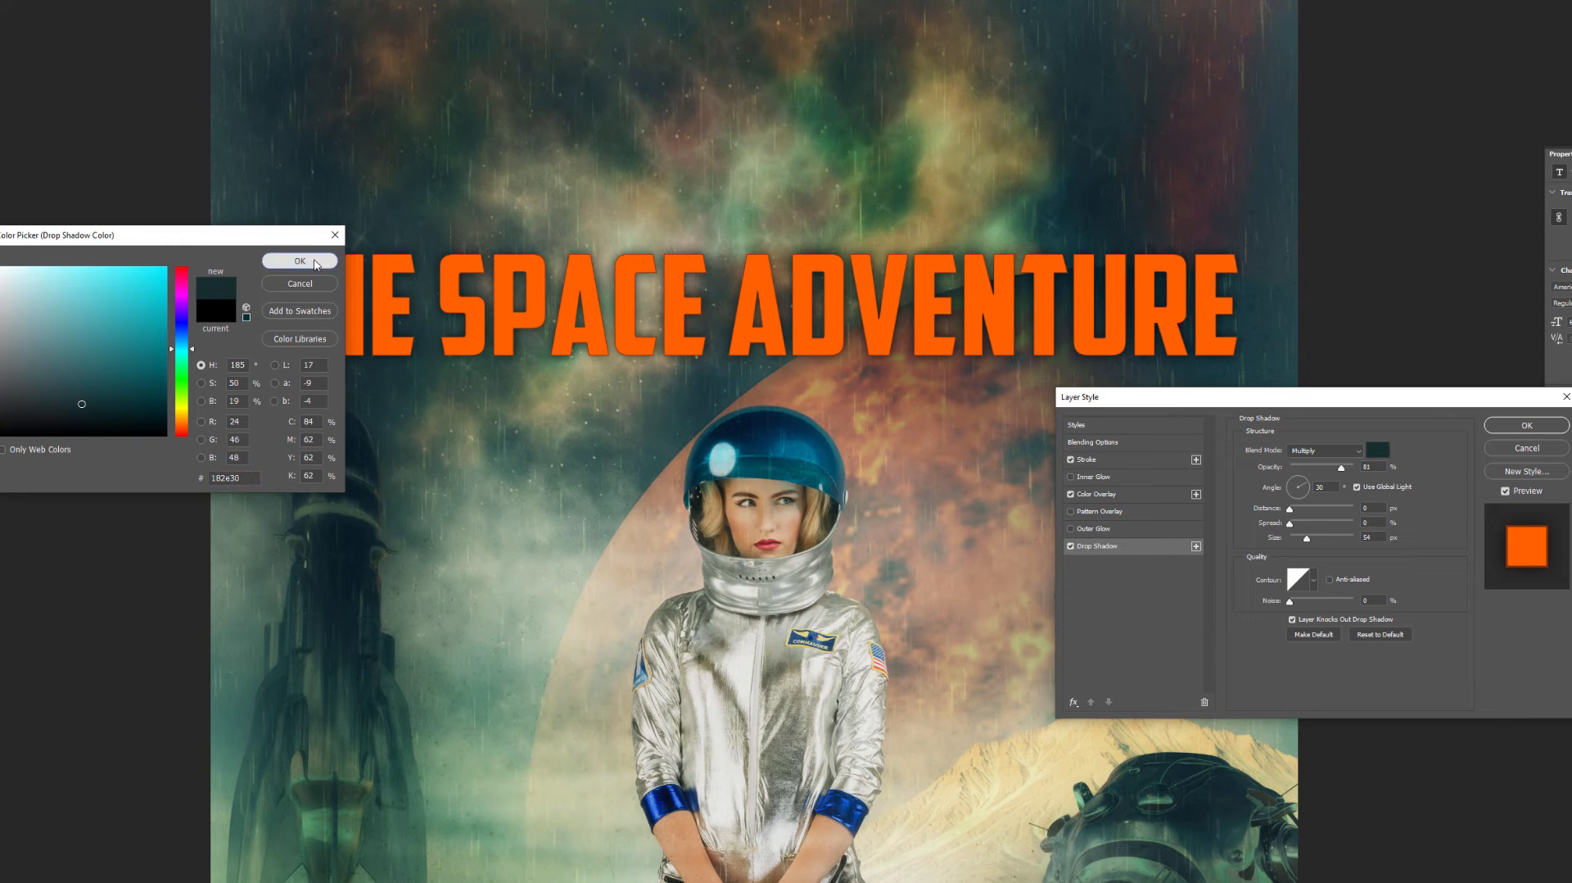
pyautogui.click(317, 264)
pyautogui.moveTo(1342, 468)
pyautogui.mouseDown()
pyautogui.moveTo(1375, 473)
pyautogui.moveTo(1329, 474)
pyautogui.mouseUp()
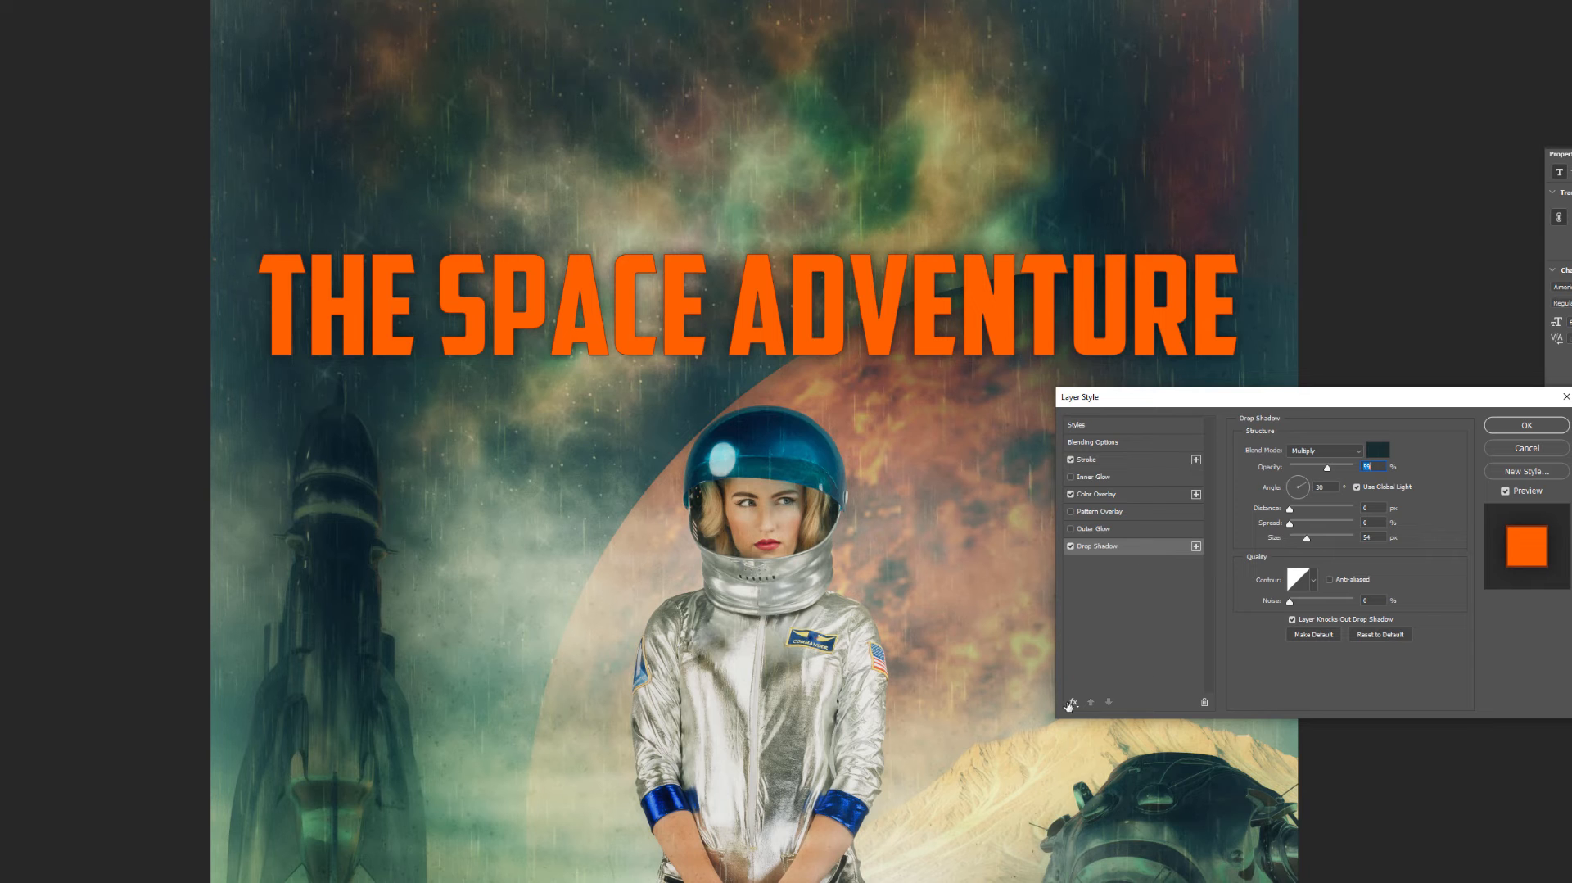
# - Add an Inner Shadow effect to the title and increase its opacity and size
pyautogui.click(1073, 703)
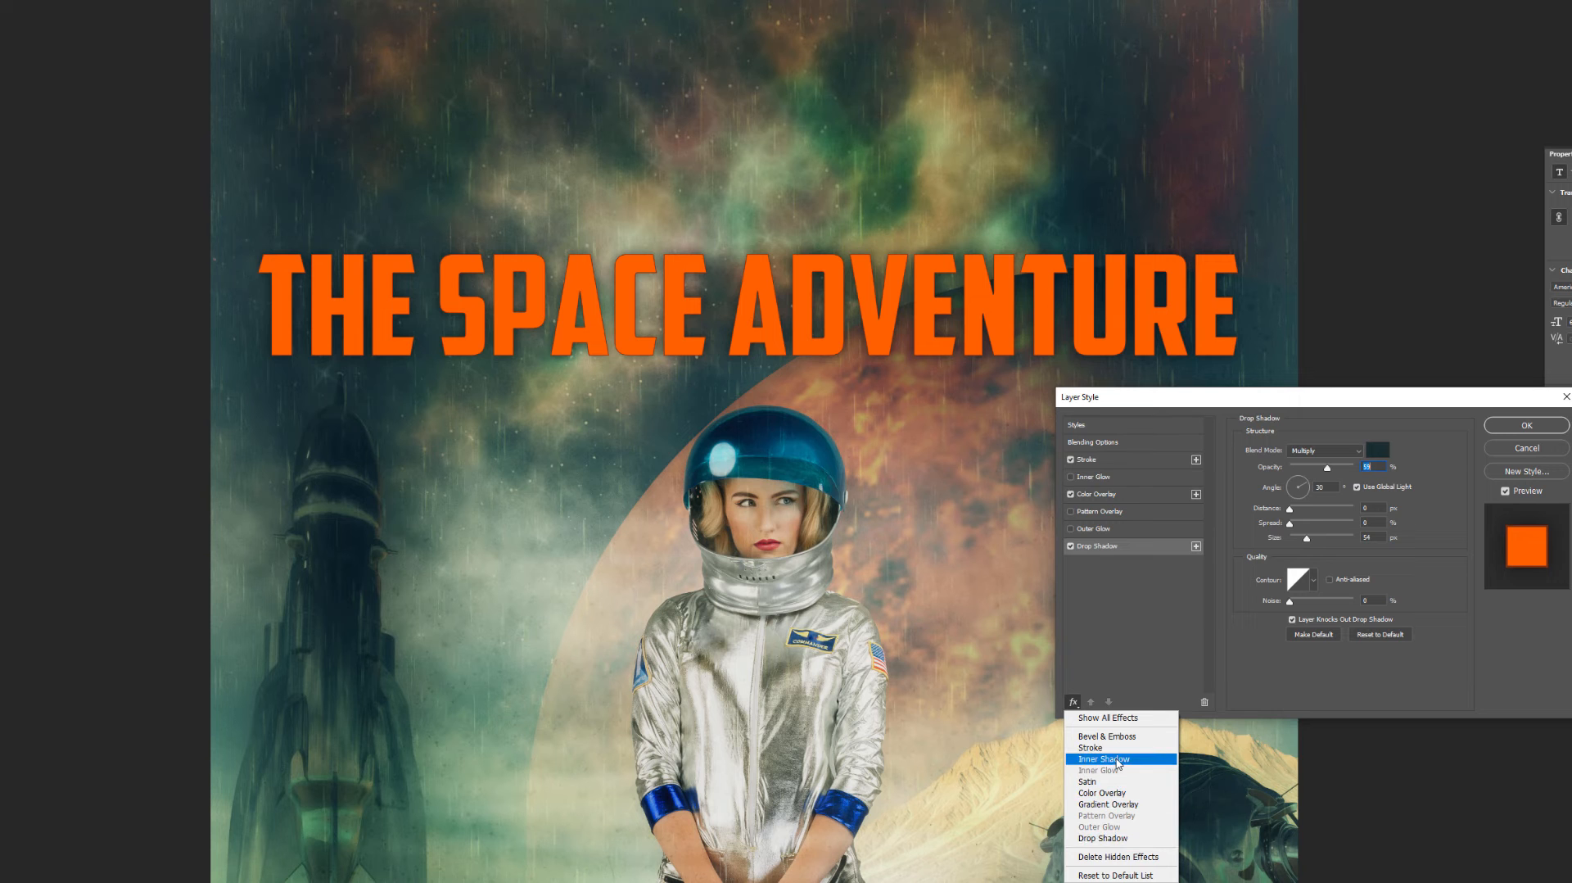
pyautogui.click(1115, 759)
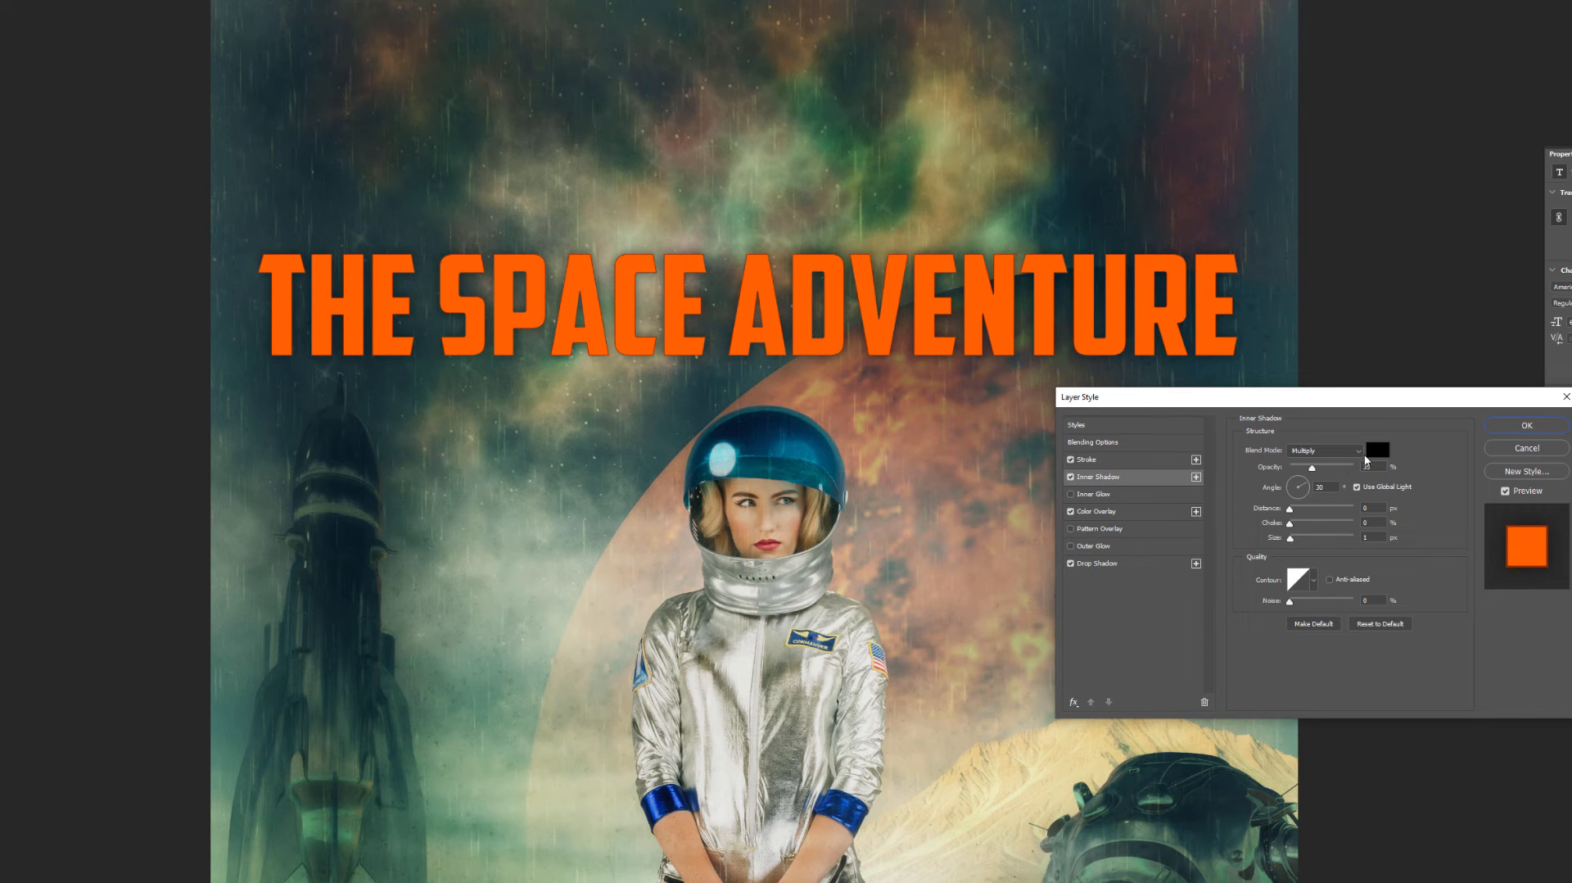
pyautogui.moveTo(1290, 539)
pyautogui.mouseDown()
pyautogui.moveTo(1325, 541)
pyautogui.moveTo(1288, 541)
pyautogui.moveTo(1302, 539)
pyautogui.mouseUp()
pyautogui.moveTo(1311, 465); pyautogui.dragTo(1346, 468)
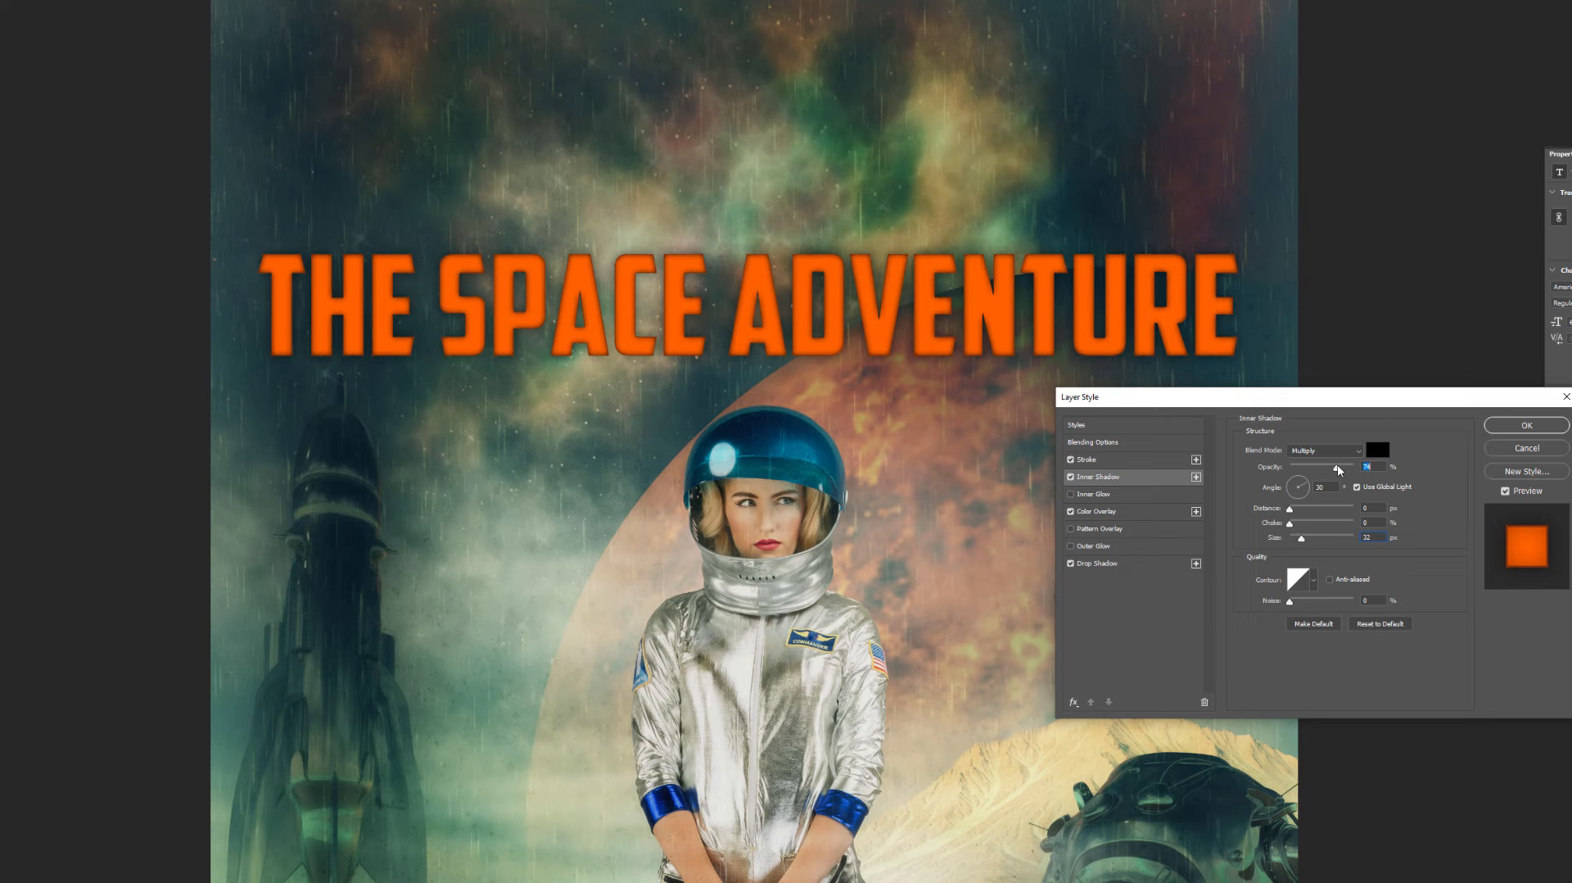
# - Set the inner shadow colour to #68240f, its opacity to 65% and its size to 27 px
pyautogui.click(1381, 450)
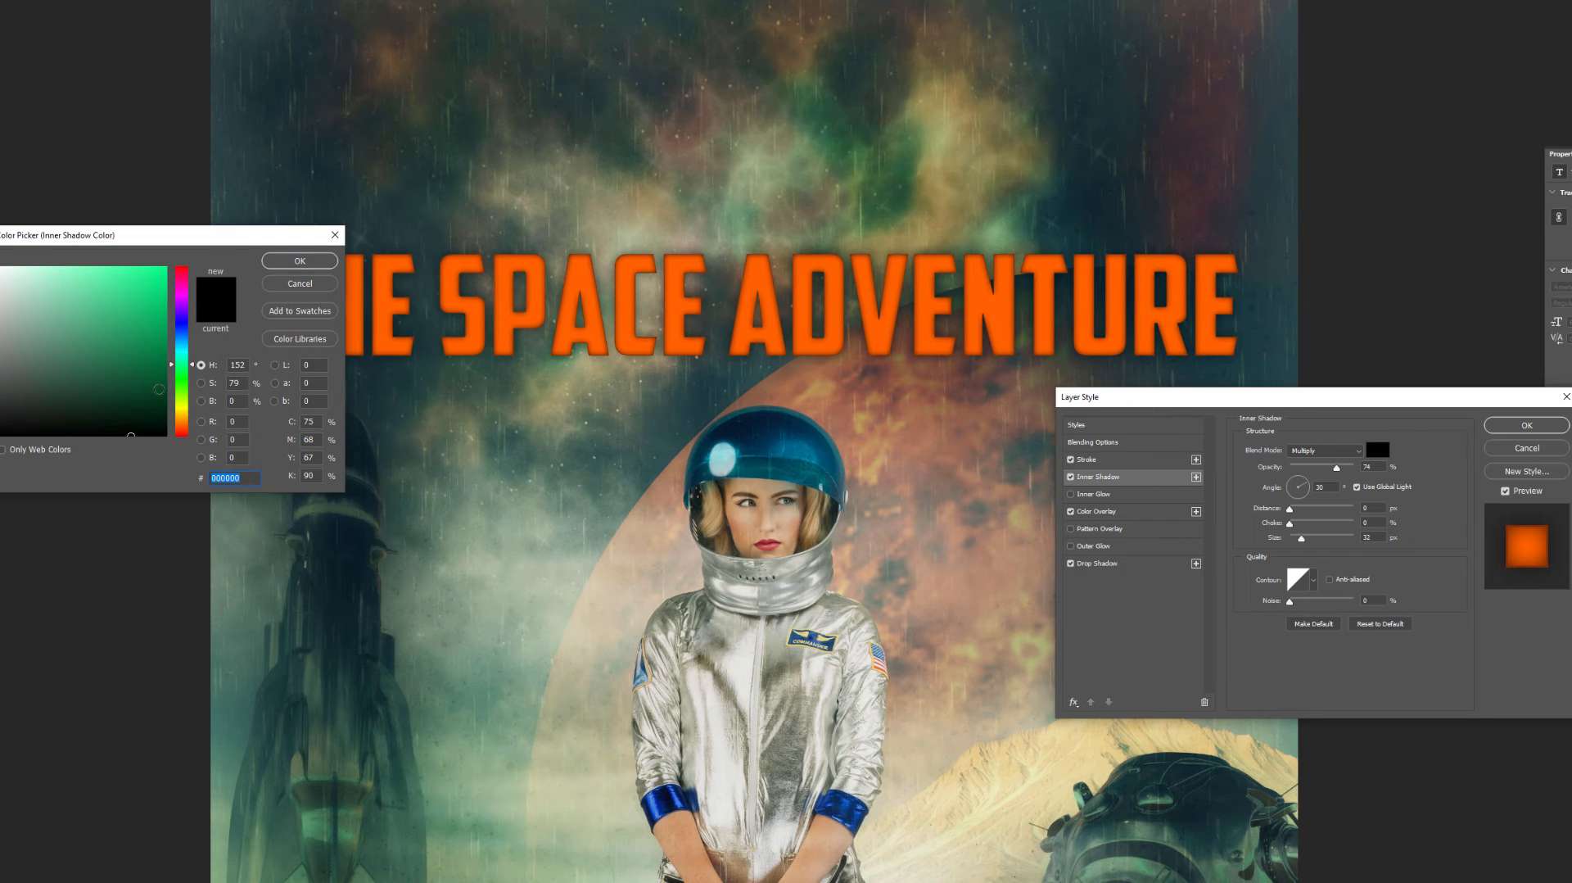
pyautogui.moveTo(181, 414); pyautogui.dragTo(181, 429)
pyautogui.click(143, 366)
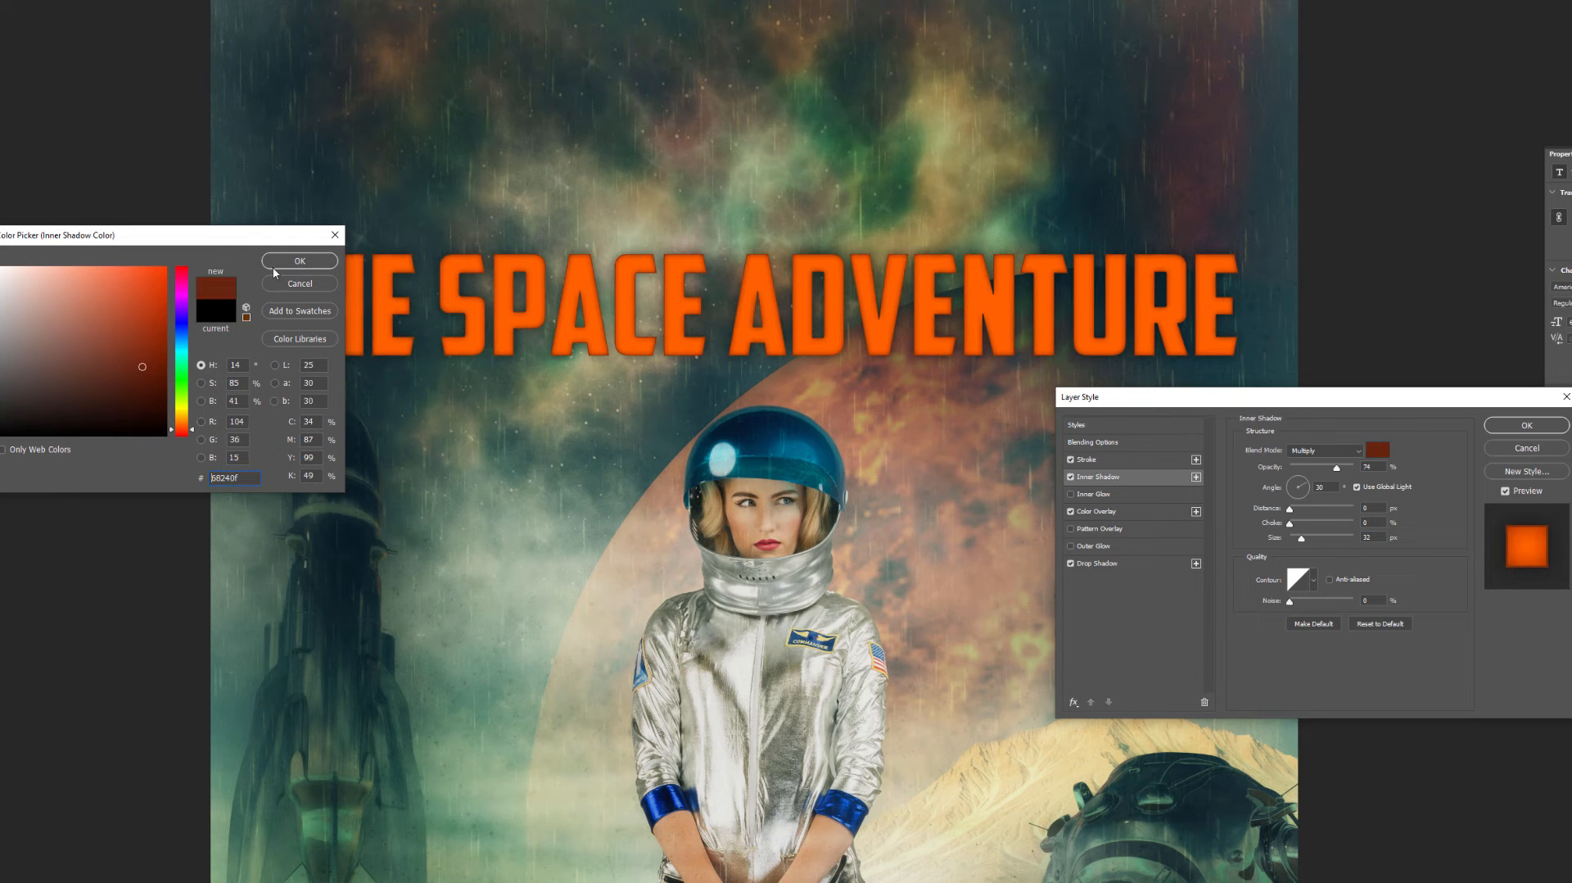
pyautogui.click(282, 262)
pyautogui.moveTo(1290, 538)
pyautogui.mouseDown()
pyautogui.moveTo(1331, 533)
pyautogui.moveTo(1299, 537)
pyautogui.mouseUp()
pyautogui.moveTo(1335, 469); pyautogui.dragTo(1333, 475)
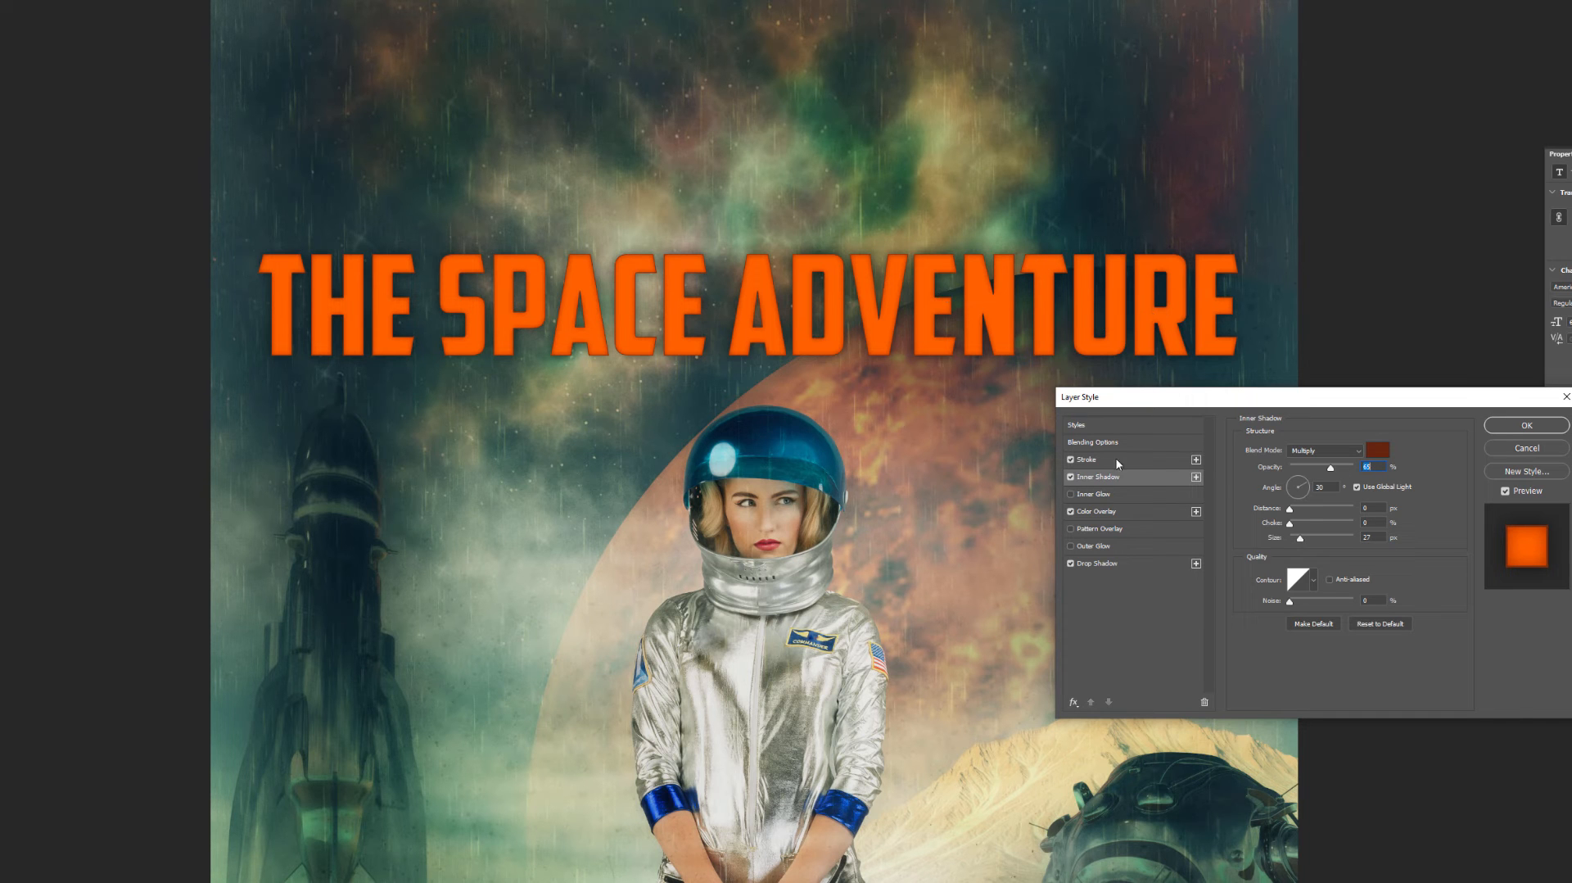
# - Add a second Drop Shadow to the title without global light, 91% opacity, 152° angle and 6 px size
pyautogui.click(1073, 704)
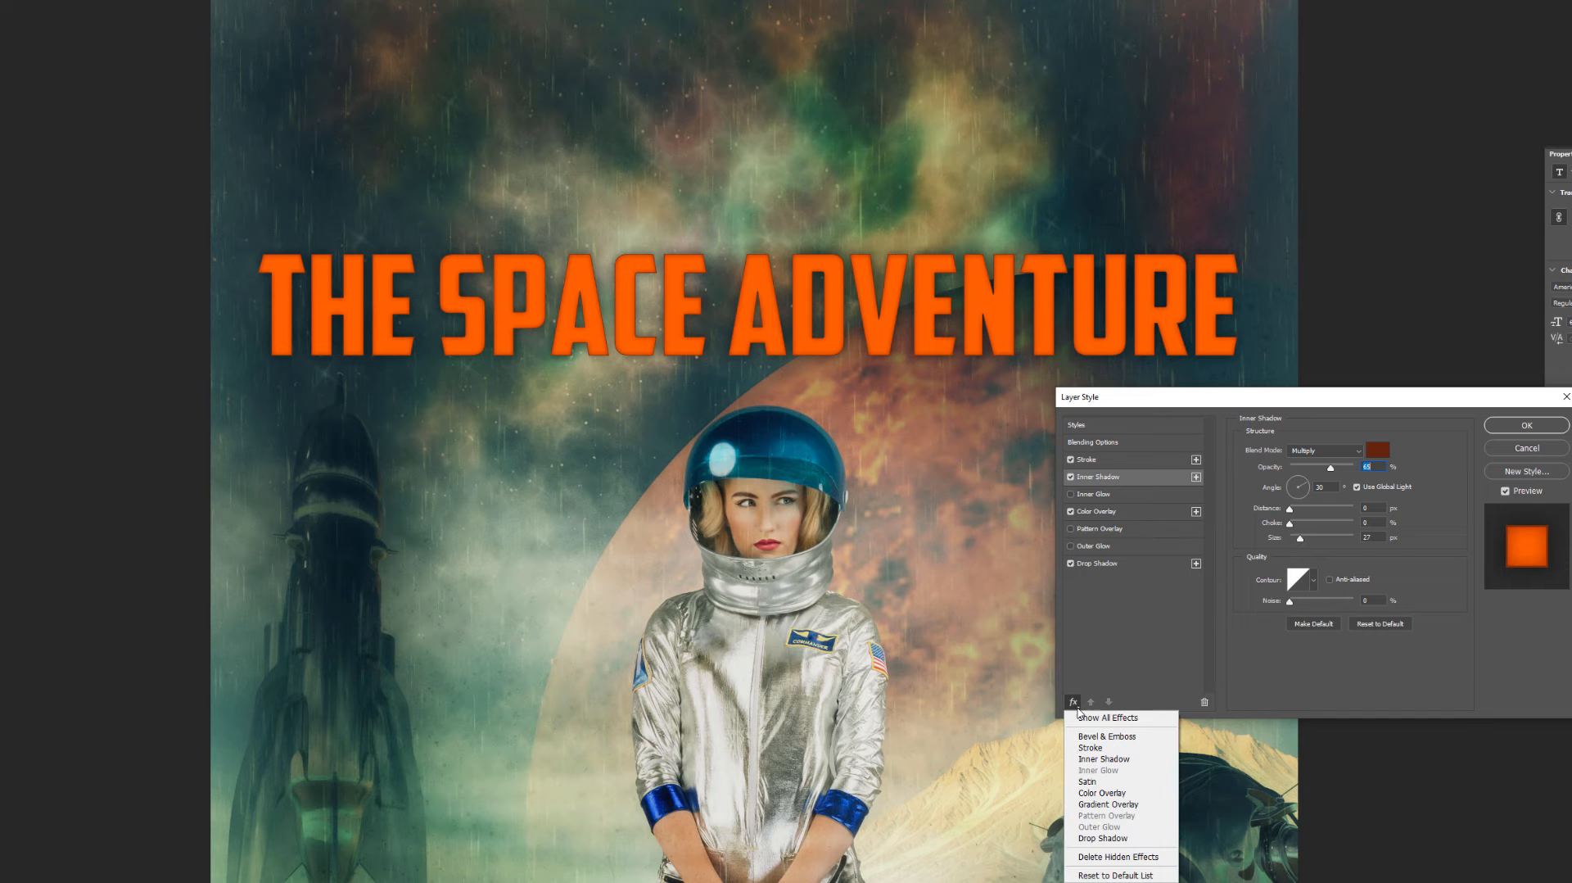
pyautogui.click(1154, 838)
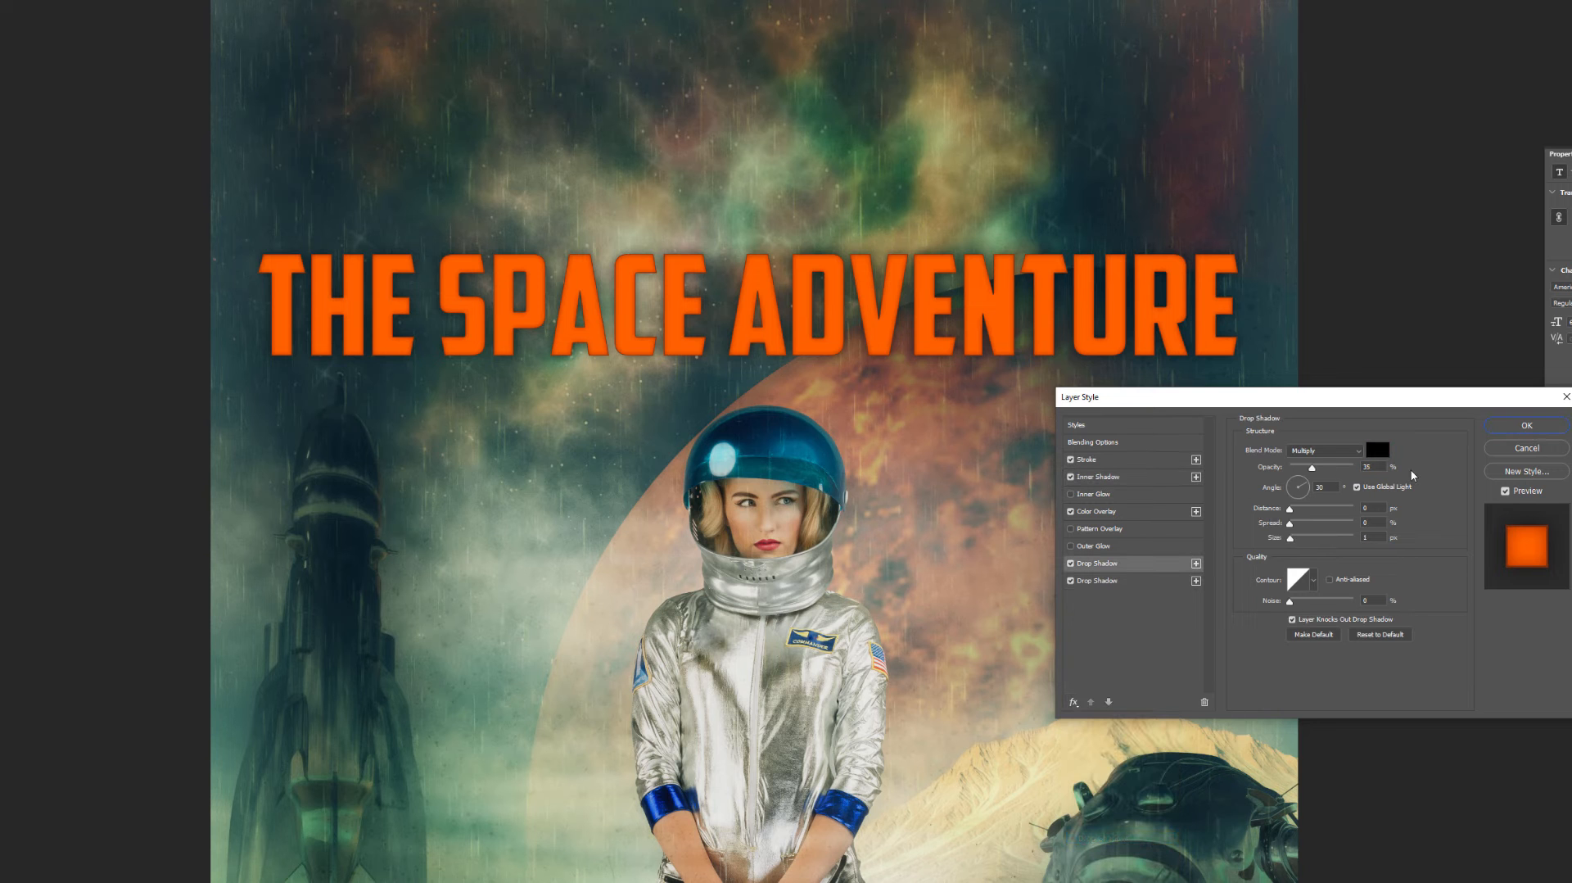
pyautogui.click(1357, 487)
pyautogui.moveTo(1312, 468); pyautogui.dragTo(1341, 468)
pyautogui.moveTo(1290, 540); pyautogui.dragTo(1319, 513)
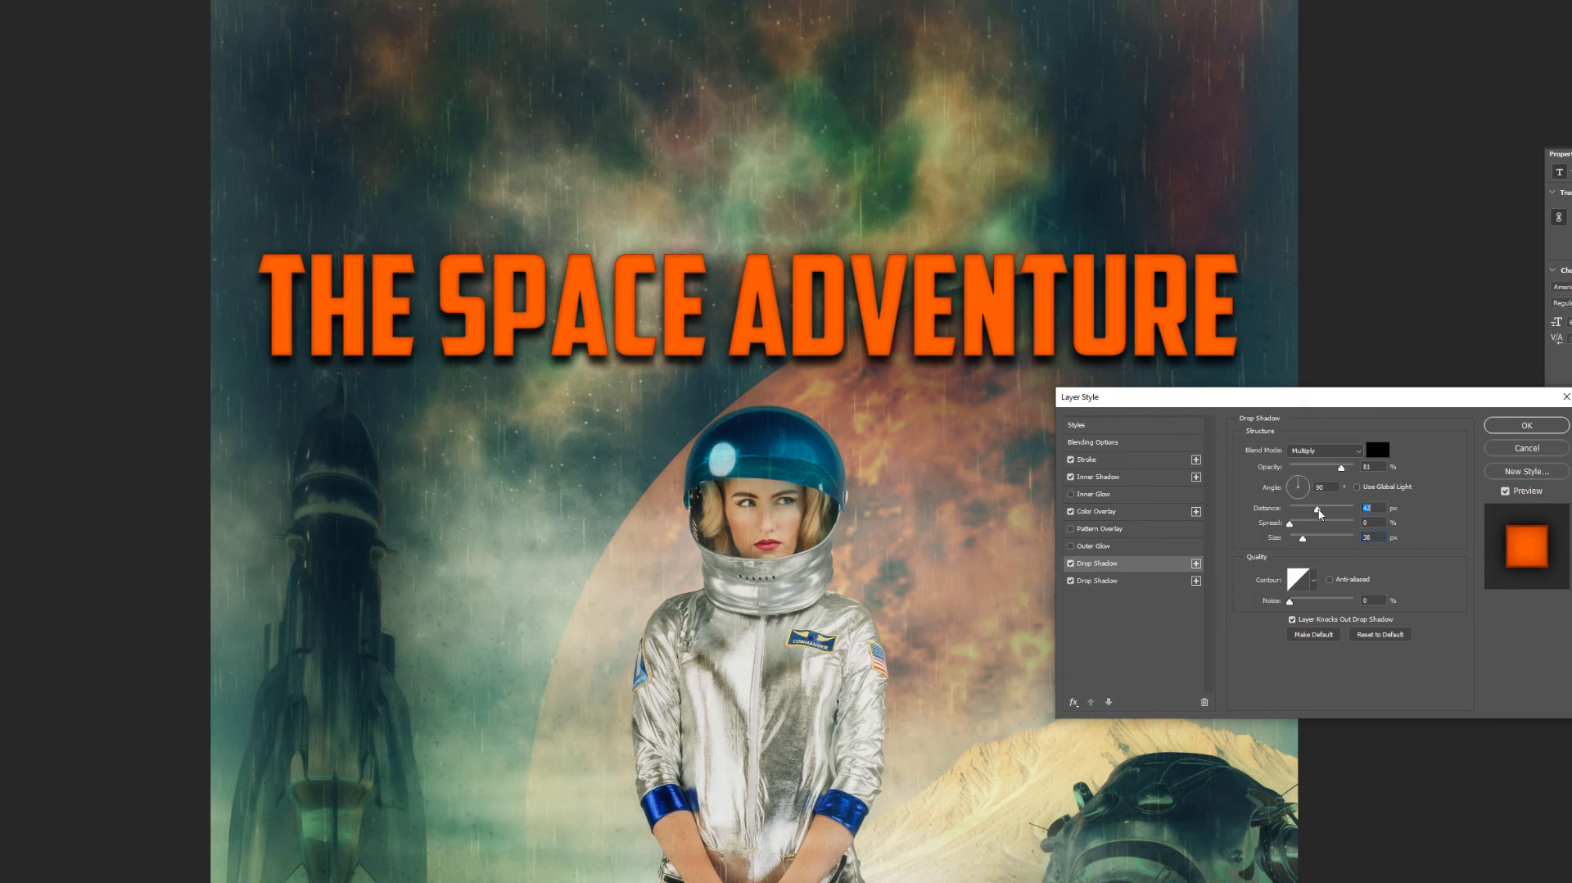
pyautogui.moveTo(1070, 330)
pyautogui.mouseDown()
pyautogui.moveTo(1103, 339)
pyautogui.moveTo(1077, 327)
pyautogui.mouseUp()
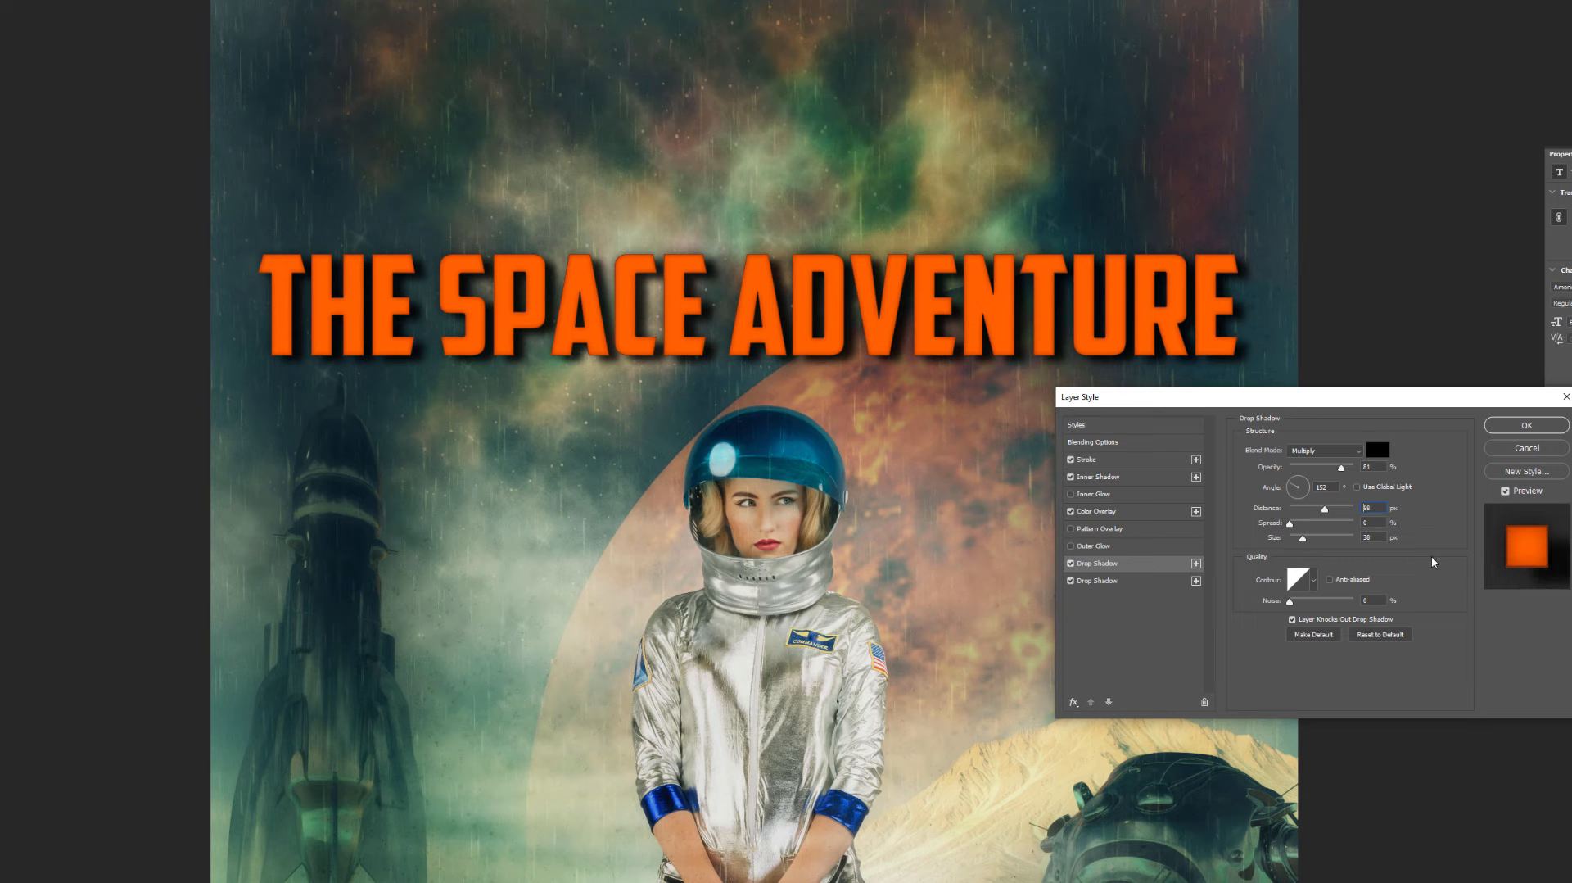
pyautogui.moveTo(1303, 538); pyautogui.dragTo(1318, 513)
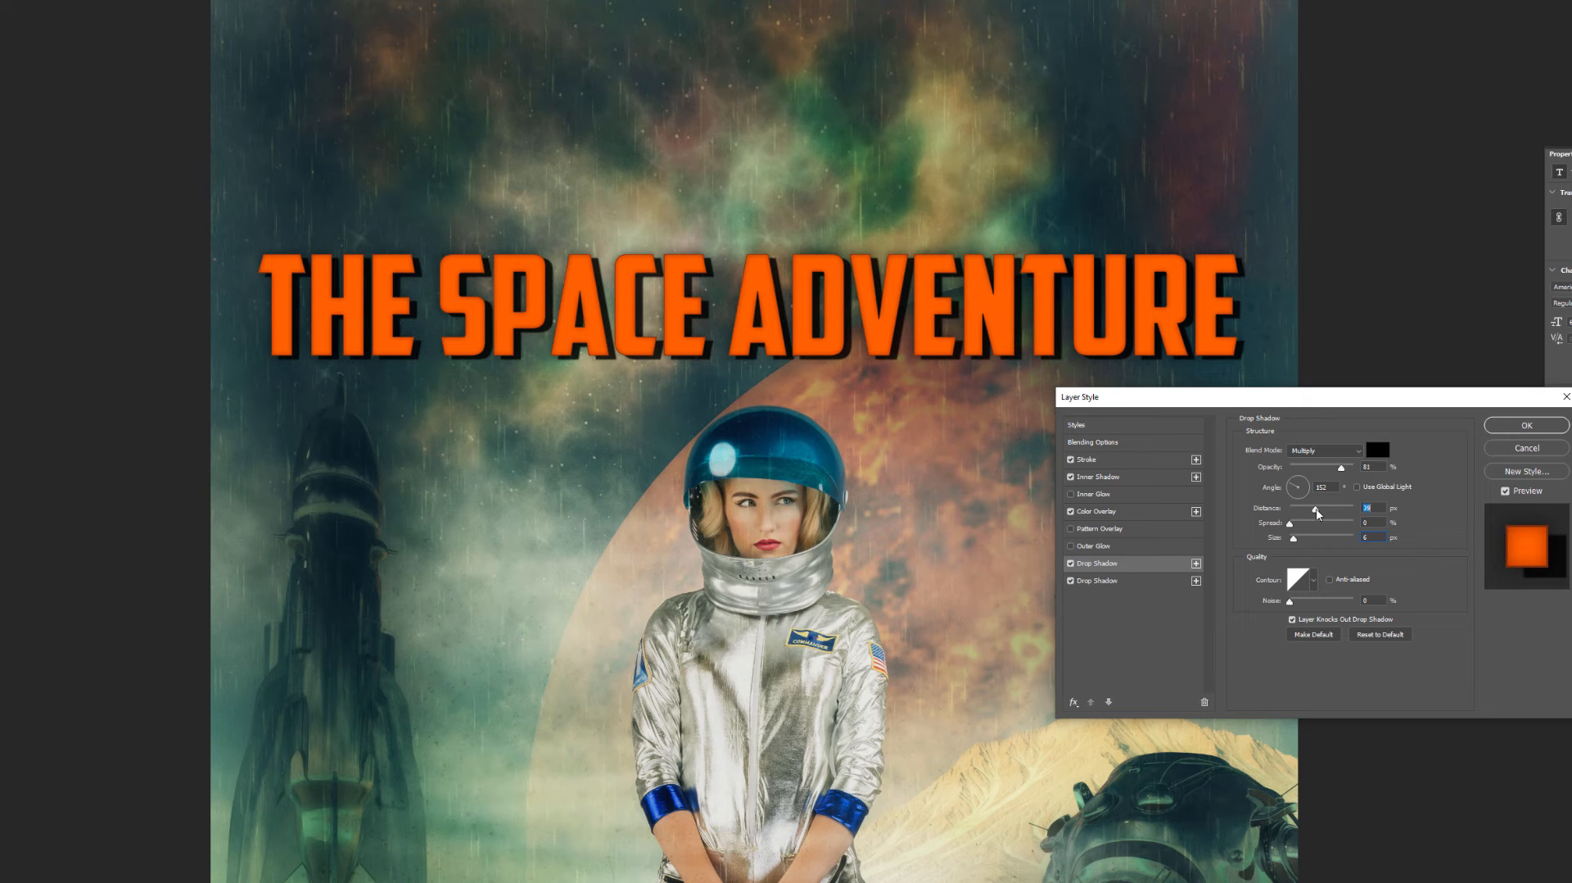
pyautogui.click(1527, 425)
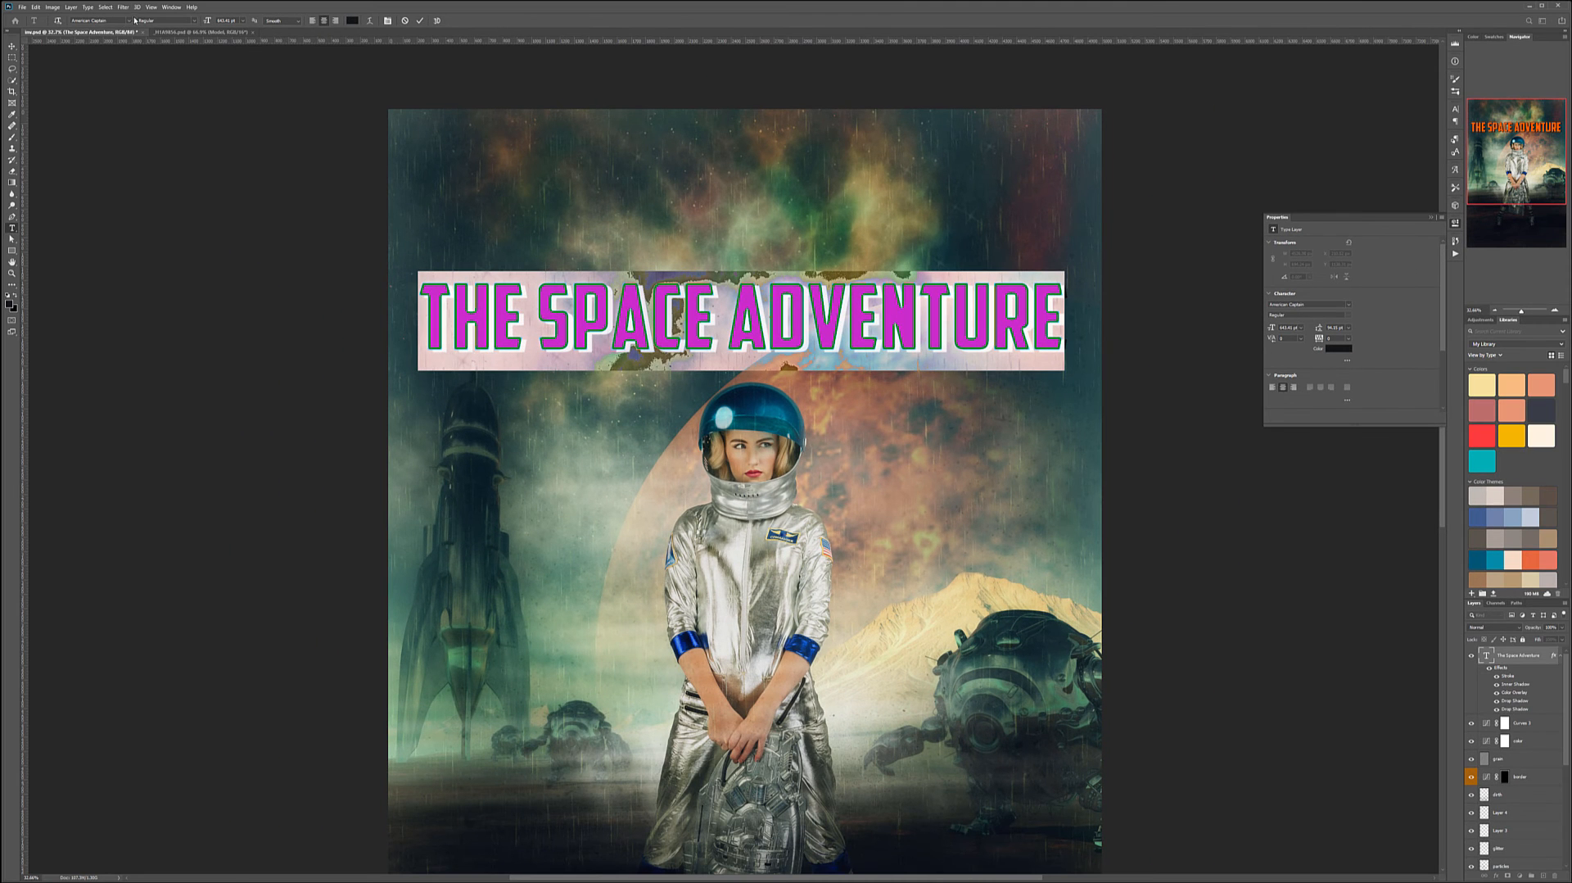
# - Warp the title text with the Arc style
pyautogui.click(128, 22)
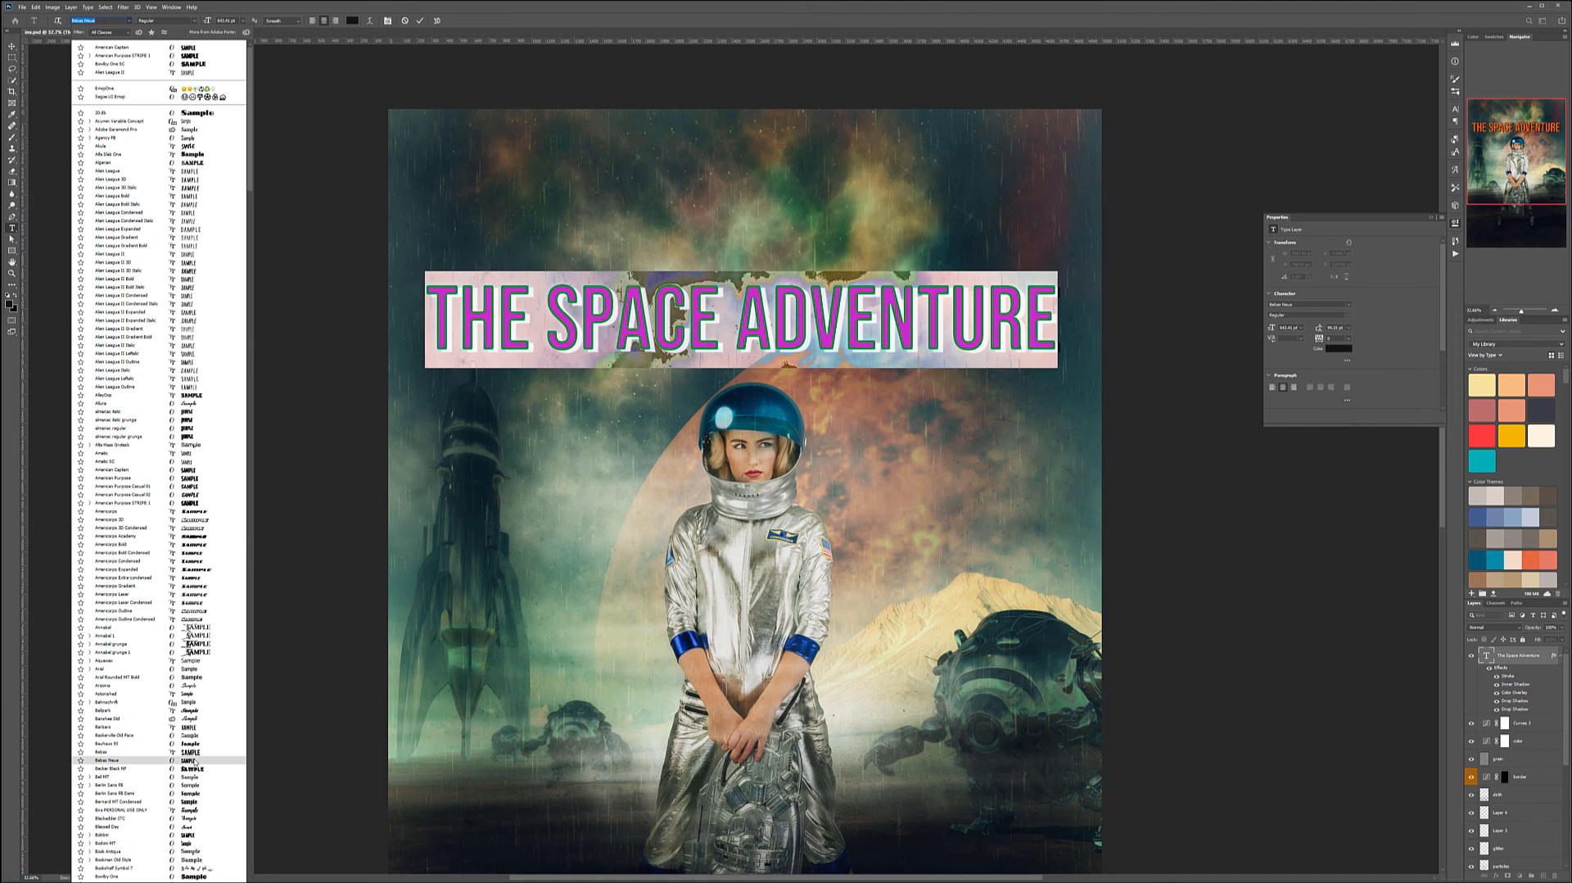
pyautogui.click(200, 470)
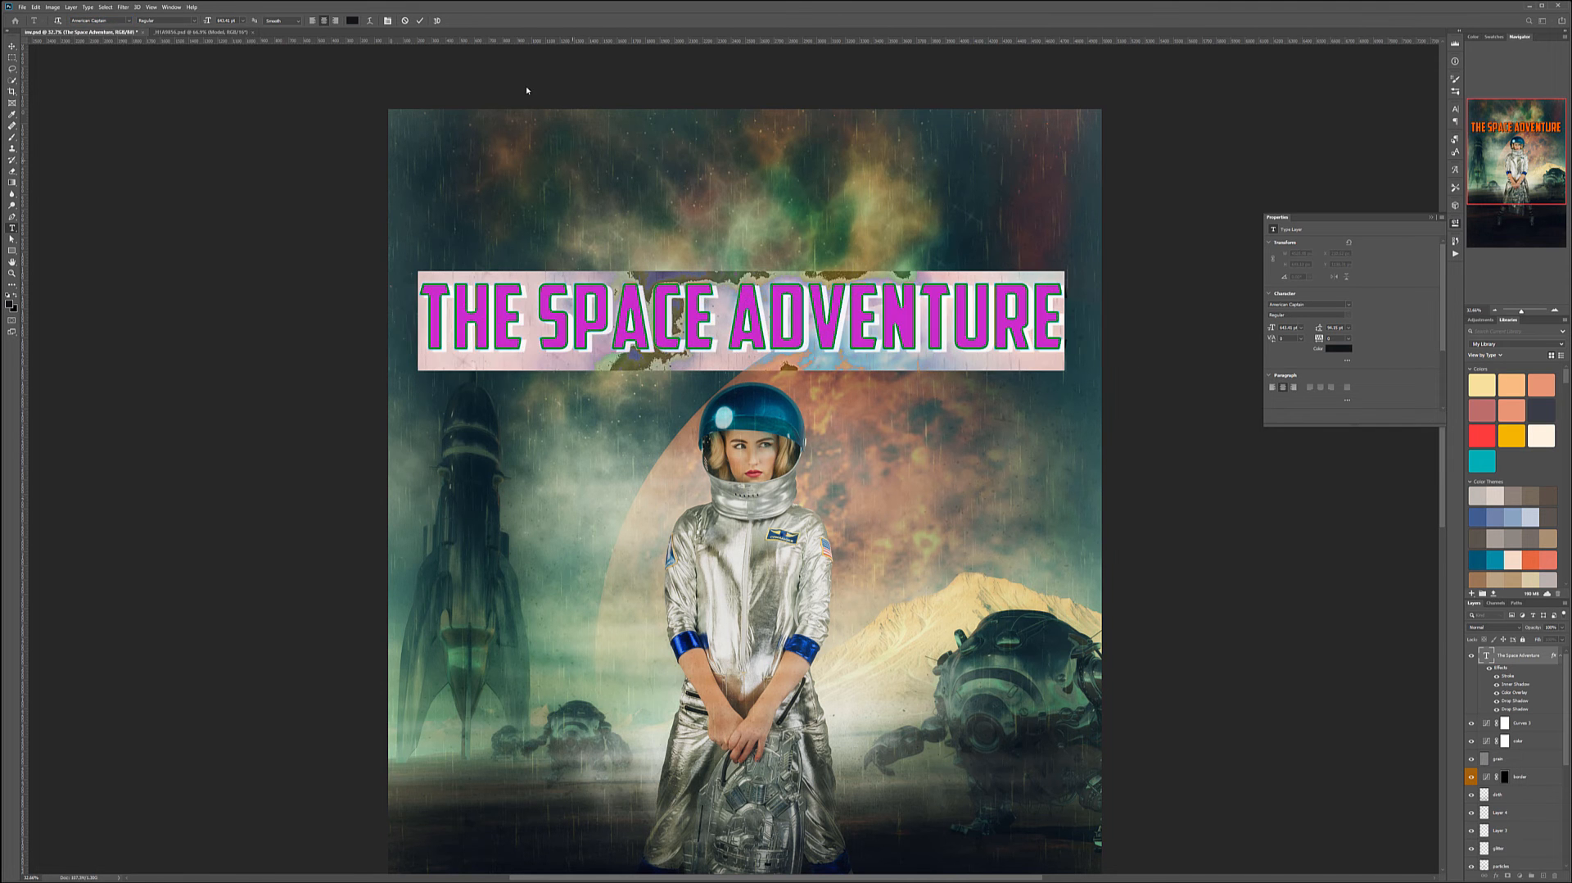
pyautogui.click(370, 22)
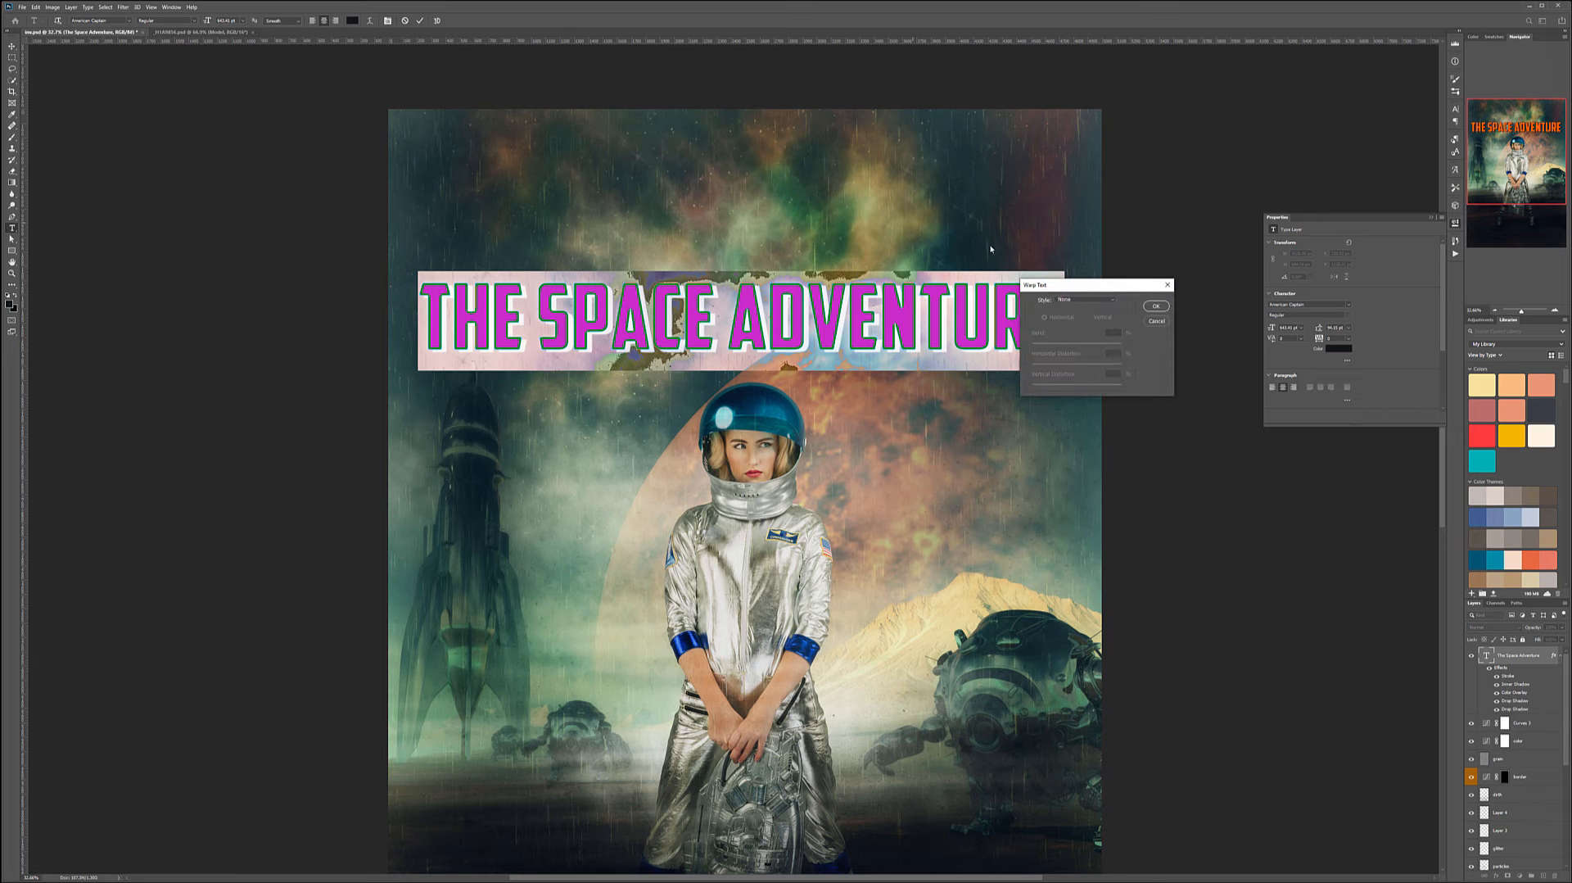
pyautogui.click(1084, 300)
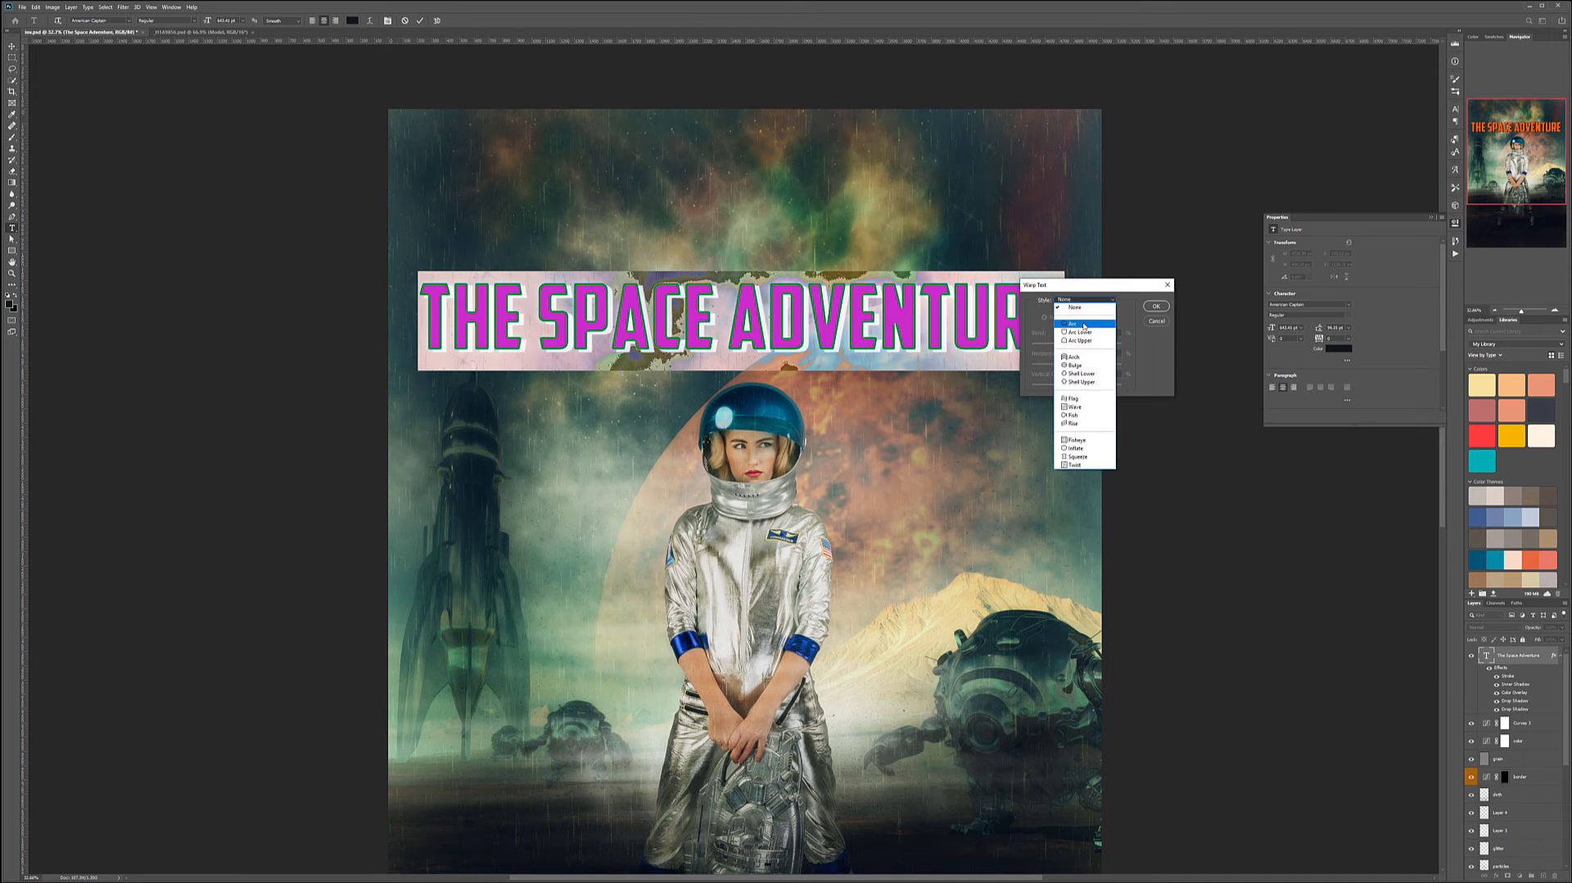
pyautogui.click(1056, 310)
pyautogui.moveTo(1098, 343)
pyautogui.mouseDown()
pyautogui.moveTo(1075, 388)
pyautogui.moveTo(1086, 348)
pyautogui.mouseUp()
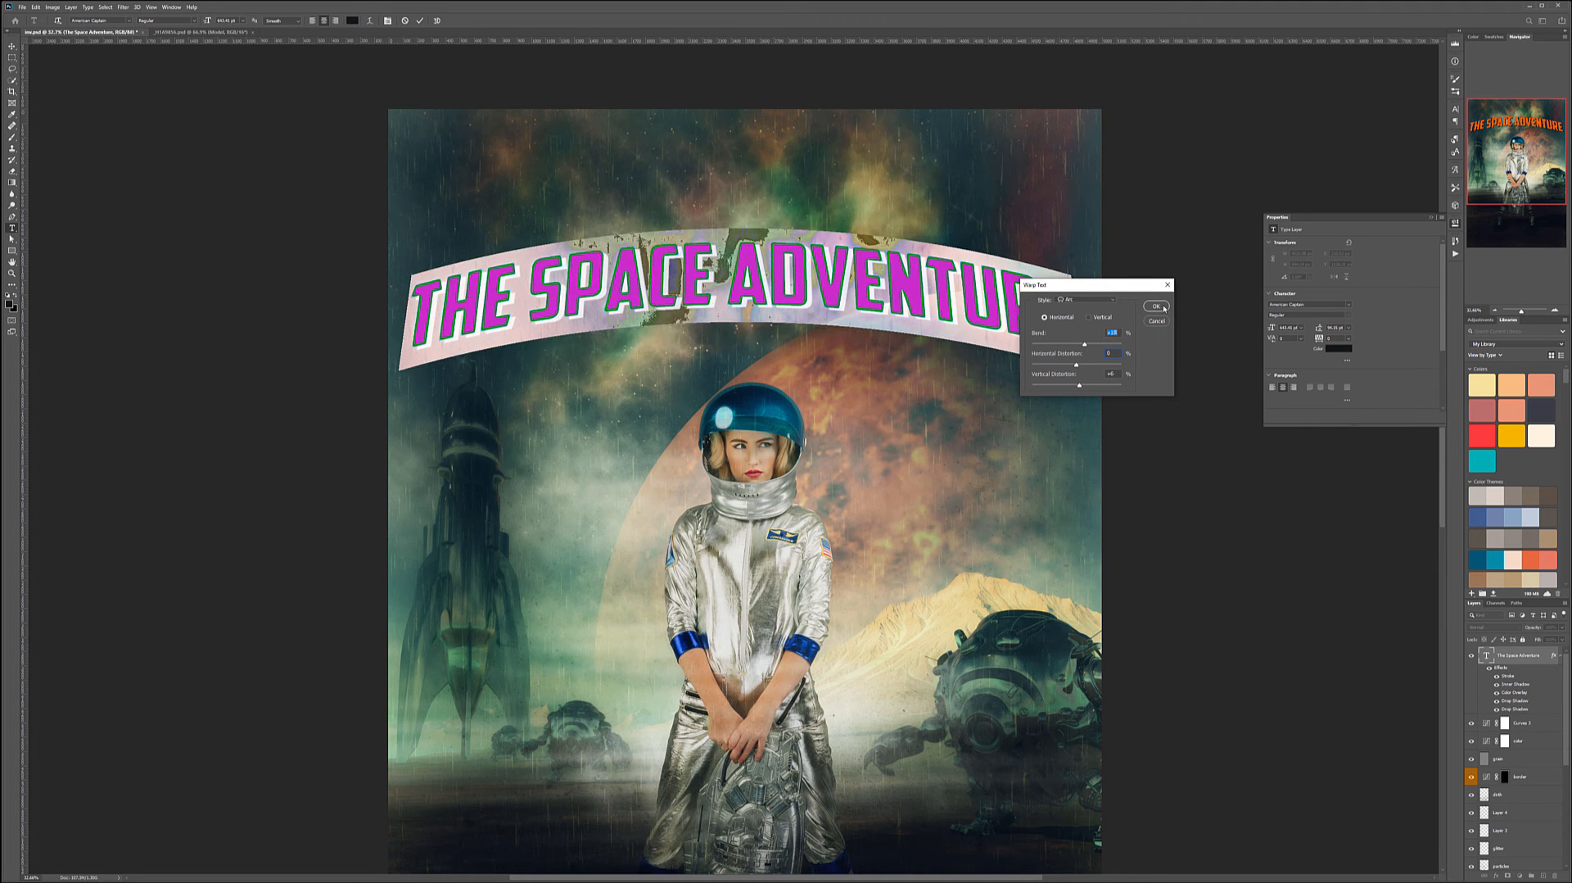
pyautogui.click(1155, 305)
# - Move the arched title higher on the canvas
pyautogui.click(11, 47)
pyautogui.moveTo(745, 285); pyautogui.dragTo(747, 188)
pyautogui.scroll(-3, 749, 262)
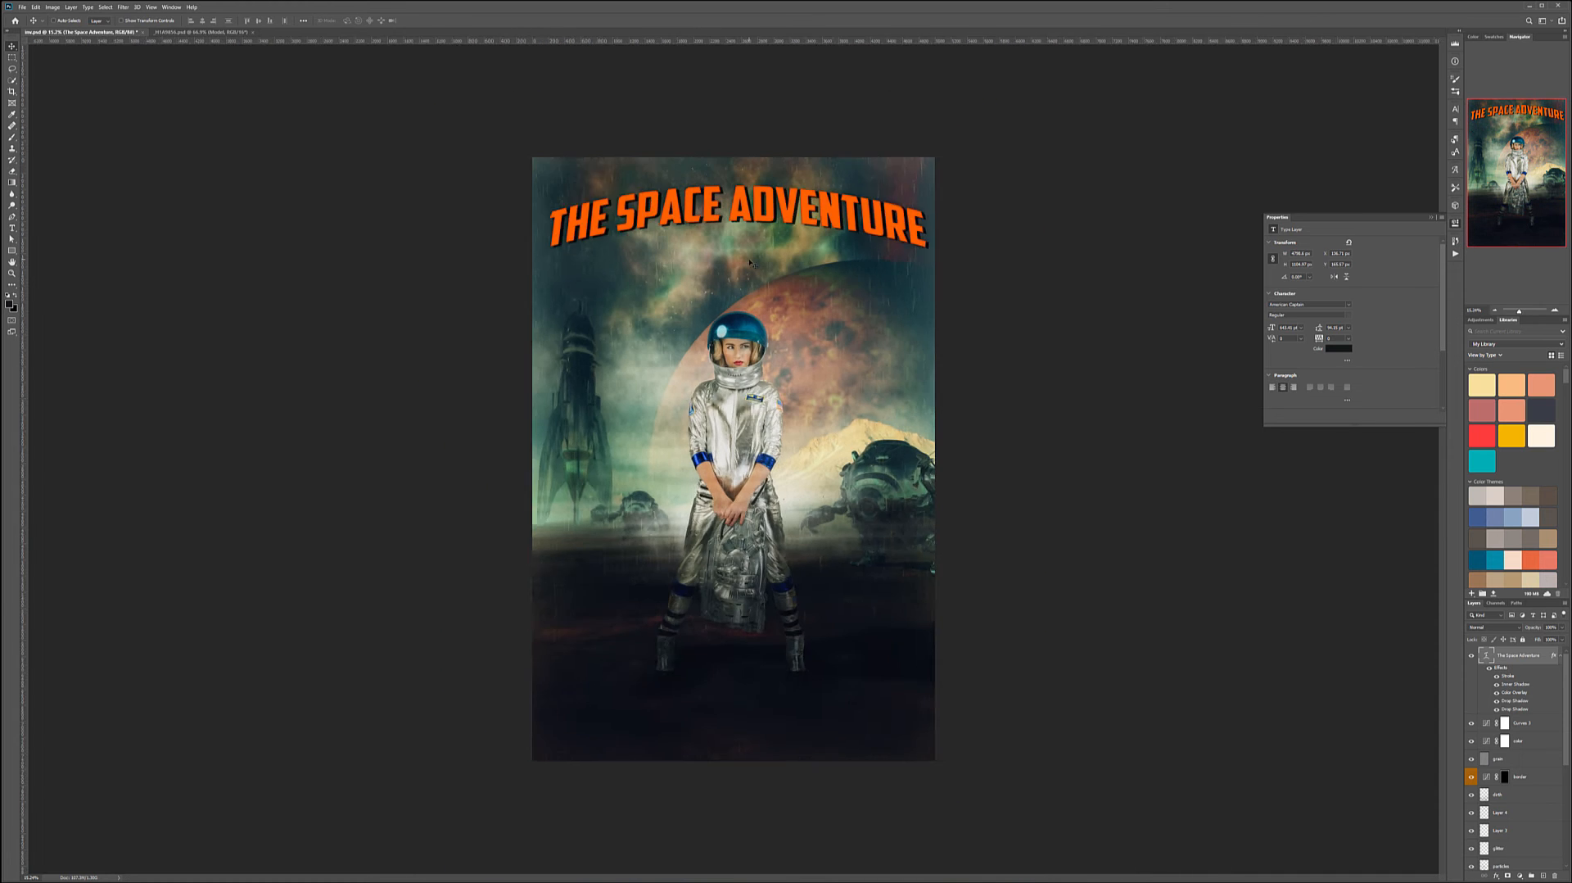
pyautogui.scroll(-2, 750, 262)
pyautogui.scroll(1, 753, 262)
pyautogui.moveTo(727, 232); pyautogui.dragTo(724, 239)
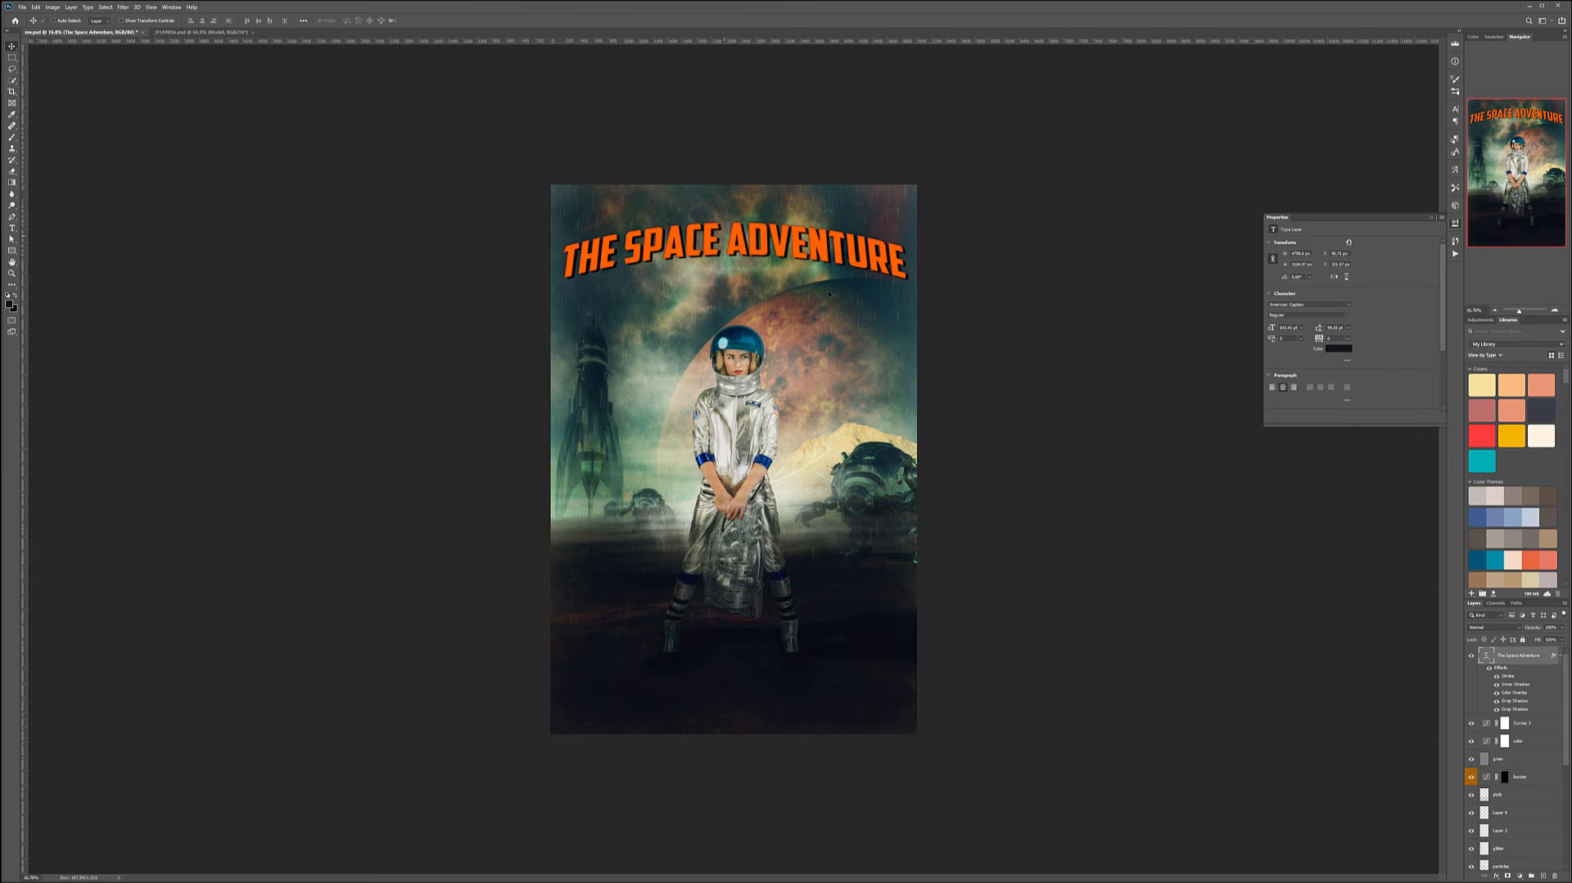
# - Add a subtitle reading "EXPLORE NEW WORLDS" below the title
pyautogui.doubleClick(1488, 656)
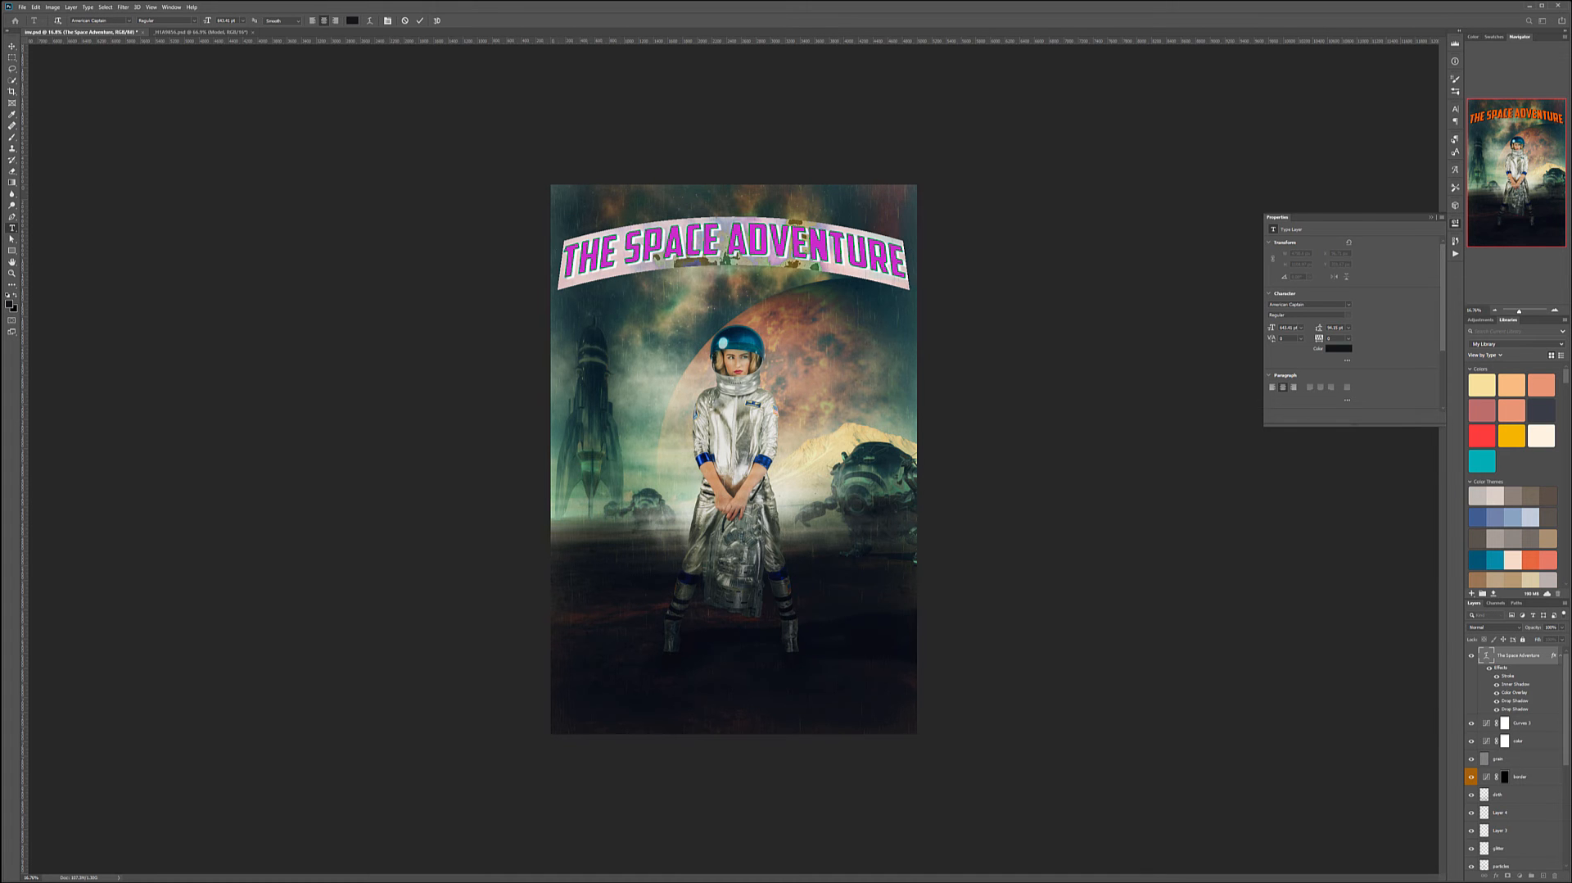
pyautogui.click(394, 413)
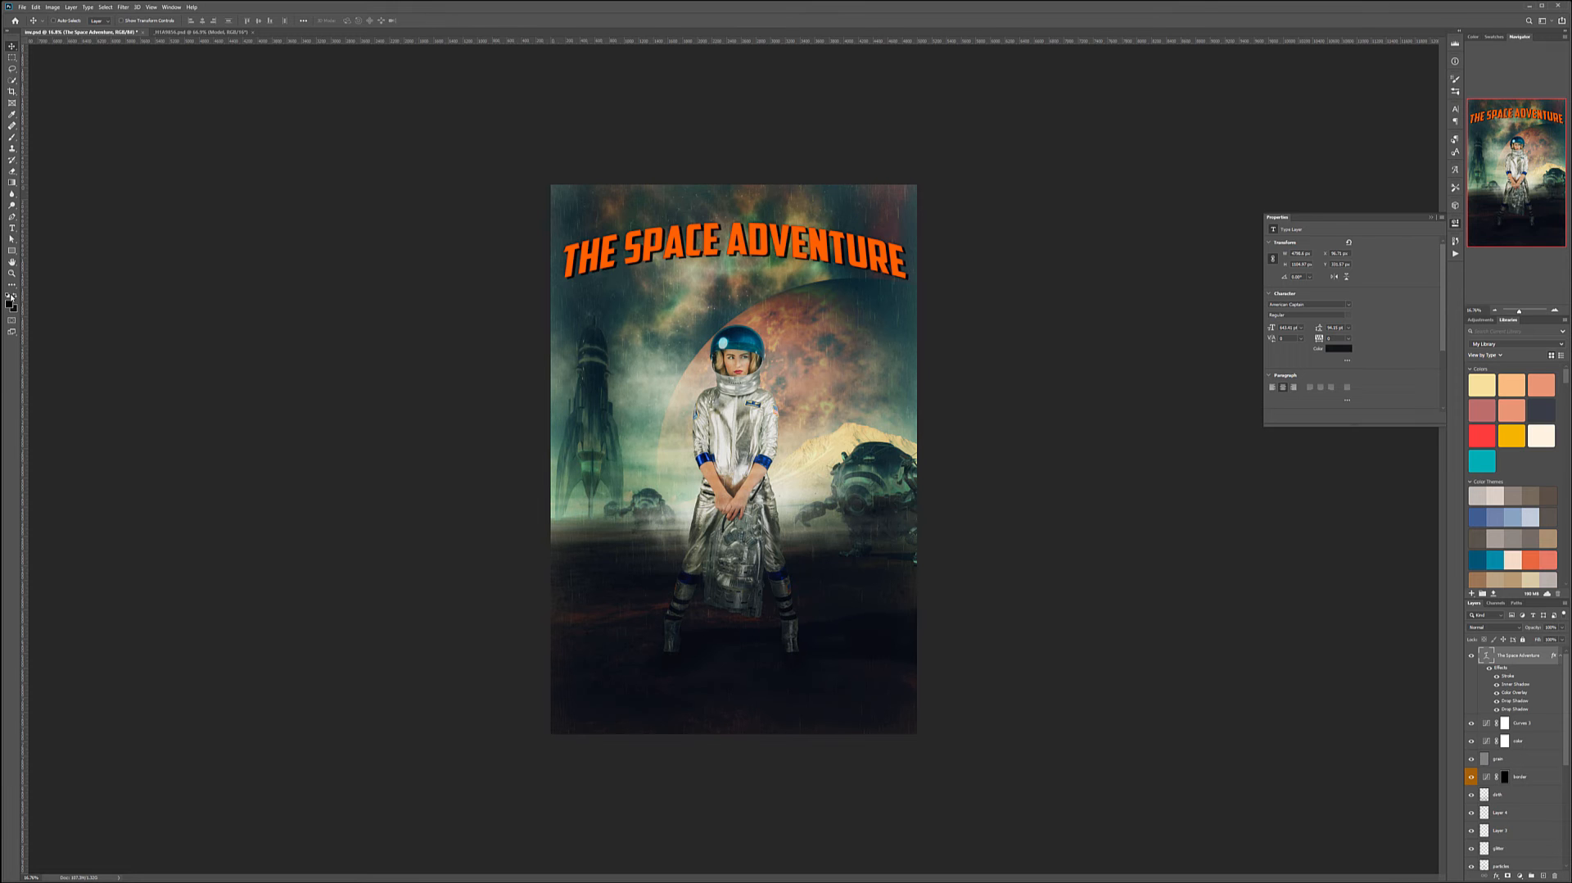
pyautogui.click(14, 295)
pyautogui.click(12, 228)
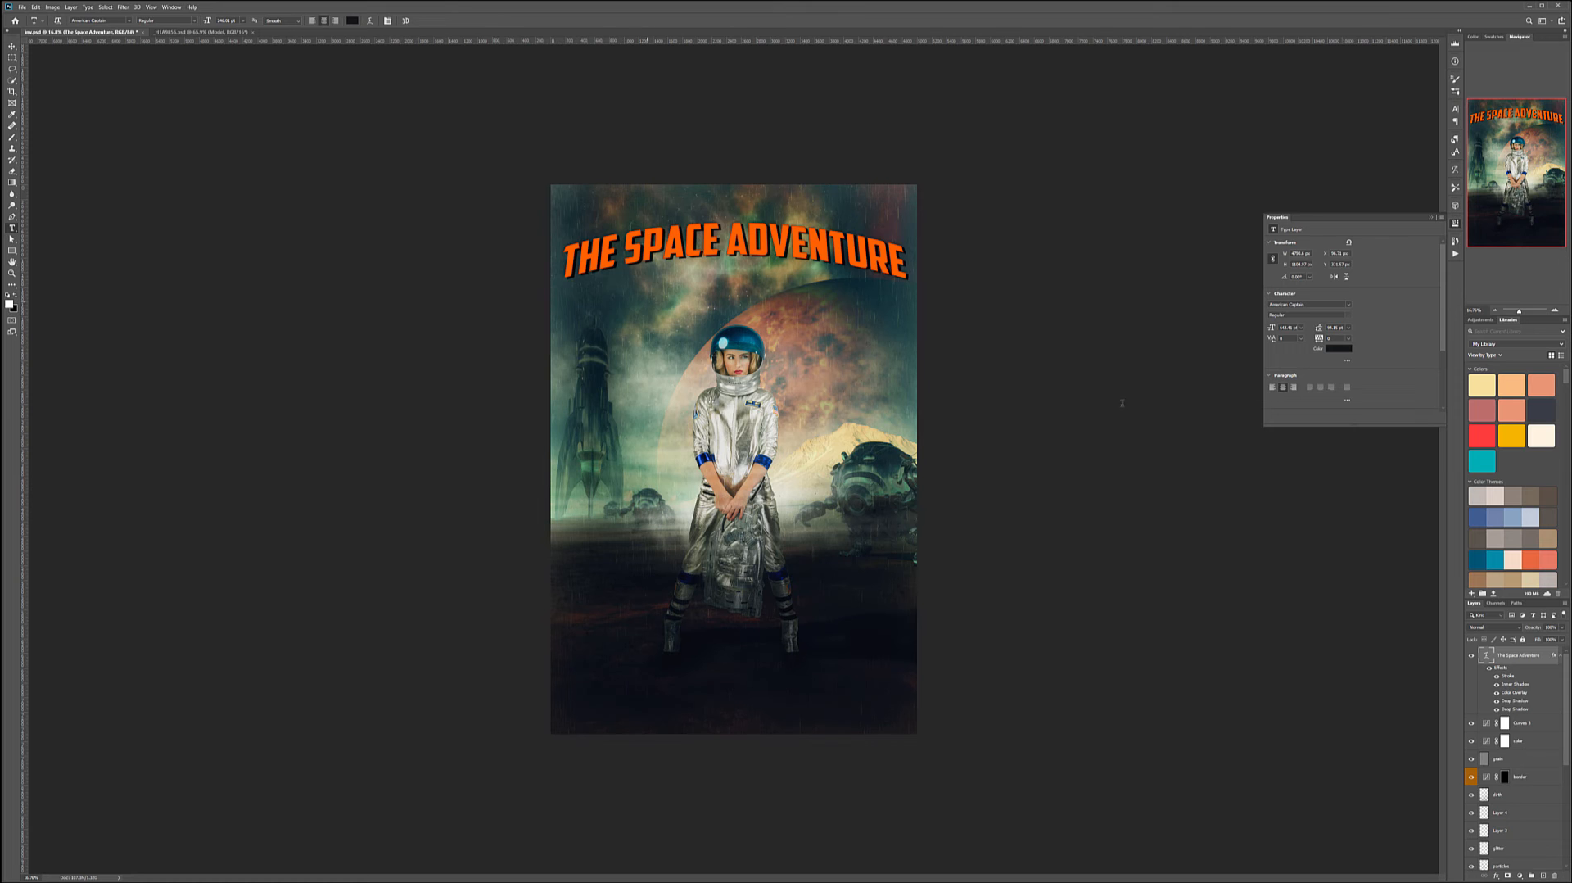
pyautogui.click(610, 301)
pyautogui.write('EX')
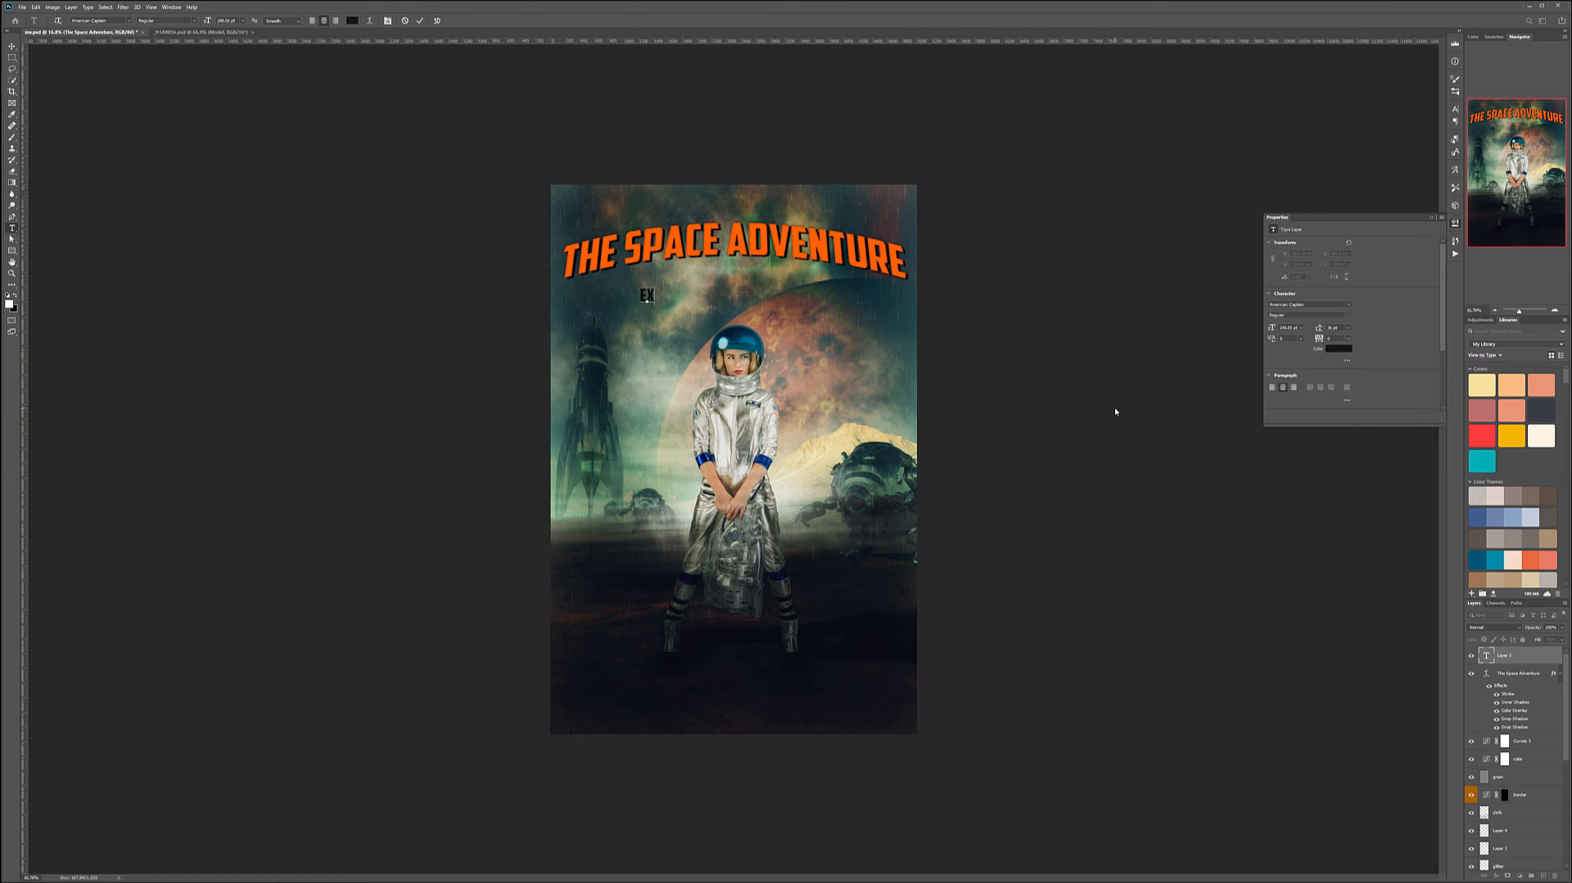
pyautogui.write('PLORE NEW WORLDS')
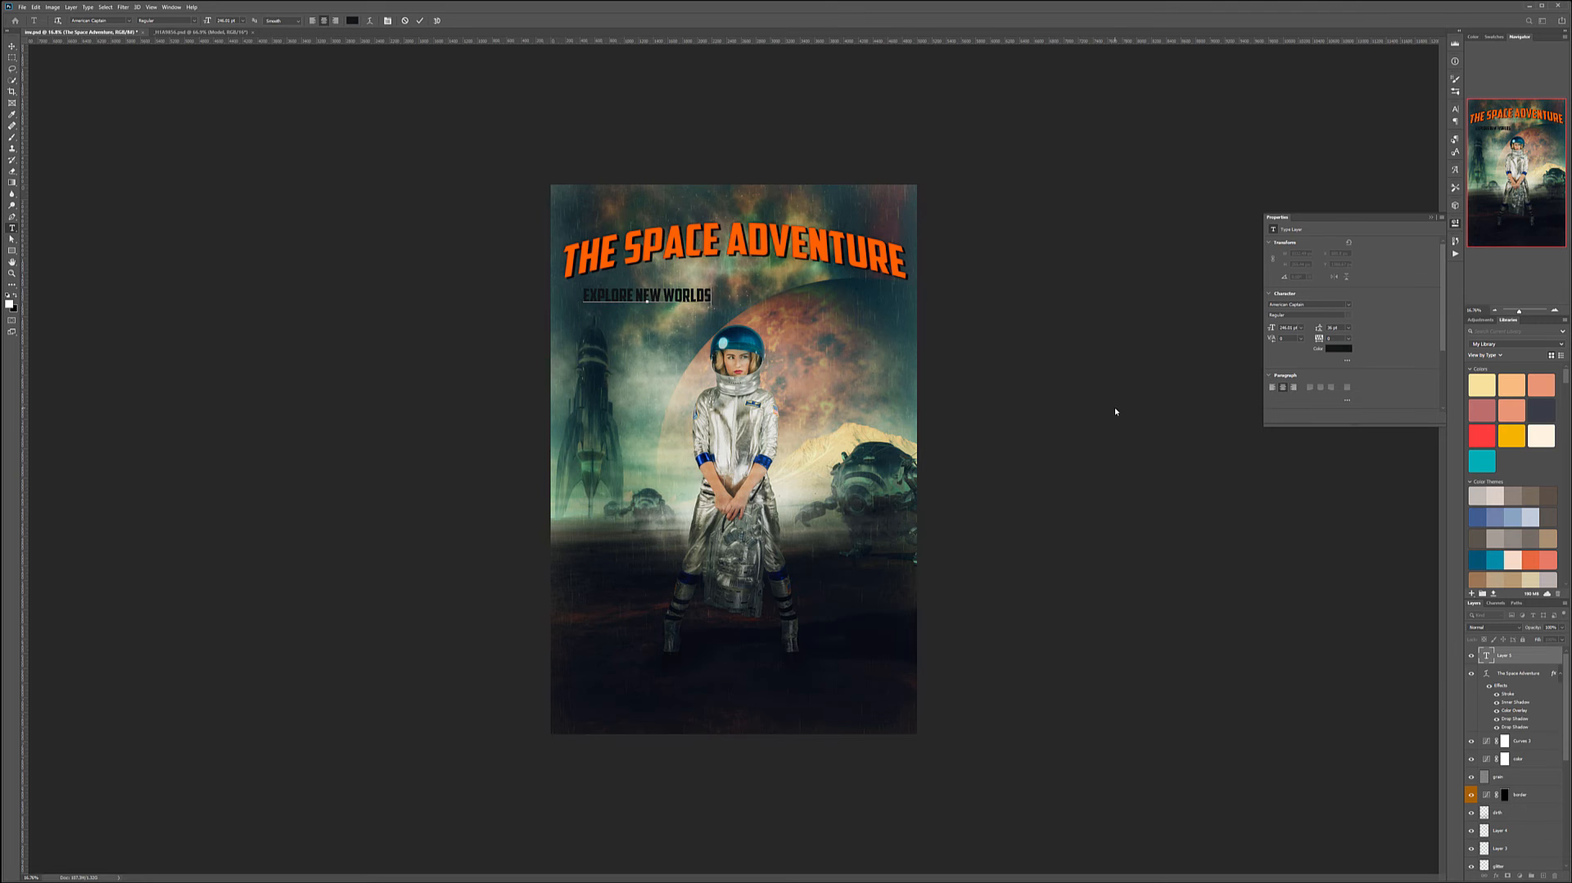
# - Set the subtitle's text colour to white #ffffff
pyautogui.doubleClick(1485, 649)
pyautogui.click(351, 21)
pyautogui.write('ffffff')
pyautogui.click(446, 287)
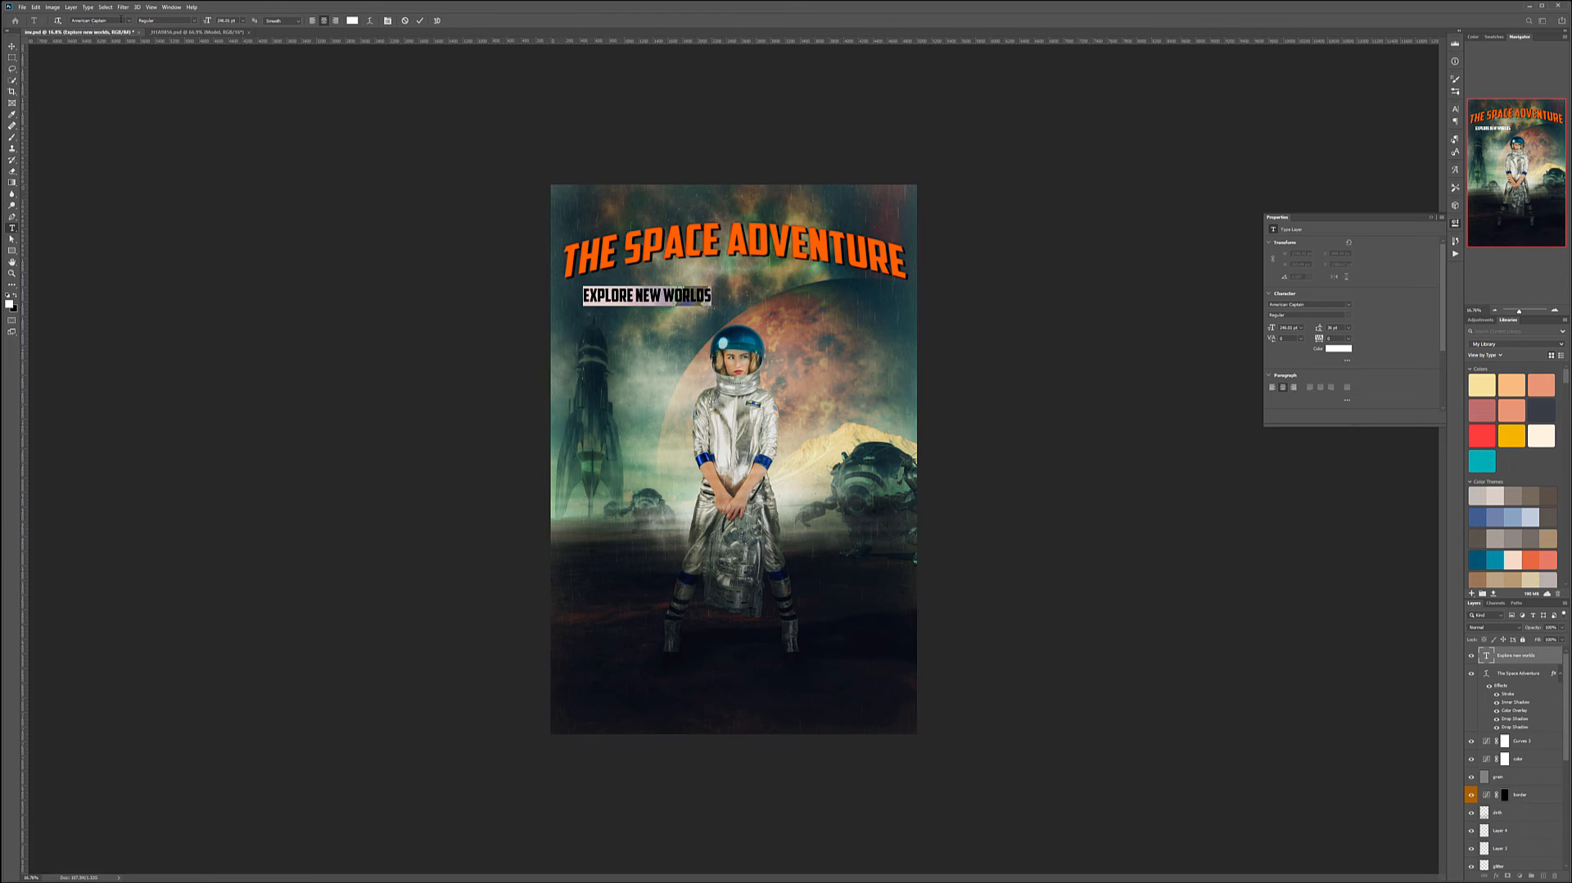
# - Change the subtitle's font to Allen League D
pyautogui.click(127, 21)
pyautogui.press('Down')
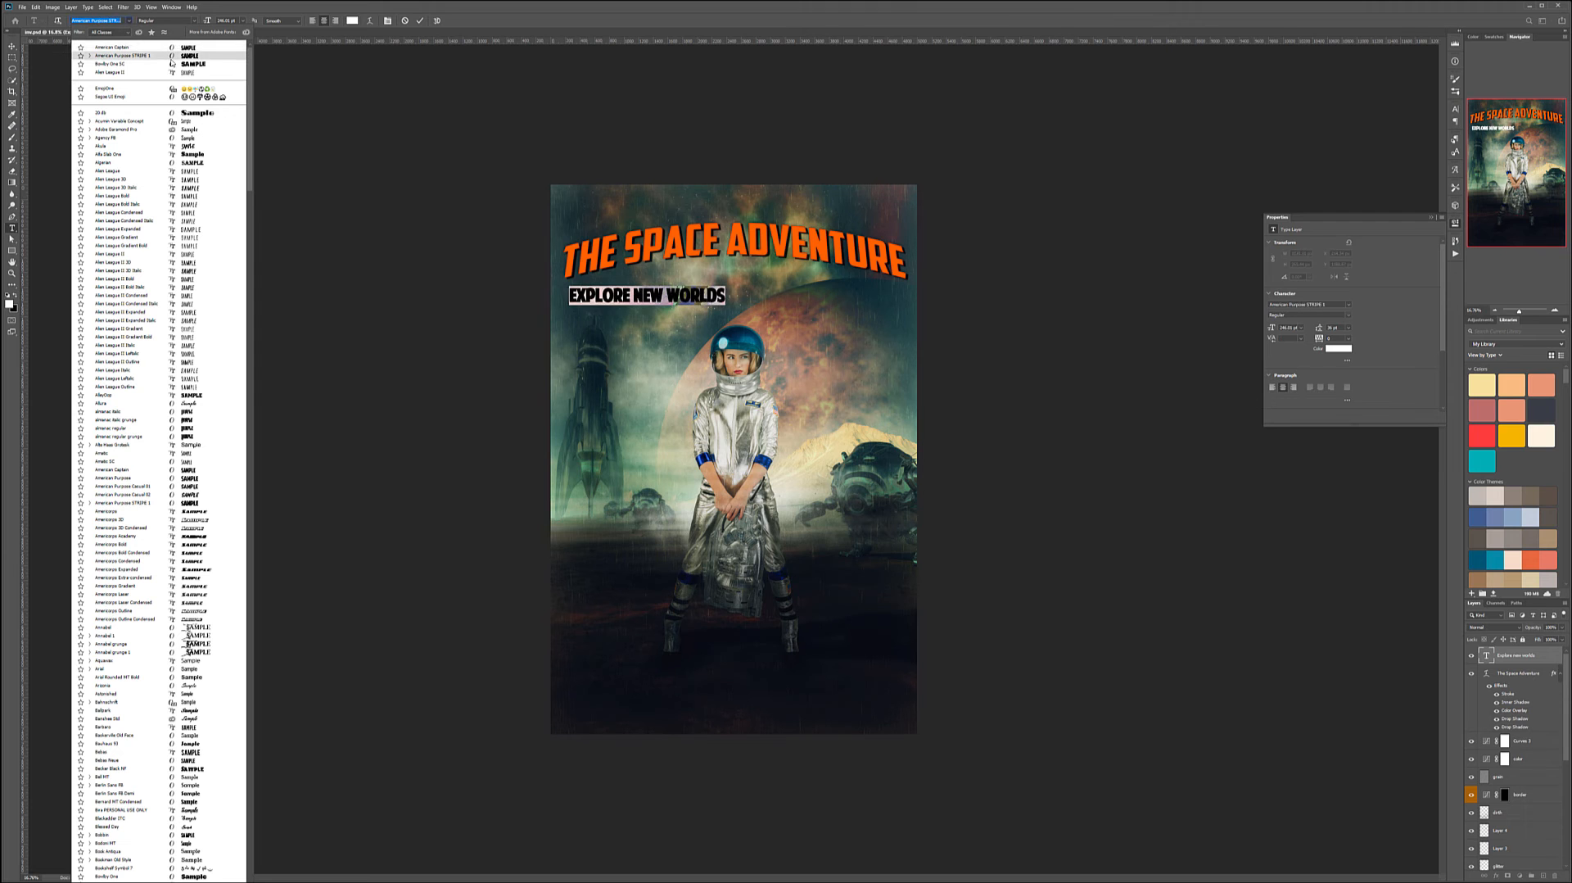
pyautogui.press('Down')
pyautogui.press('Down')
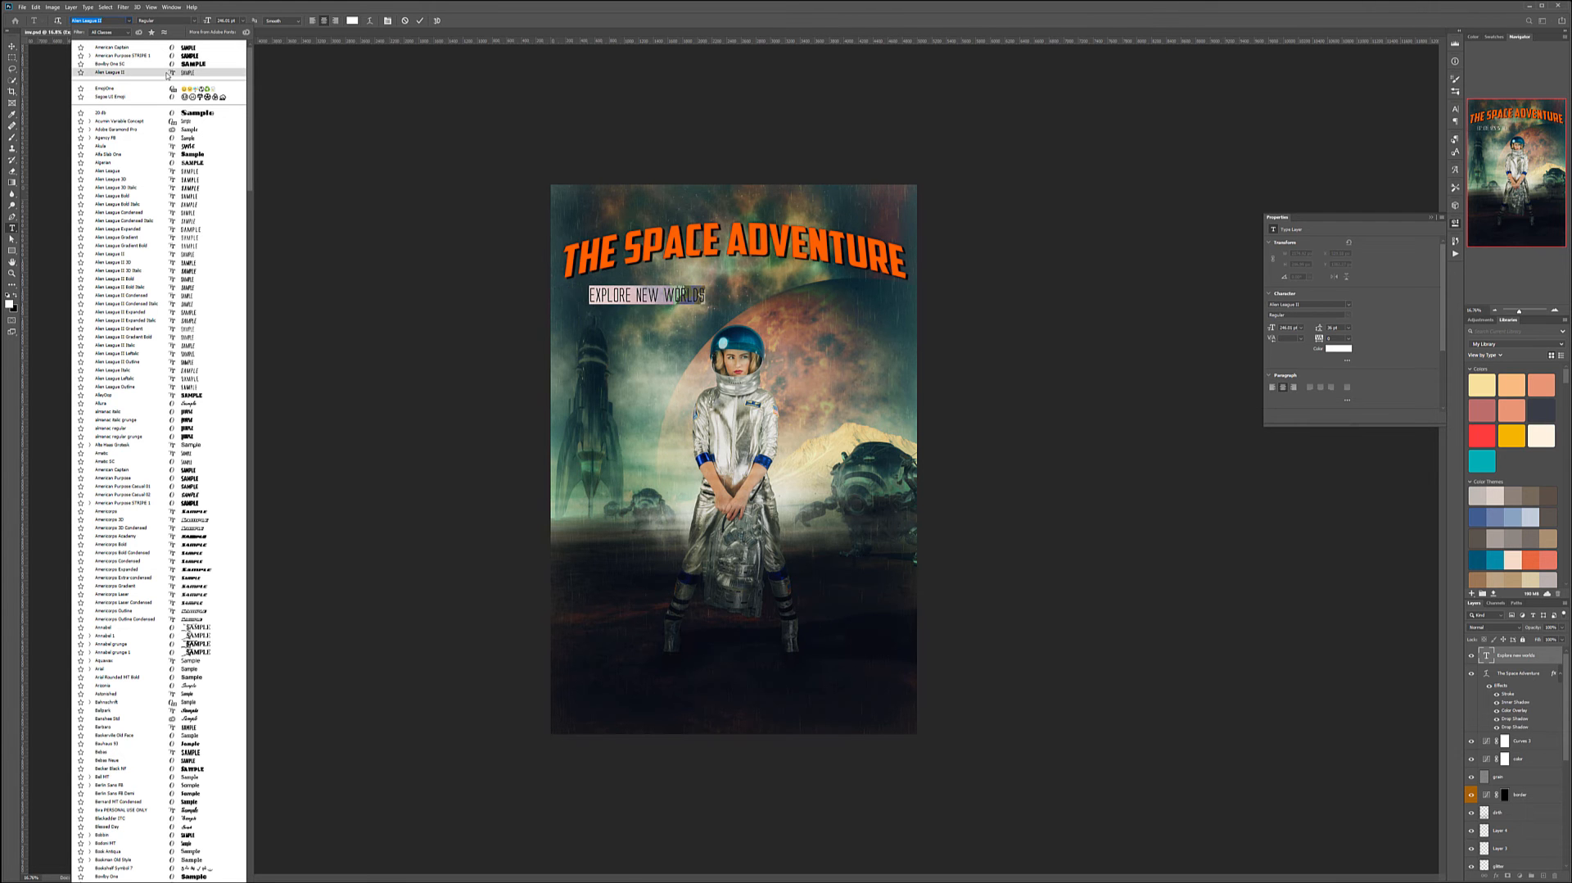
pyautogui.press('Return')
# - Move the subtitle to the right, just beneath the title
pyautogui.click(12, 45)
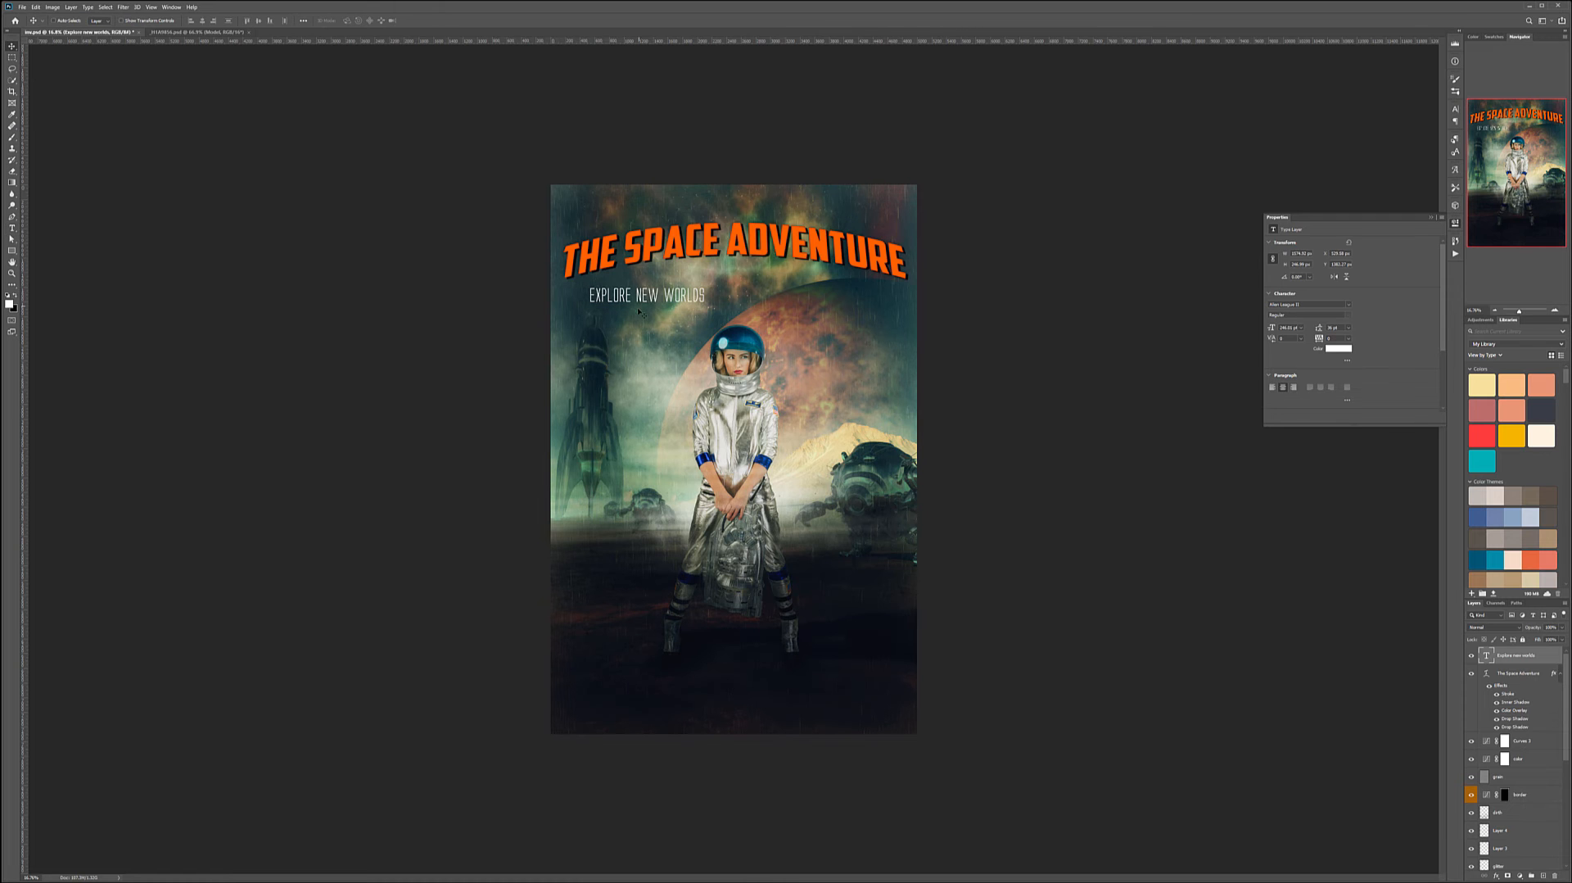
pyautogui.moveTo(764, 290); pyautogui.dragTo(836, 287)
# - Reduce the subtitle's font size and nudge it into place under the title's right end
pyautogui.doubleClick(1487, 664)
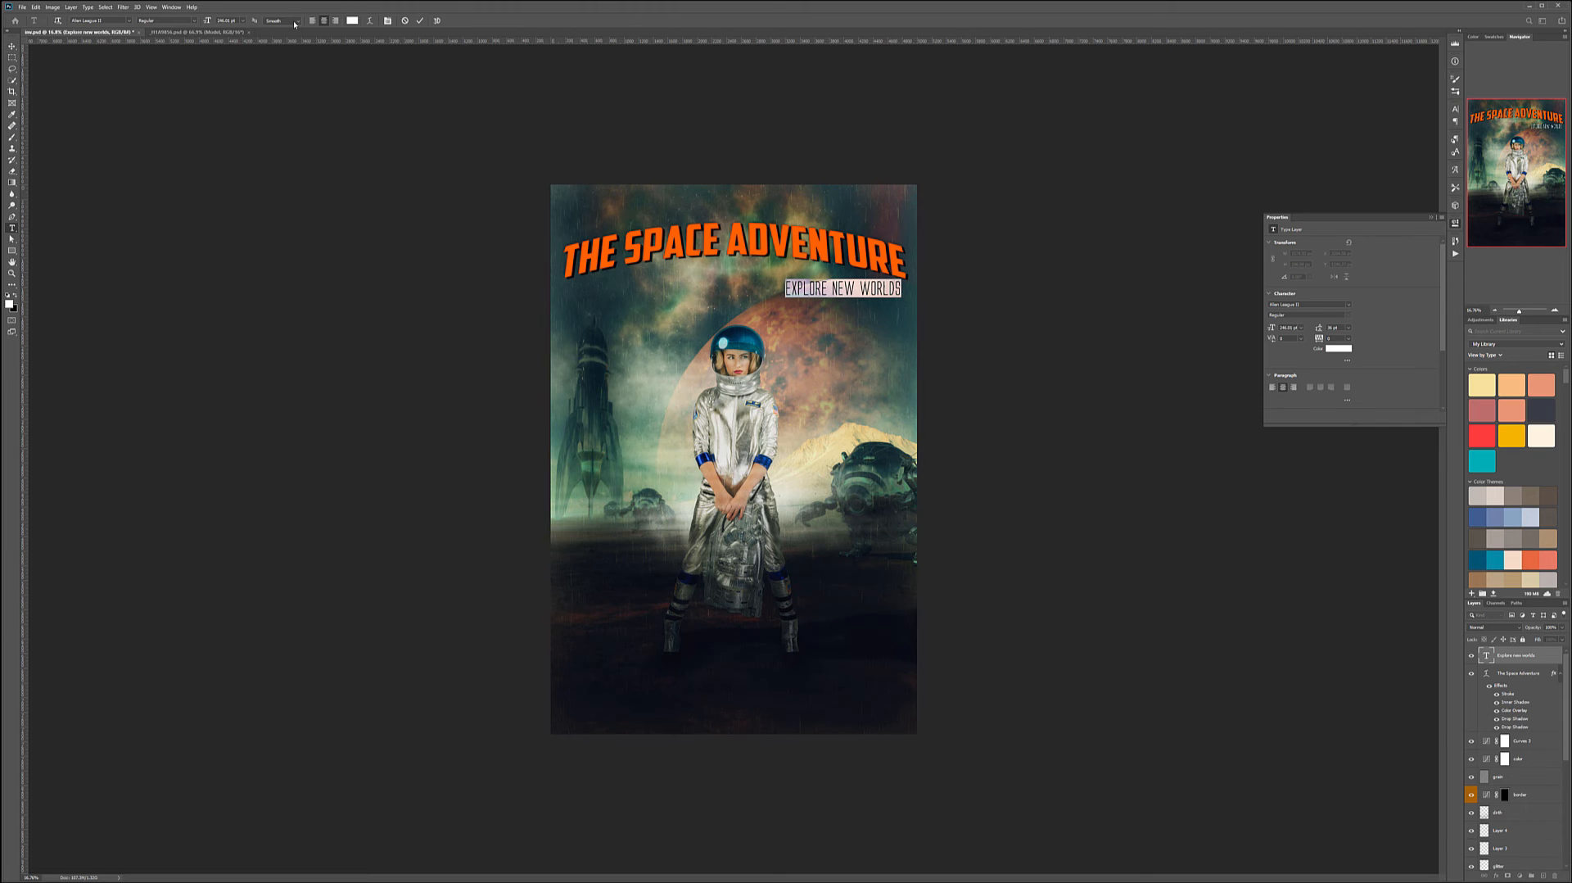
pyautogui.moveTo(205, 22); pyautogui.dragTo(181, 15)
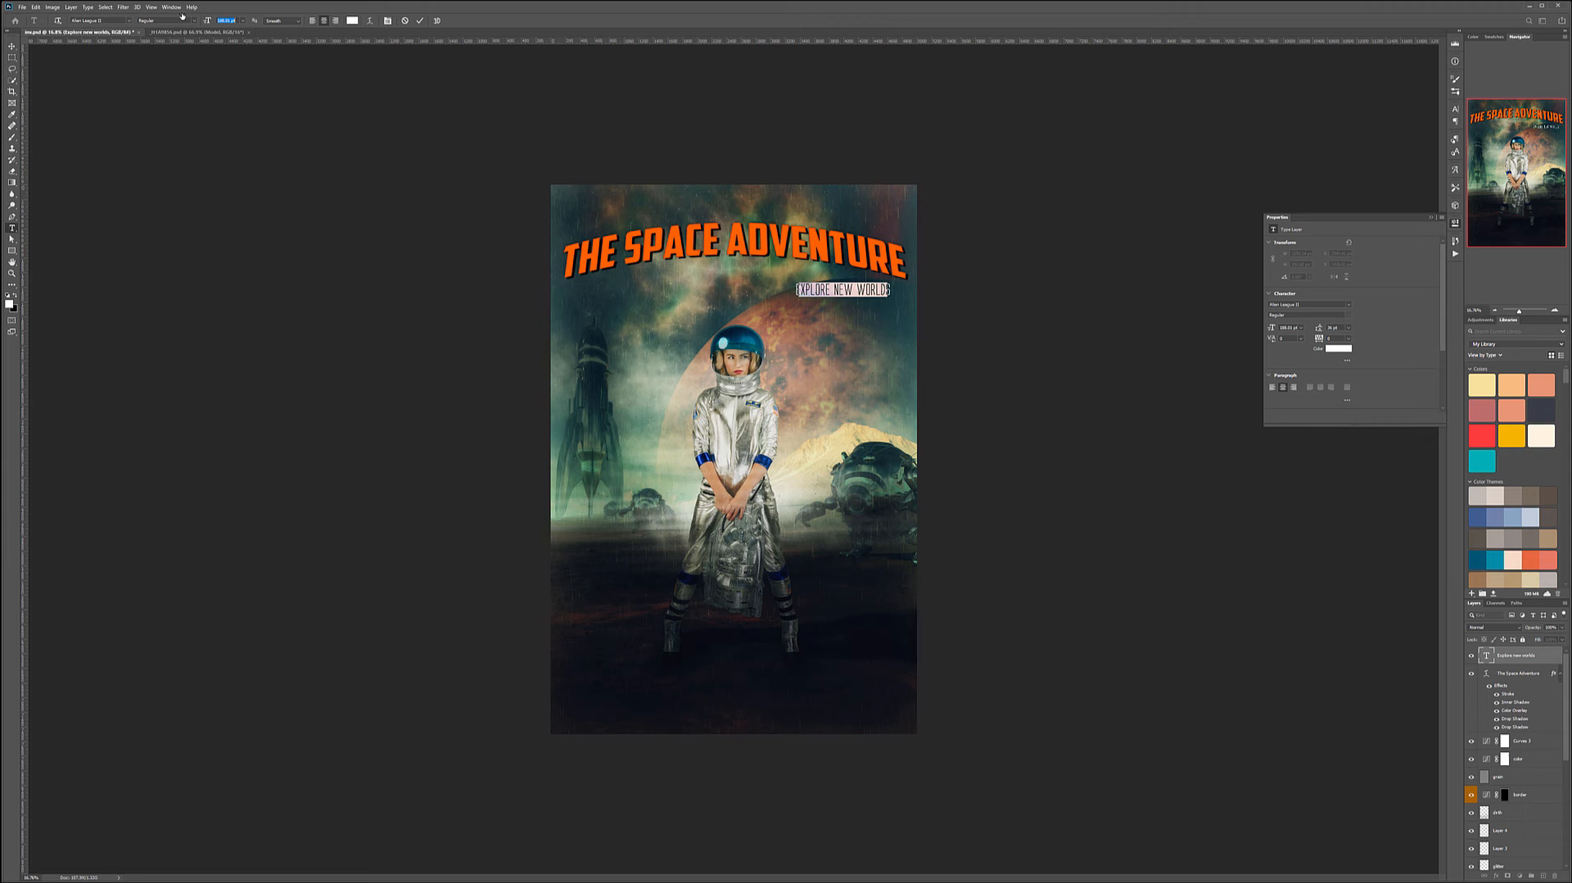
pyautogui.click(12, 46)
pyautogui.moveTo(853, 292)
pyautogui.mouseDown()
pyautogui.moveTo(872, 293)
pyautogui.moveTo(806, 283)
pyautogui.moveTo(765, 459)
pyautogui.moveTo(761, 245)
pyautogui.moveTo(891, 279)
pyautogui.moveTo(865, 295)
pyautogui.mouseUp()
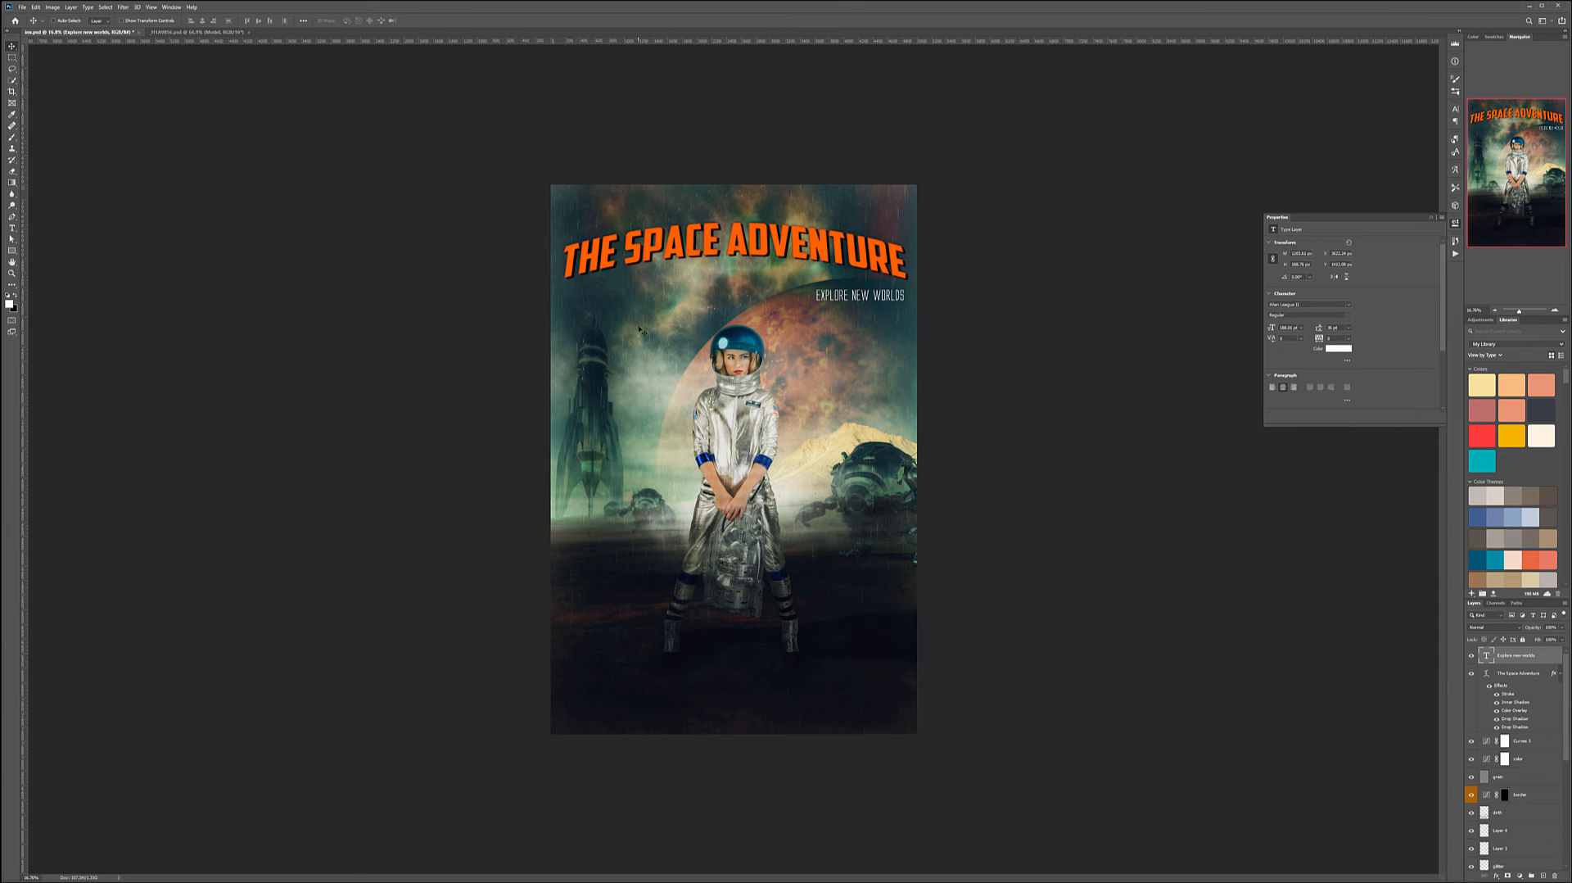
# - Duplicate the arched title layer and break the copy's text into two lines after SPACE
pyautogui.moveTo(1506, 678); pyautogui.dragTo(1544, 876)
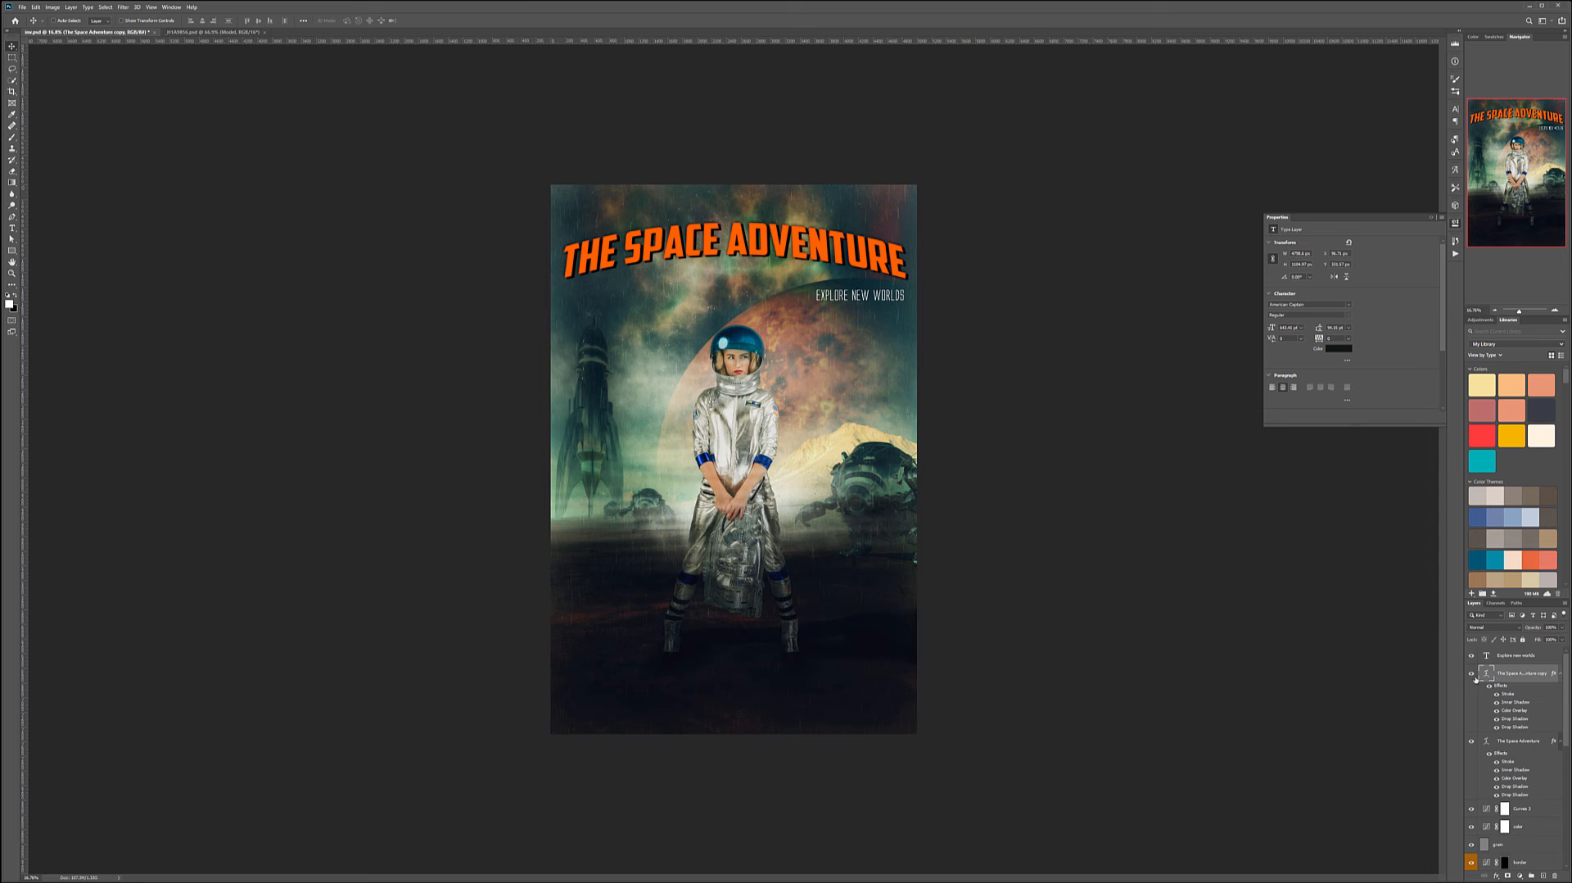
pyautogui.doubleClick(1486, 673)
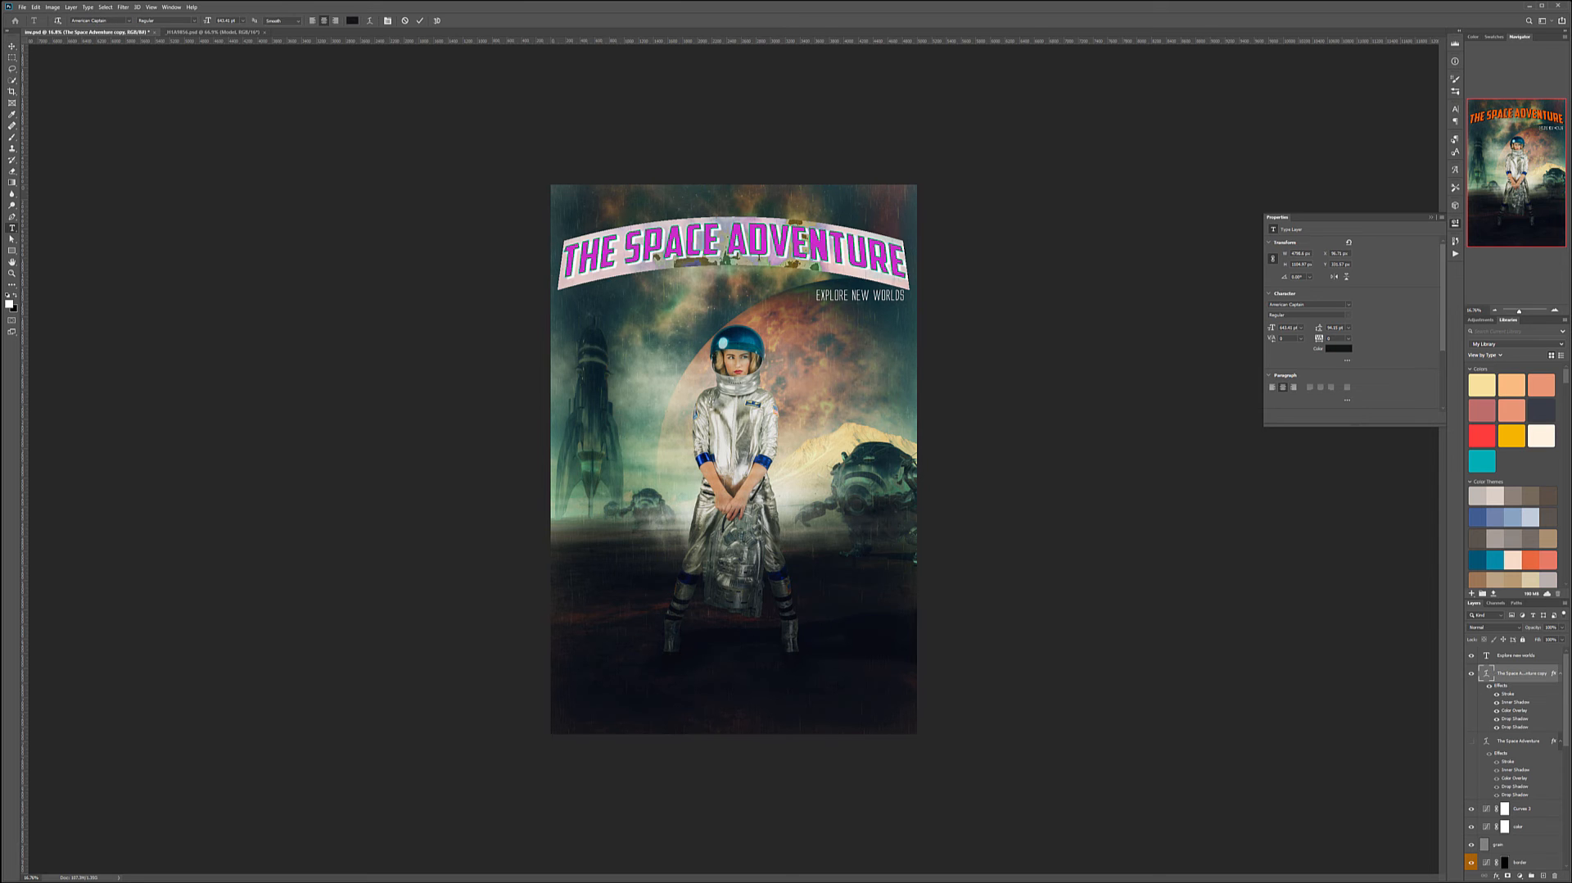
pyautogui.click(730, 247)
pyautogui.press('Return')
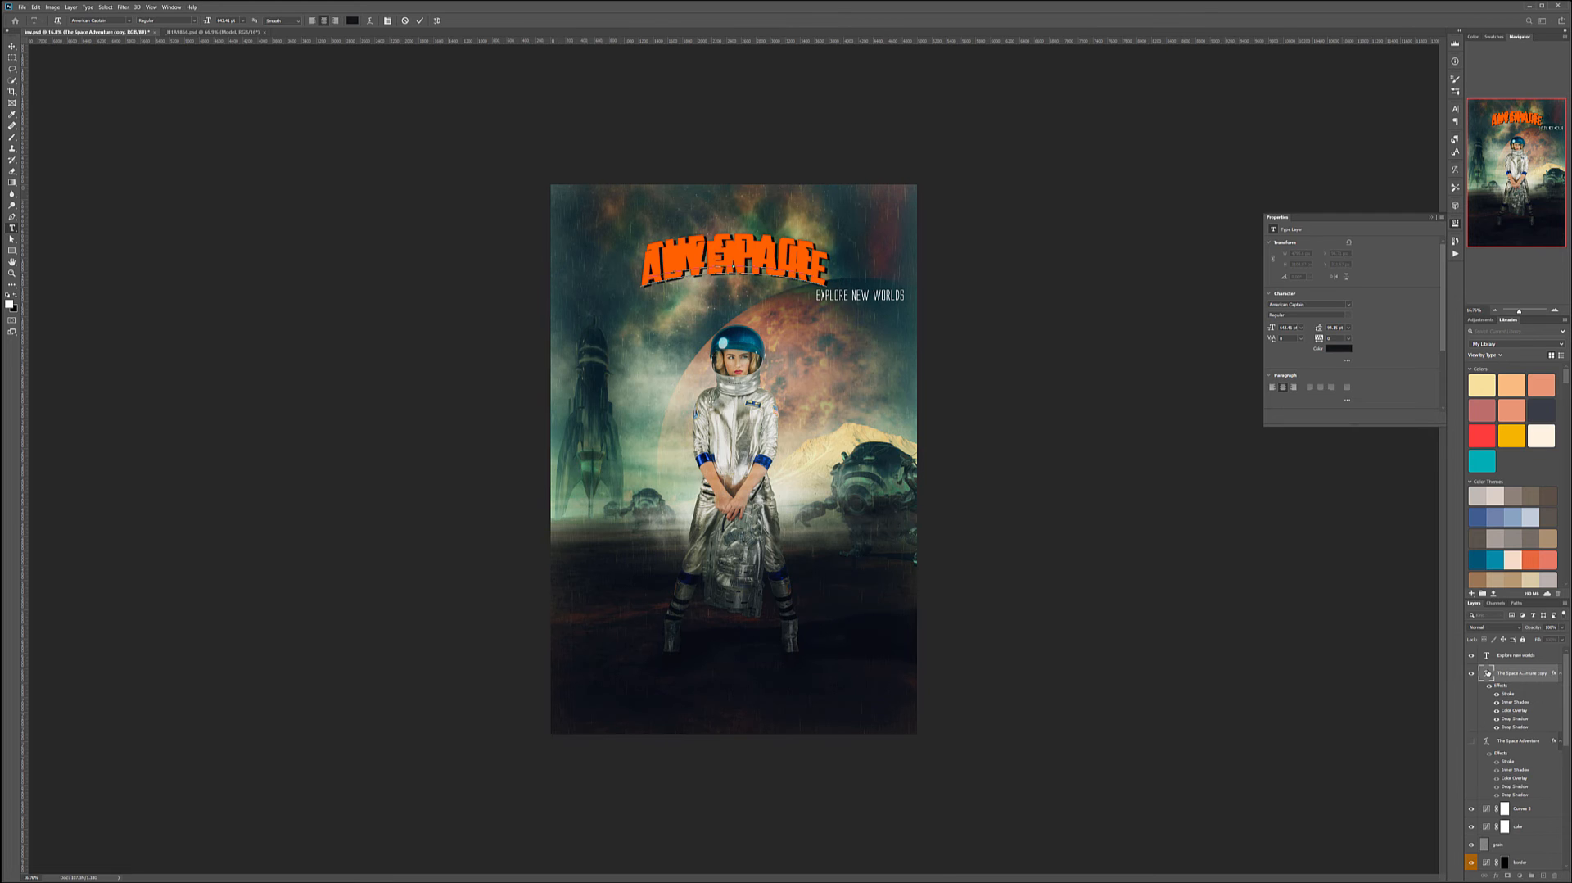
# - Remove the warp from the copied title by setting its Warp Text style to None
pyautogui.hotkey('ctrl', 'a')
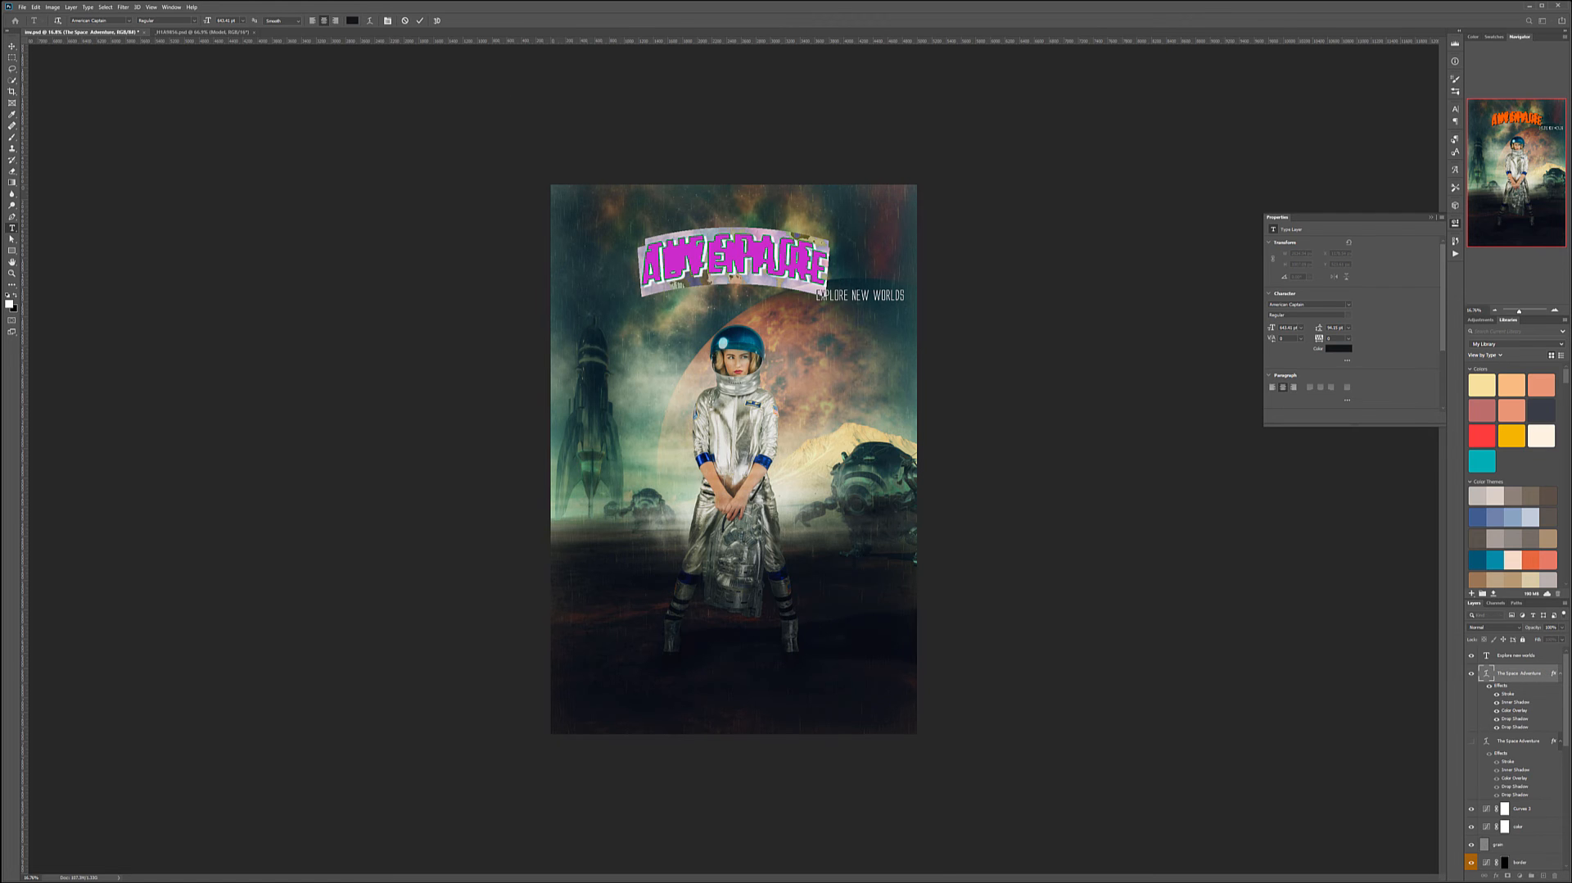
pyautogui.click(369, 20)
pyautogui.click(1100, 300)
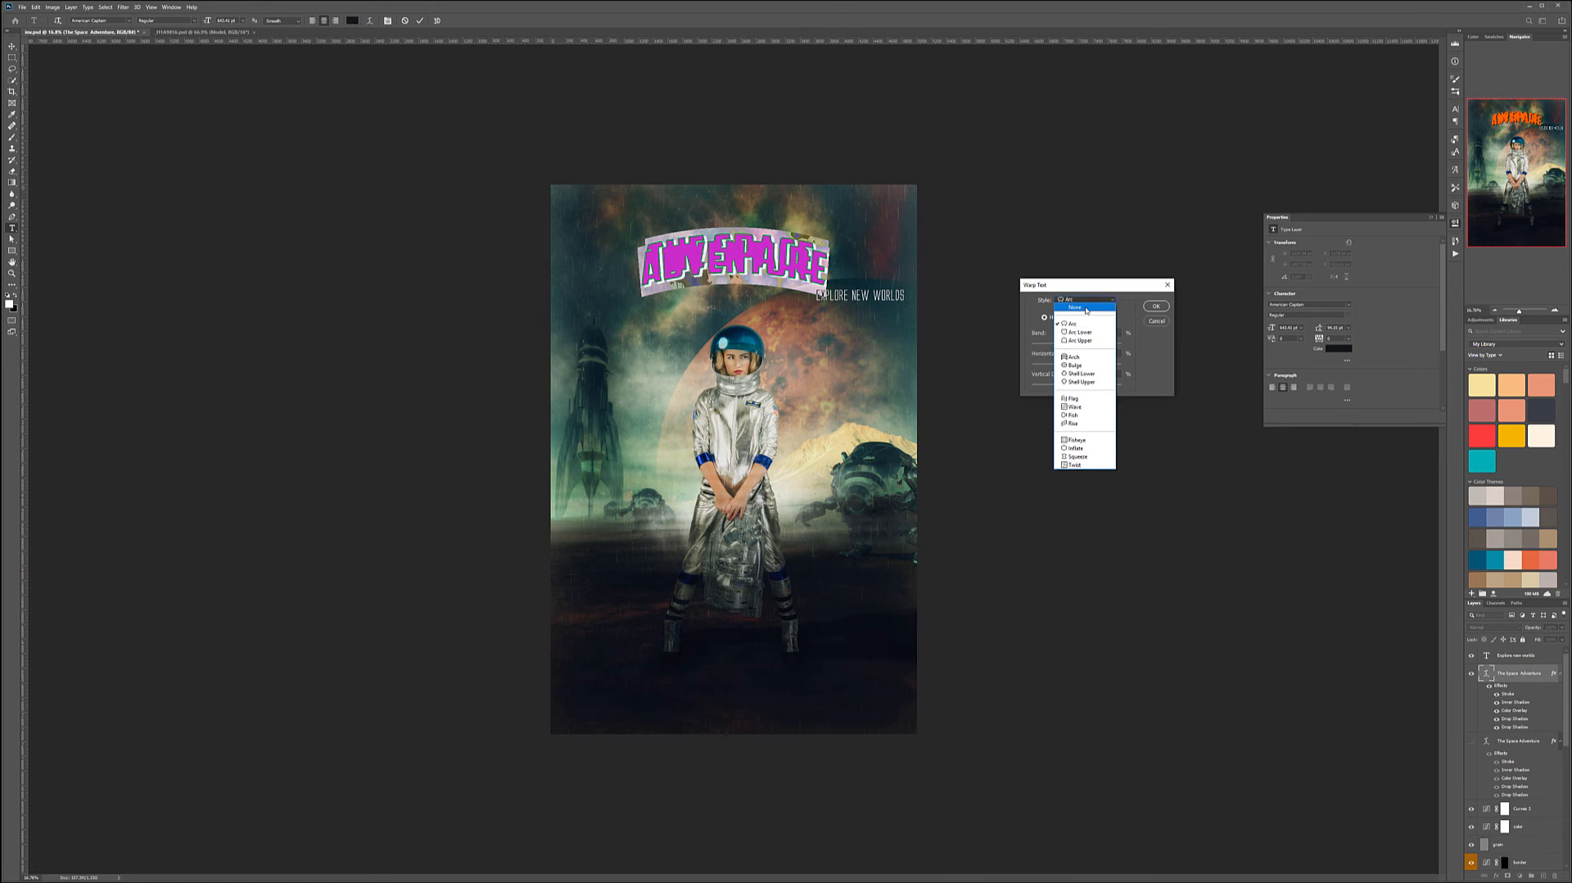
pyautogui.click(1069, 298)
pyautogui.click(1156, 306)
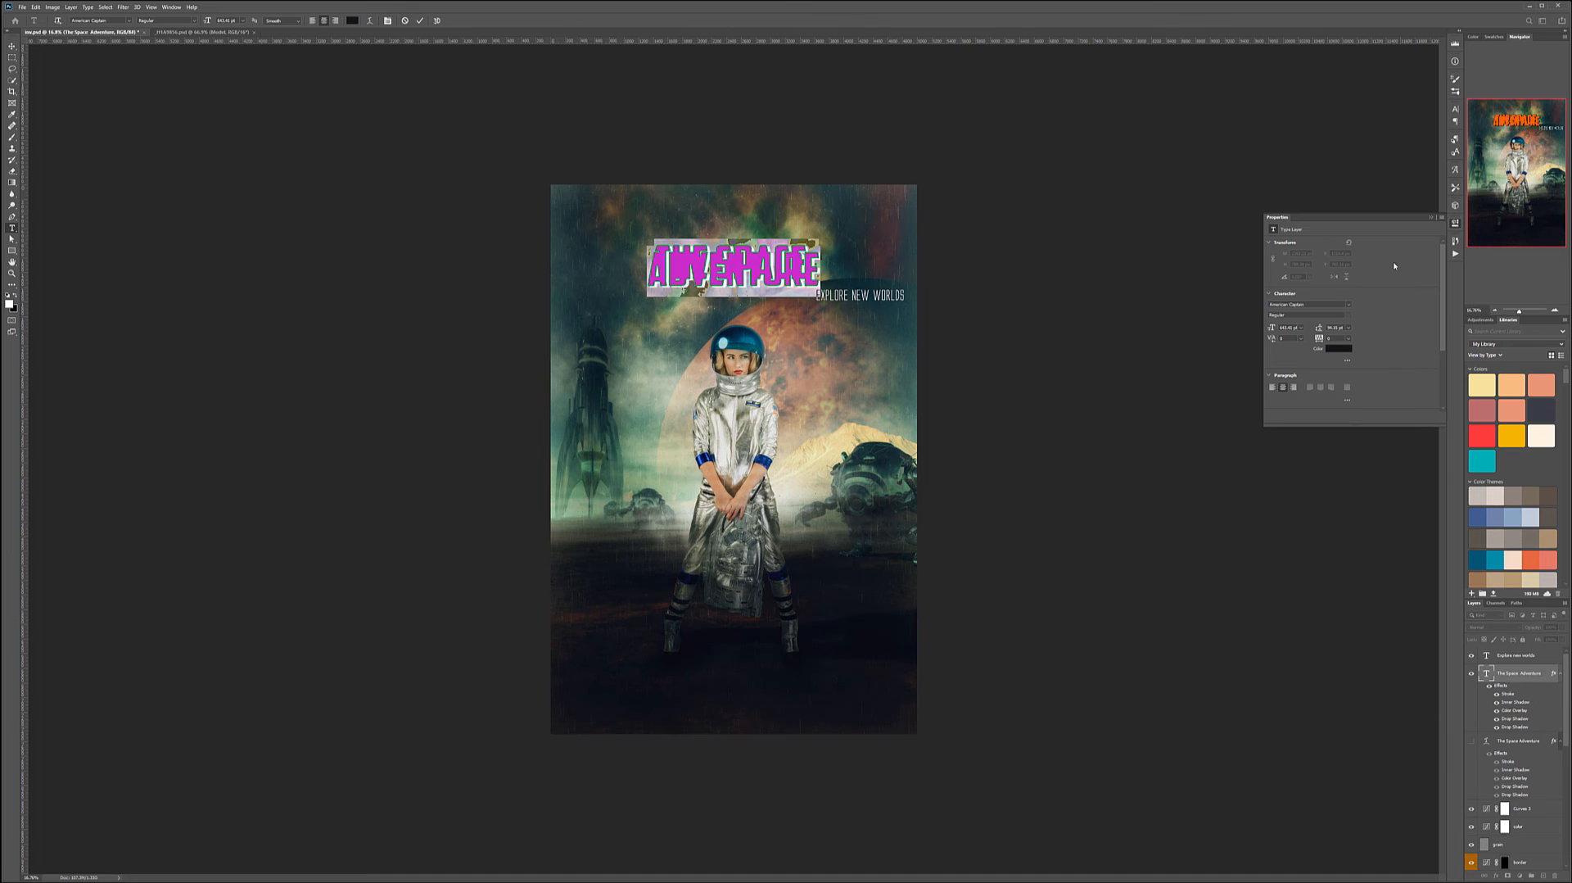
# - Set the title copy's leading to Auto and then tighten the line spacing between its two lines
pyautogui.click(1457, 171)
pyautogui.click(1457, 152)
pyautogui.click(1457, 151)
pyautogui.click(1456, 141)
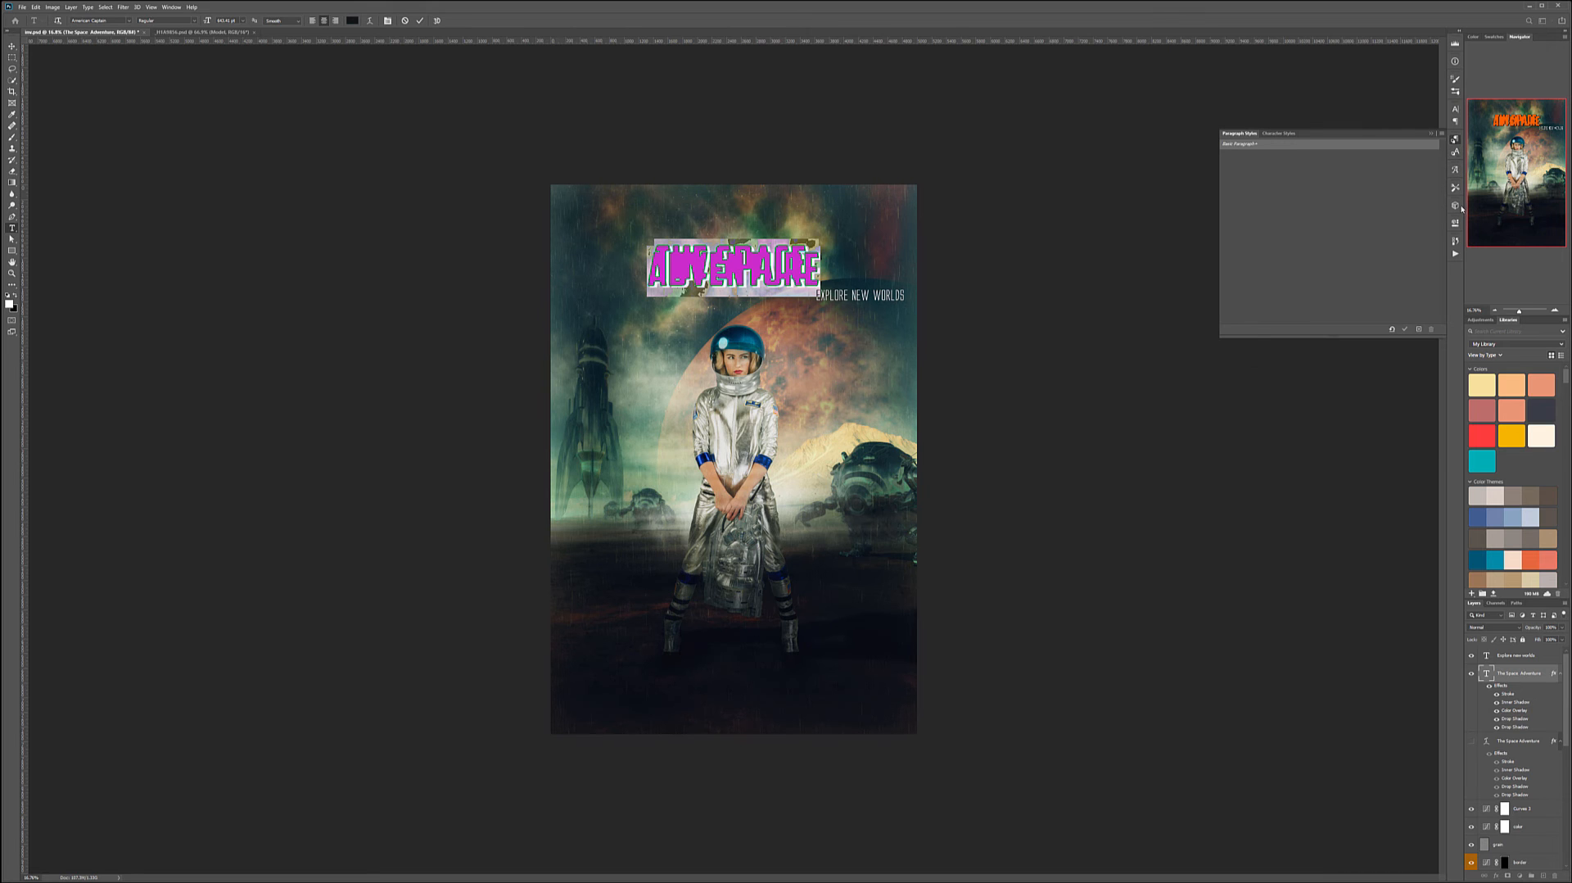
pyautogui.click(1454, 109)
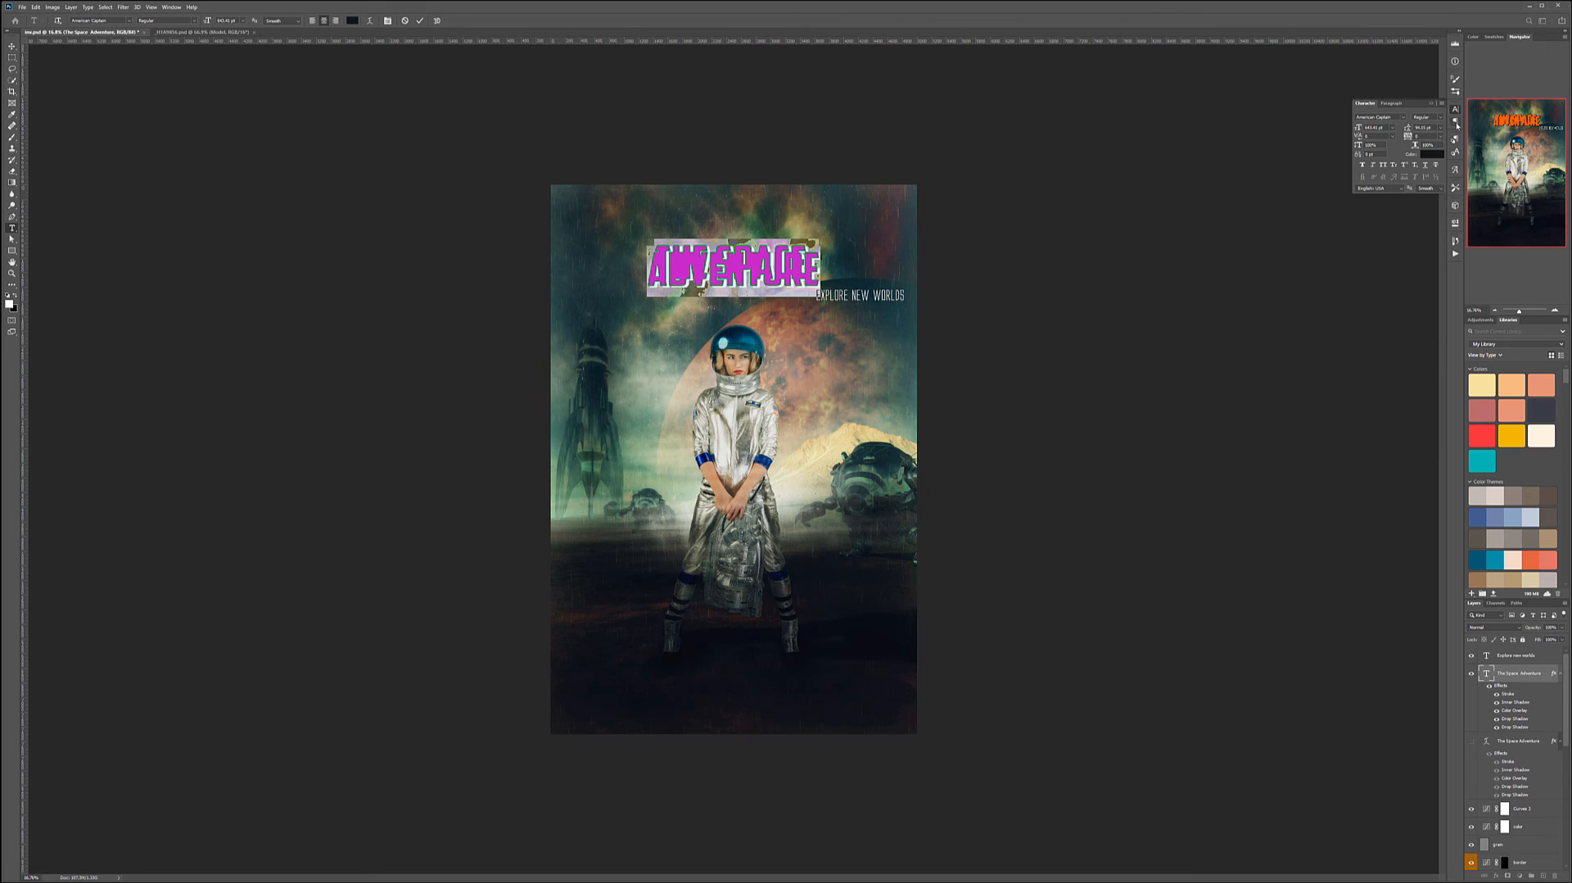
pyautogui.click(1439, 128)
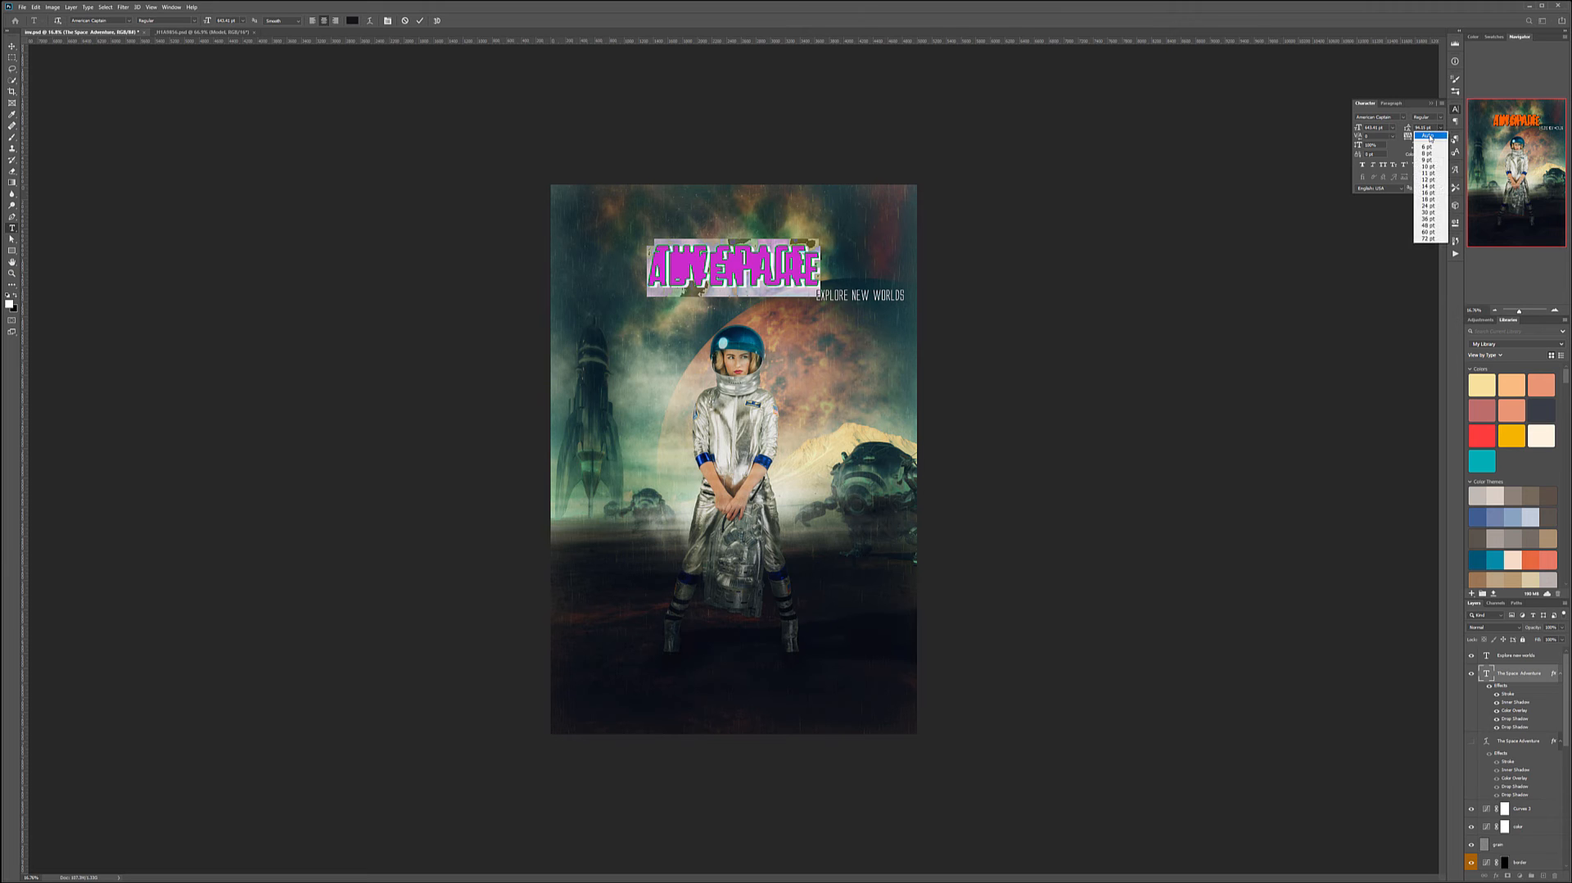
pyautogui.click(1427, 134)
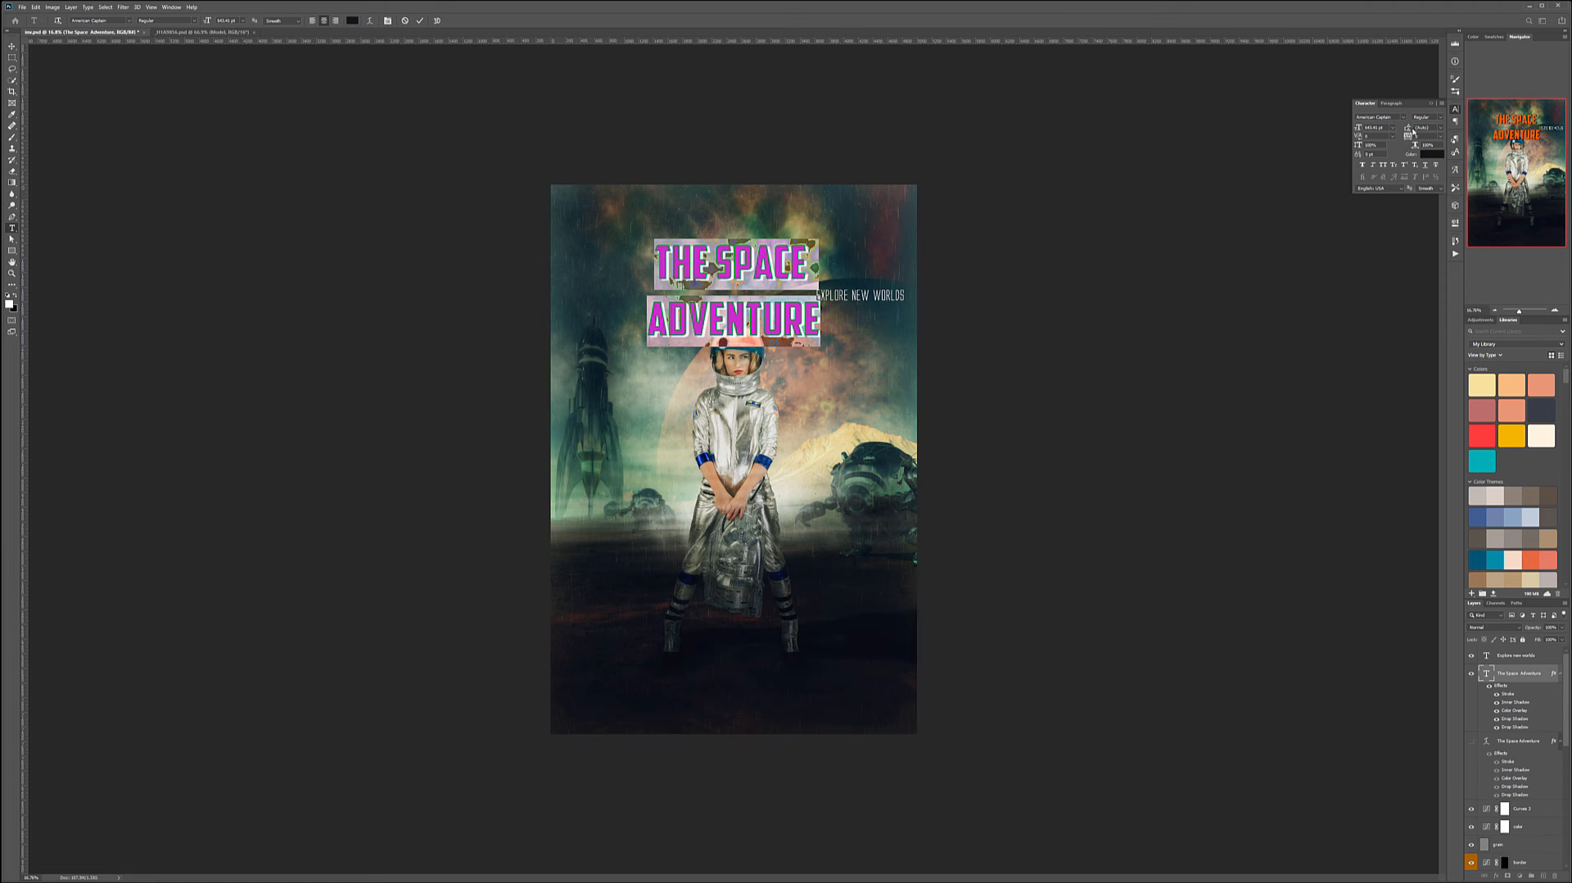
pyautogui.moveTo(1407, 128); pyautogui.dragTo(1333, 117)
# - Left-align the two-line title and move it to the poster's upper-left area
pyautogui.click(311, 20)
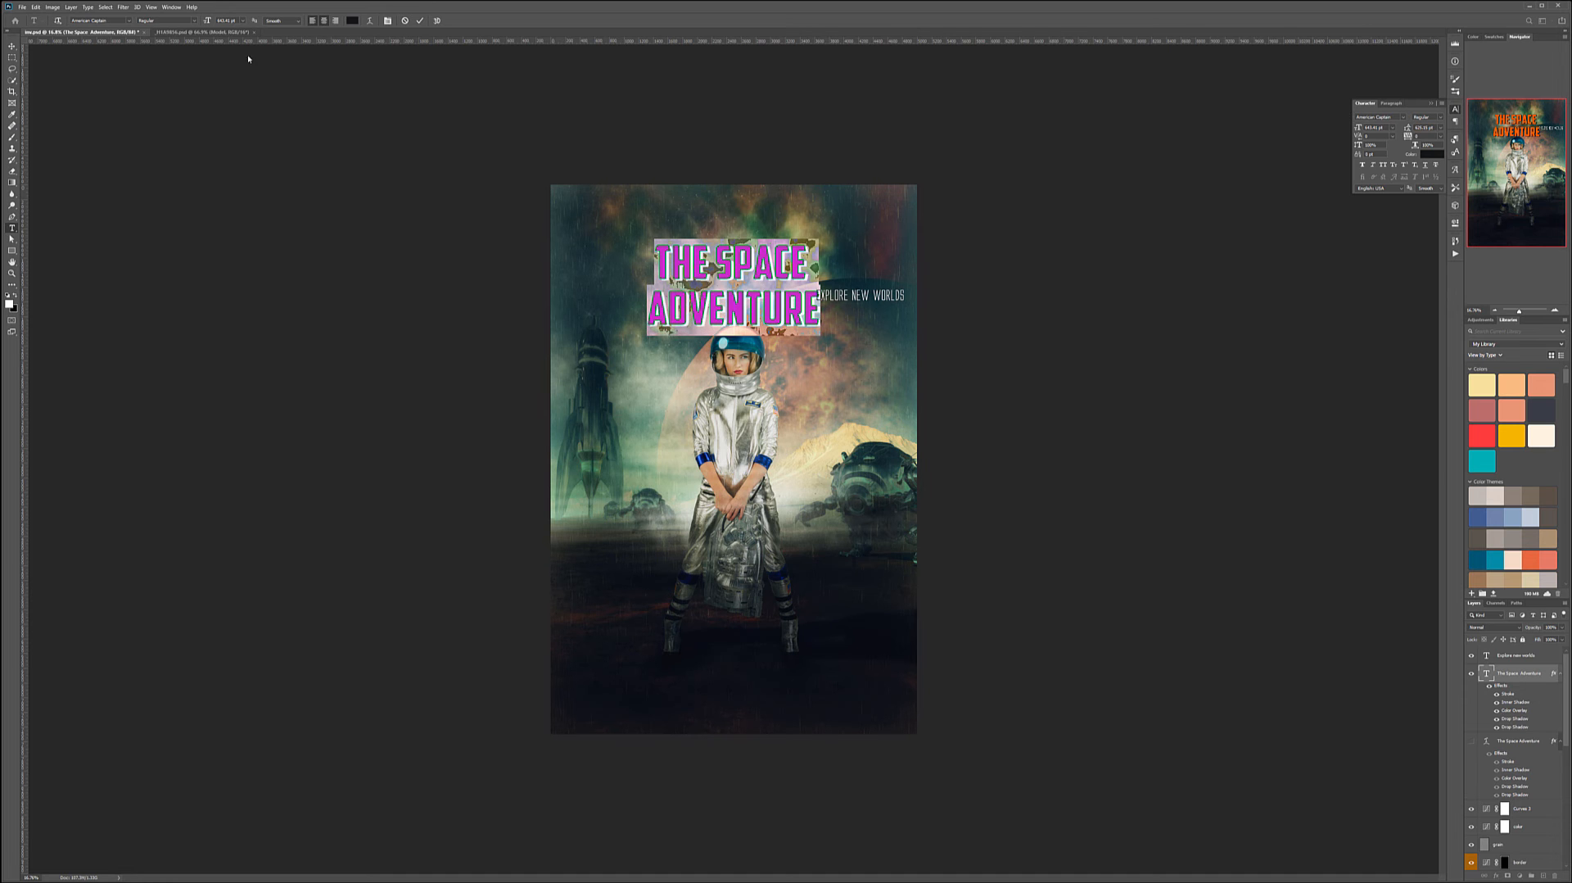
pyautogui.click(13, 46)
pyautogui.moveTo(823, 282); pyautogui.dragTo(649, 276)
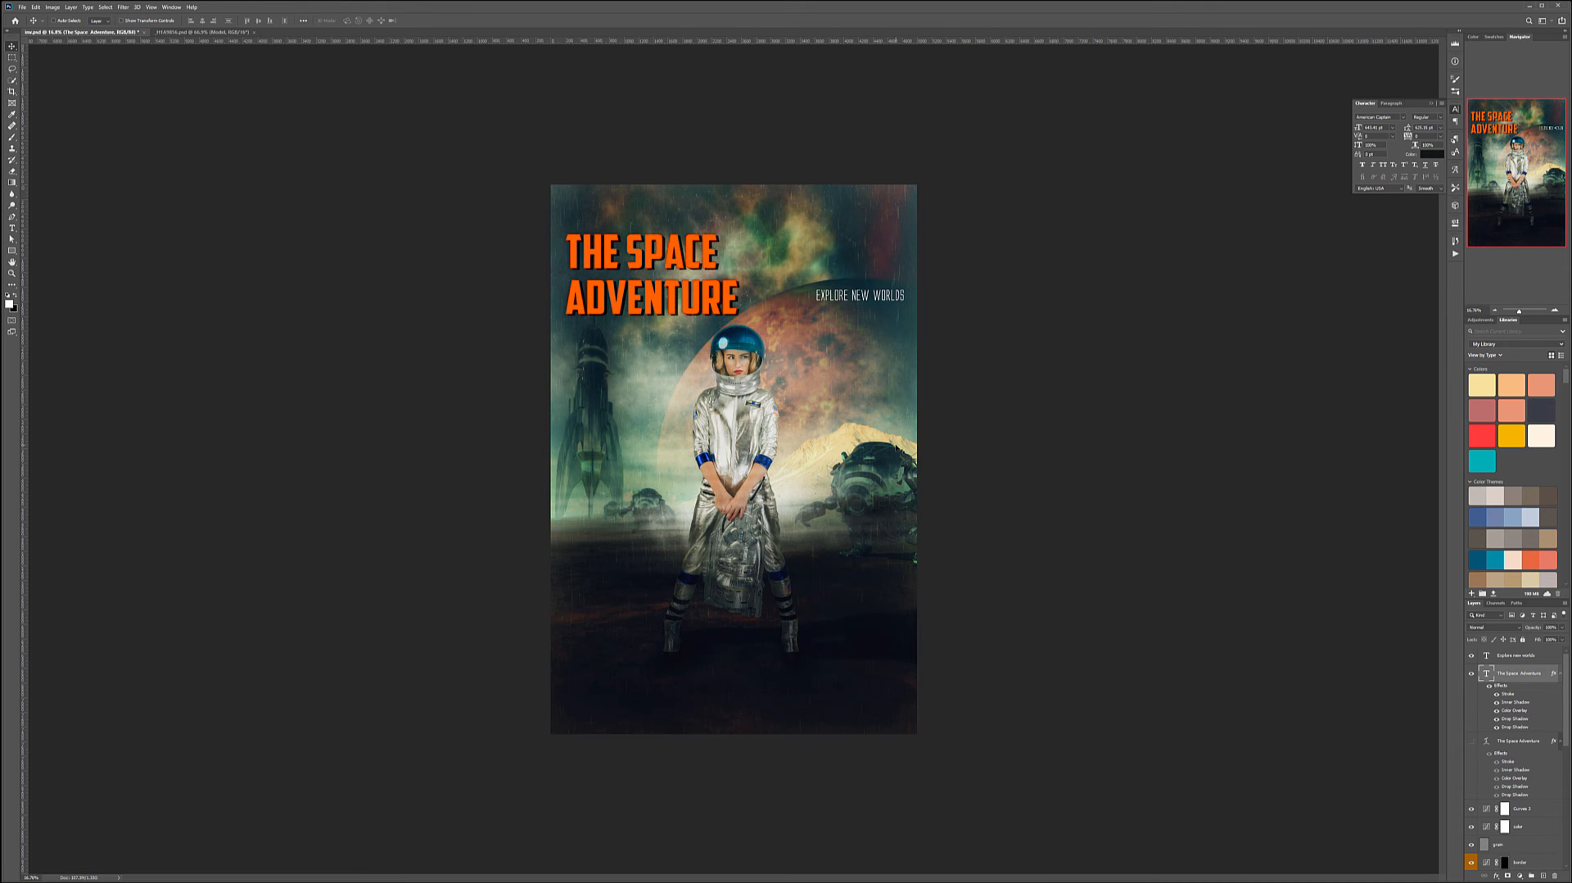
# - Move the subtitle beneath the two-line title on the left
pyautogui.click(1529, 657)
pyautogui.moveTo(835, 260); pyautogui.dragTo(607, 328)
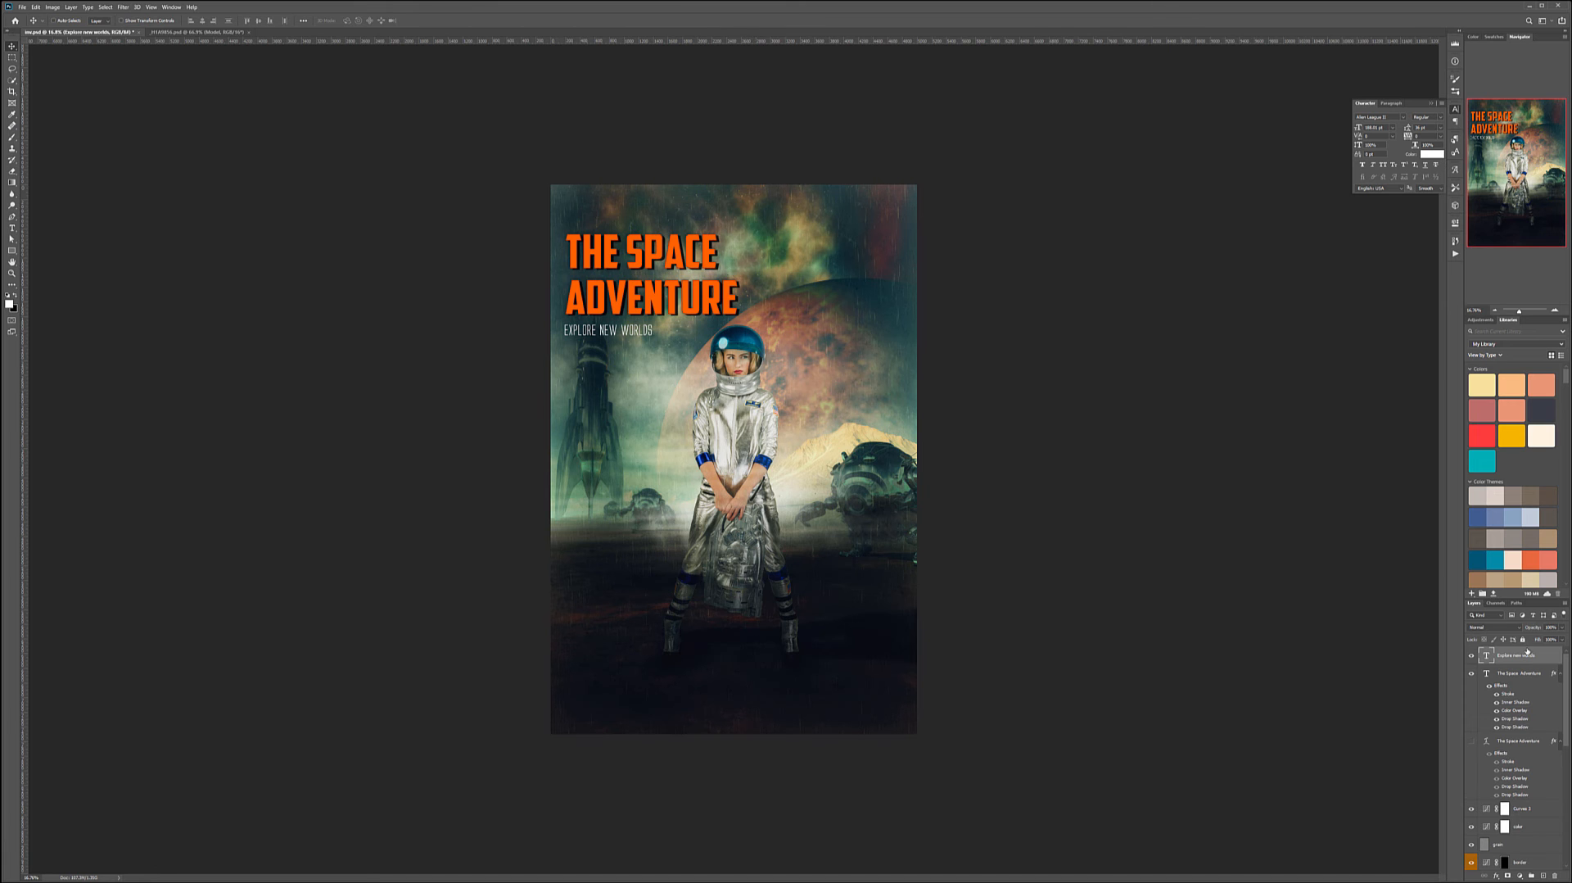
# - Enlarge the title's font size and line spacing, and nudge the title slightly upward
pyautogui.doubleClick(1486, 674)
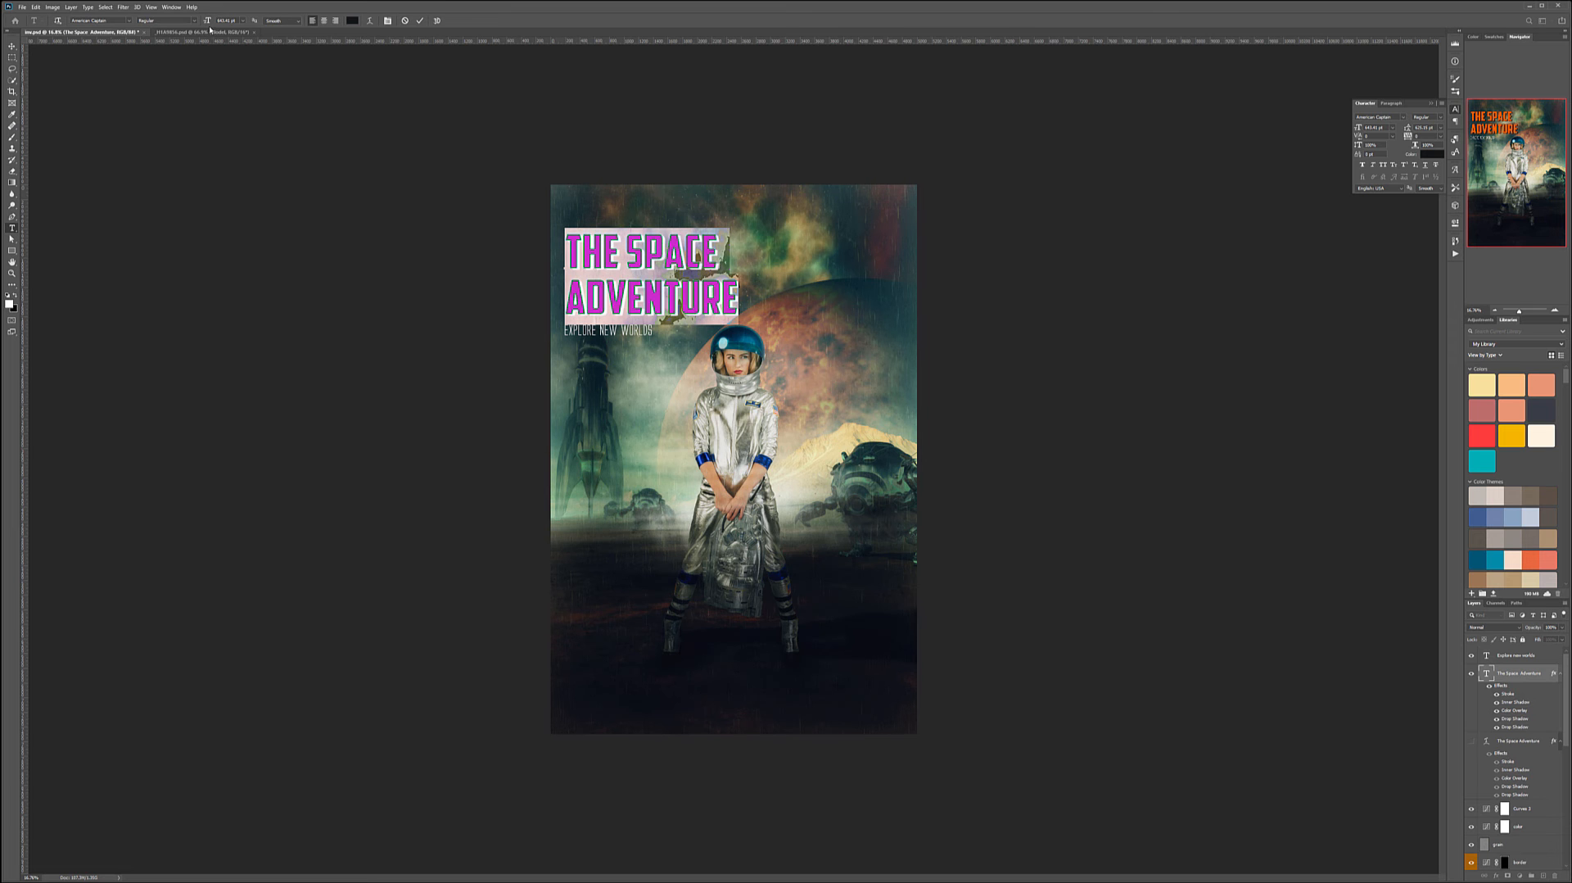
pyautogui.moveTo(208, 22); pyautogui.dragTo(426, 45)
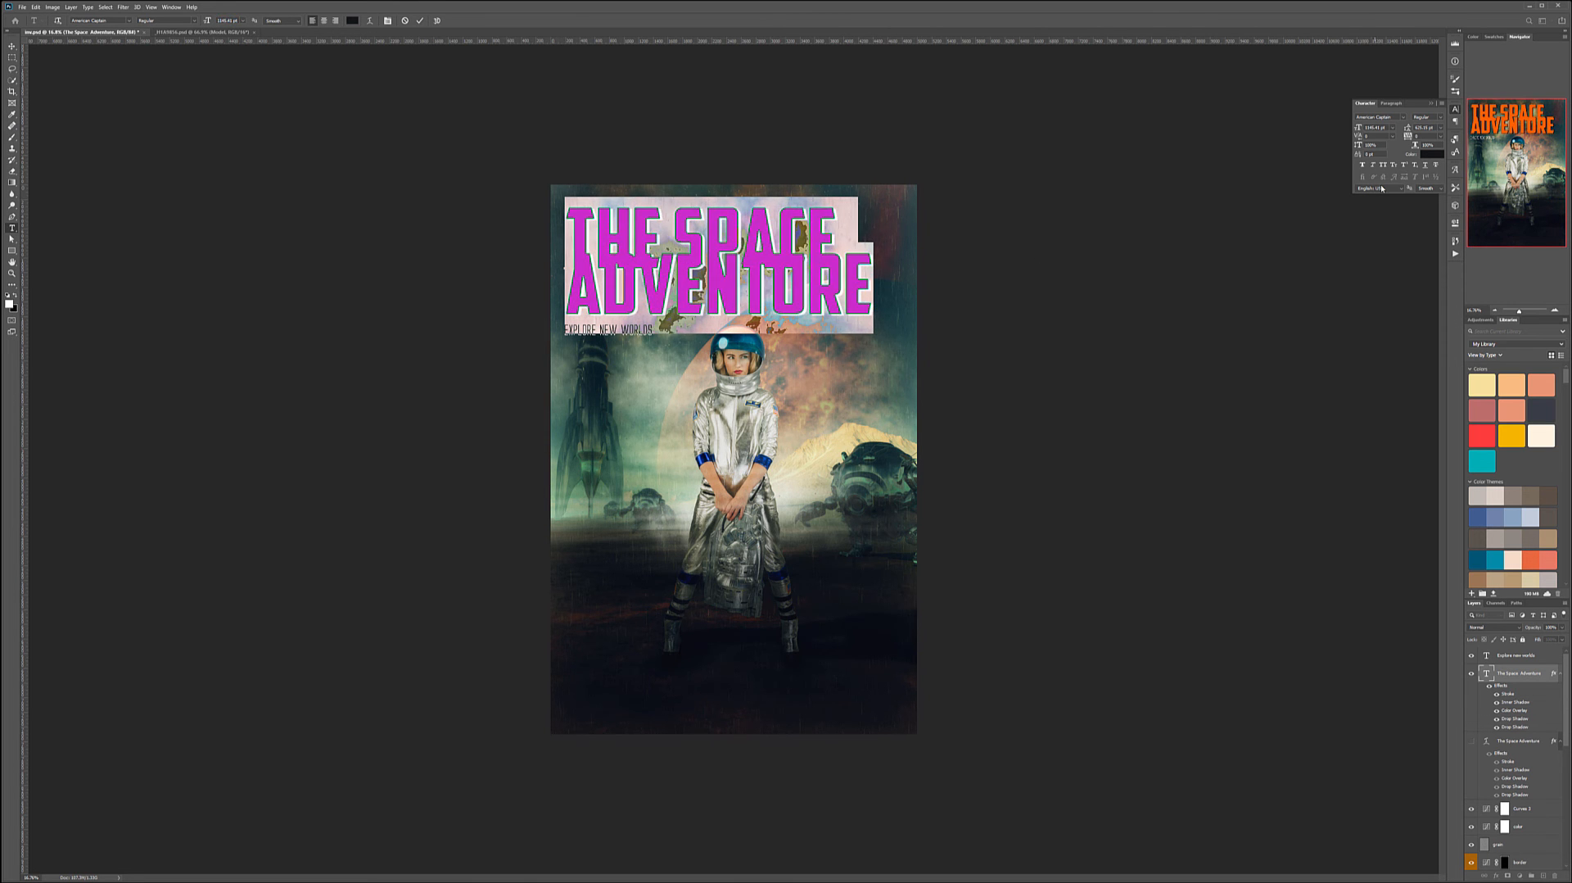
pyautogui.moveTo(1406, 128); pyautogui.dragTo(1527, 129)
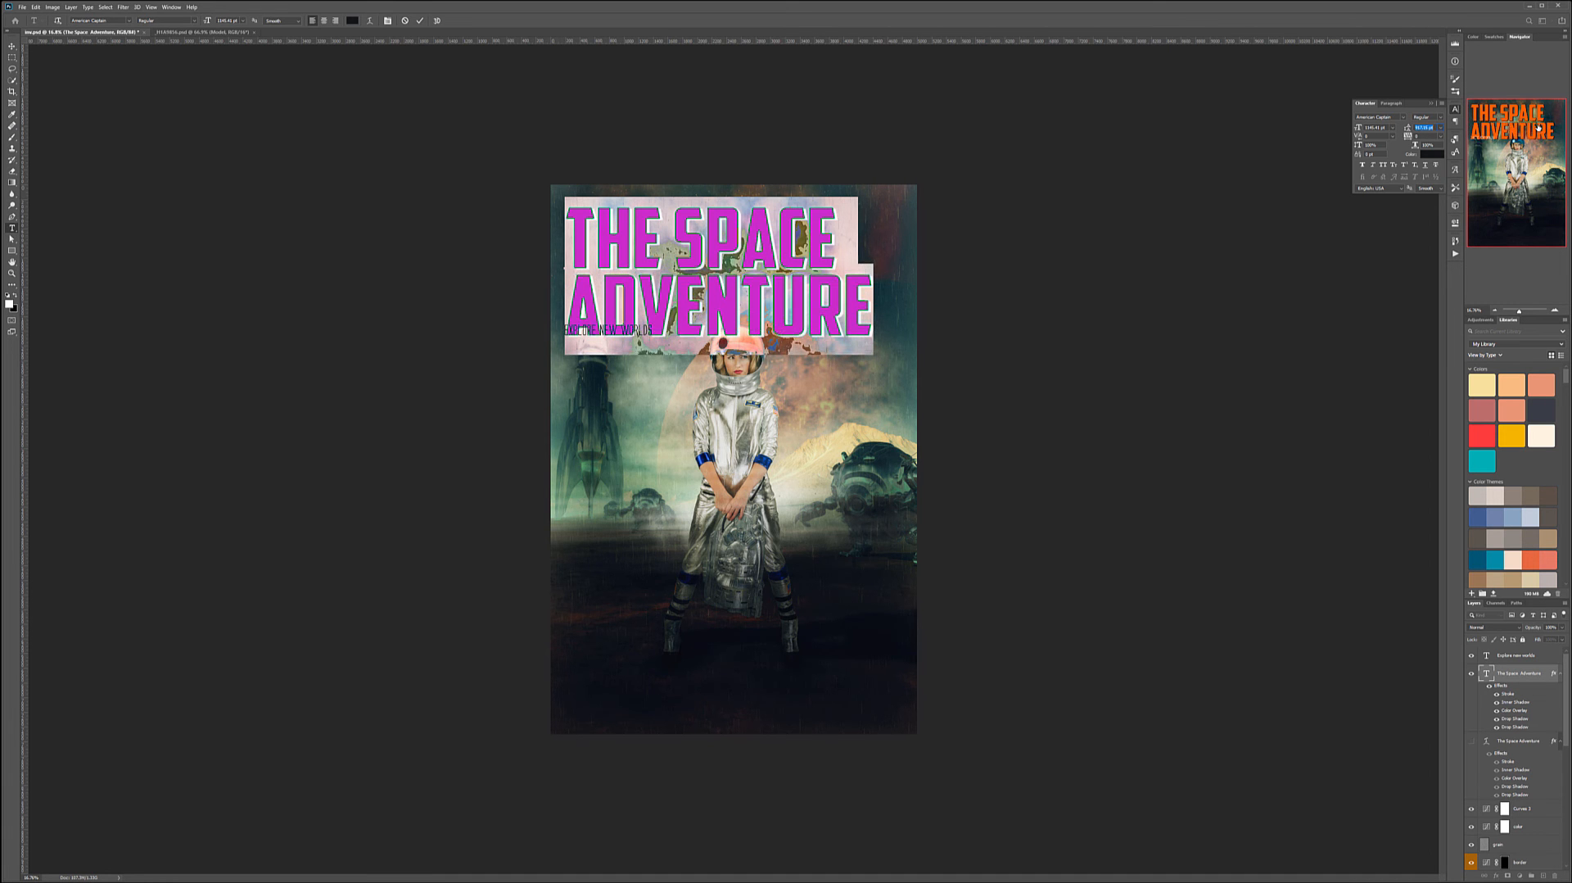
pyautogui.click(18, 47)
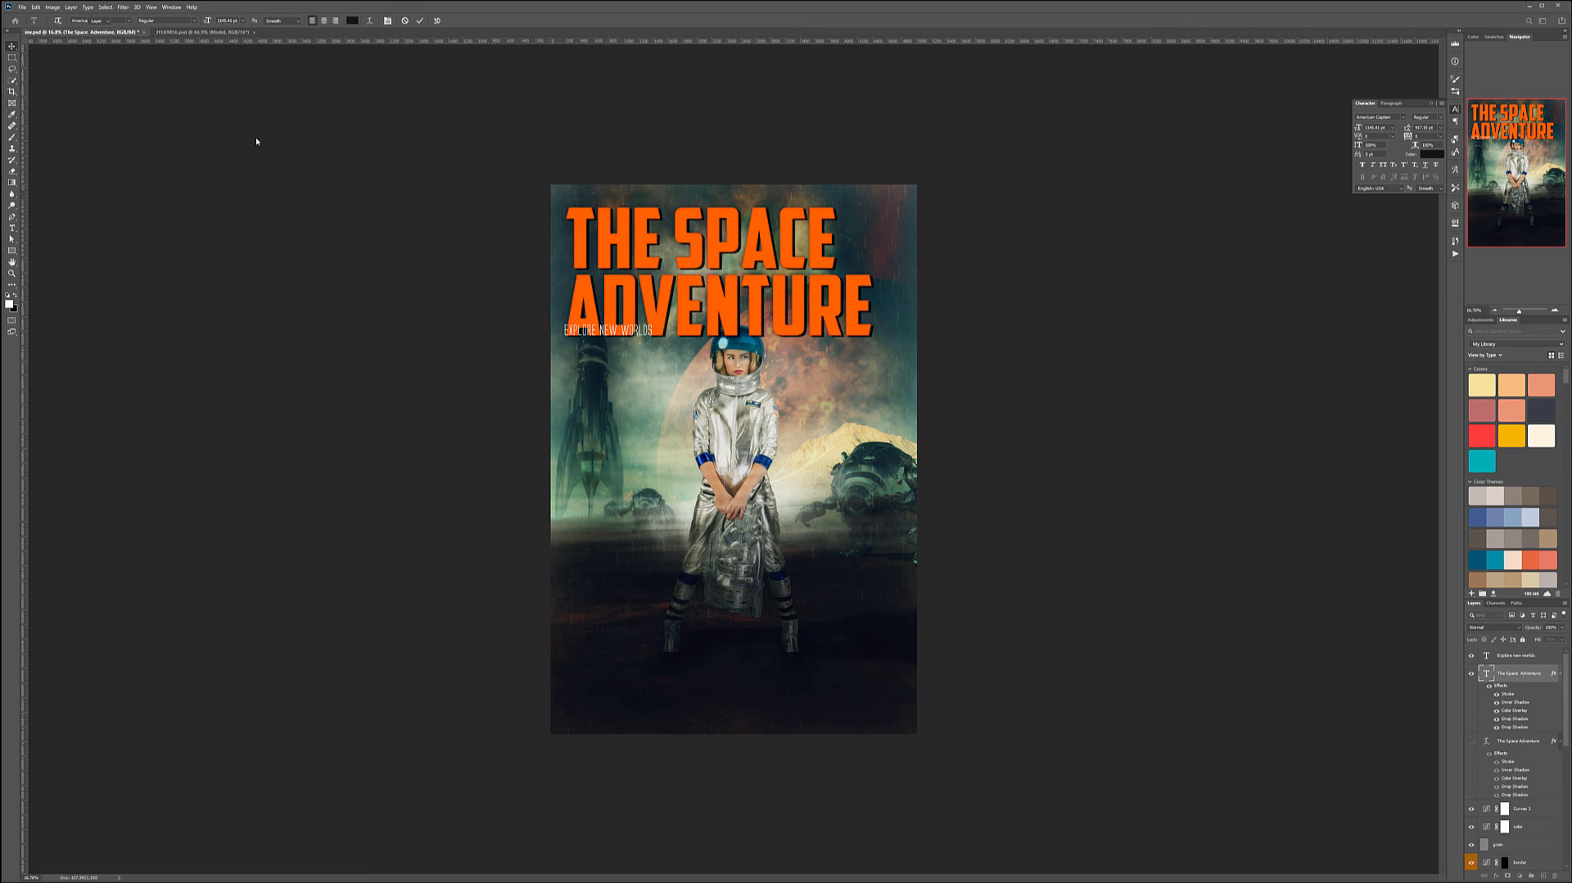
pyautogui.moveTo(749, 248)
pyautogui.mouseDown()
pyautogui.moveTo(766, 245)
pyautogui.moveTo(747, 244)
pyautogui.moveTo(757, 235)
pyautogui.mouseUp()
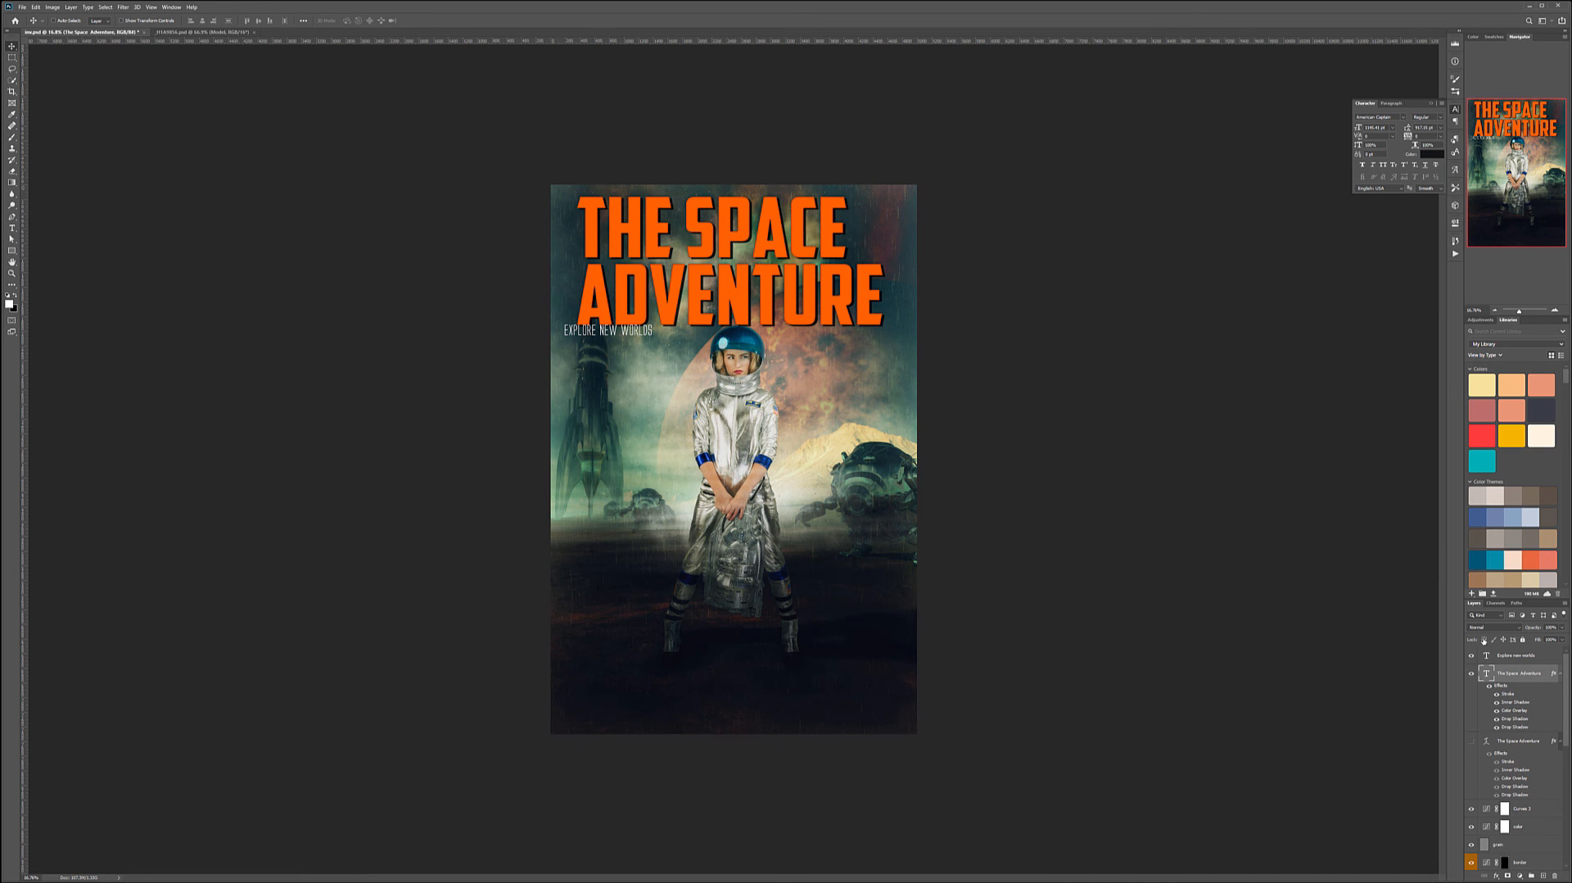
# - Nudge the subtitle slightly down and to the right under the title
pyautogui.click(1501, 659)
pyautogui.moveTo(639, 361)
pyautogui.mouseDown()
pyautogui.moveTo(684, 379)
pyautogui.moveTo(655, 374)
pyautogui.mouseUp()
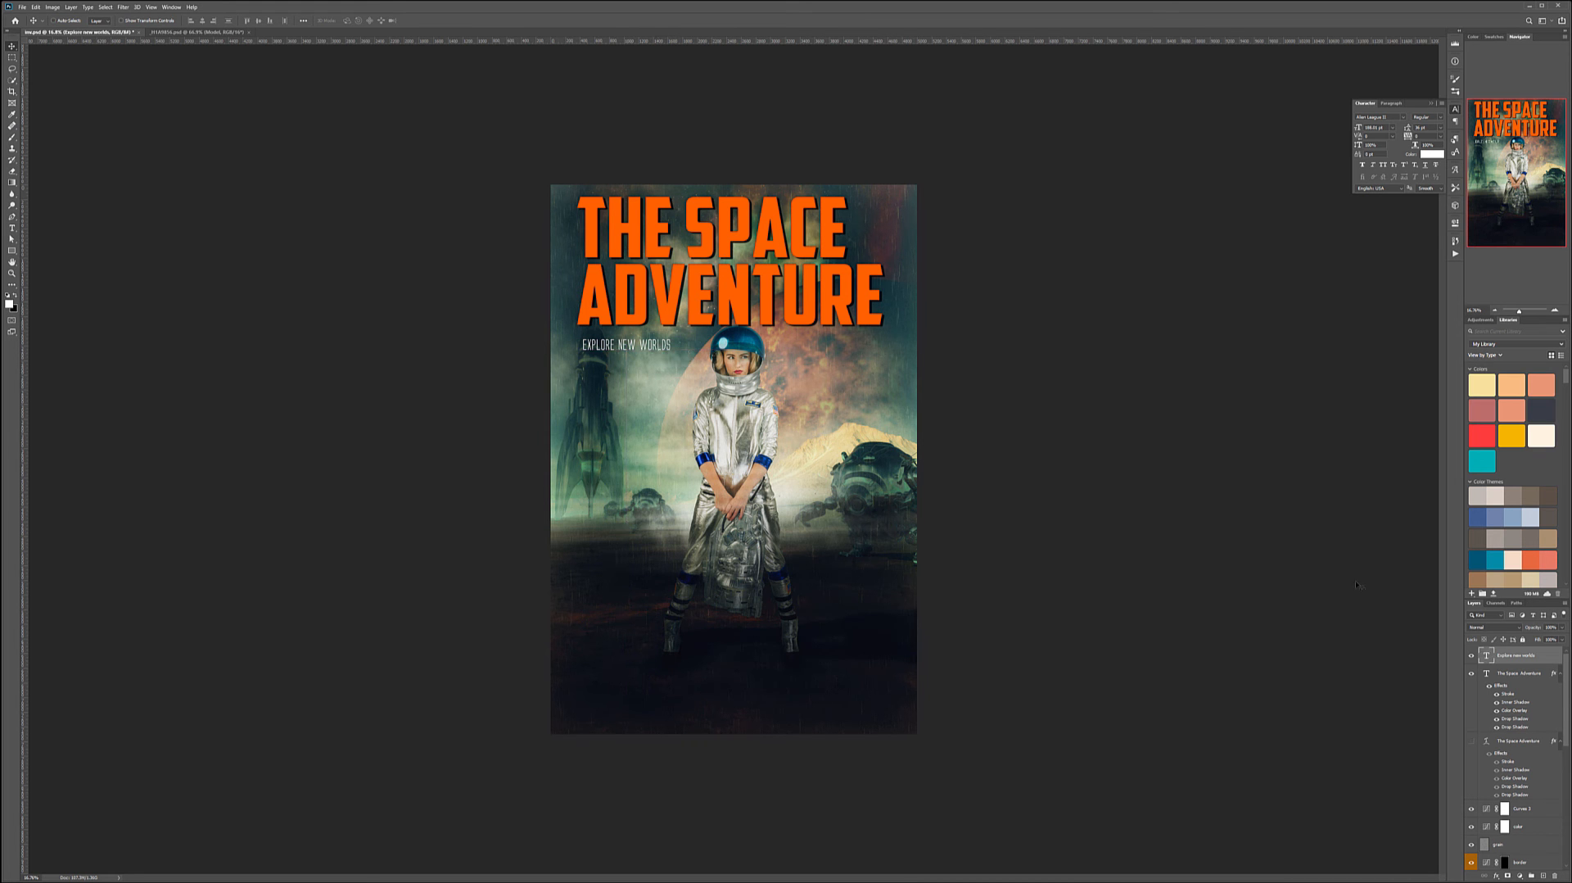
# - Scale the title down slightly with Free Transform and reposition it at the top
pyautogui.click(1487, 673)
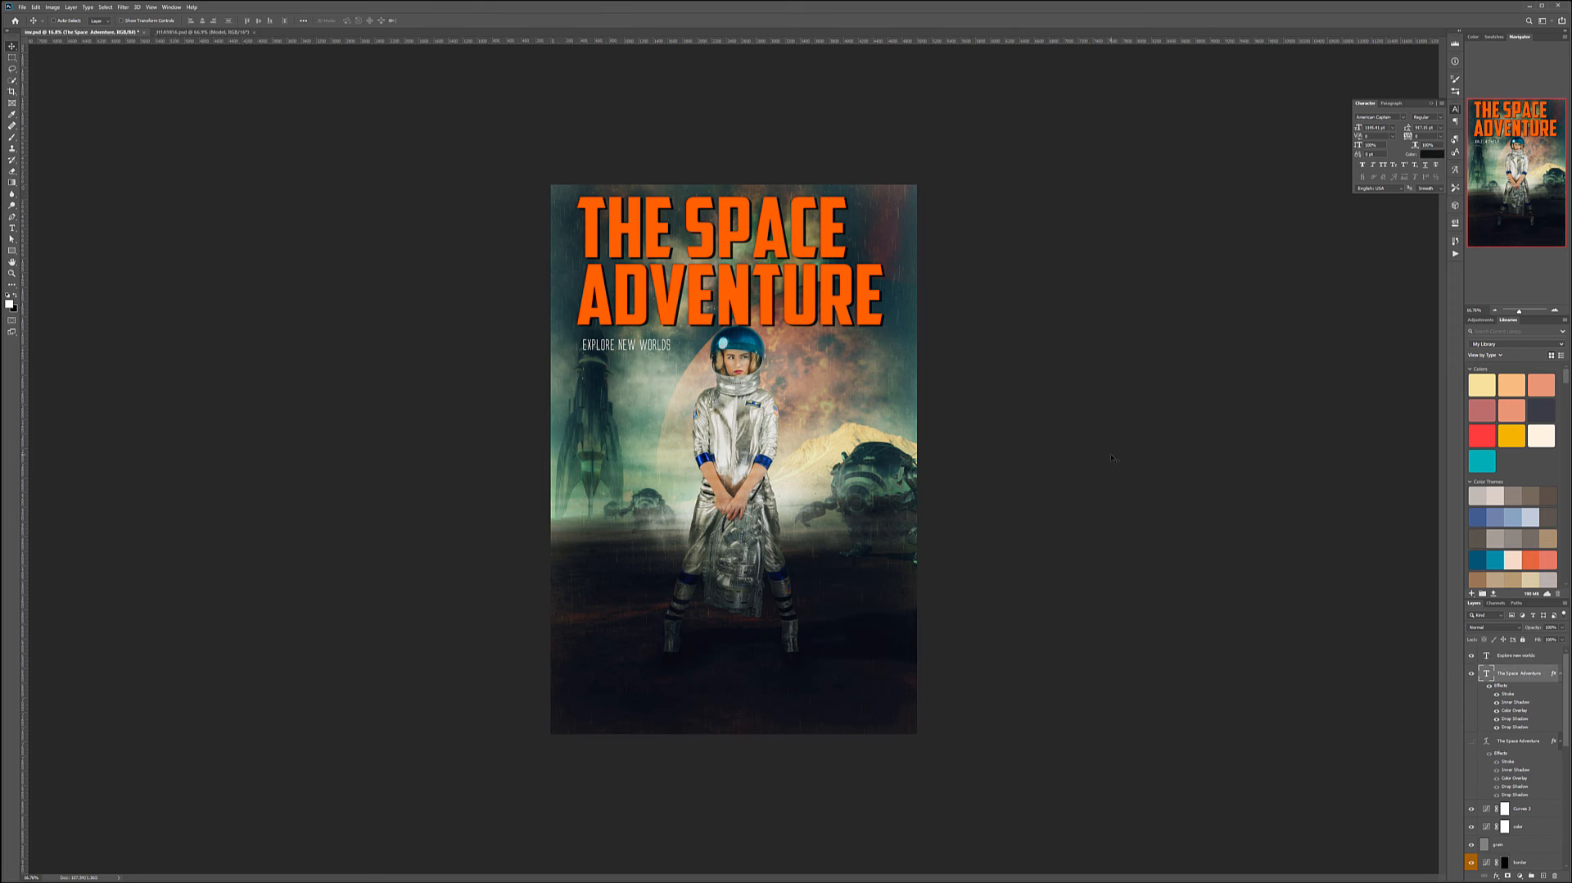
pyautogui.hotkey('ctrl', 't')
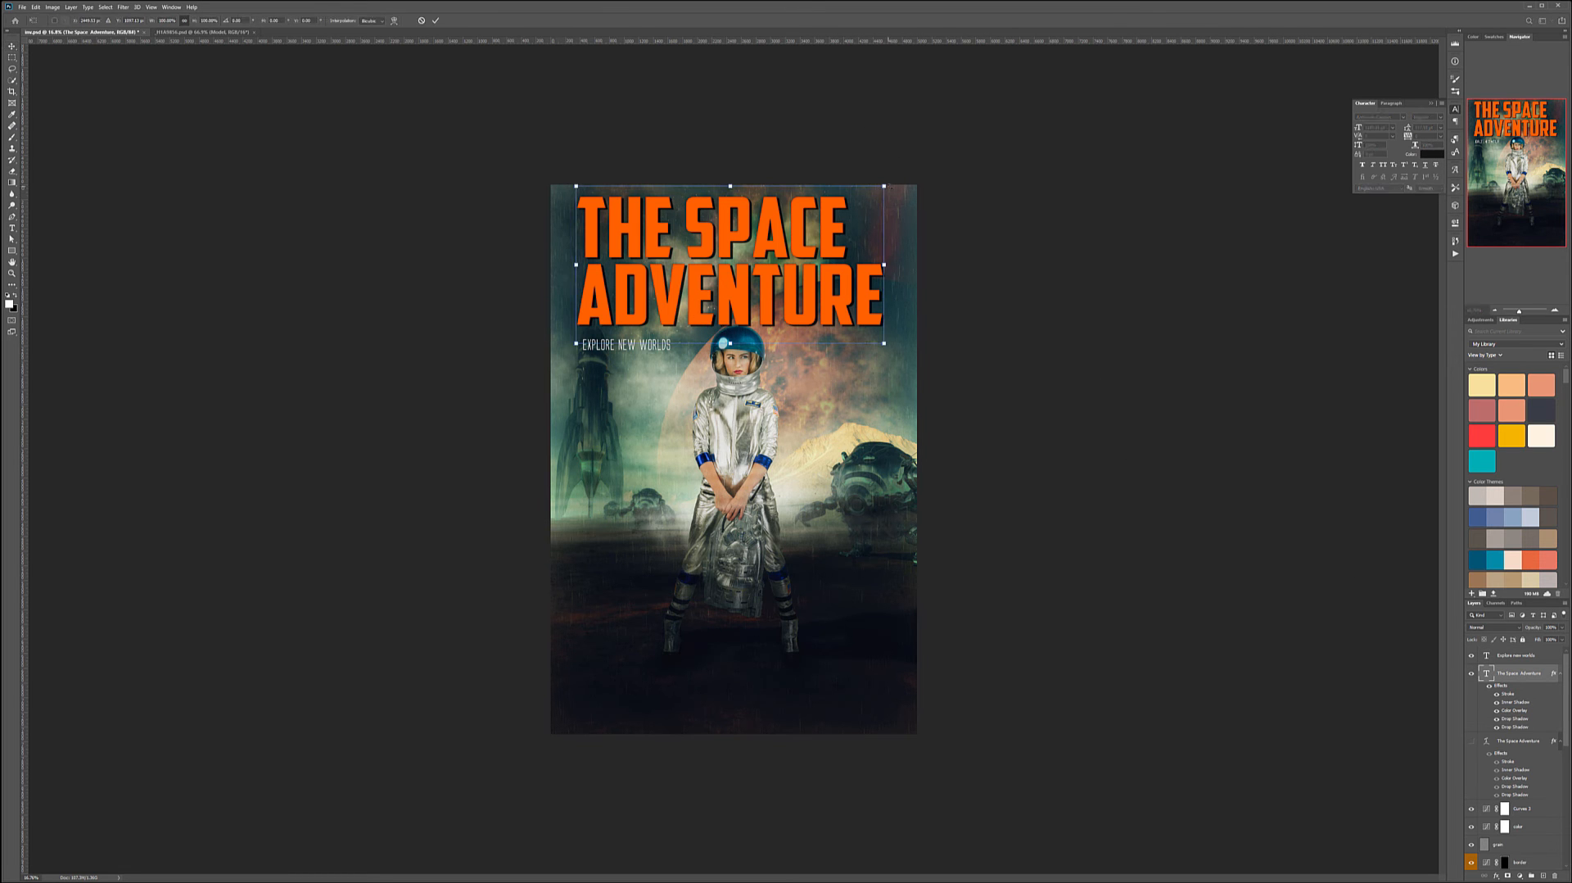
pyautogui.moveTo(874, 189); pyautogui.dragTo(863, 196)
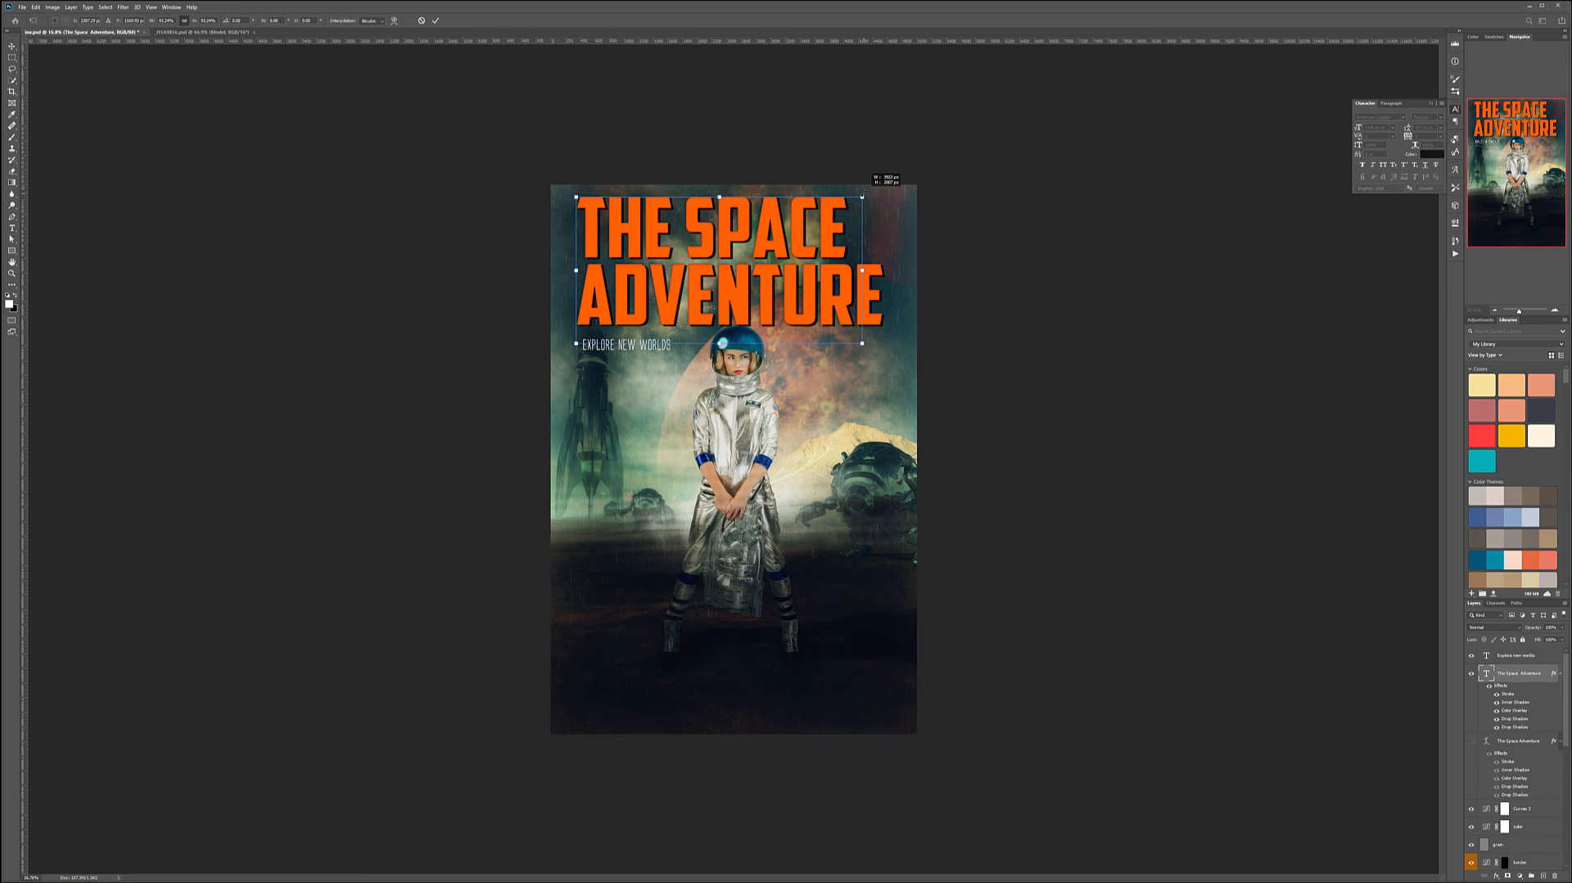
pyautogui.moveTo(719, 343); pyautogui.dragTo(719, 336)
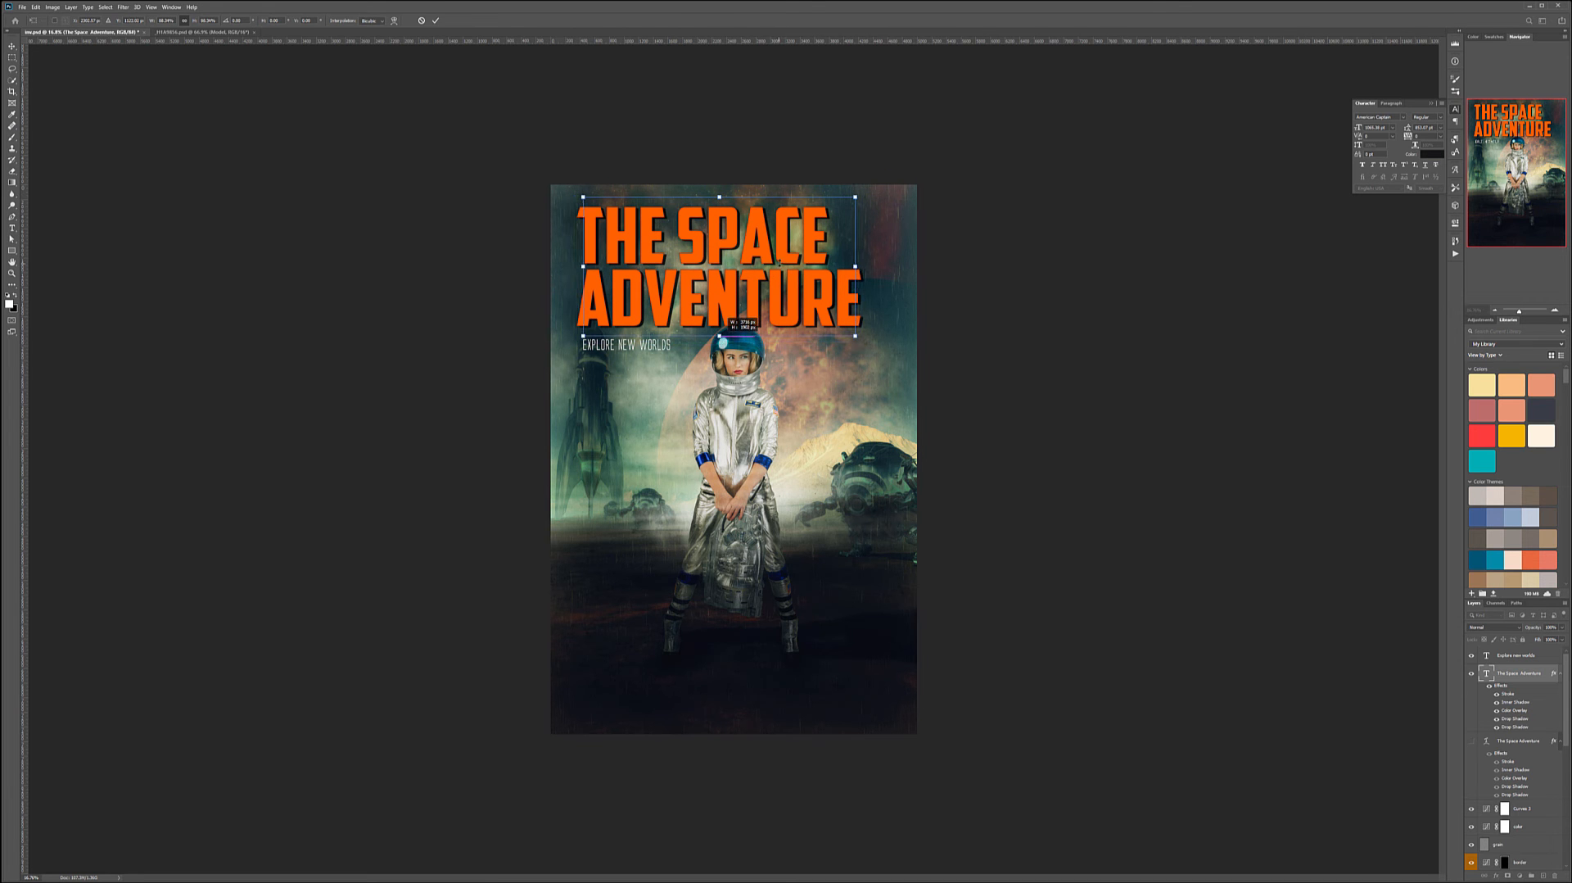
pyautogui.press('Return')
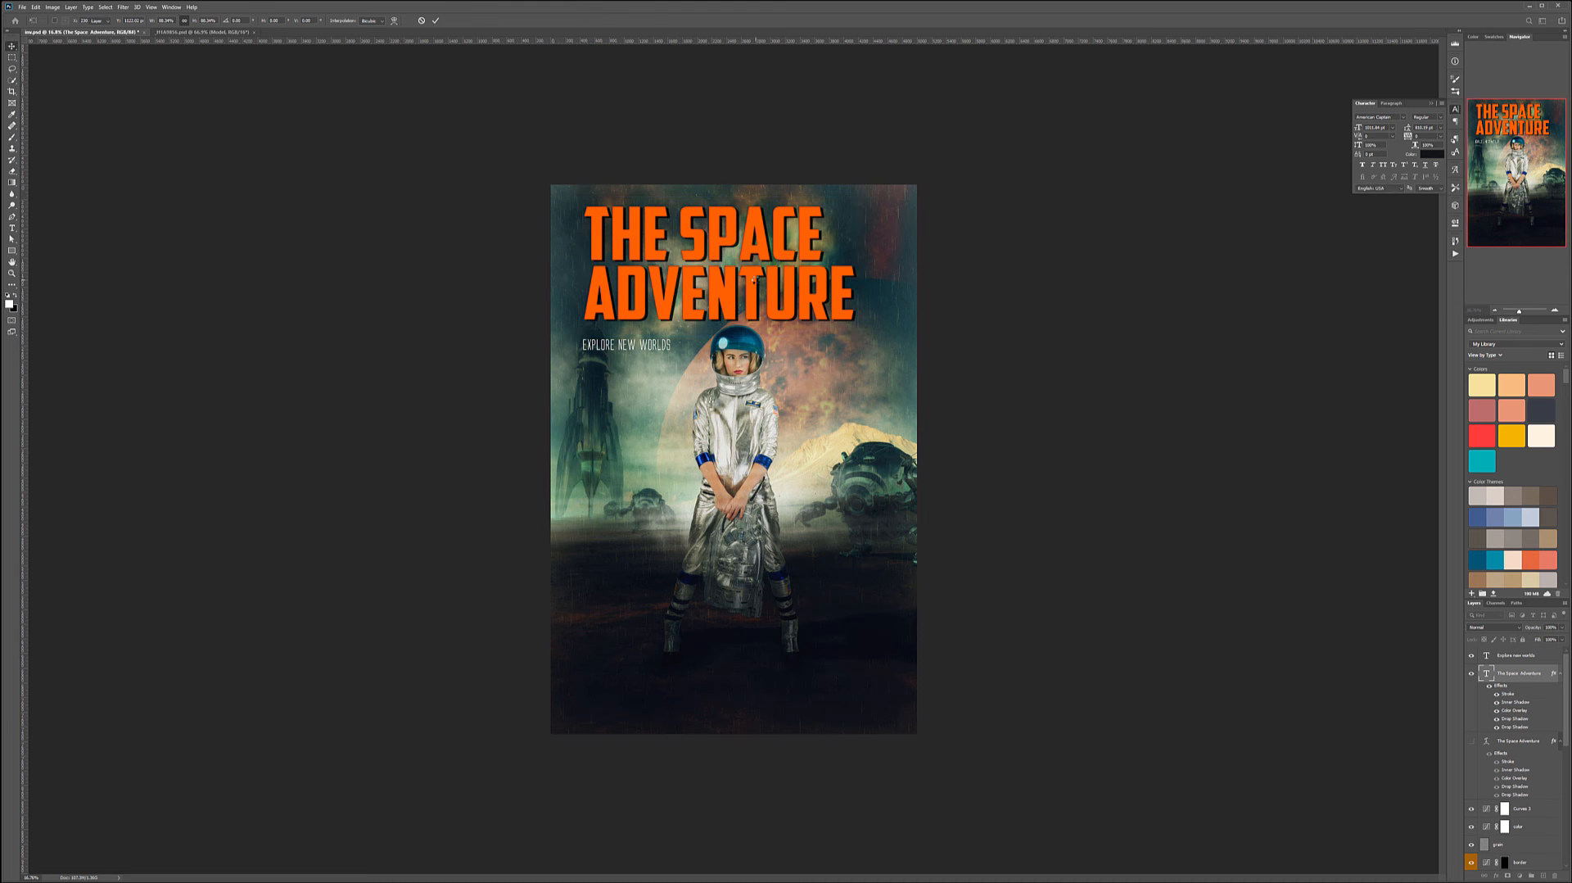
pyautogui.moveTo(752, 262)
pyautogui.mouseDown()
pyautogui.moveTo(741, 255)
pyautogui.moveTo(766, 255)
pyautogui.mouseUp()
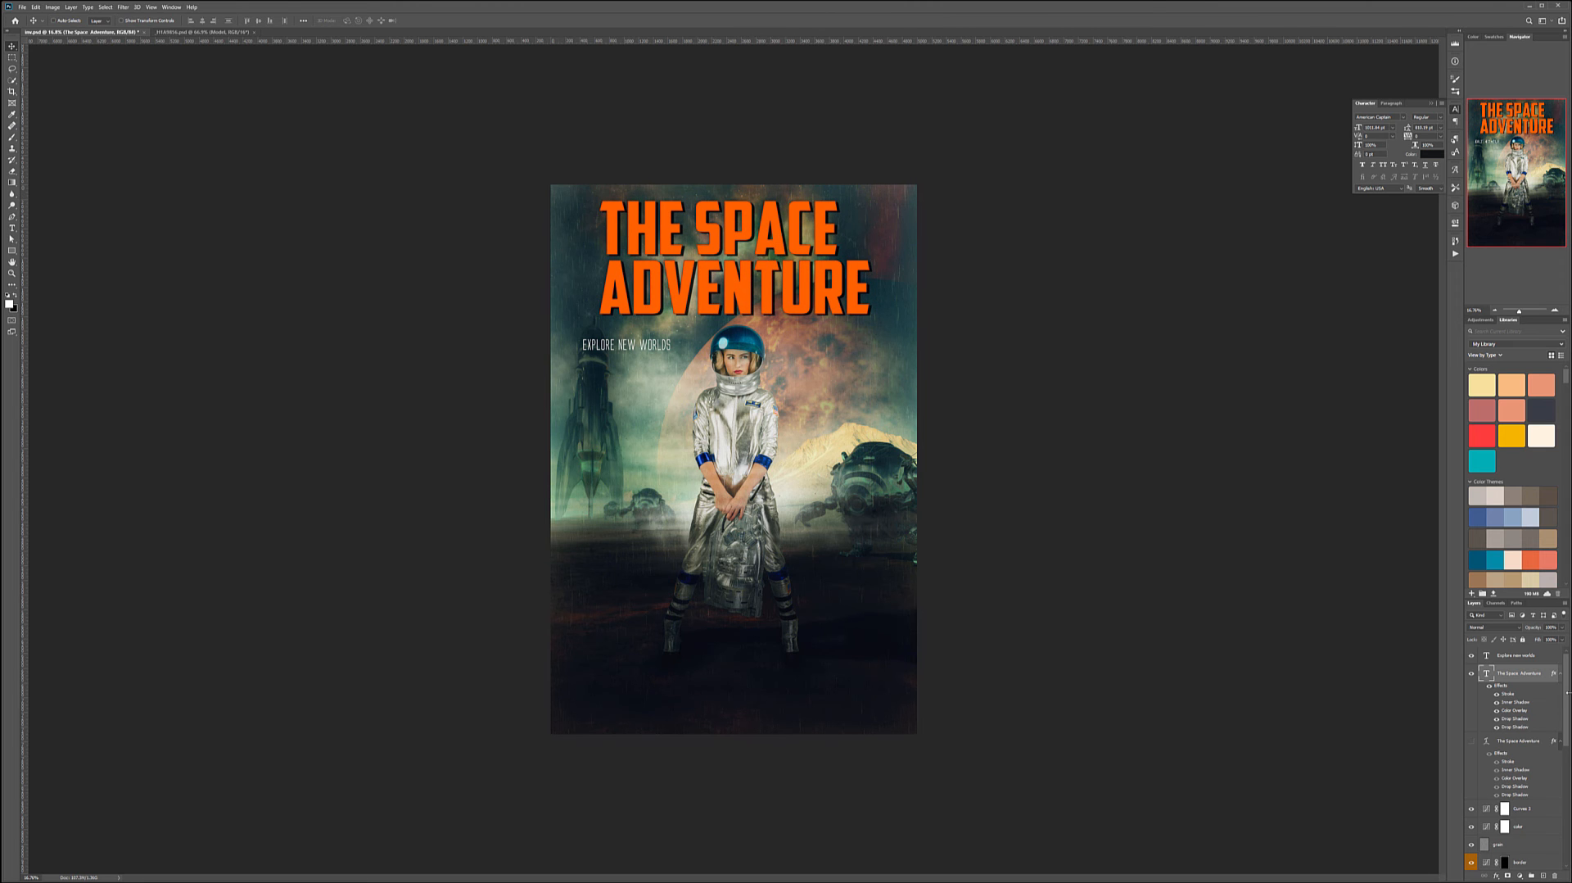
# - Right-align the title text and move the title toward the poster's right side
pyautogui.doubleClick(1488, 672)
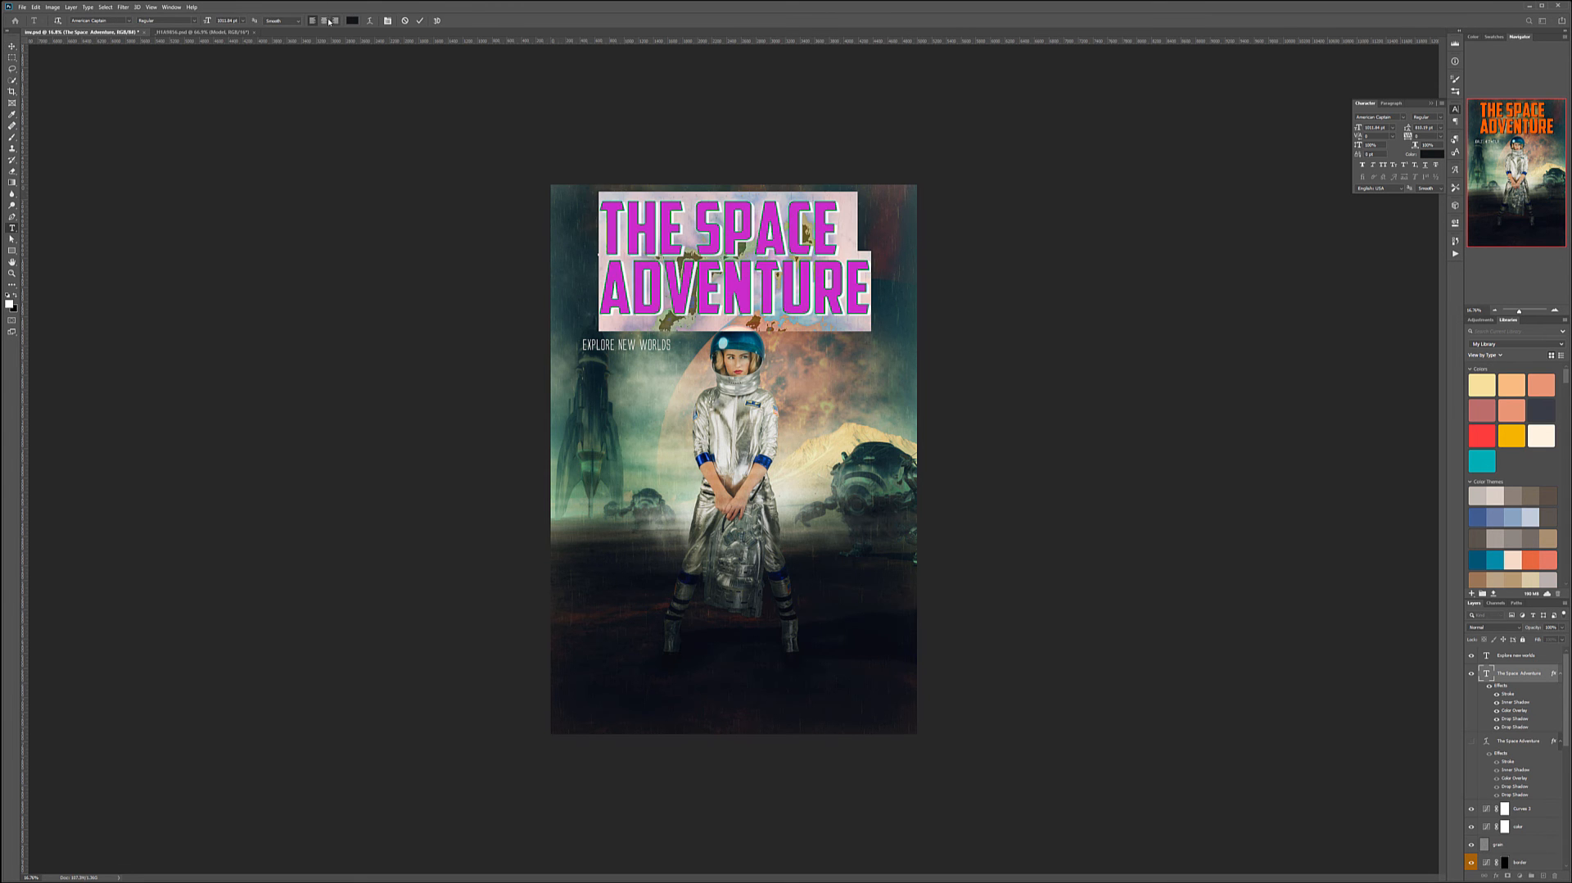
pyautogui.click(324, 21)
pyautogui.click(11, 46)
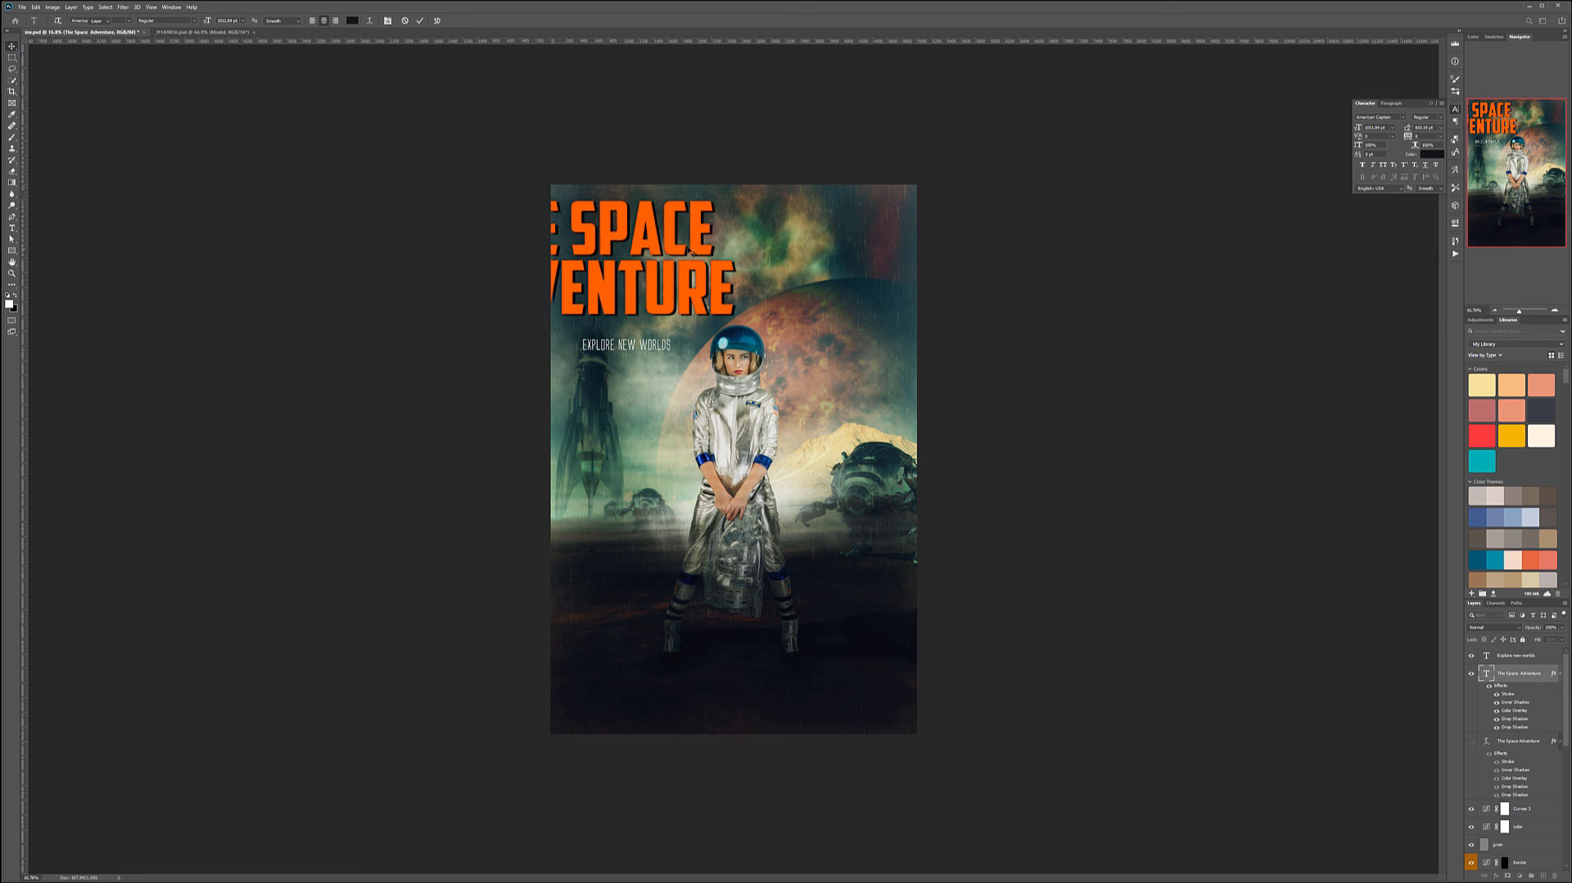
pyautogui.moveTo(664, 251); pyautogui.dragTo(811, 250)
# - Move the subtitle beneath the right end of the title
pyautogui.click(1504, 655)
pyautogui.moveTo(618, 348); pyautogui.dragTo(821, 338)
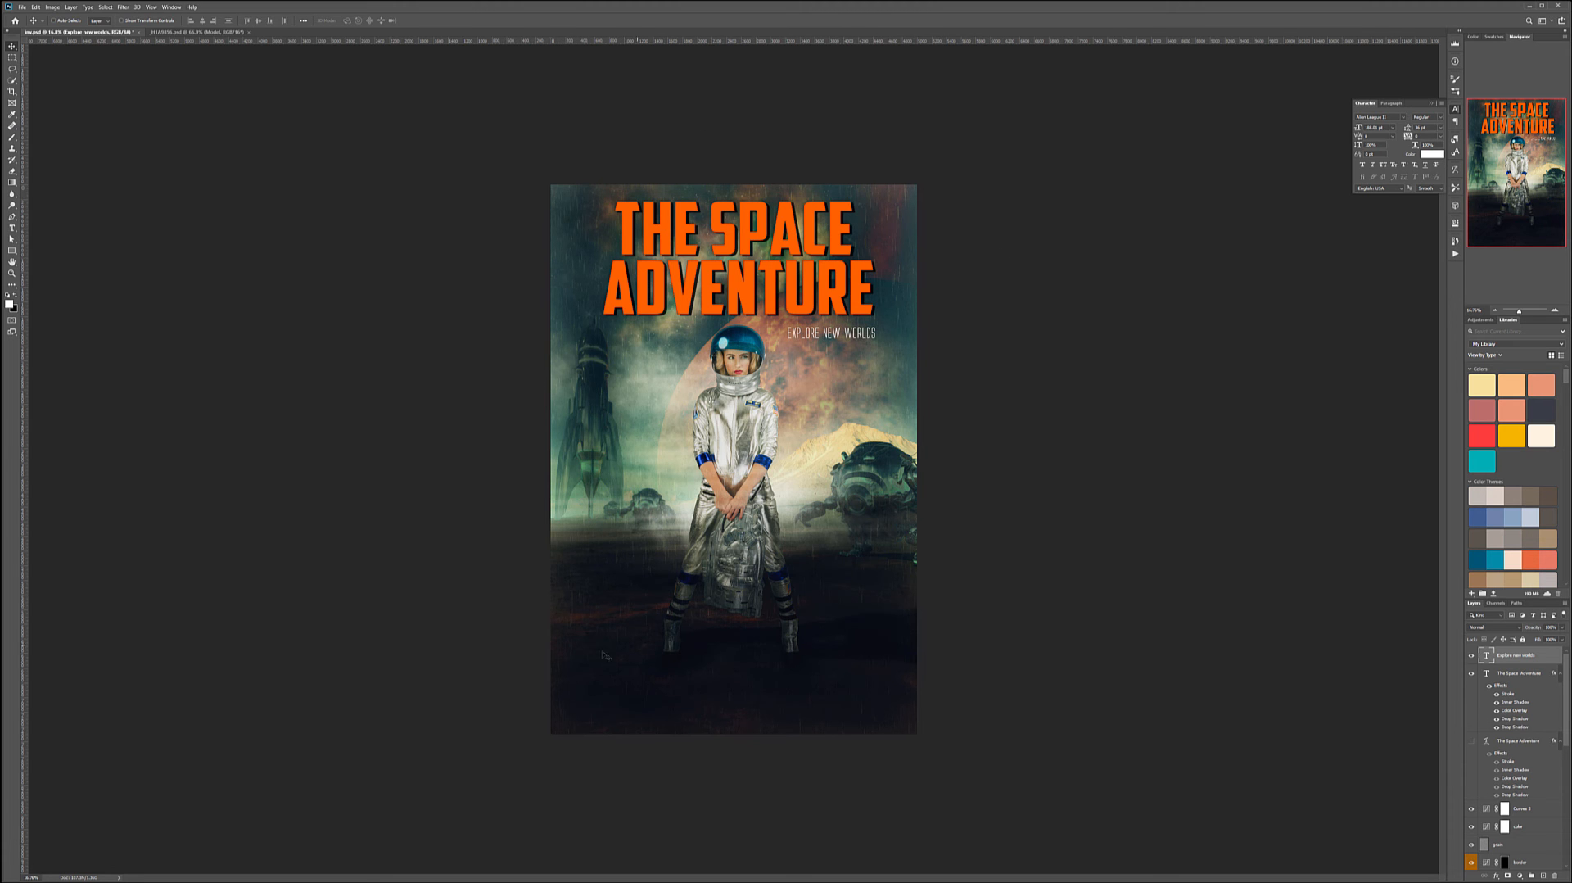
# - Add a new text layer near the poster's bottom with a byline of "BY" followed by the author's name
pyautogui.click(11, 228)
pyautogui.click(586, 674)
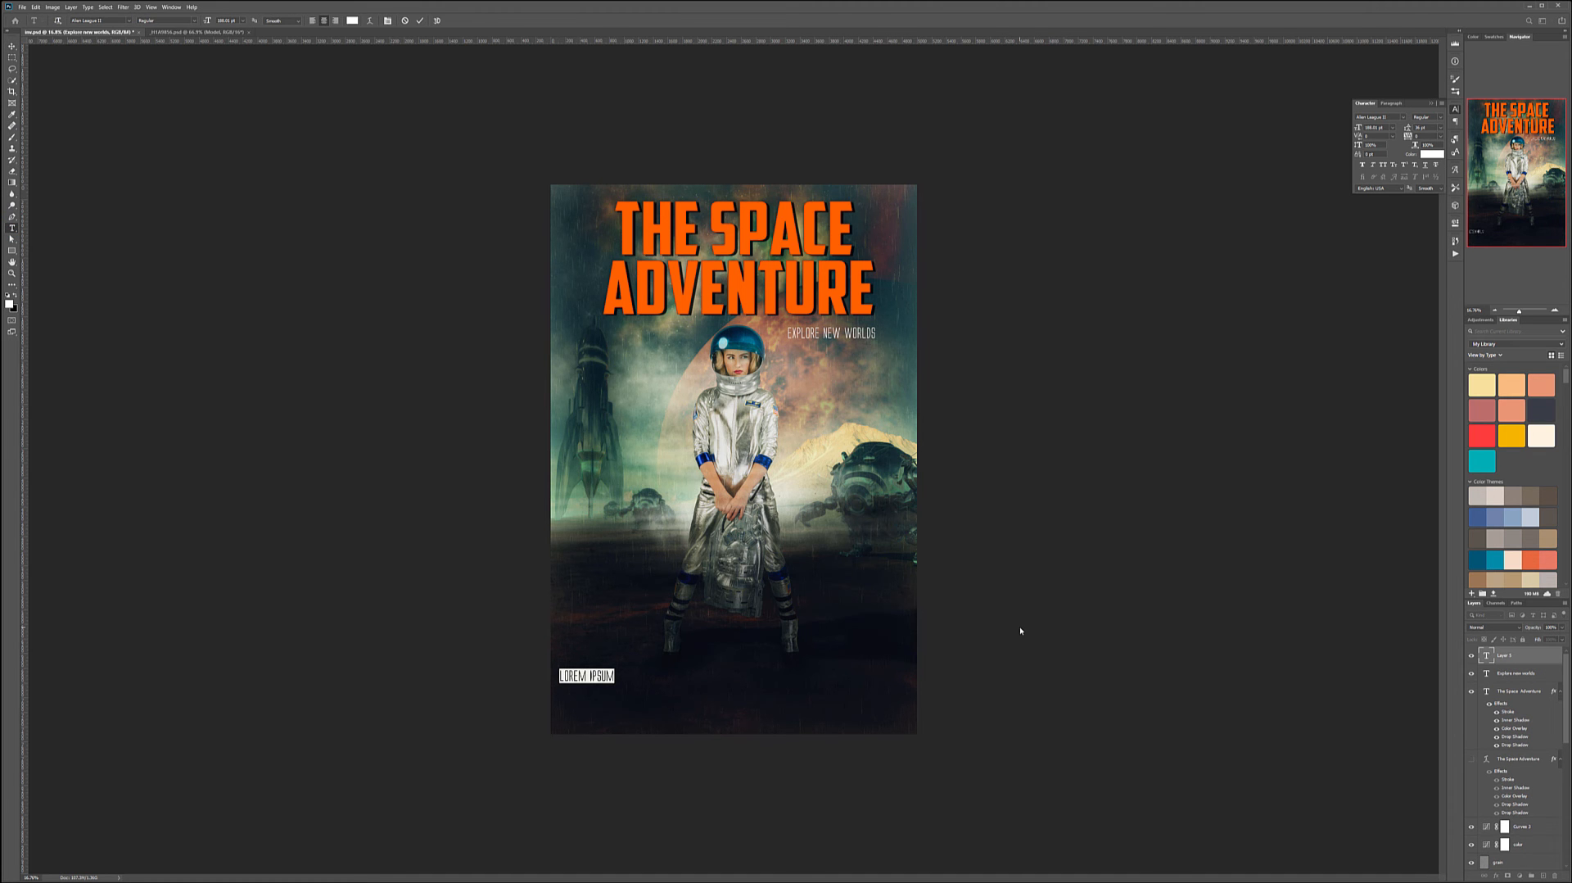
pyautogui.press('BackSpace')
pyautogui.write('BY VLAD')
pyautogui.write('IMIR CHOPINE')
# - Change the byline's font to a bold small-caps face and centre it near the poster's bottom
pyautogui.hotkey('ctrl', 'a')
pyautogui.click(129, 21)
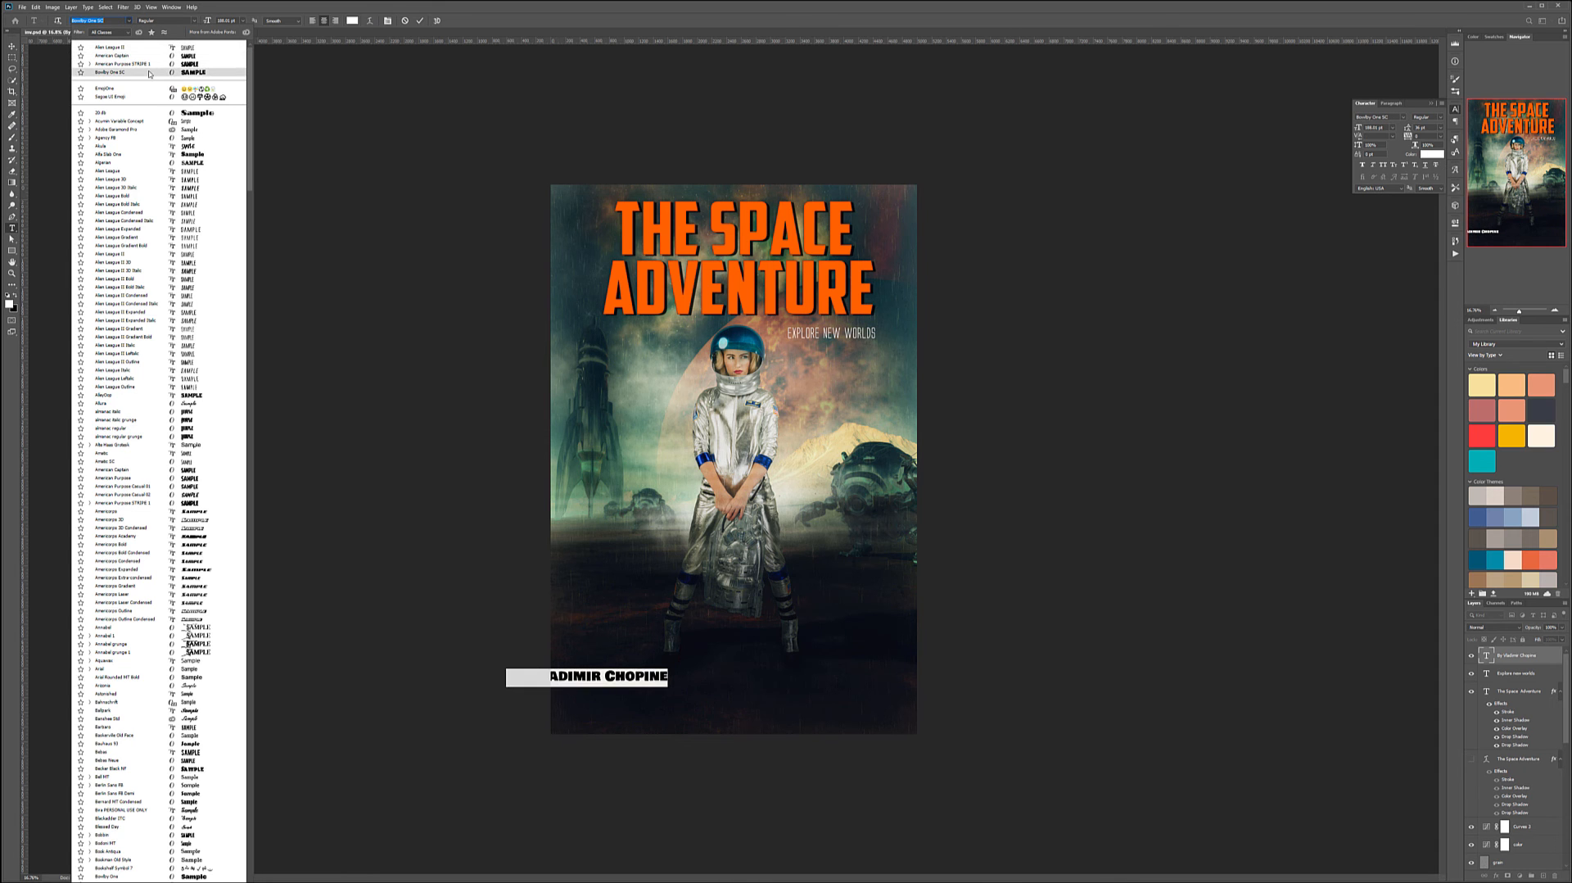
pyautogui.click(151, 73)
pyautogui.hotkey('ctrl', 'Return')
pyautogui.press('v')
pyautogui.moveTo(599, 709); pyautogui.dragTo(770, 701)
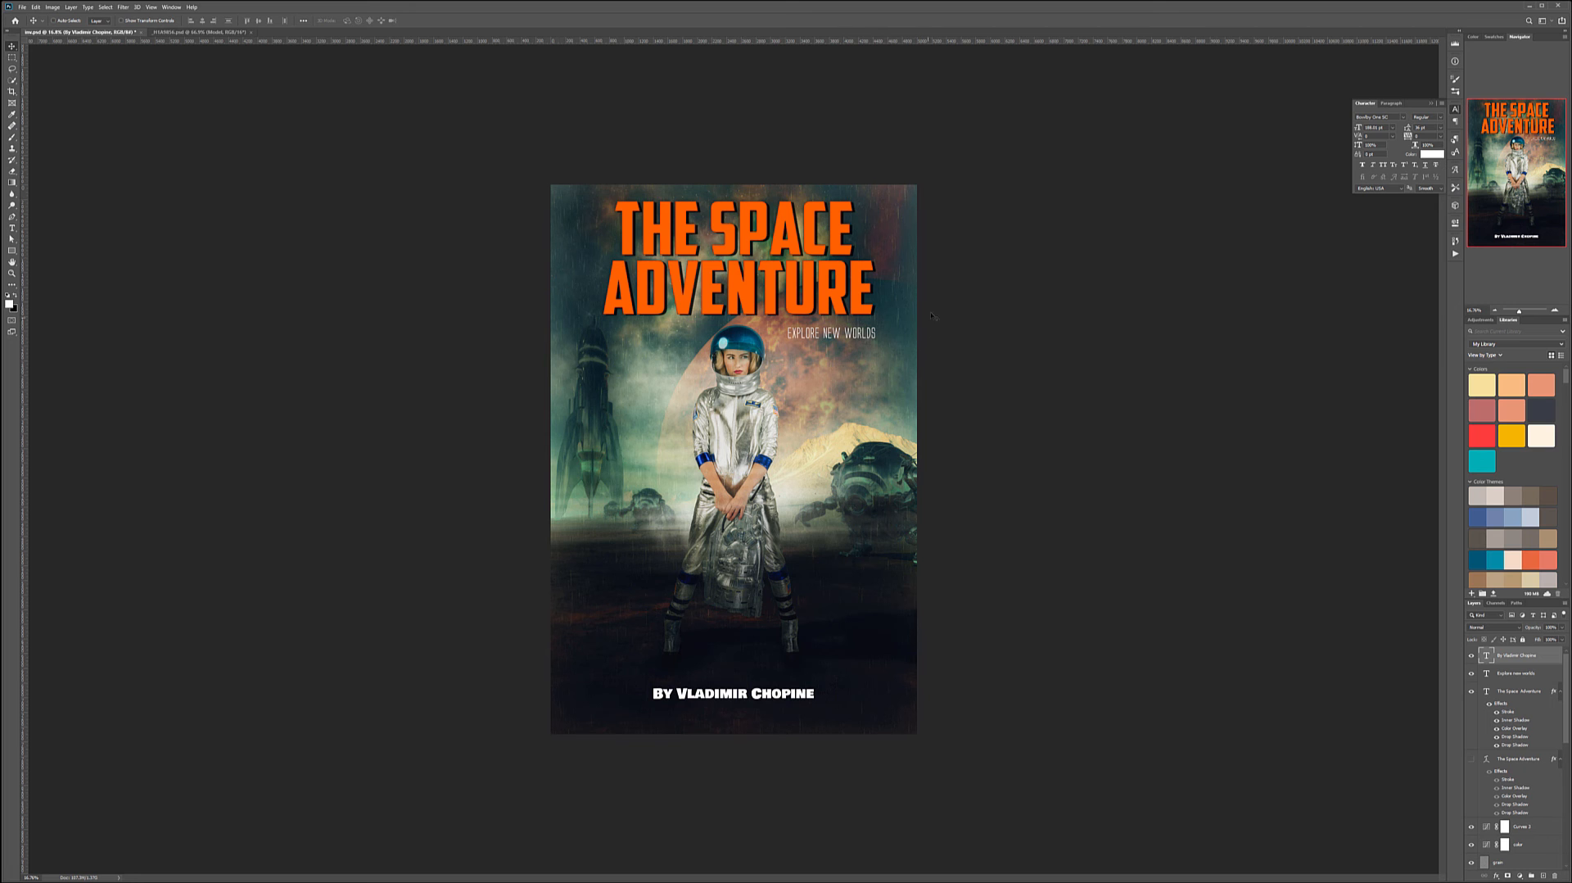
# - Add a Vibrance adjustment layer above the Curves layer and raise its vibrance and saturation slightly
pyautogui.scroll(-3, 1554, 728)
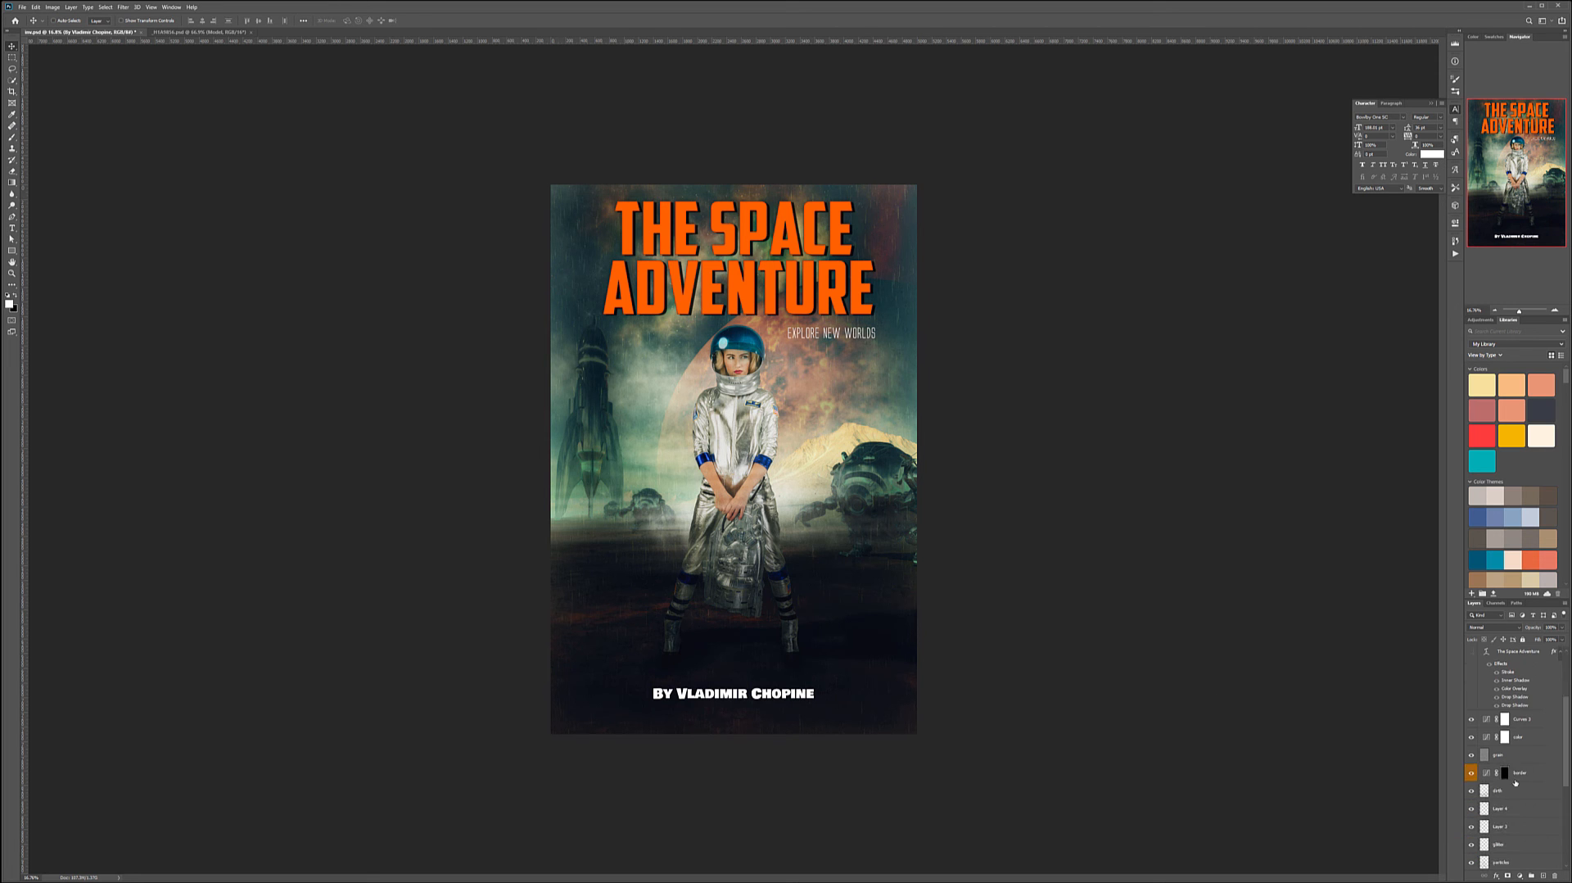
pyautogui.click(1546, 719)
pyautogui.click(1531, 876)
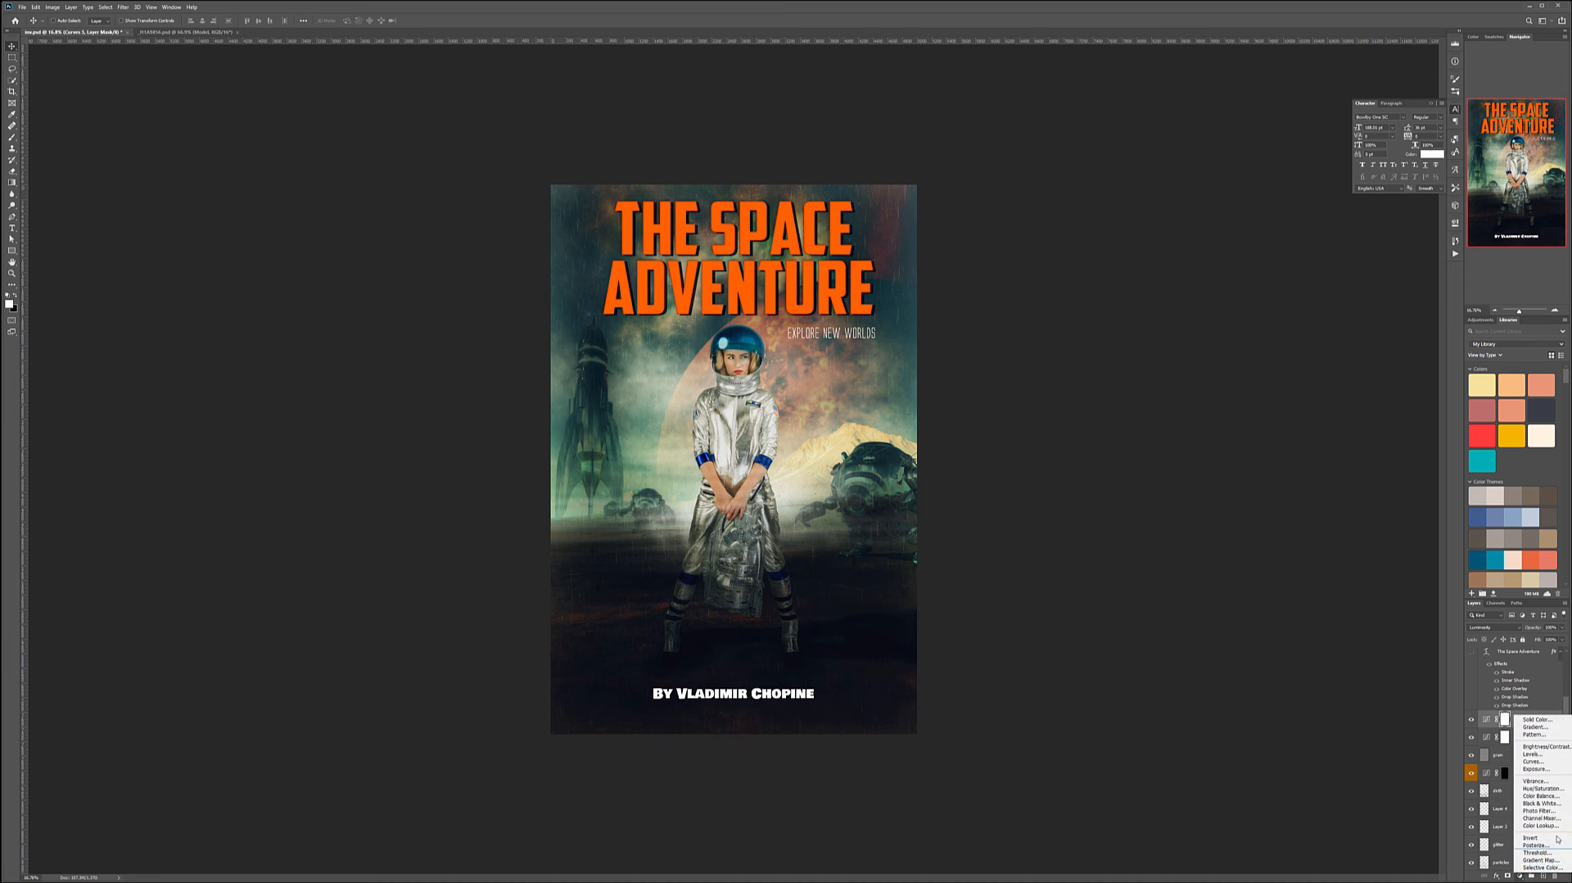
pyautogui.click(1539, 781)
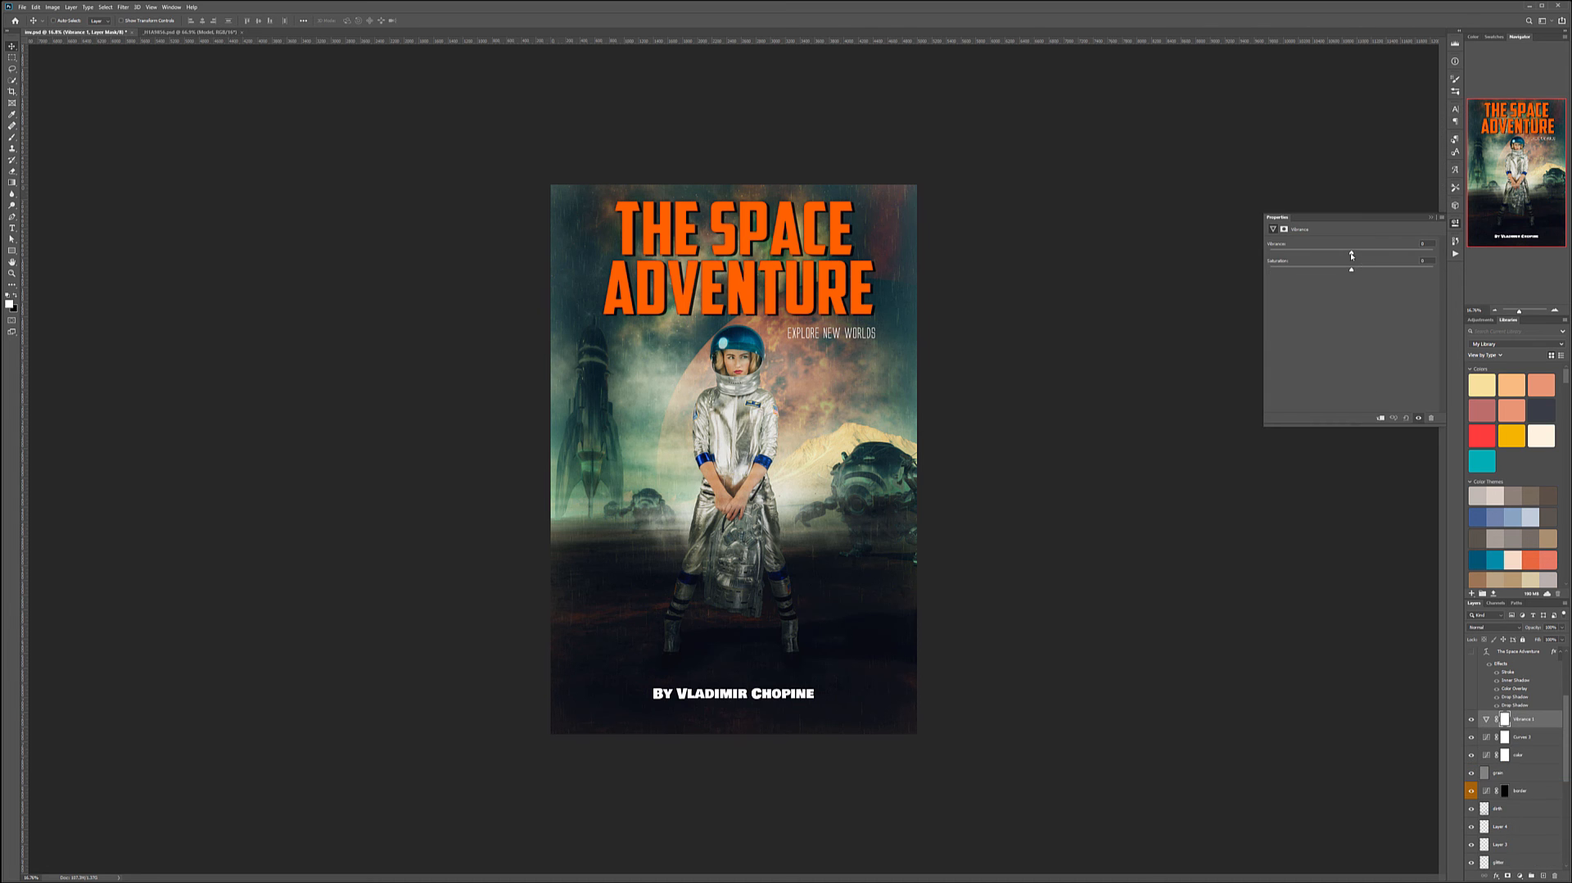
pyautogui.moveTo(1374, 254); pyautogui.dragTo(1431, 255)
pyautogui.moveTo(1359, 272)
pyautogui.mouseDown()
pyautogui.moveTo(1413, 273)
pyautogui.moveTo(1359, 276)
pyautogui.mouseUp()
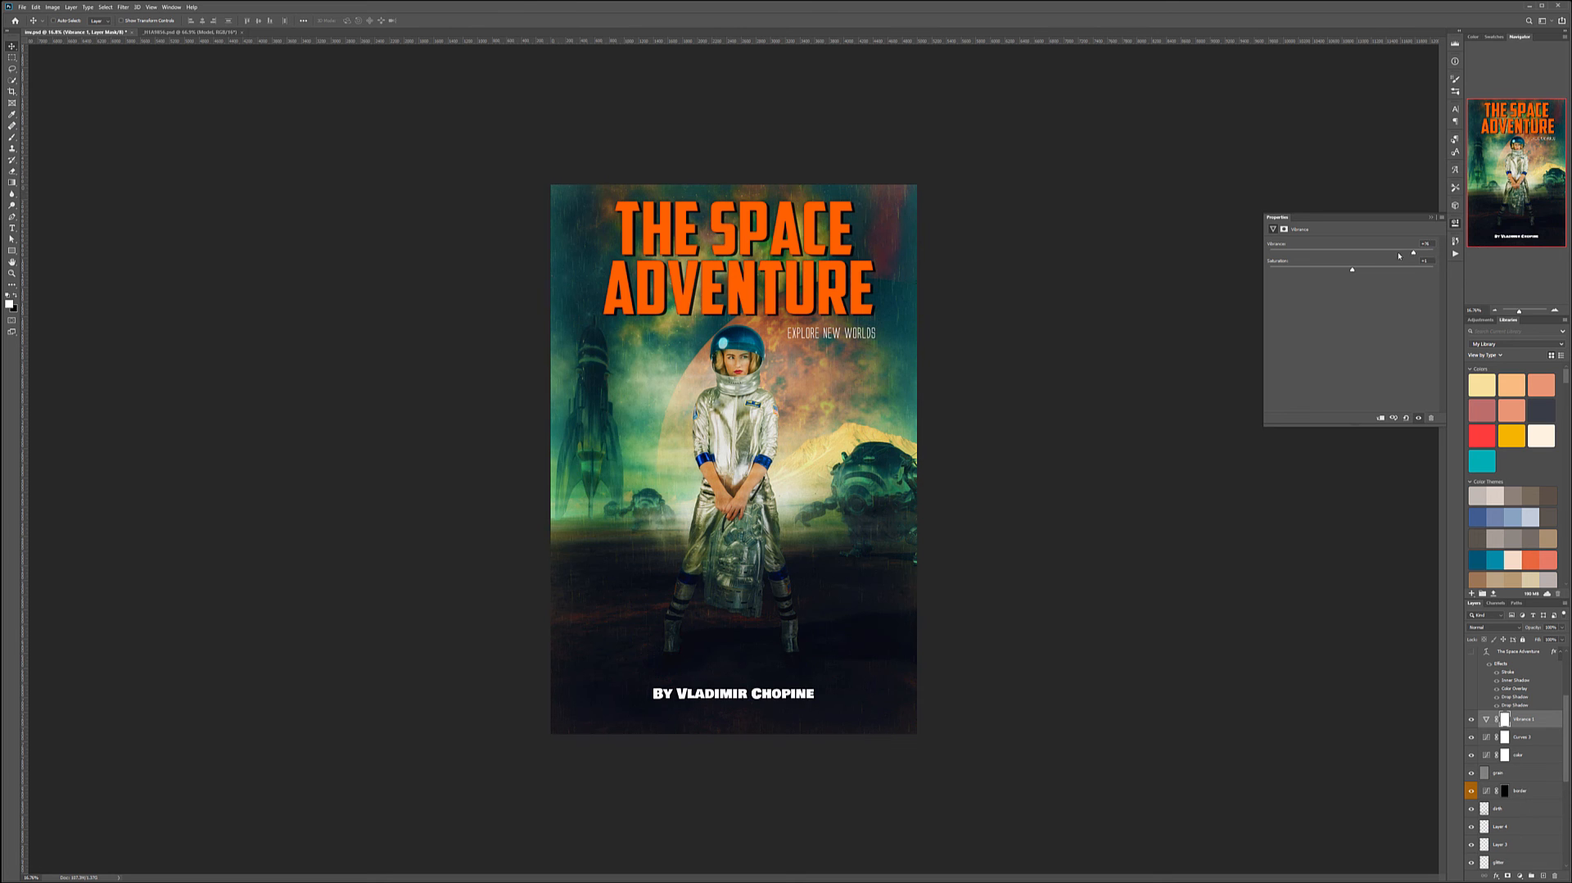
pyautogui.moveTo(1382, 256); pyautogui.dragTo(1390, 257)
# - Change the byline text's colour to a pale teal
pyautogui.scroll(3, 1539, 688)
pyautogui.click(1516, 655)
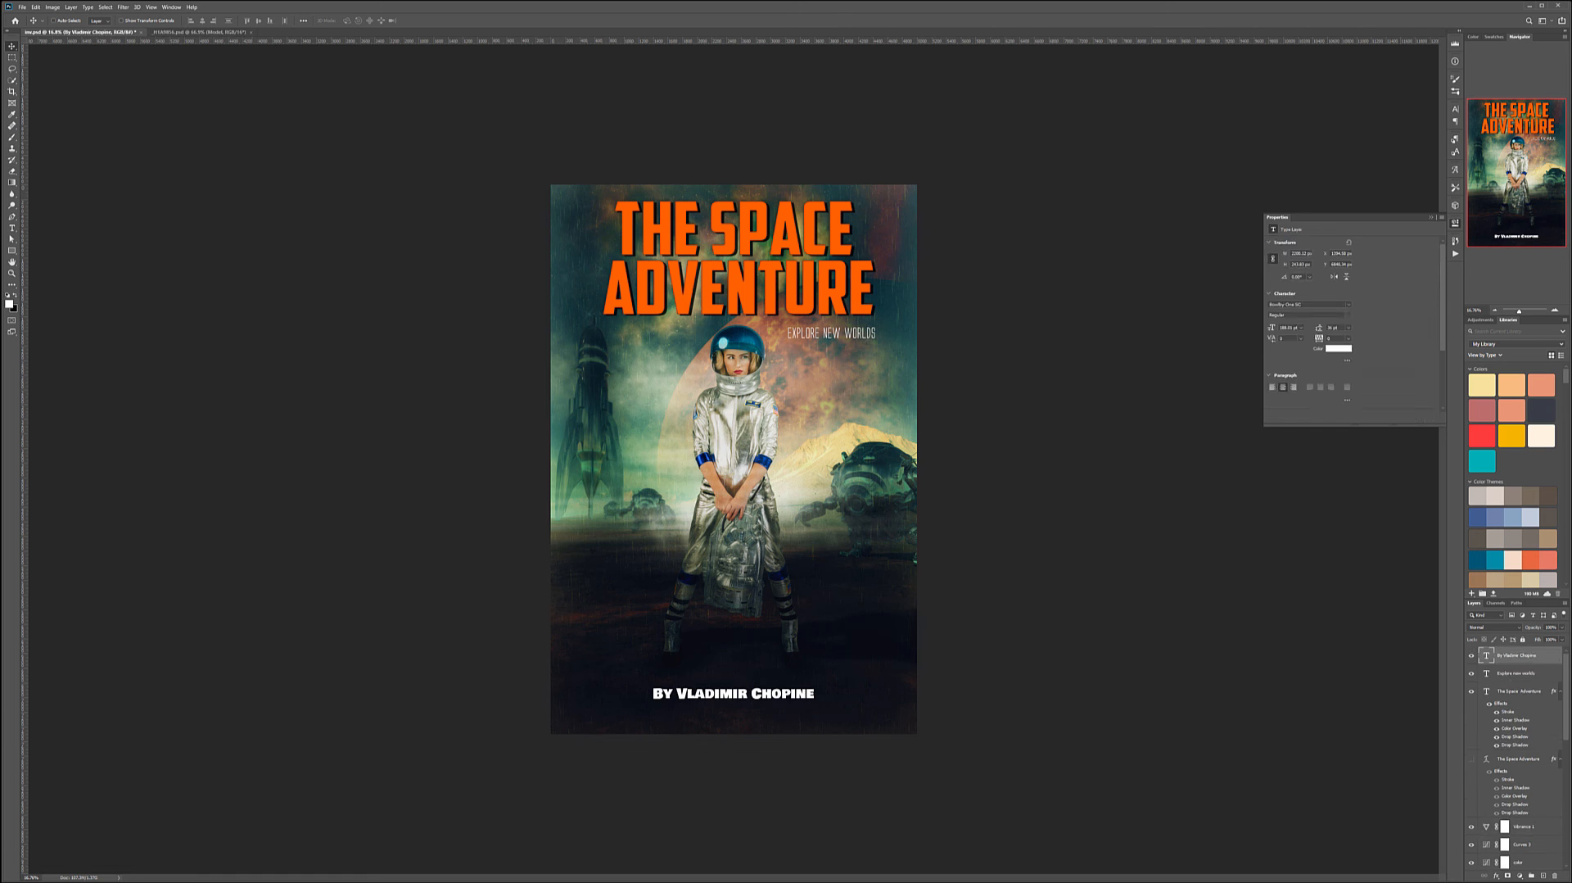
pyautogui.click(1562, 628)
pyautogui.moveTo(1561, 637)
pyautogui.mouseDown()
pyautogui.moveTo(1523, 639)
pyautogui.moveTo(1546, 639)
pyautogui.mouseUp()
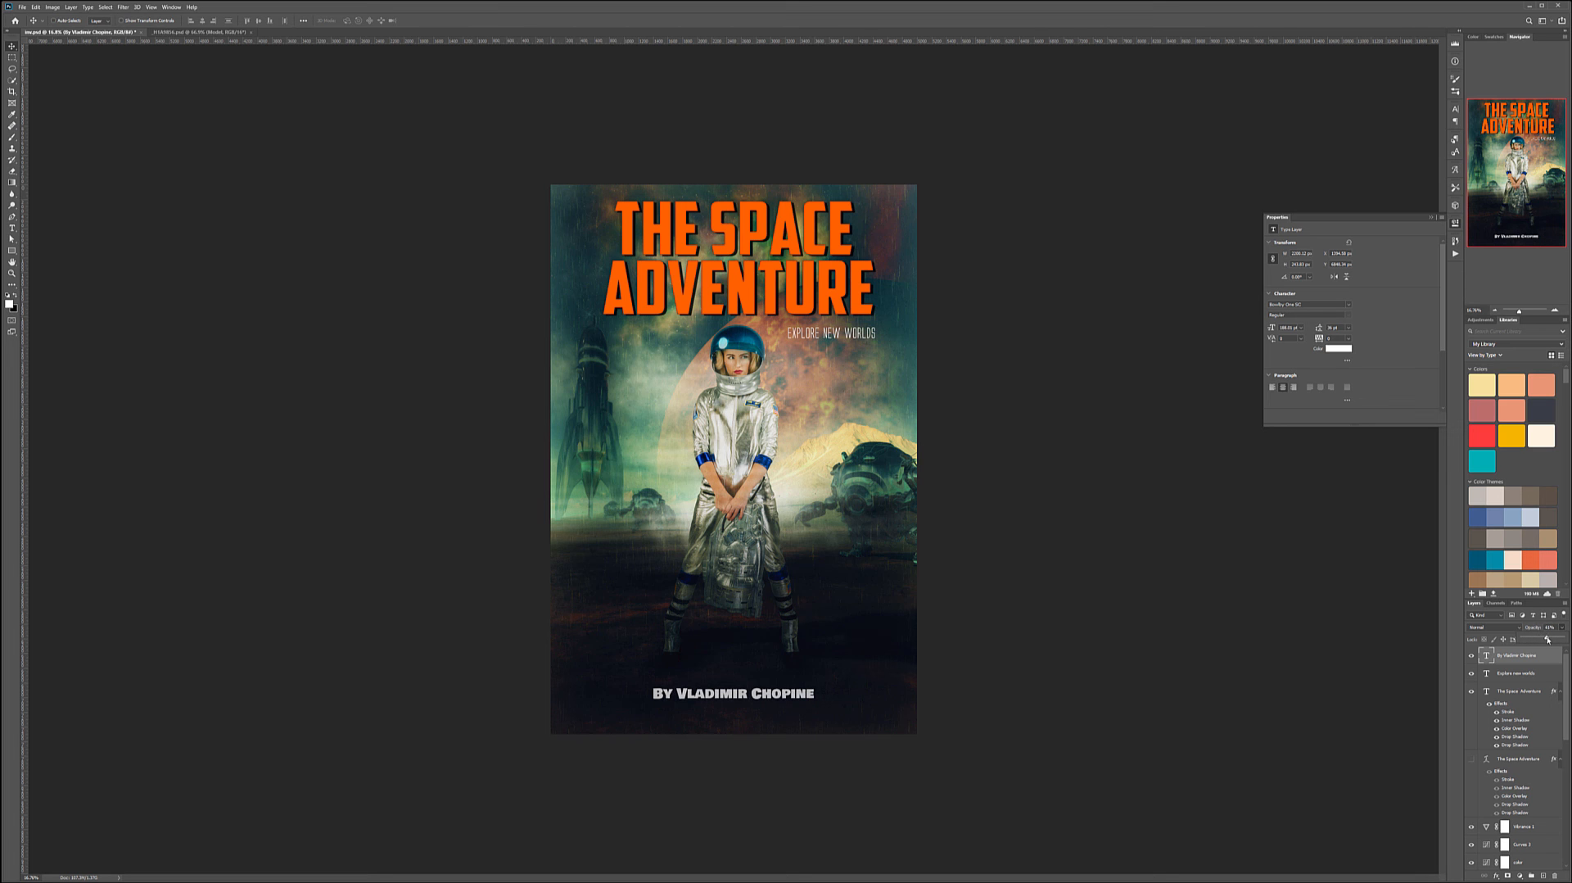
pyautogui.doubleClick(1486, 655)
pyautogui.click(352, 21)
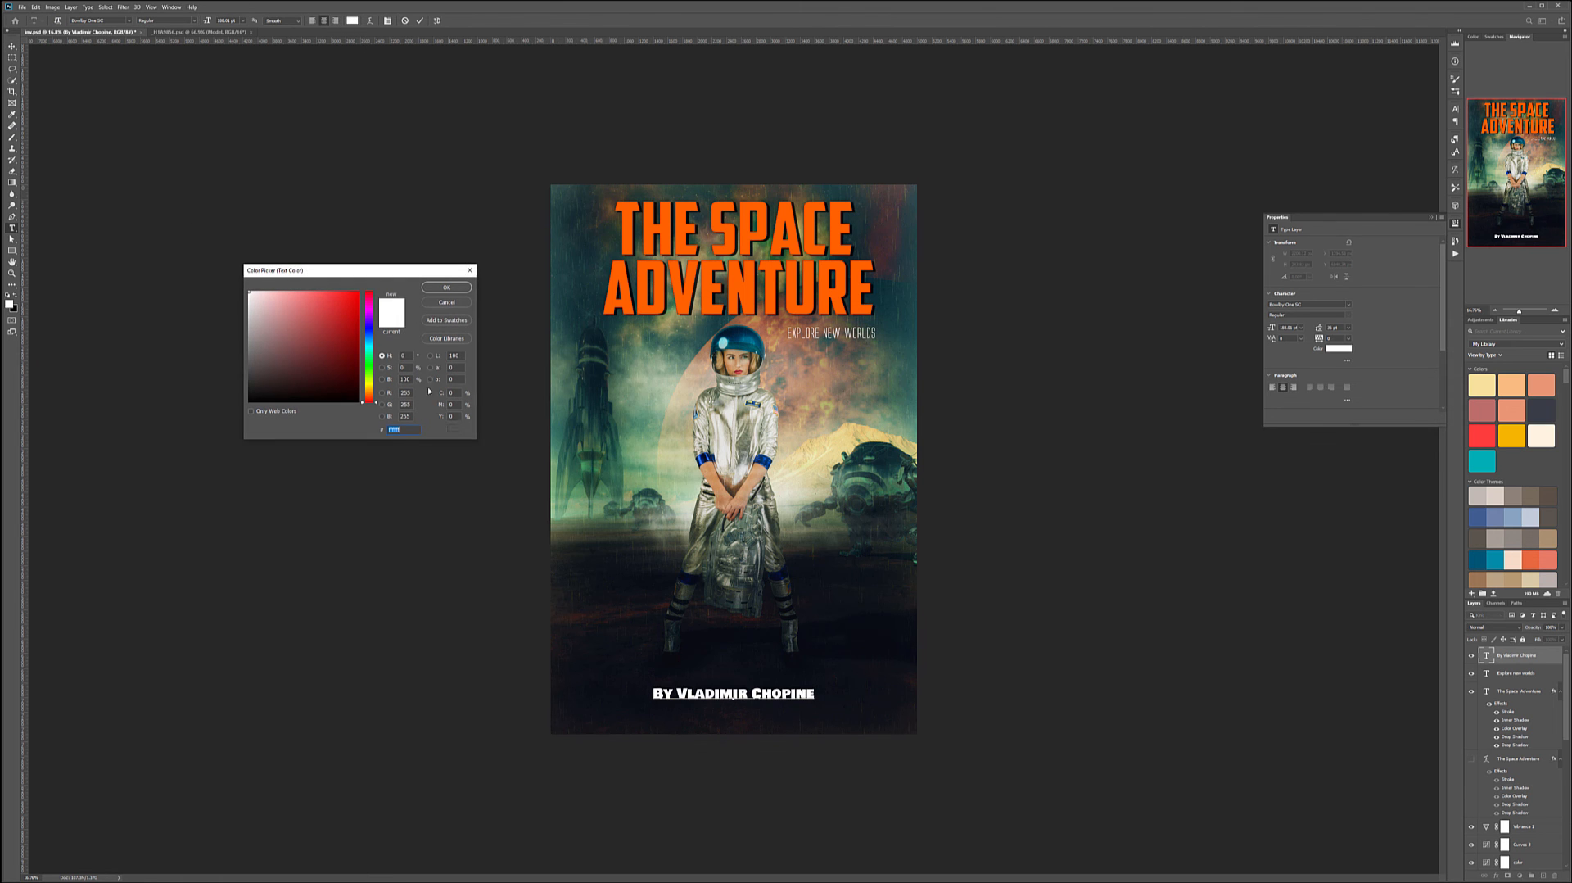
pyautogui.click(632, 464)
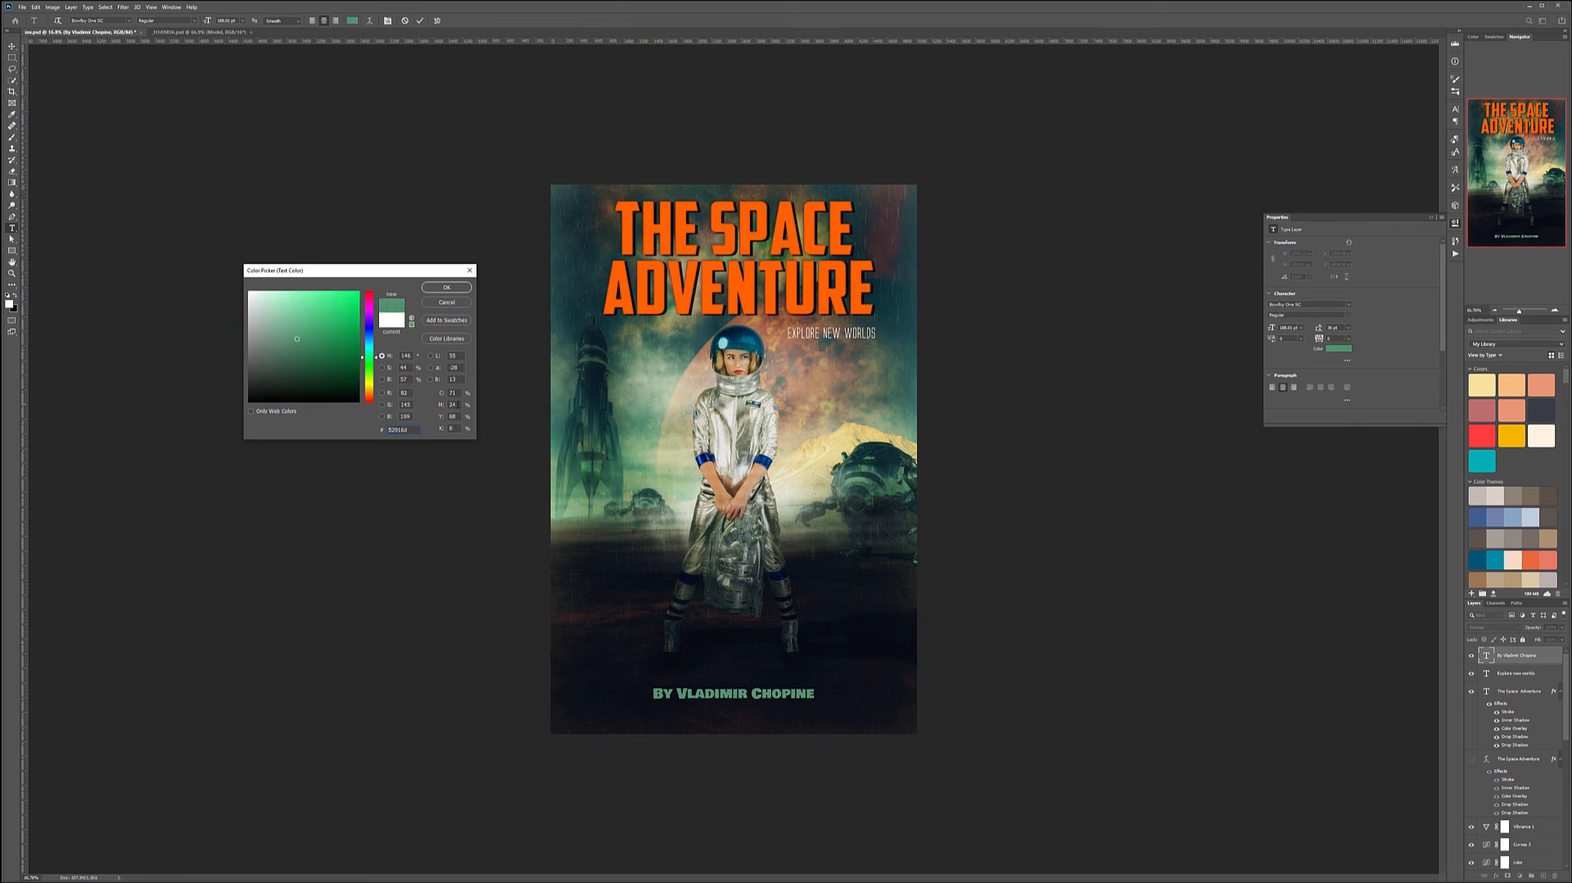
pyautogui.moveTo(368, 357); pyautogui.dragTo(273, 317)
pyautogui.click(446, 287)
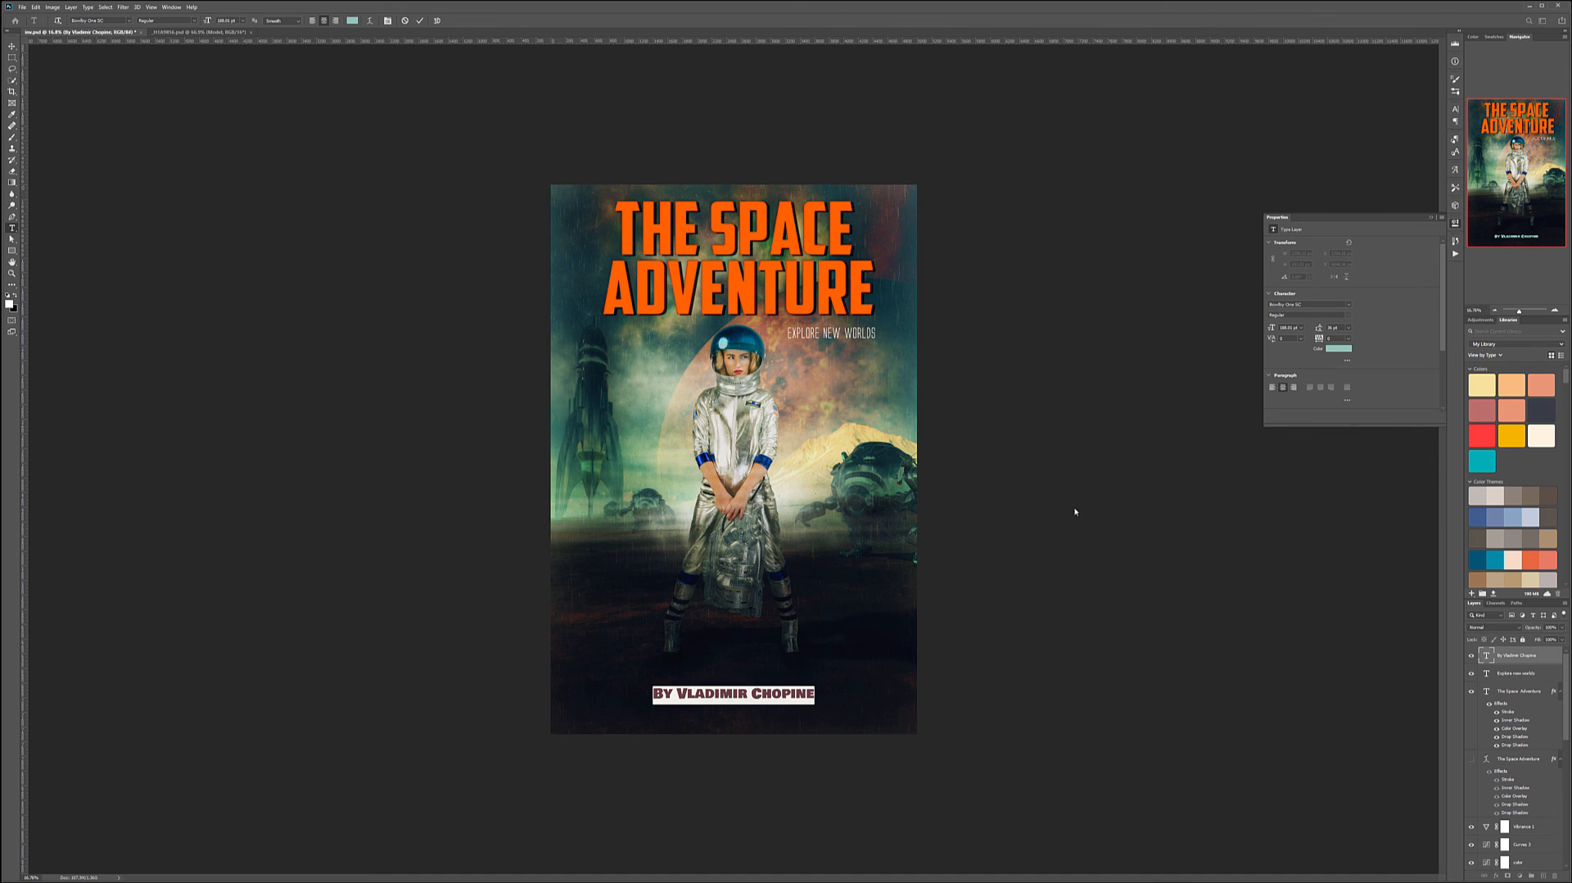
pyautogui.click(11, 46)
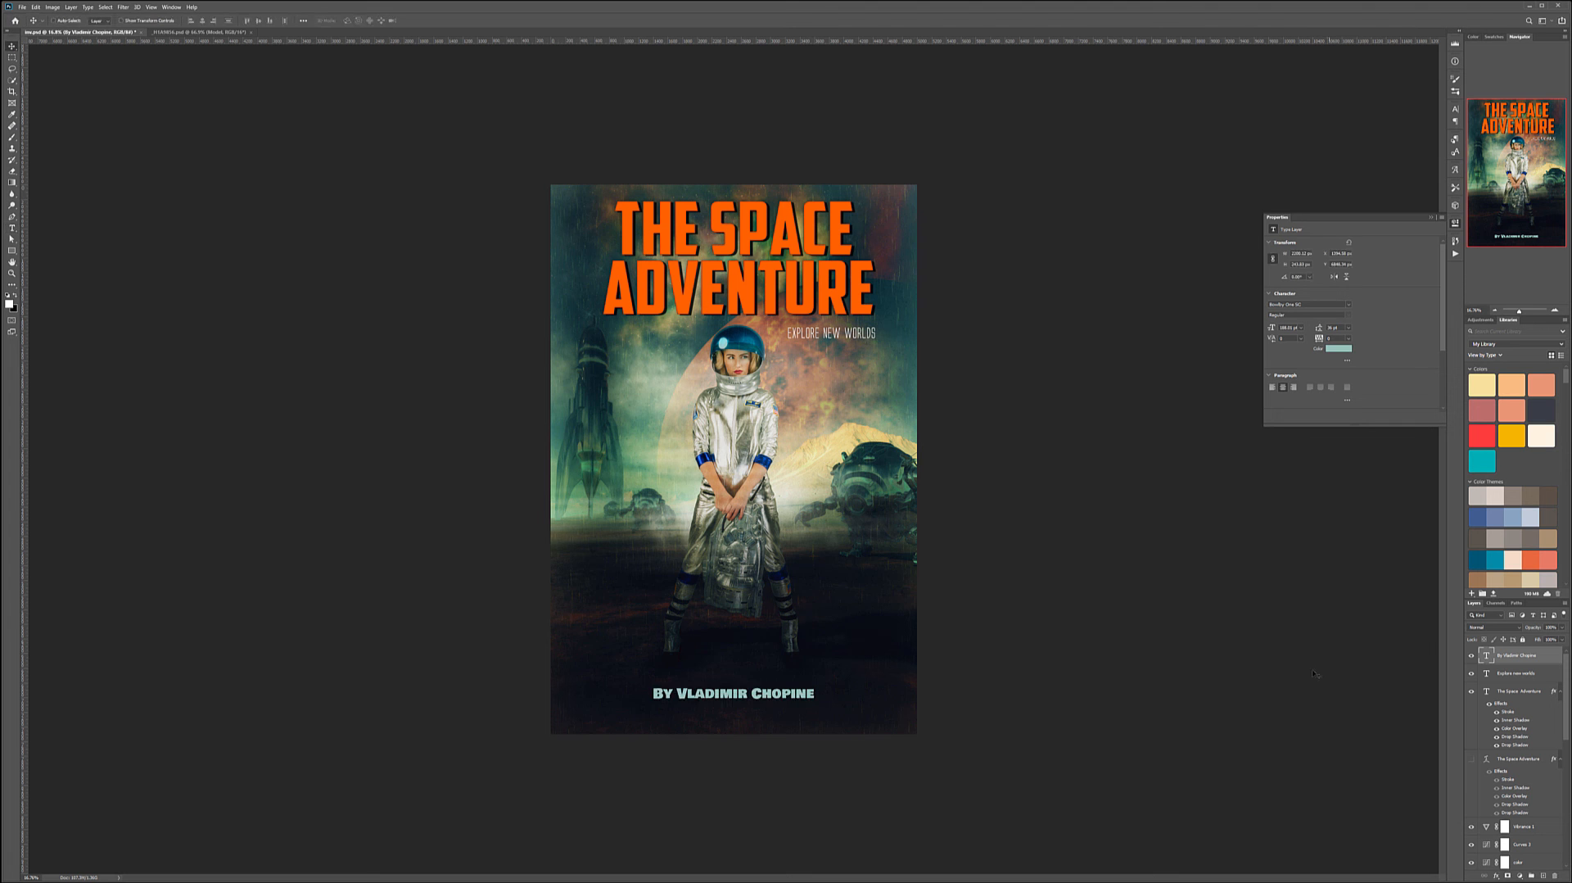
# - Enable two Drop Shadow effects on the byline layer in Layer Style
pyautogui.doubleClick(1548, 659)
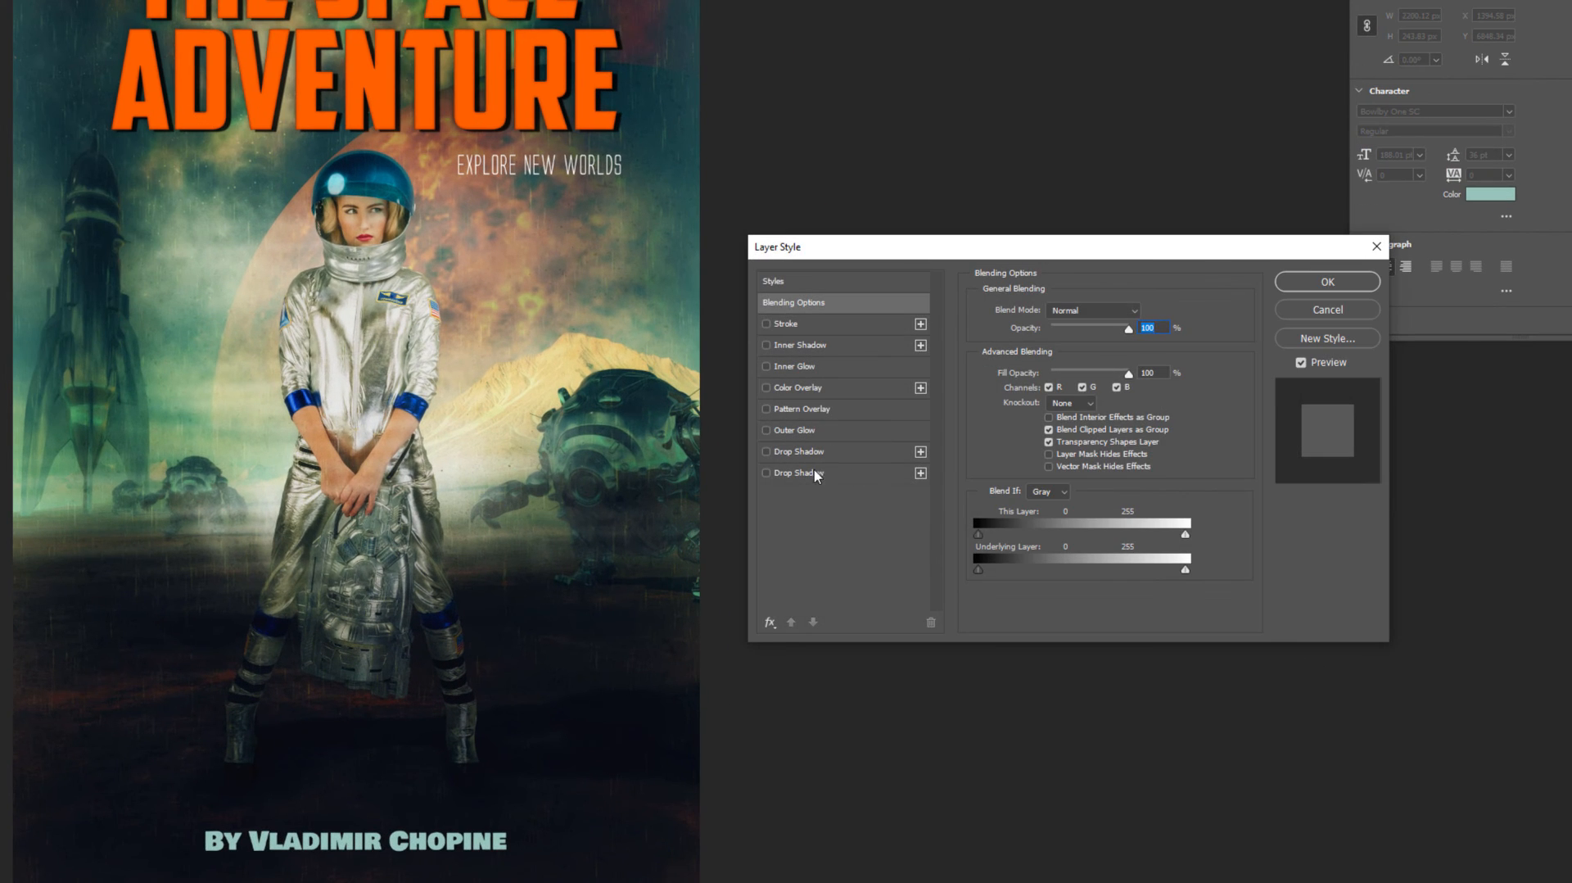
pyautogui.click(825, 454)
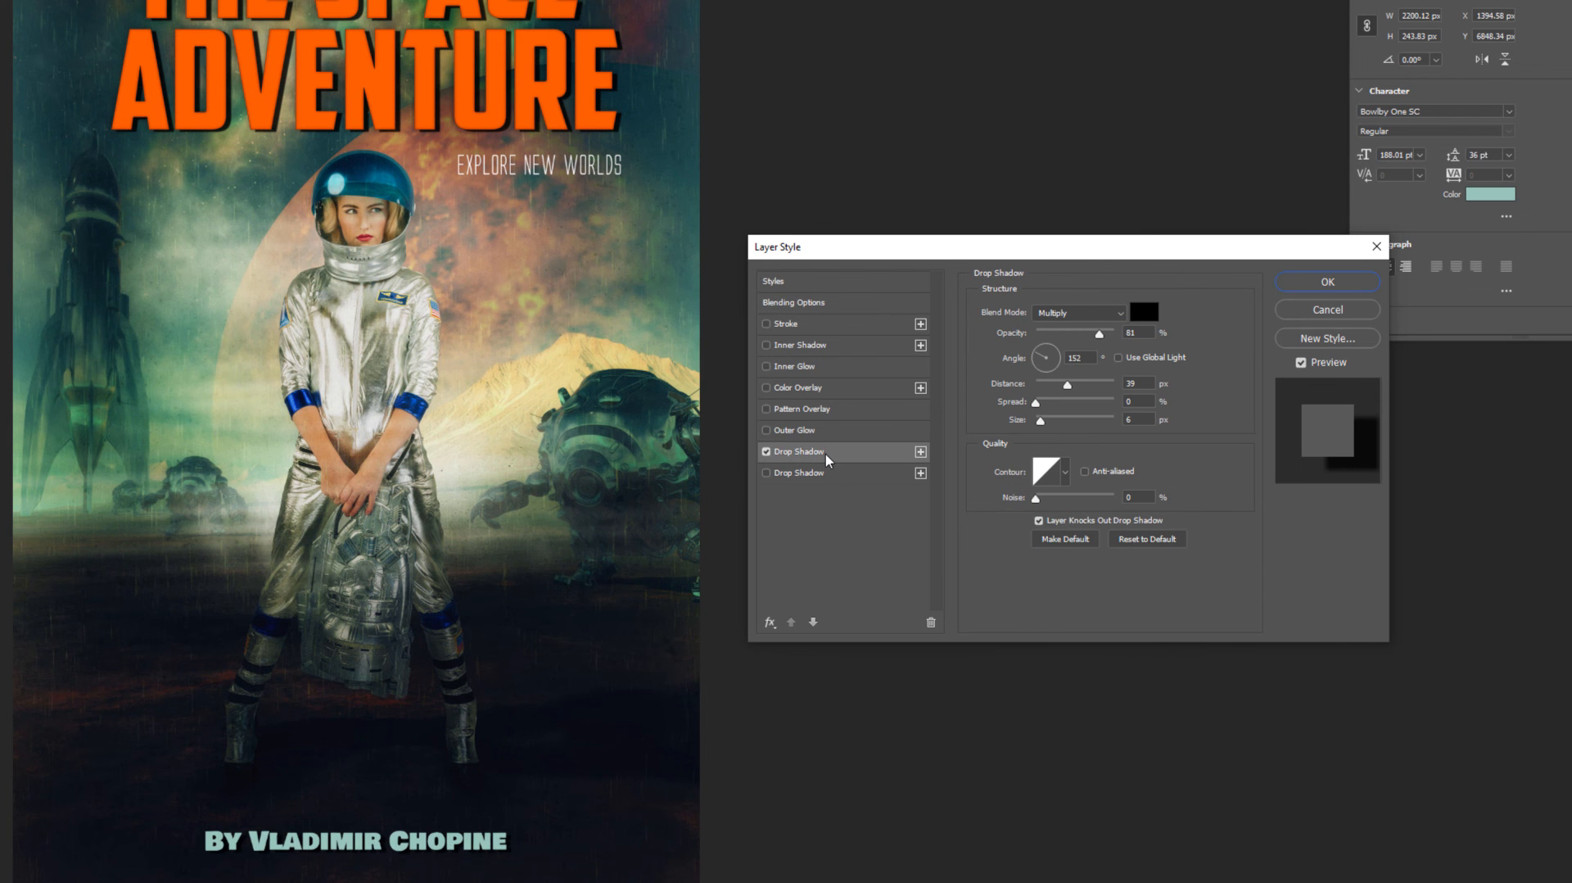
pyautogui.click(832, 473)
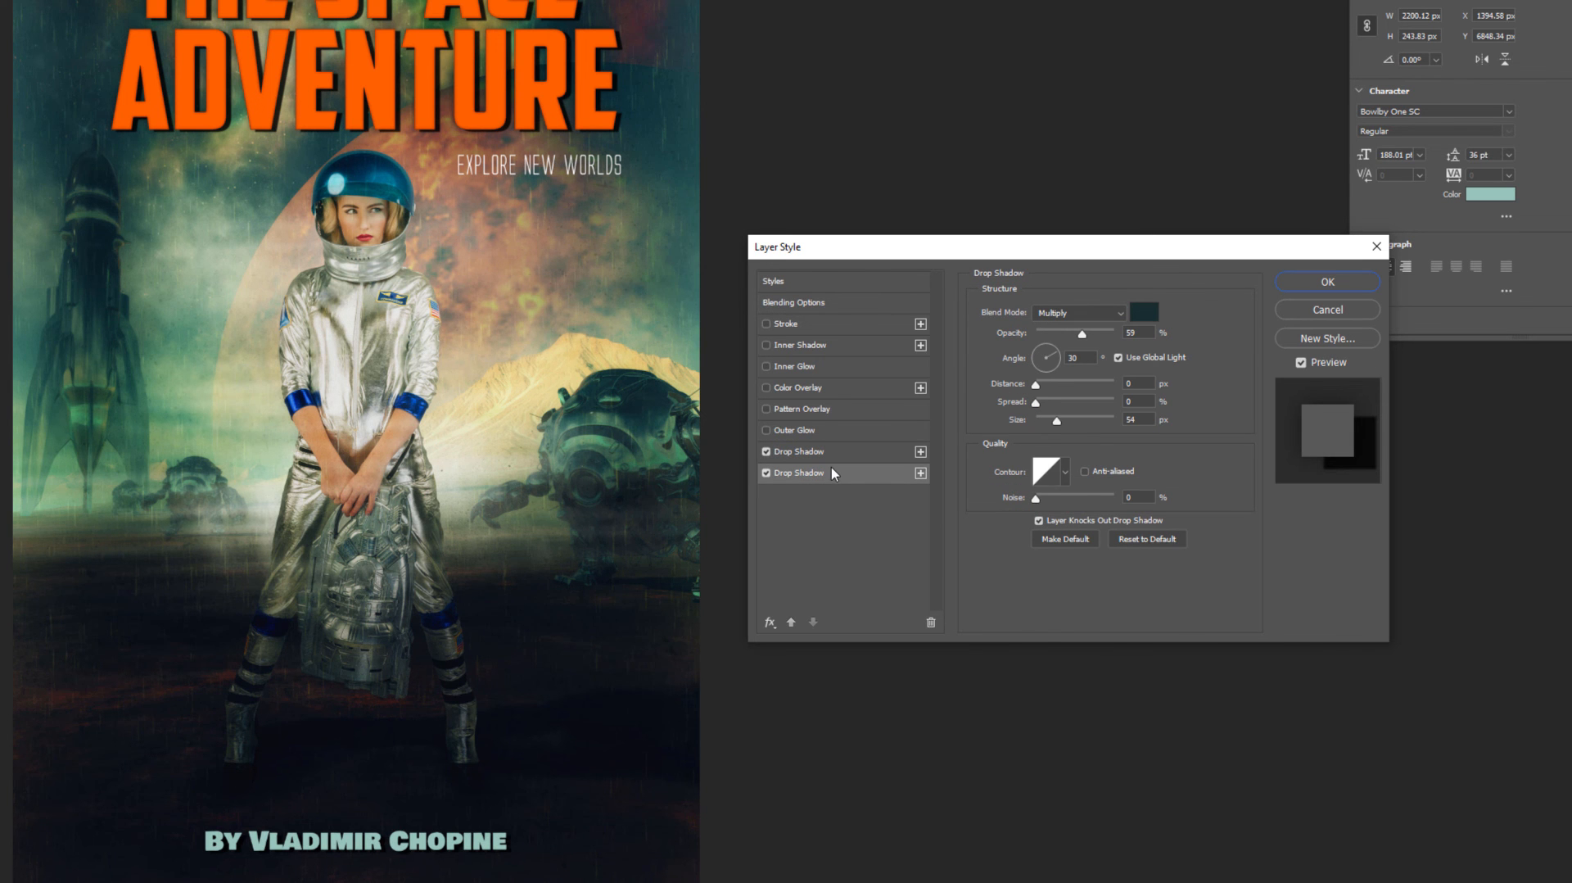
pyautogui.click(766, 325)
pyautogui.click(765, 325)
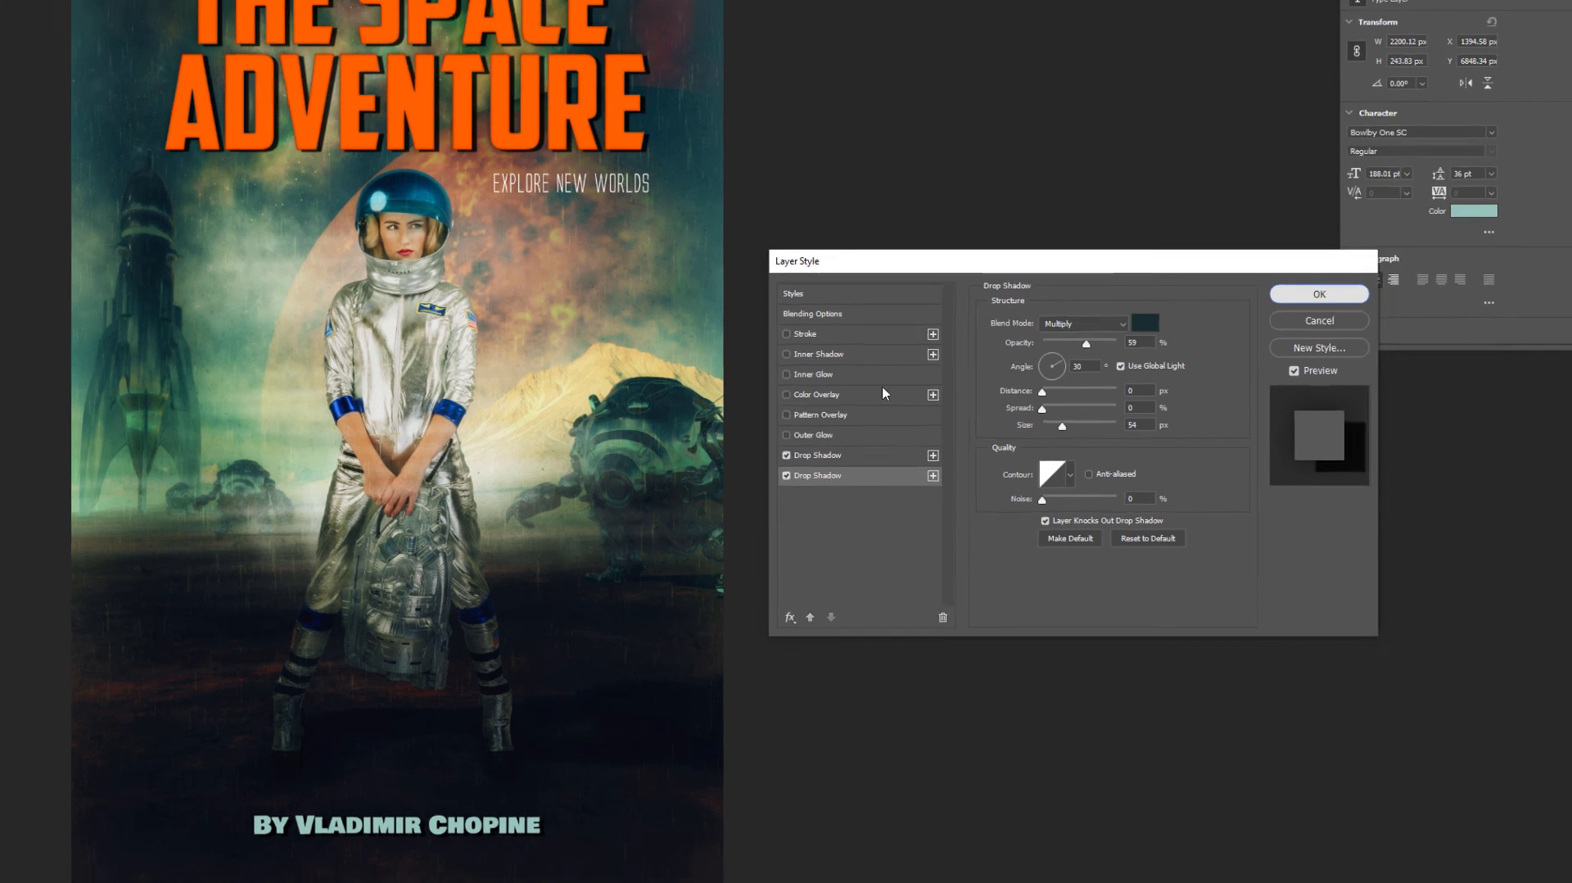
pyautogui.press('Return')
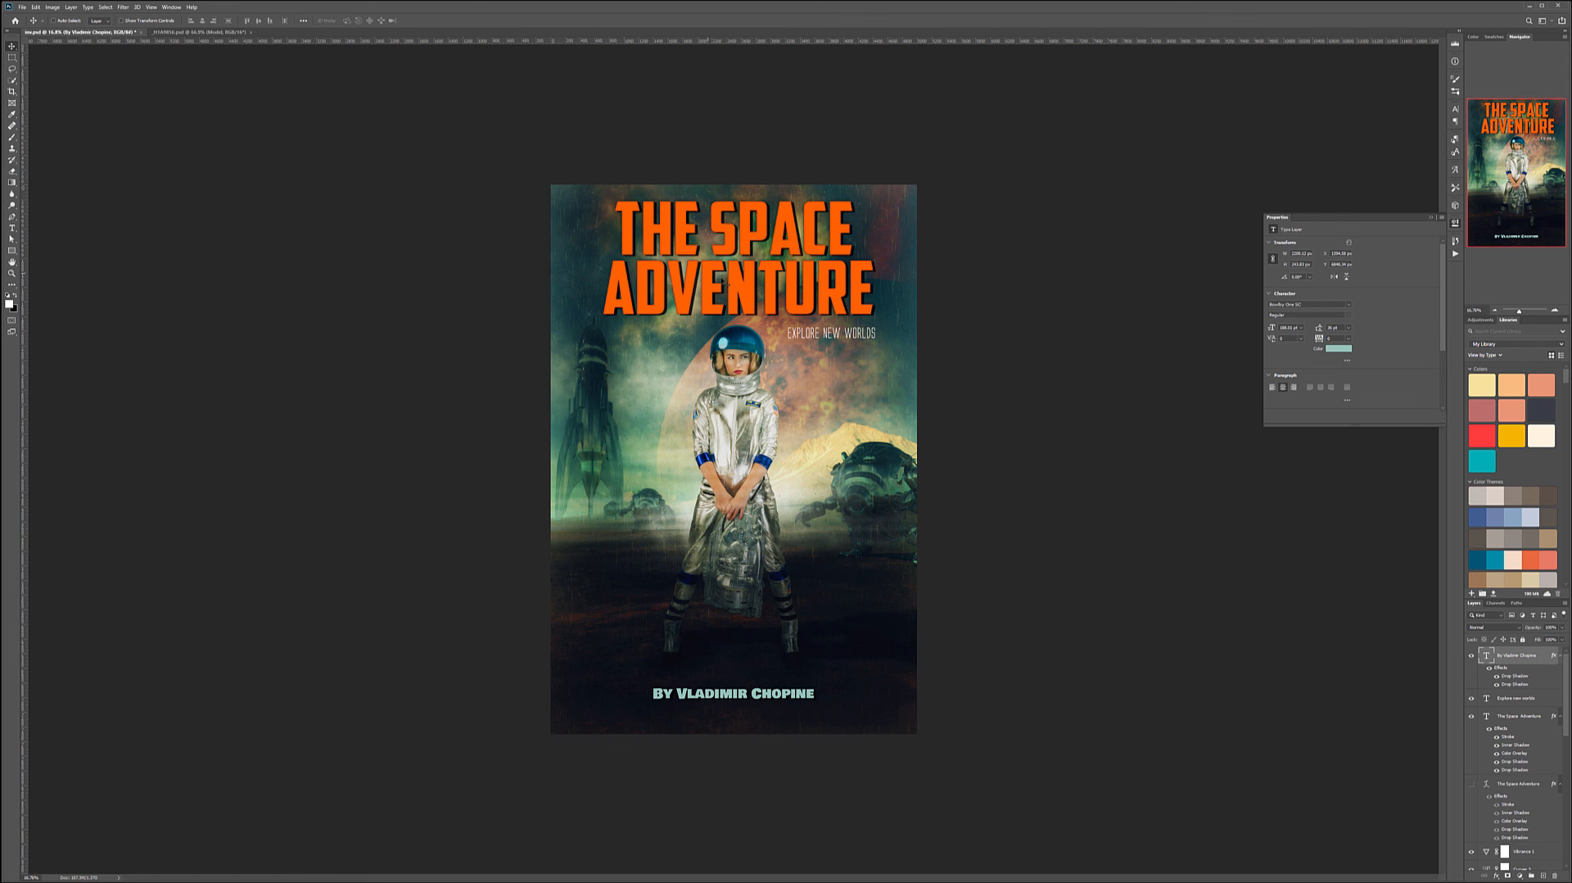
# - Add a Pattern Overlay with the dotted pattern in Multiply blend mode to the title layer
pyautogui.doubleClick(1532, 718)
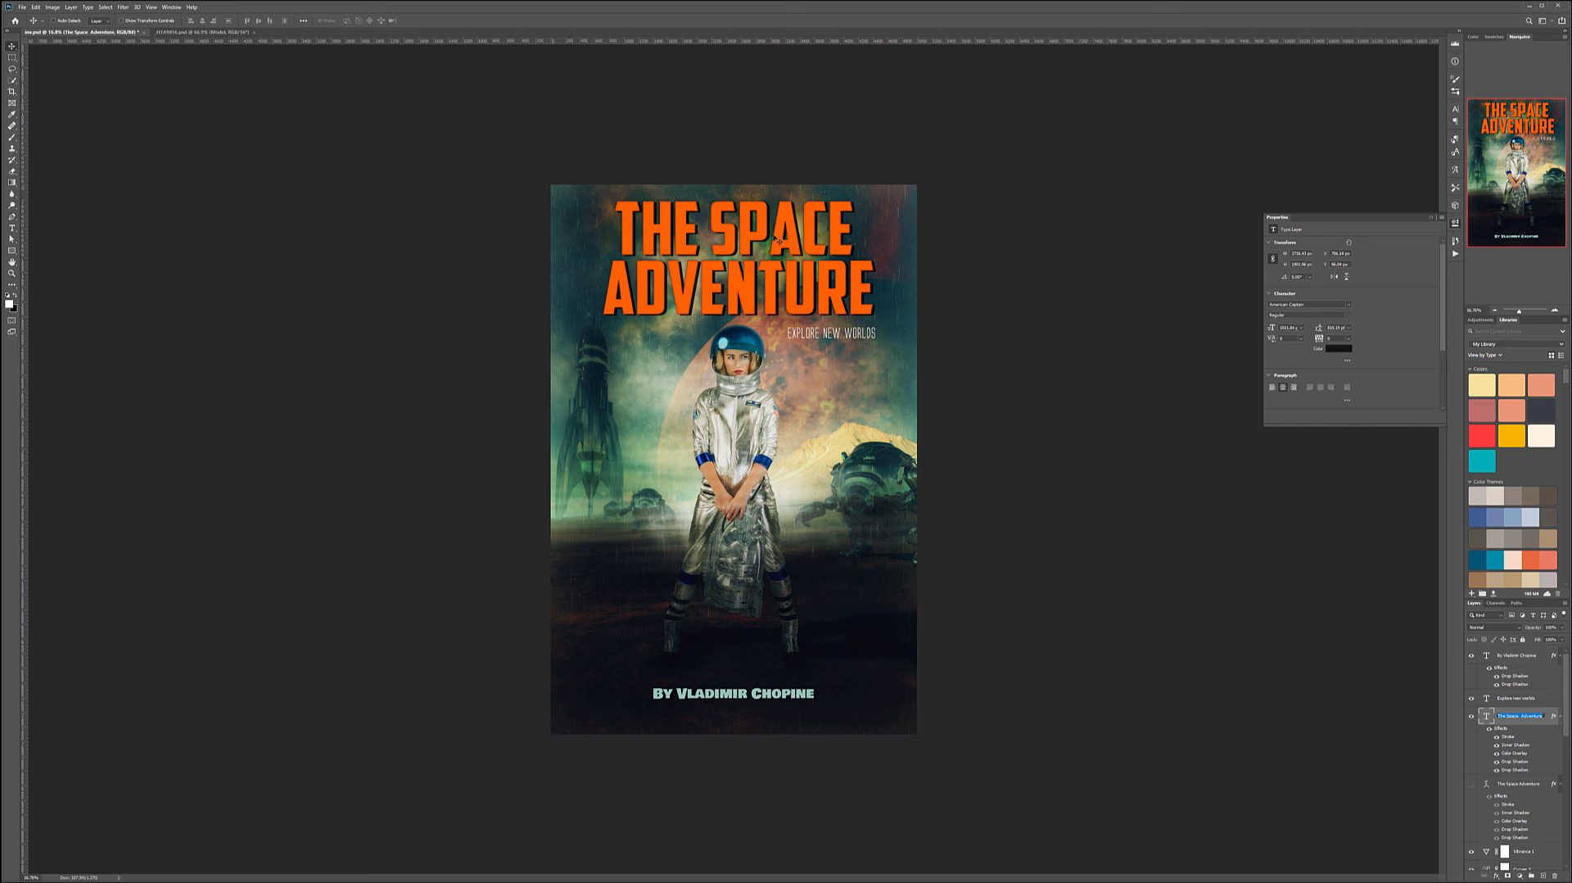
pyautogui.doubleClick(1555, 714)
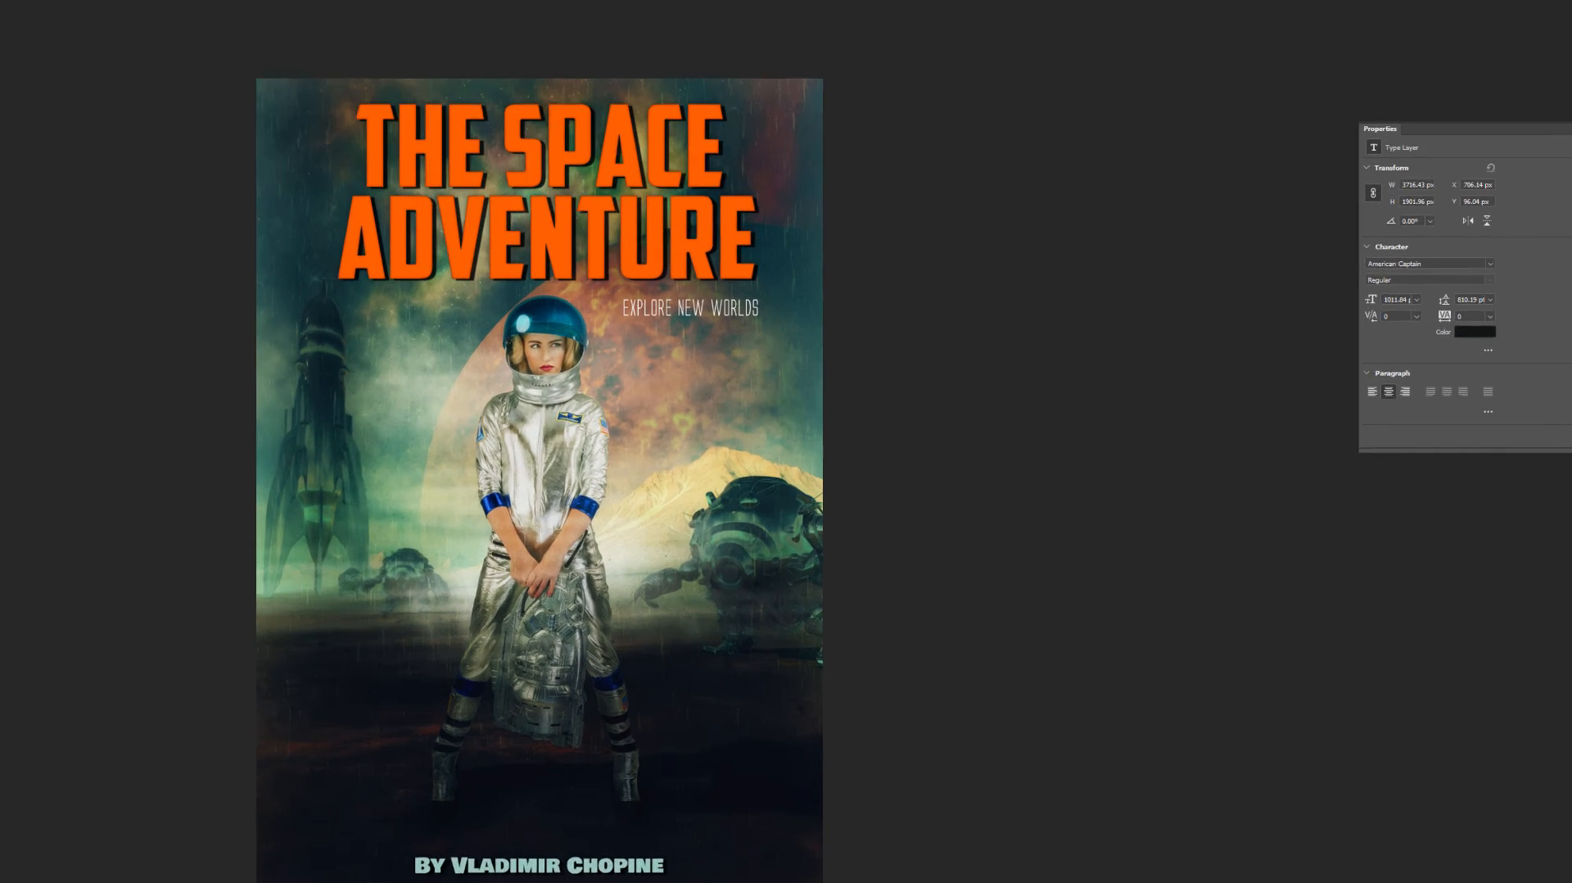
pyautogui.click(896, 537)
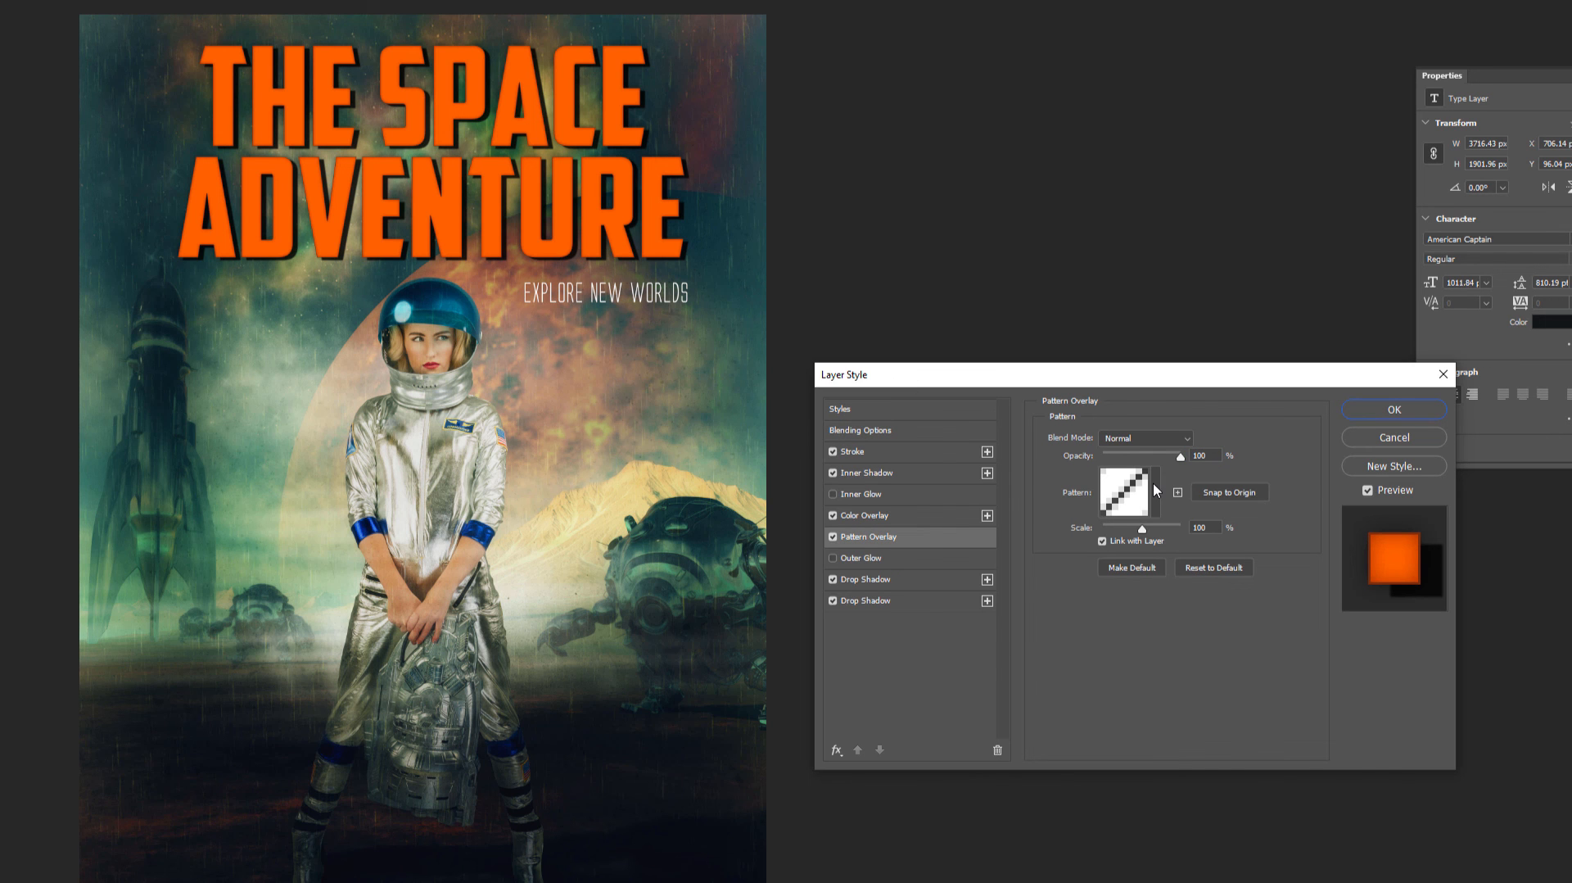
pyautogui.click(1155, 491)
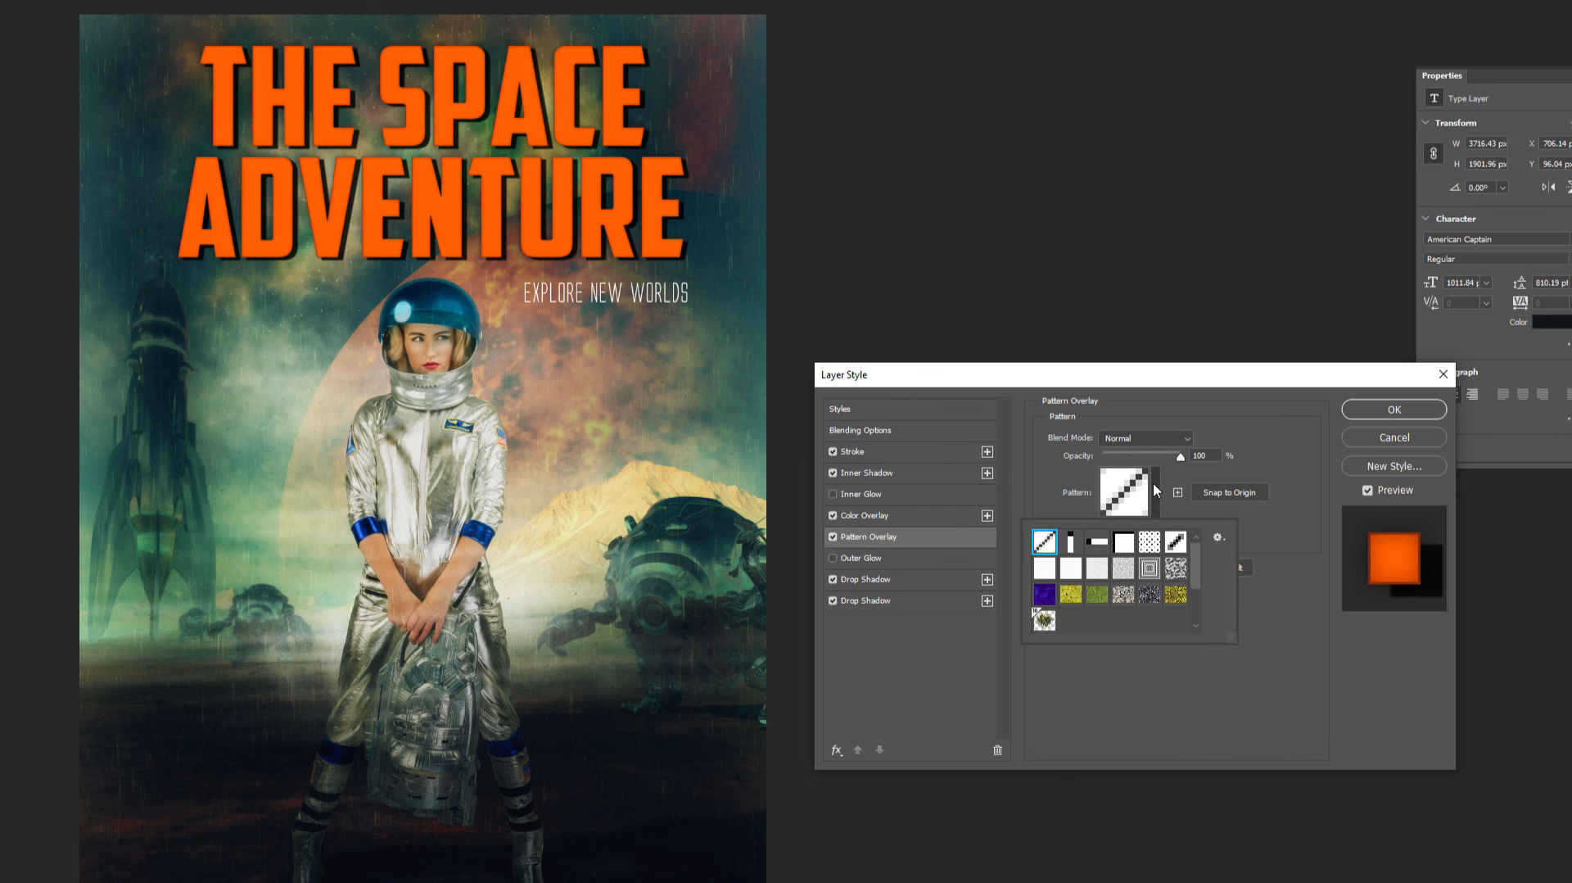
pyautogui.click(1148, 542)
pyautogui.click(1141, 438)
pyautogui.click(1128, 502)
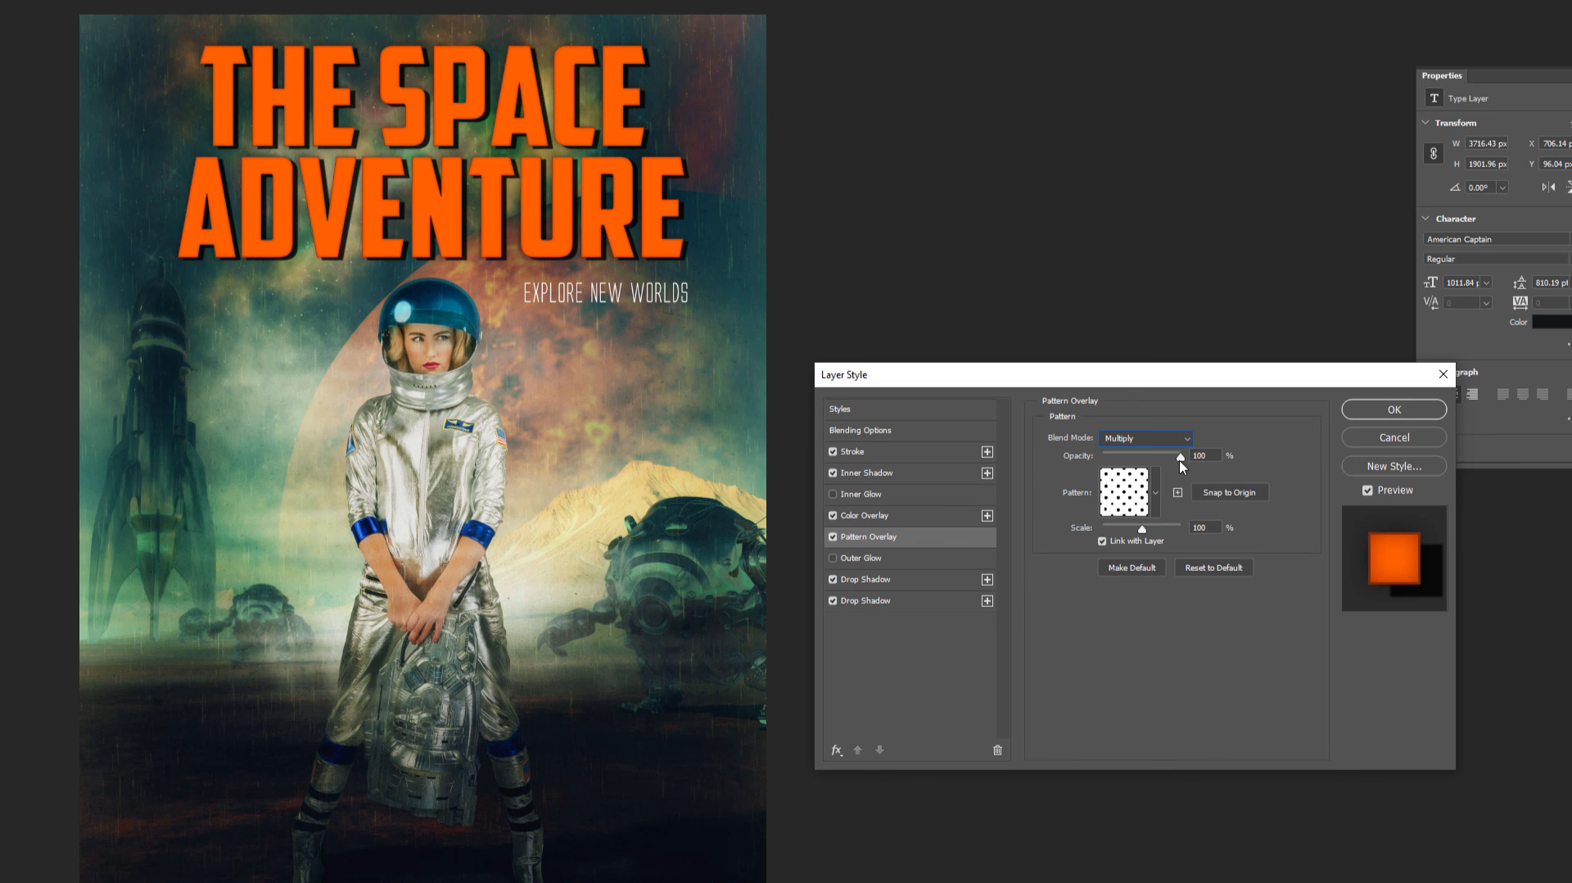
pyautogui.moveTo(1141, 528)
pyautogui.mouseDown()
pyautogui.moveTo(1118, 530)
pyautogui.moveTo(1128, 517)
pyautogui.mouseUp()
pyautogui.press('alt')
pyautogui.click(1394, 409)
# - Set the title's Color Overlay blend mode to Soft Light and lower the Pattern Overlay opacity
pyautogui.moveTo(465, 312); pyautogui.dragTo(636, 197)
pyautogui.moveTo(637, 197); pyautogui.dragTo(650, 280)
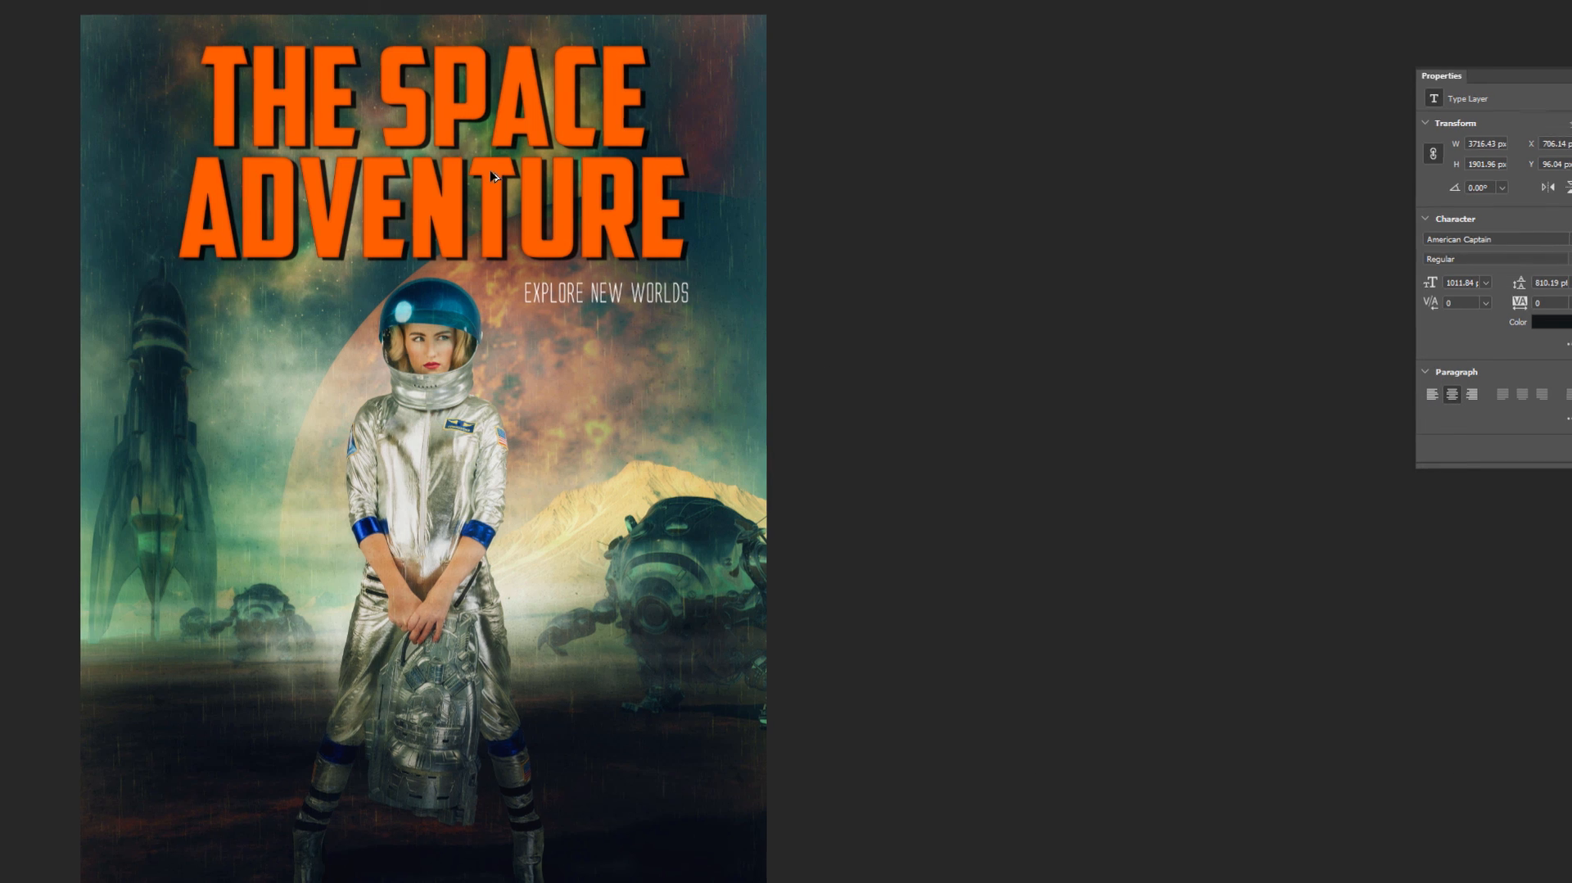
pyautogui.scroll(5, 858, 325)
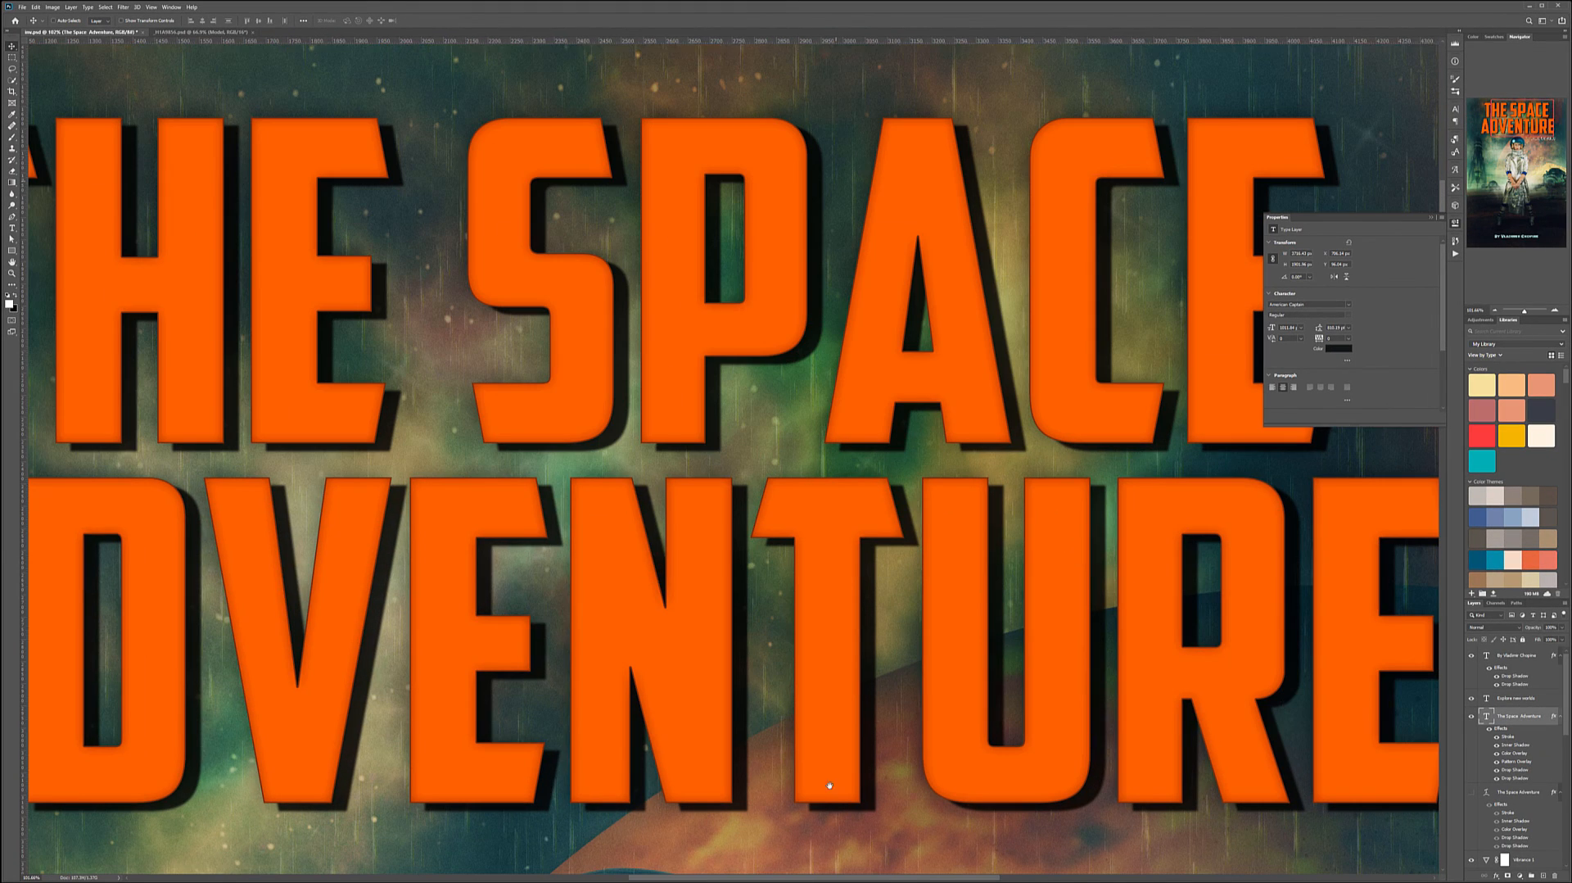
pyautogui.doubleClick(1550, 716)
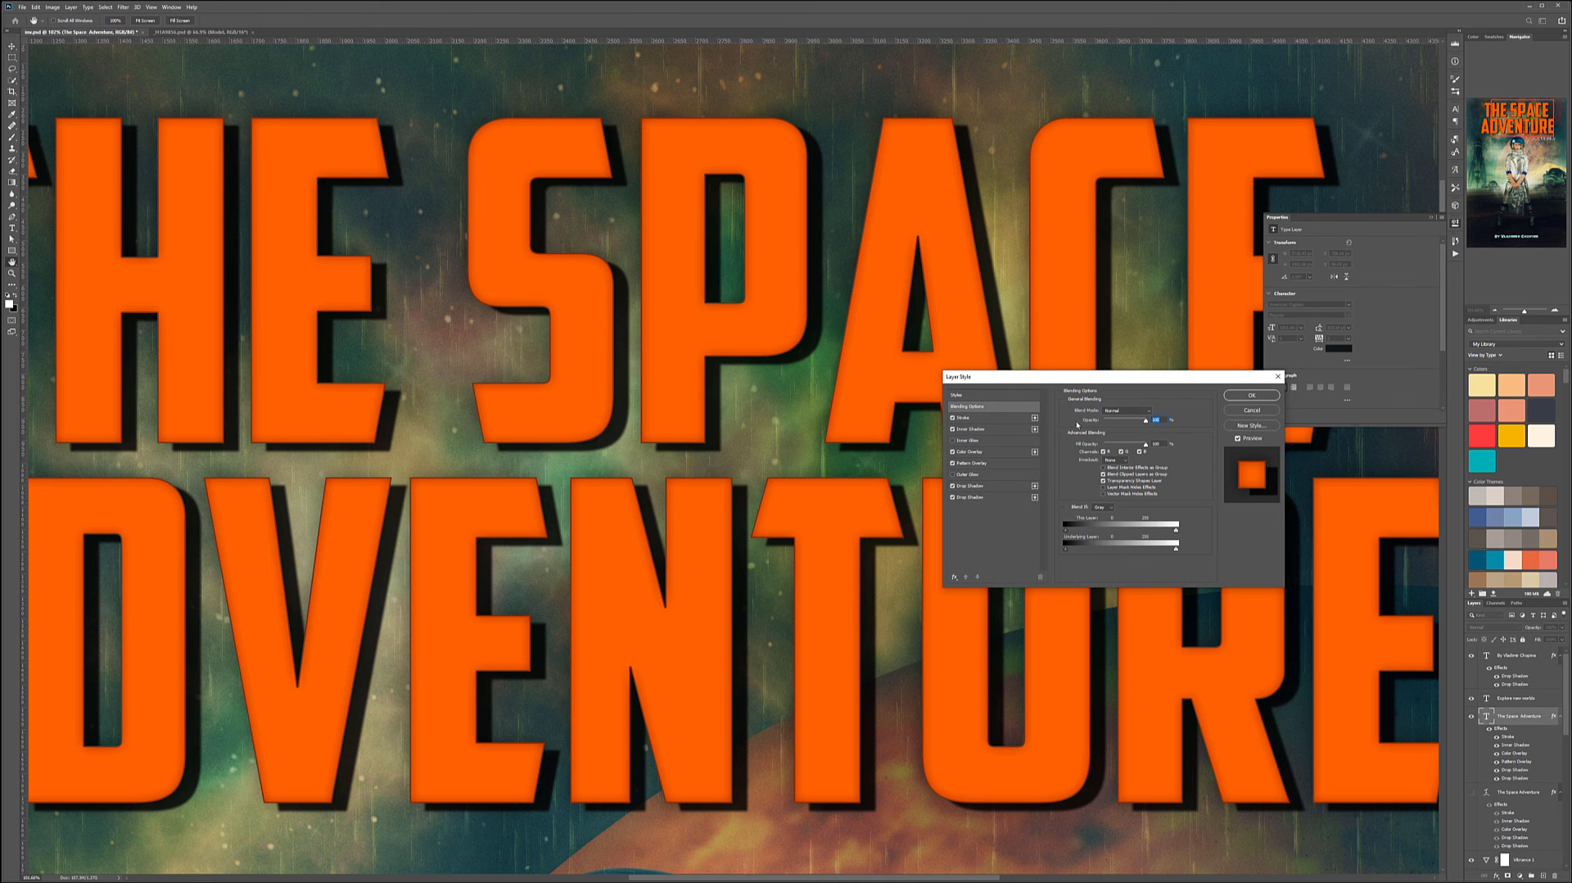
pyautogui.click(999, 464)
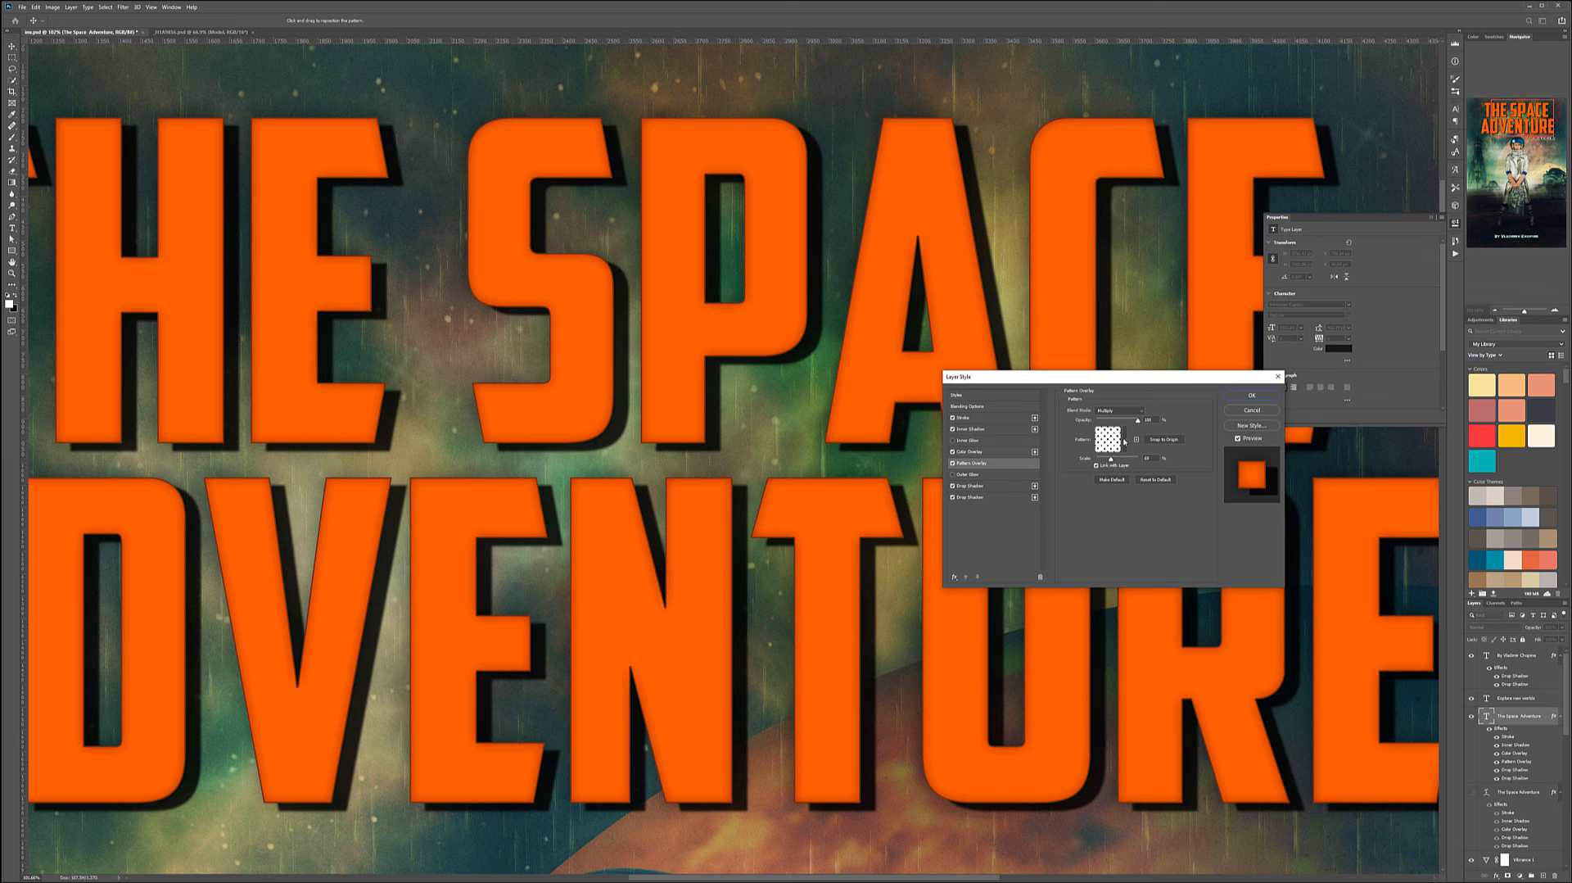
pyautogui.click(953, 452)
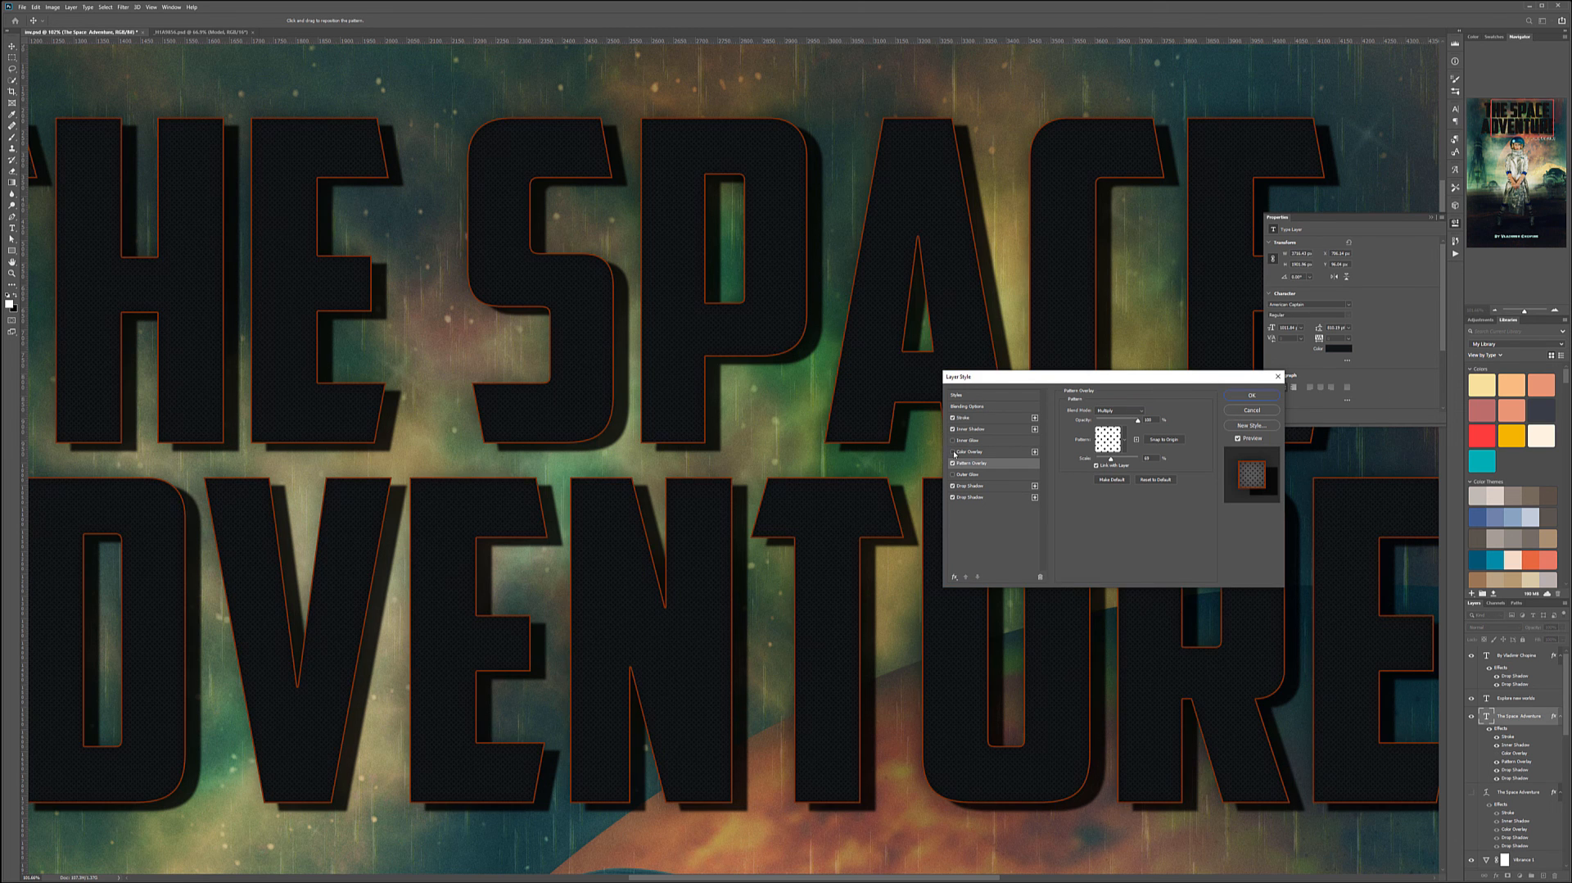
pyautogui.click(995, 451)
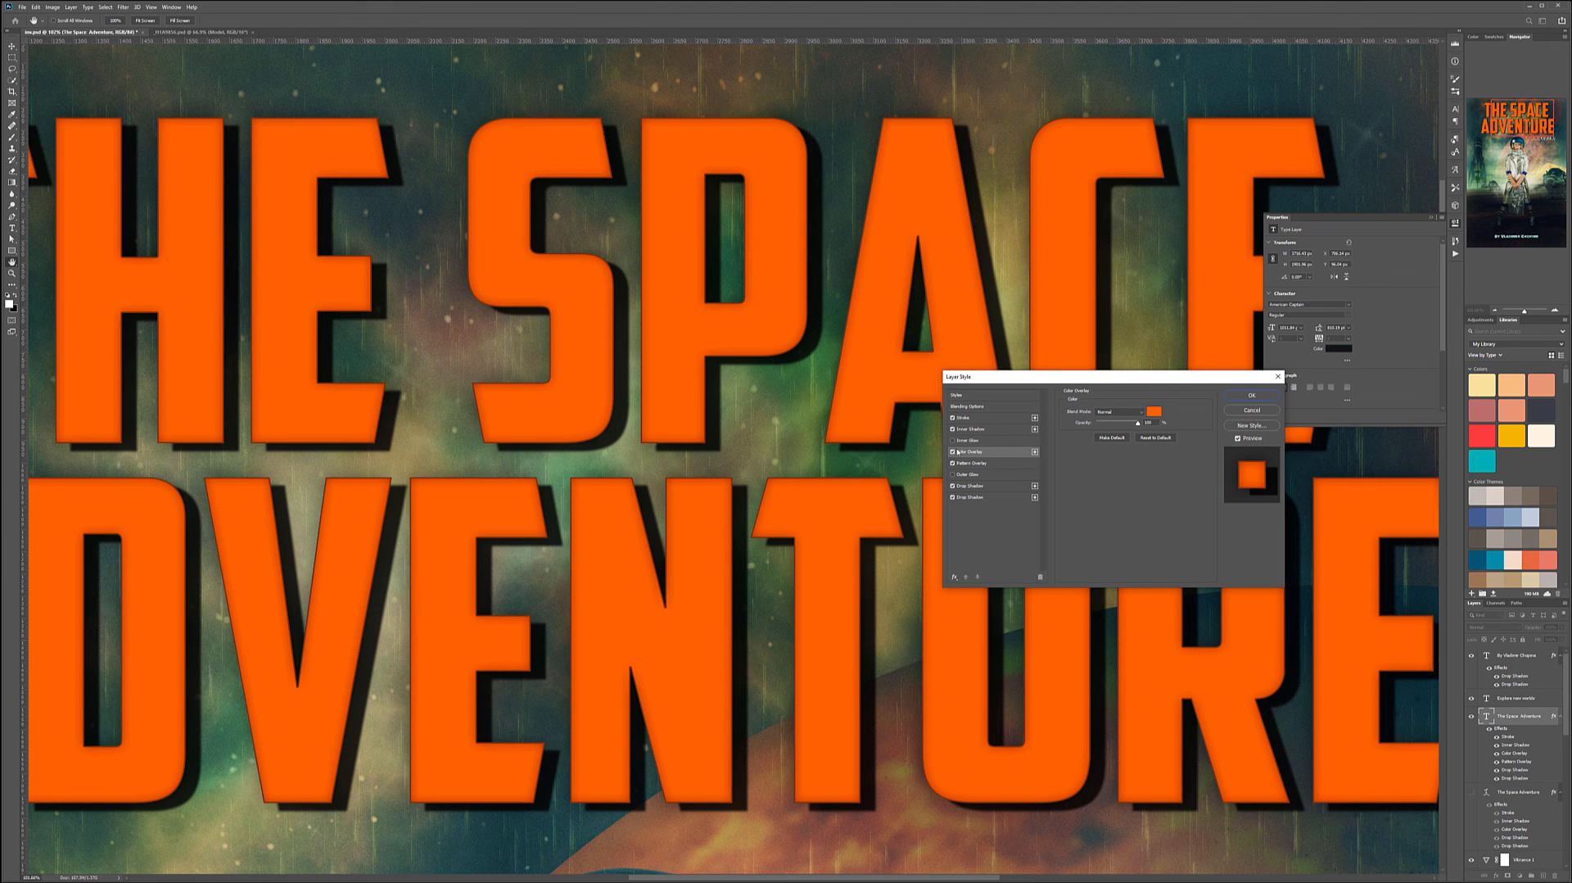
pyautogui.click(953, 451)
pyautogui.click(1022, 464)
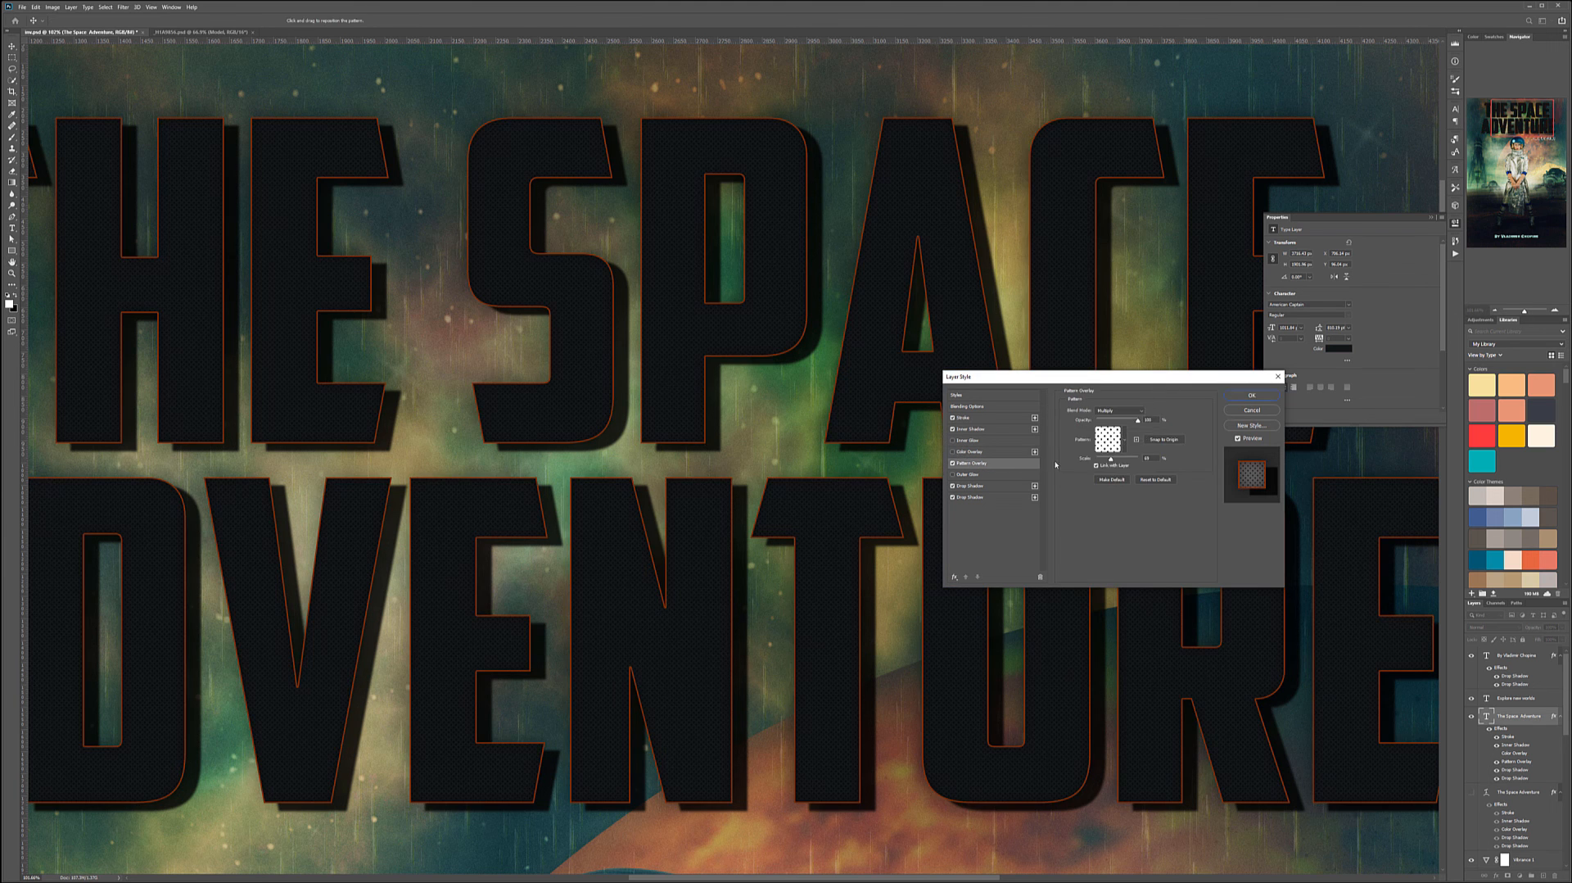
pyautogui.click(1013, 452)
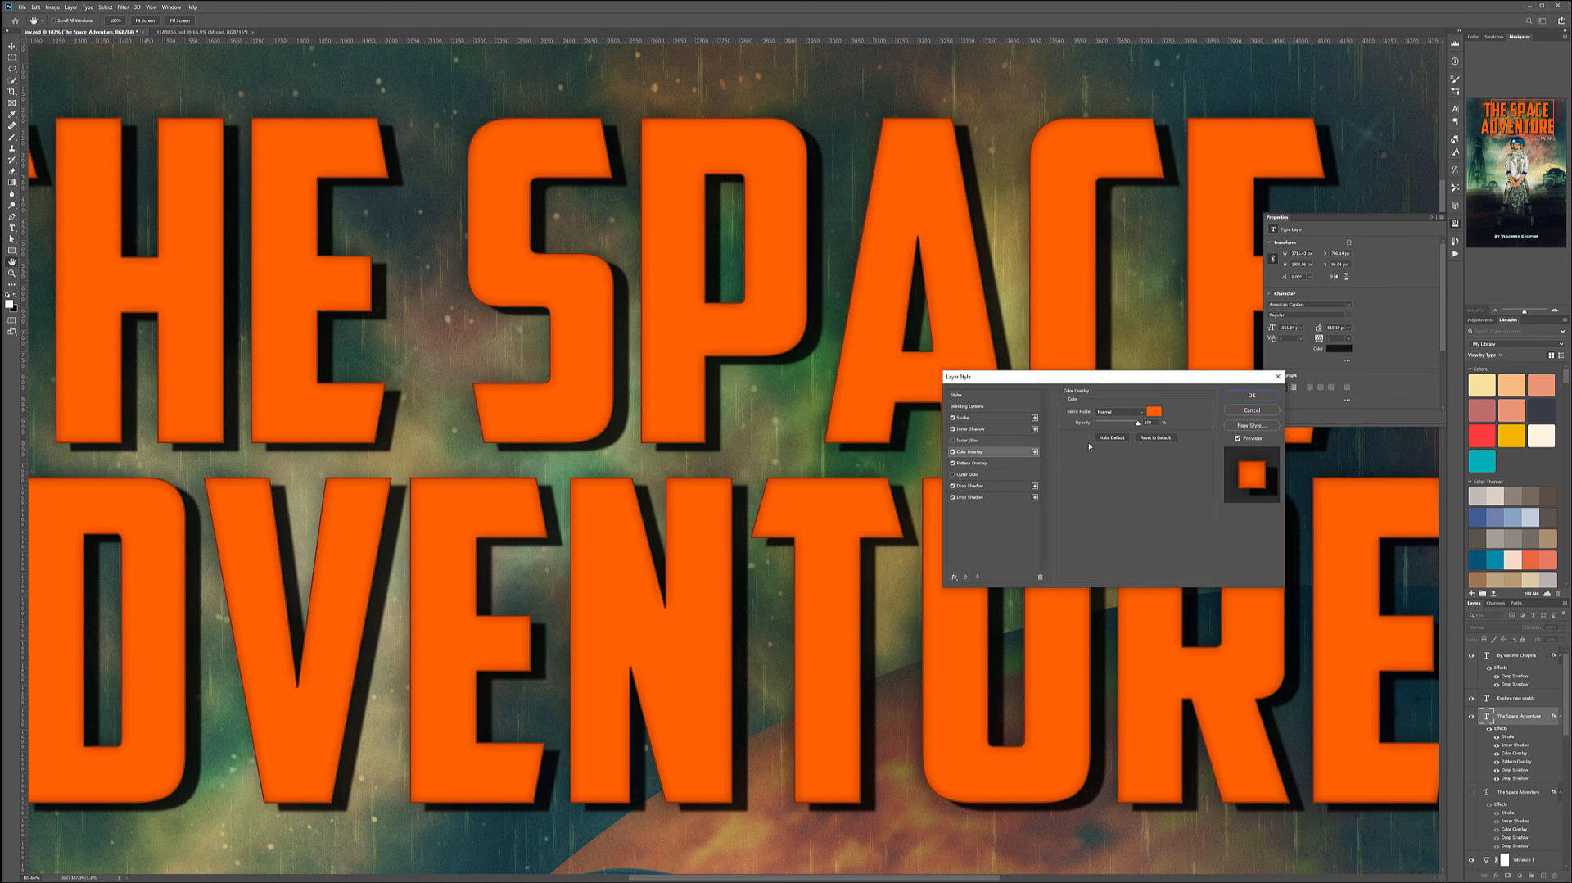
pyautogui.click(1143, 414)
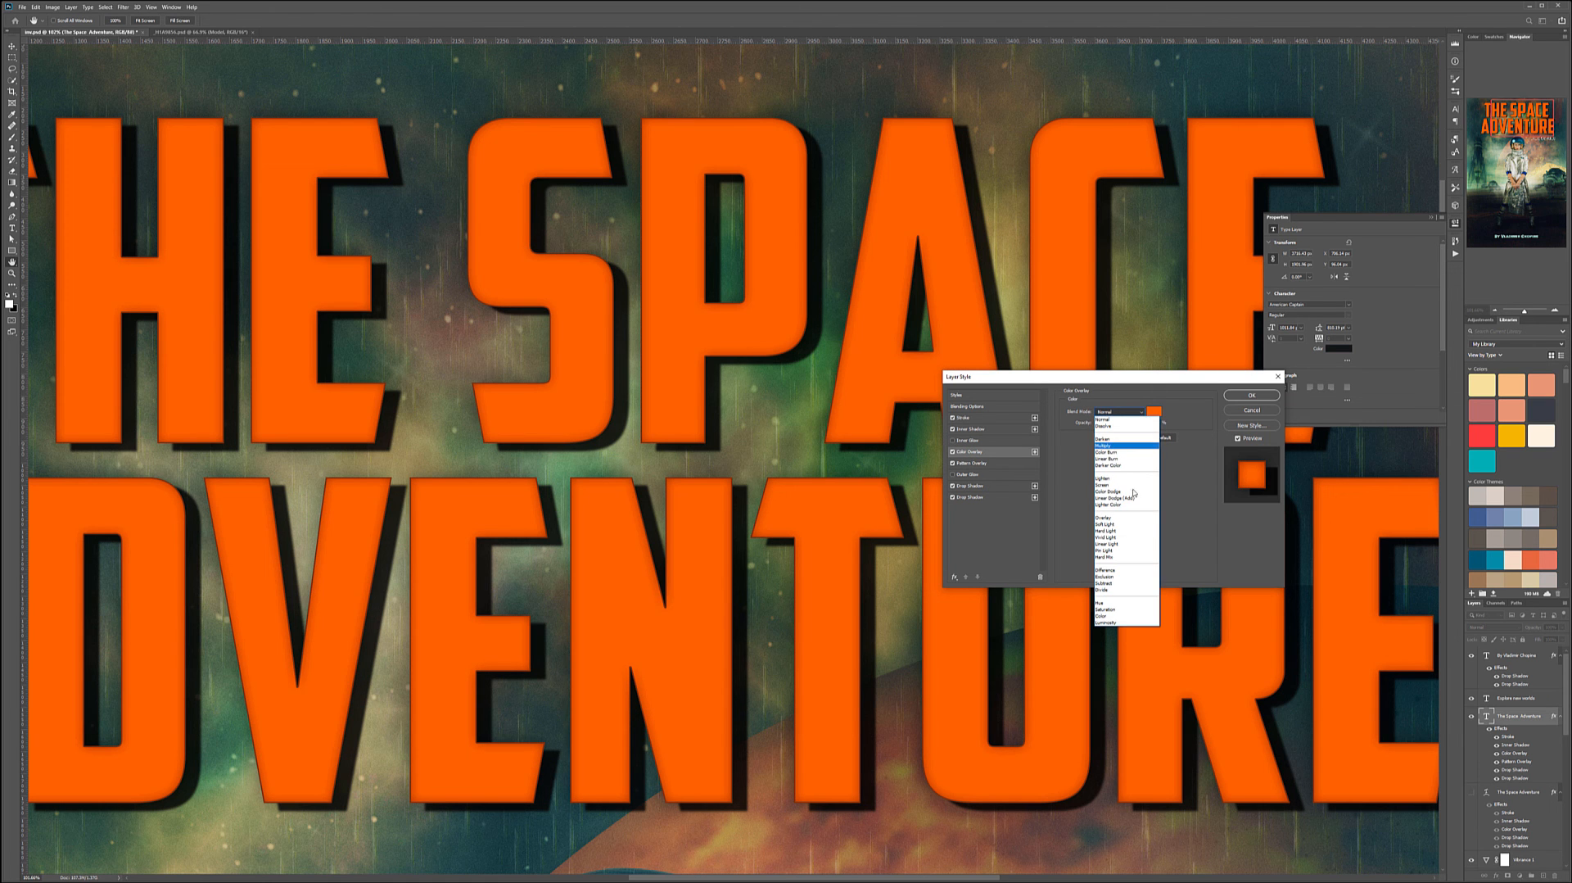
pyautogui.click(1126, 524)
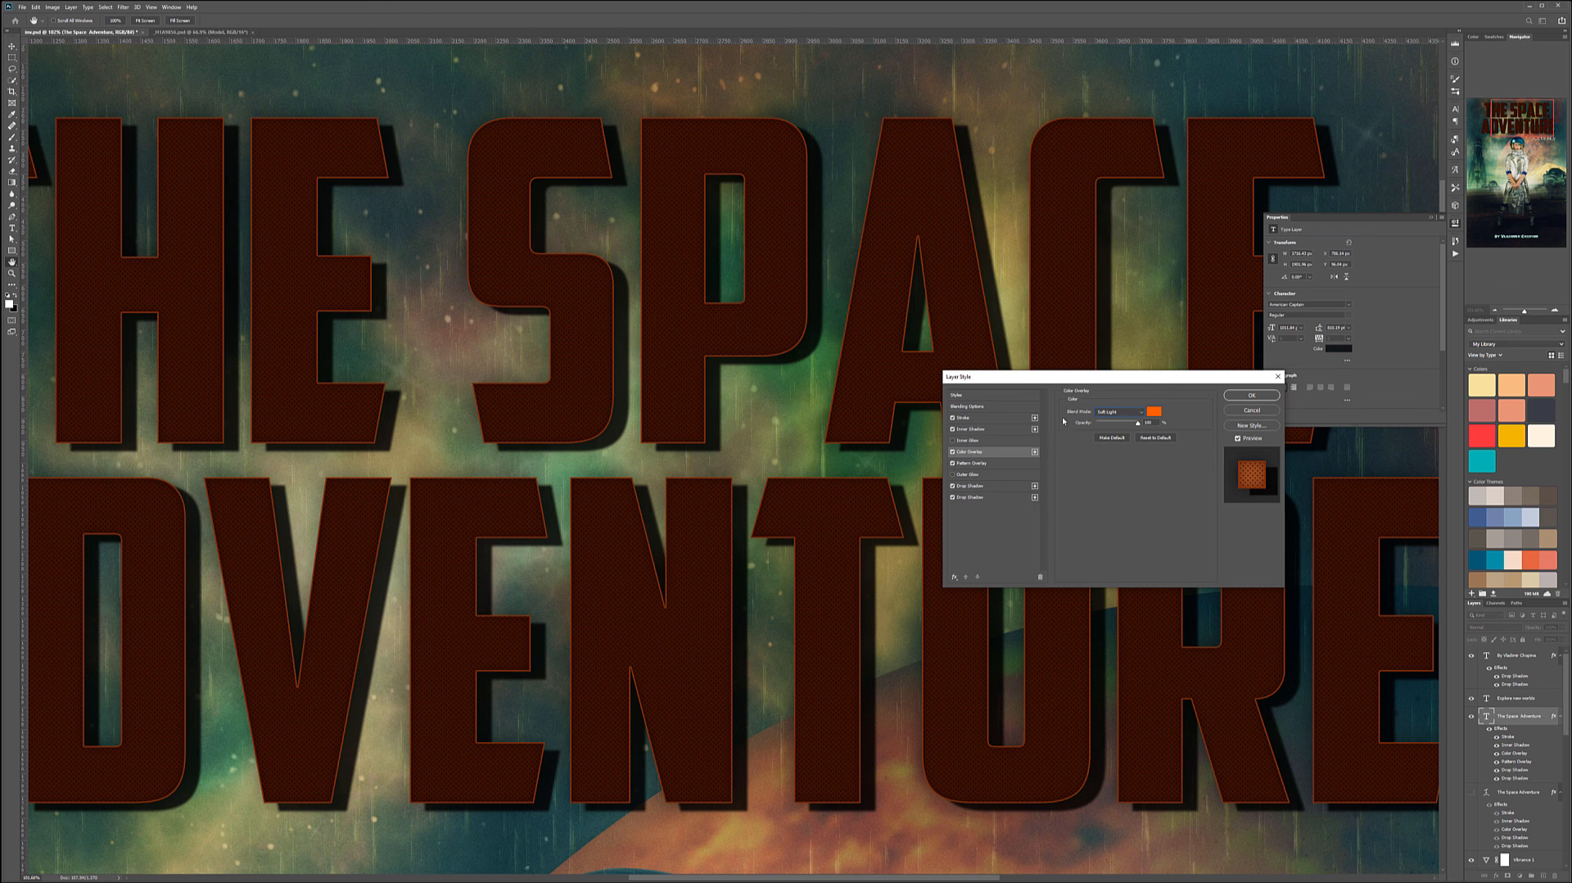
pyautogui.click(1004, 462)
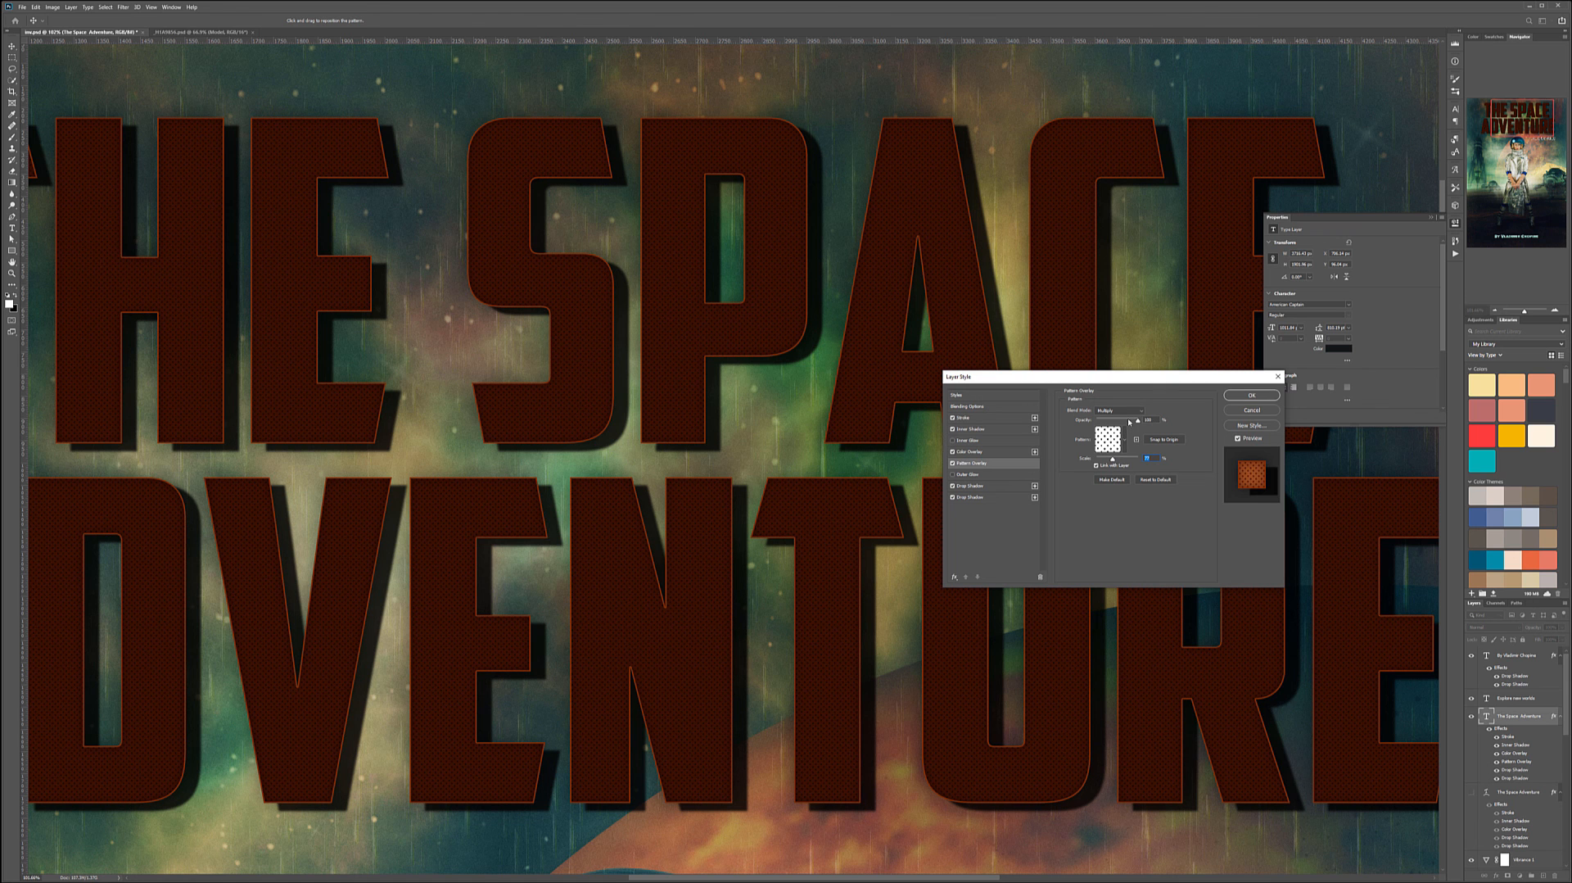
pyautogui.moveTo(1137, 421); pyautogui.dragTo(1098, 420)
# - Add an extra Color Overlay effect to the title and delete it again
pyautogui.click(998, 453)
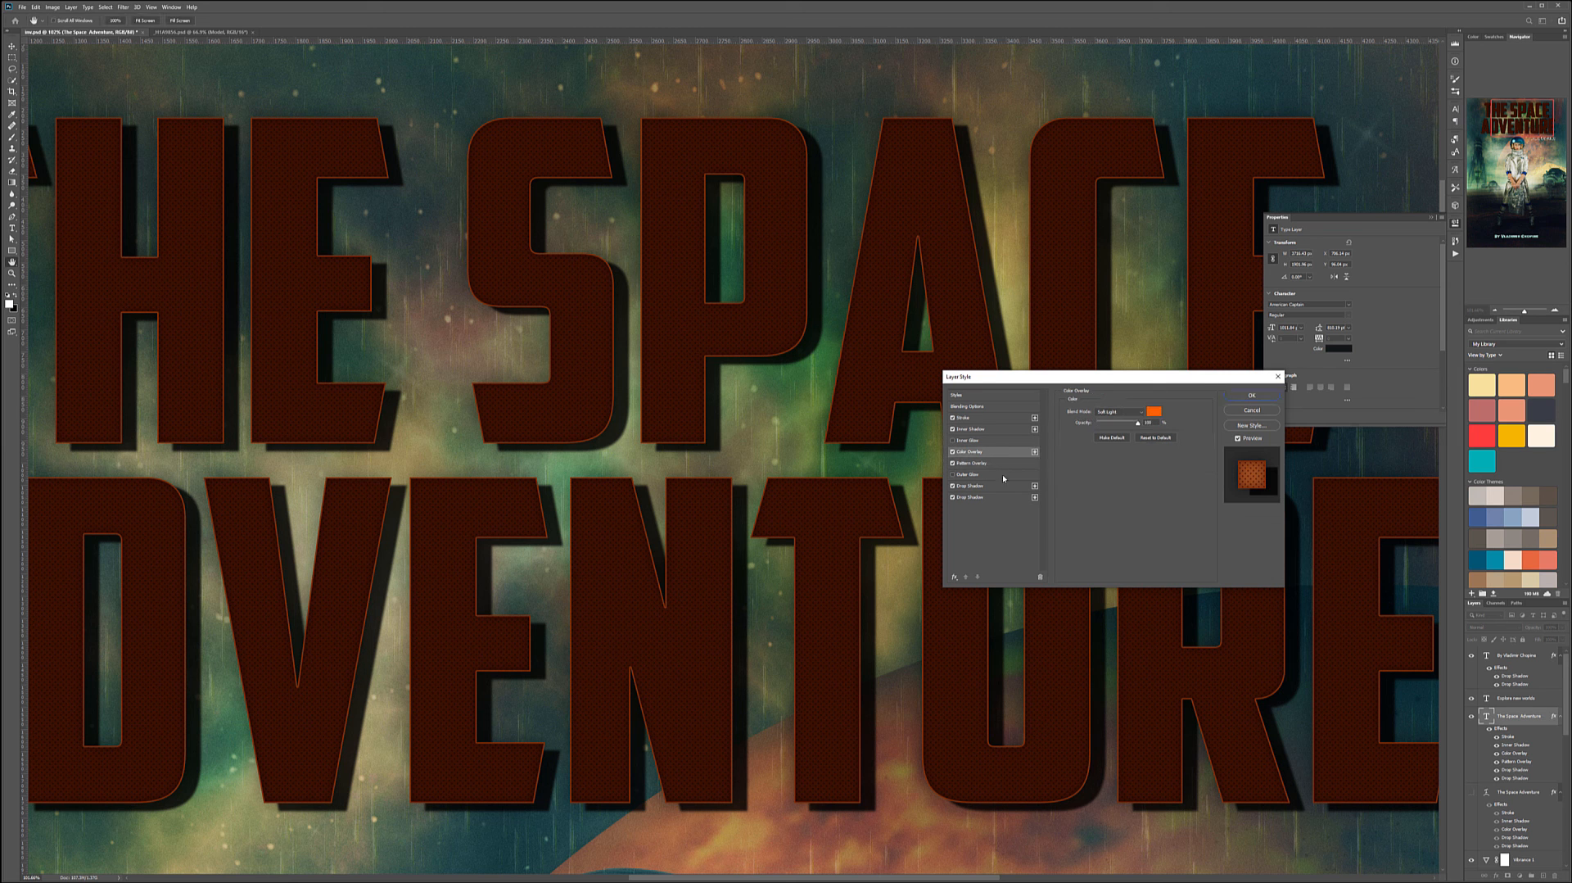
pyautogui.click(983, 486)
pyautogui.click(952, 578)
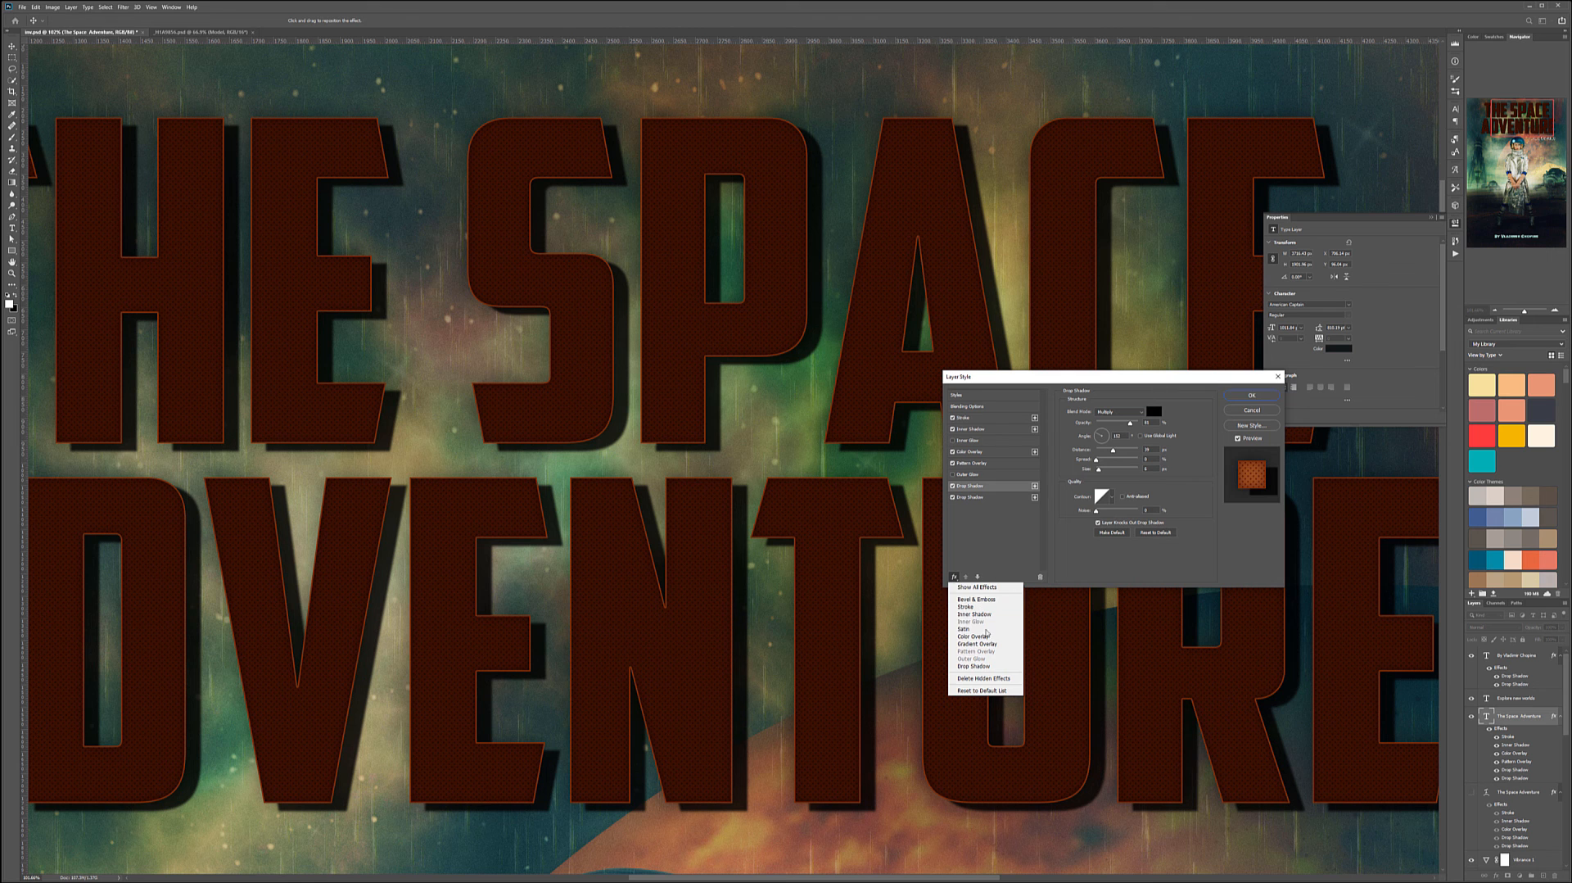
pyautogui.click(986, 637)
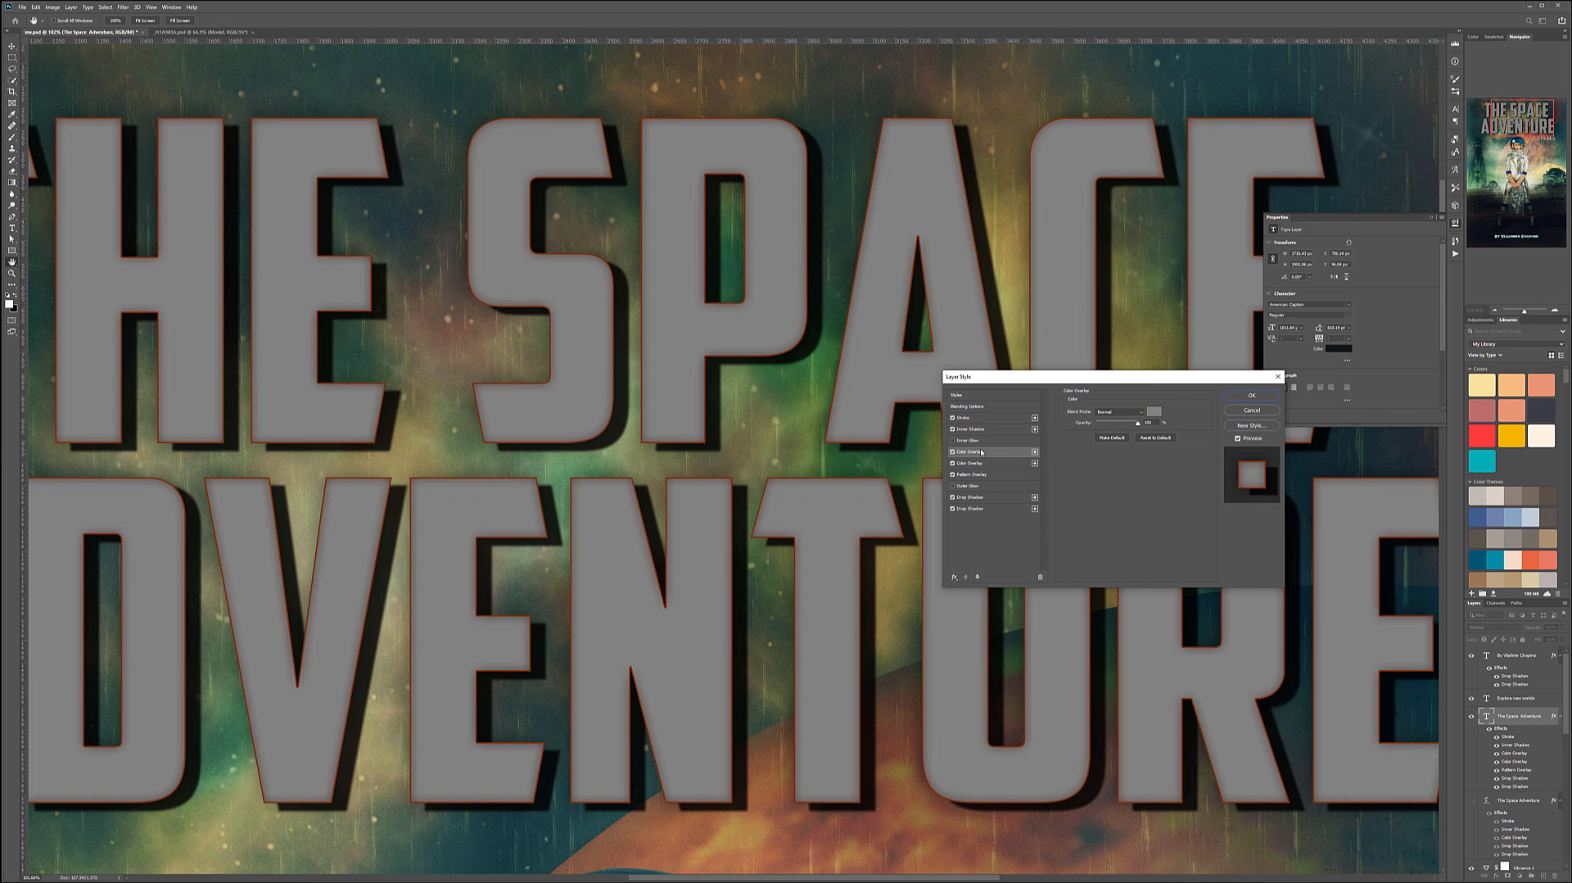
pyautogui.click(1039, 577)
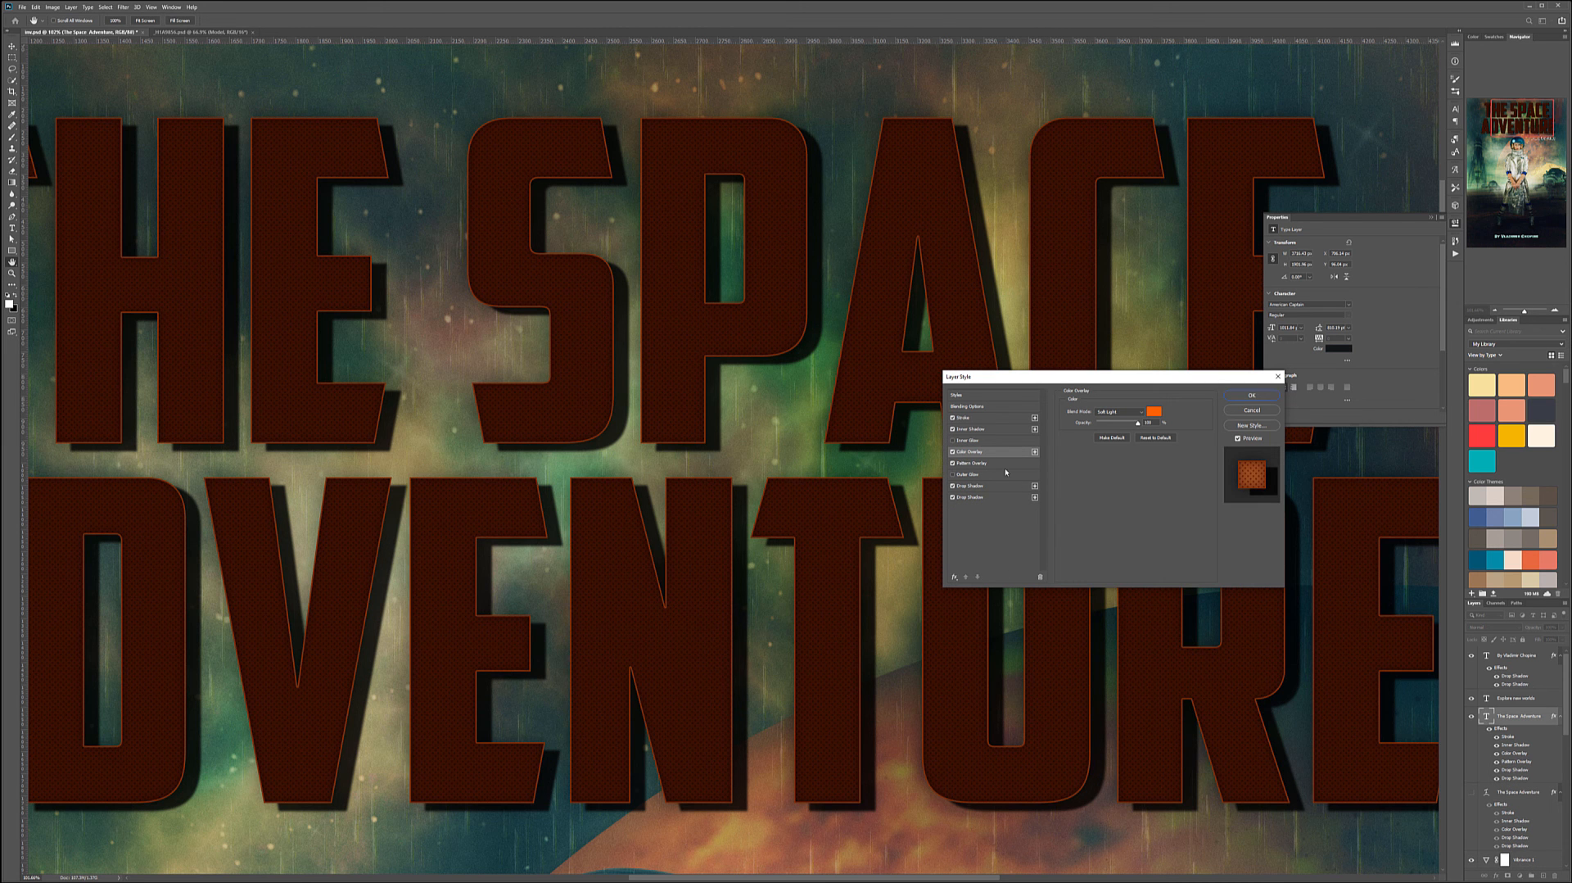
# - Switch the title's Color Overlay blend mode to Screen, nudge the Pattern Overlay opacity and confirm
pyautogui.click(1154, 412)
pyautogui.click(1118, 412)
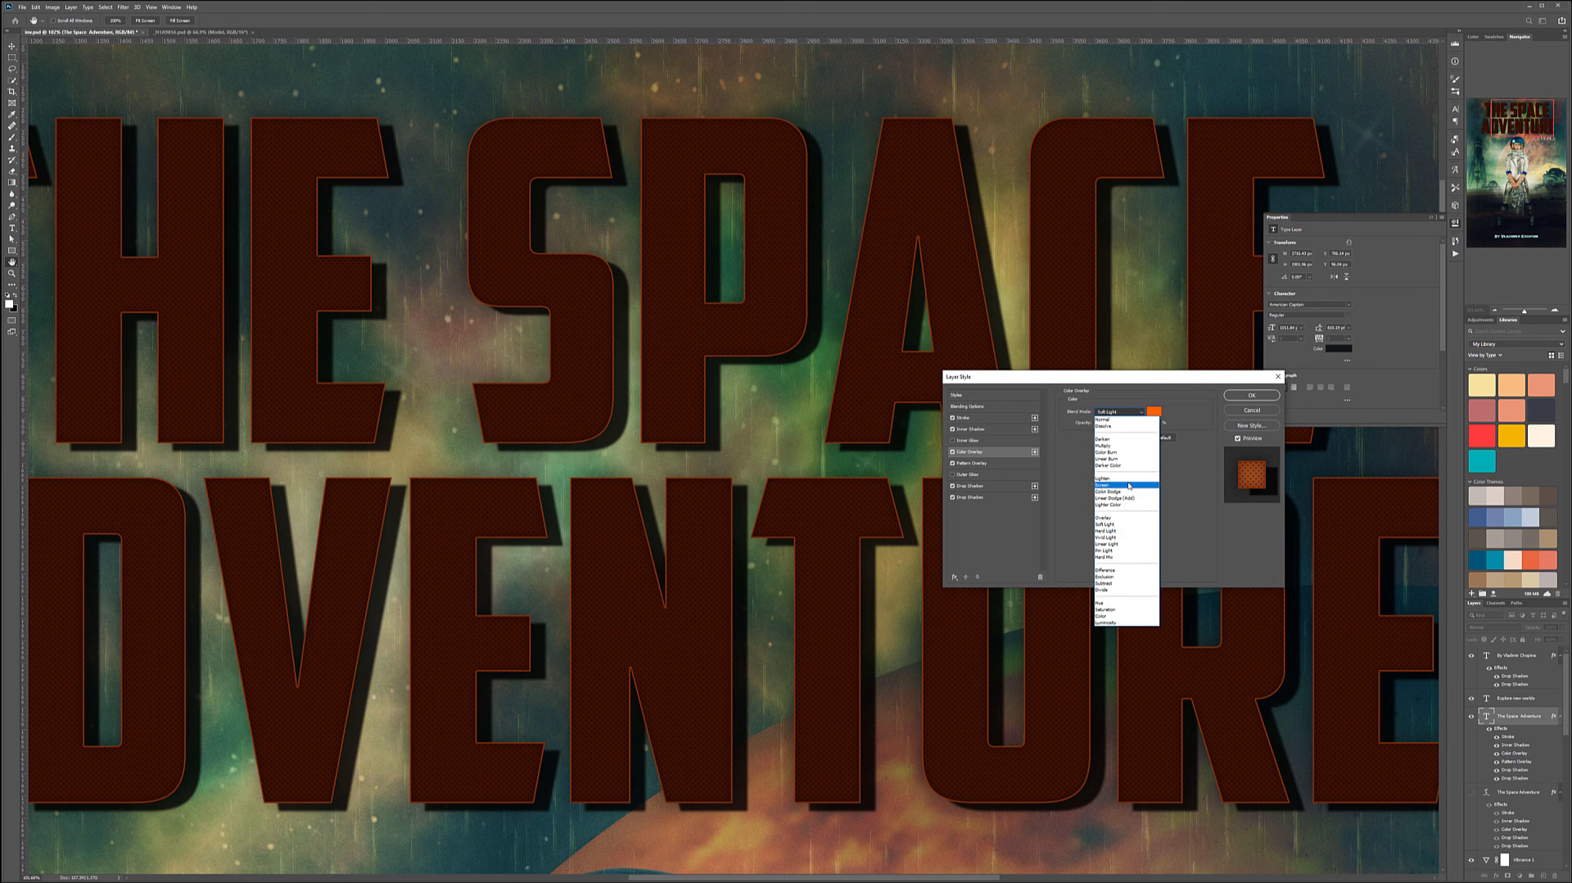
pyautogui.click(1129, 485)
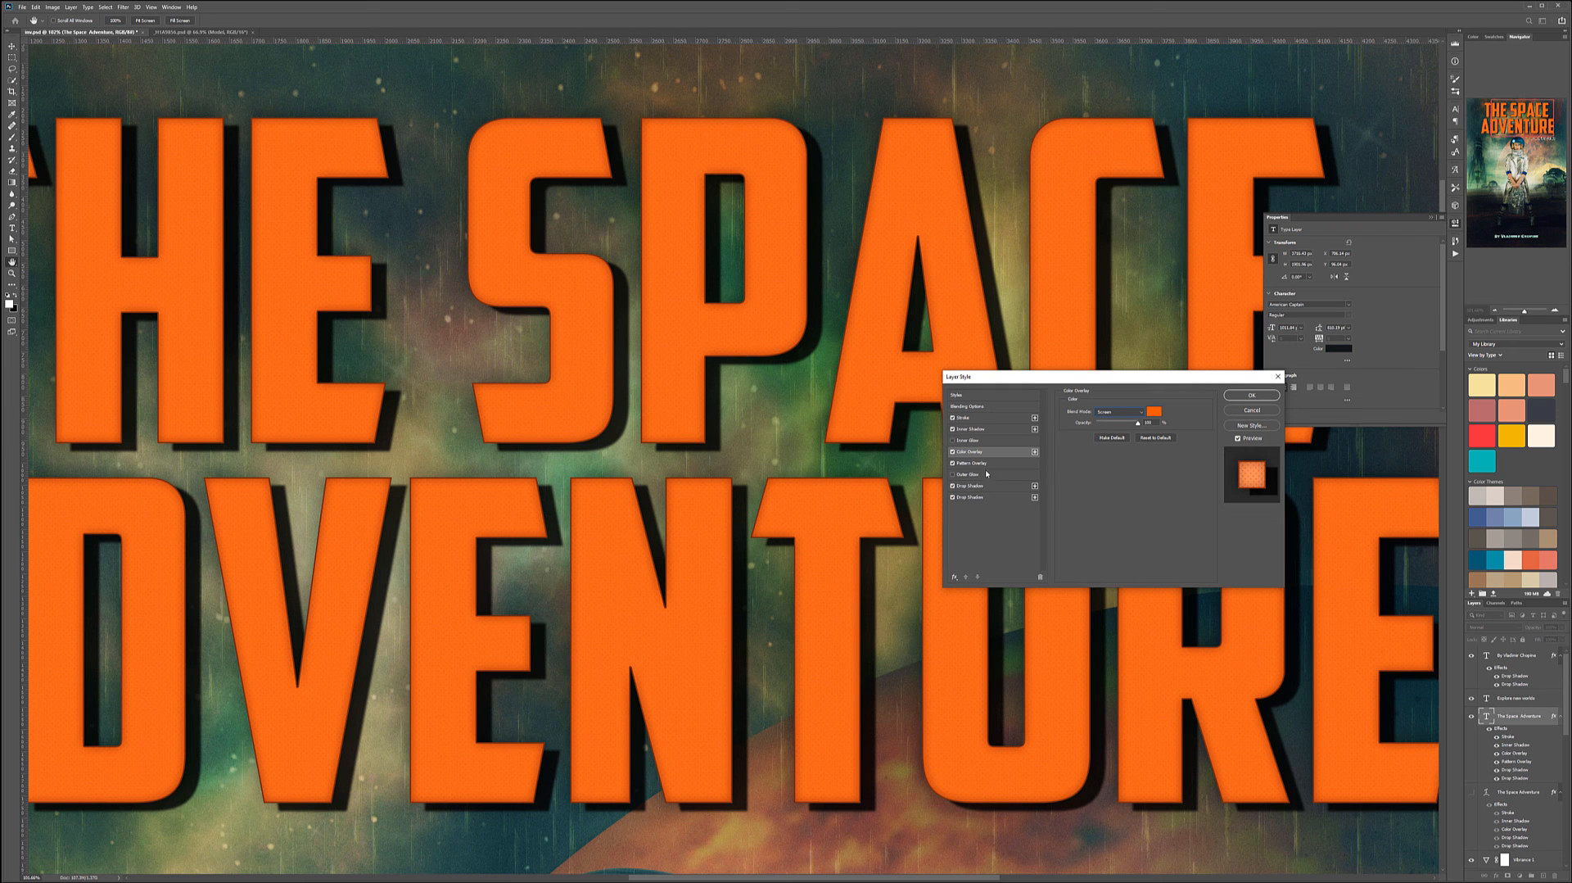
pyautogui.click(989, 464)
pyautogui.moveTo(1181, 414); pyautogui.dragTo(1181, 418)
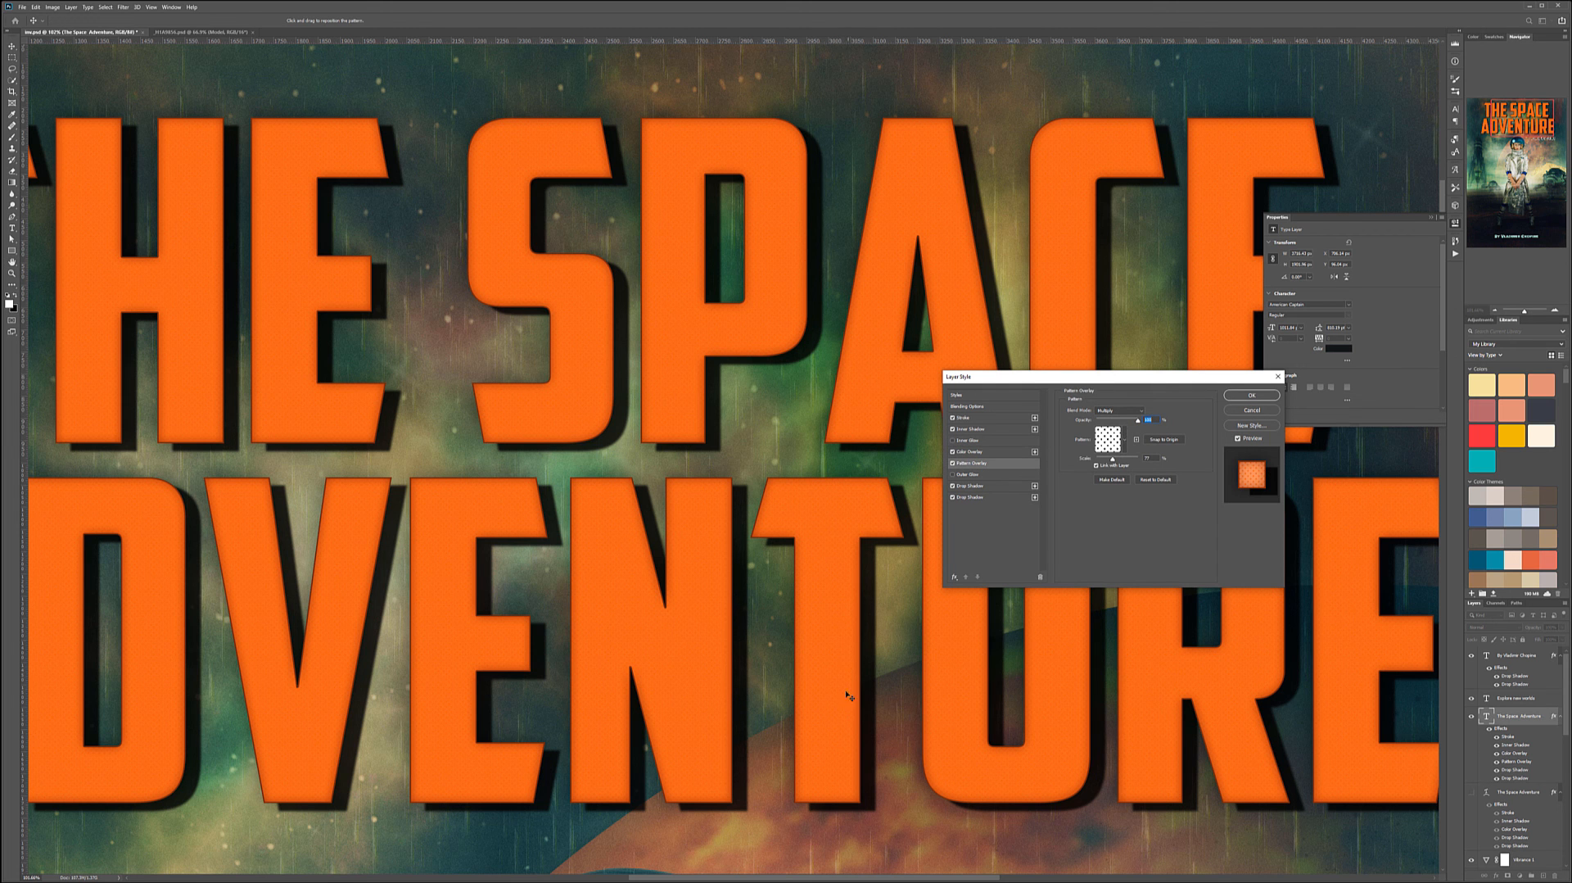
pyautogui.press('Return')
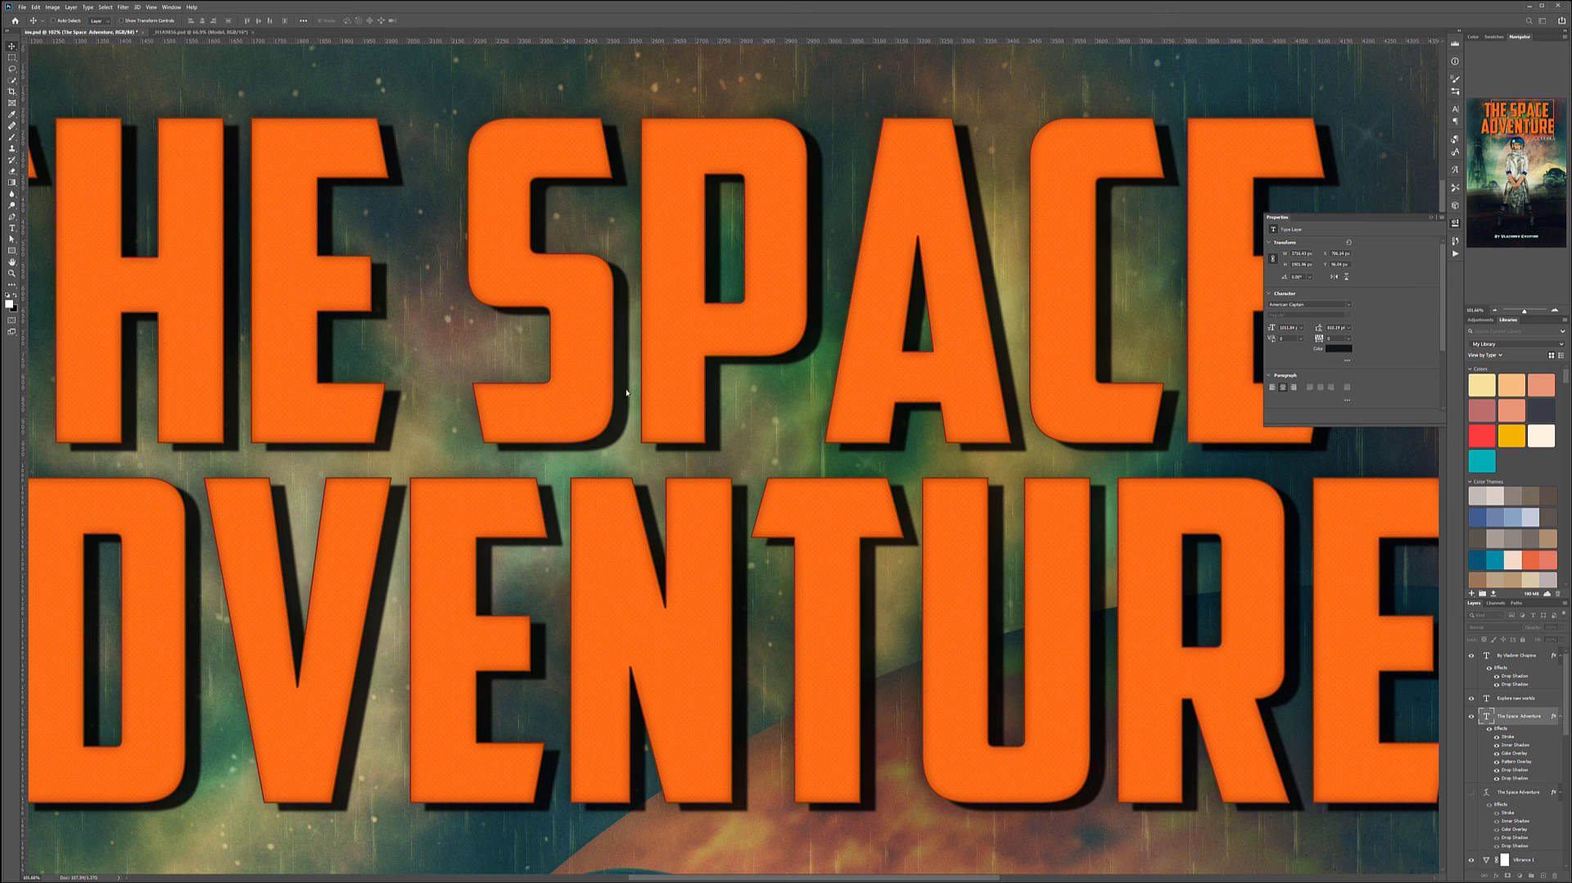
pyautogui.scroll(-3, 778, 344)
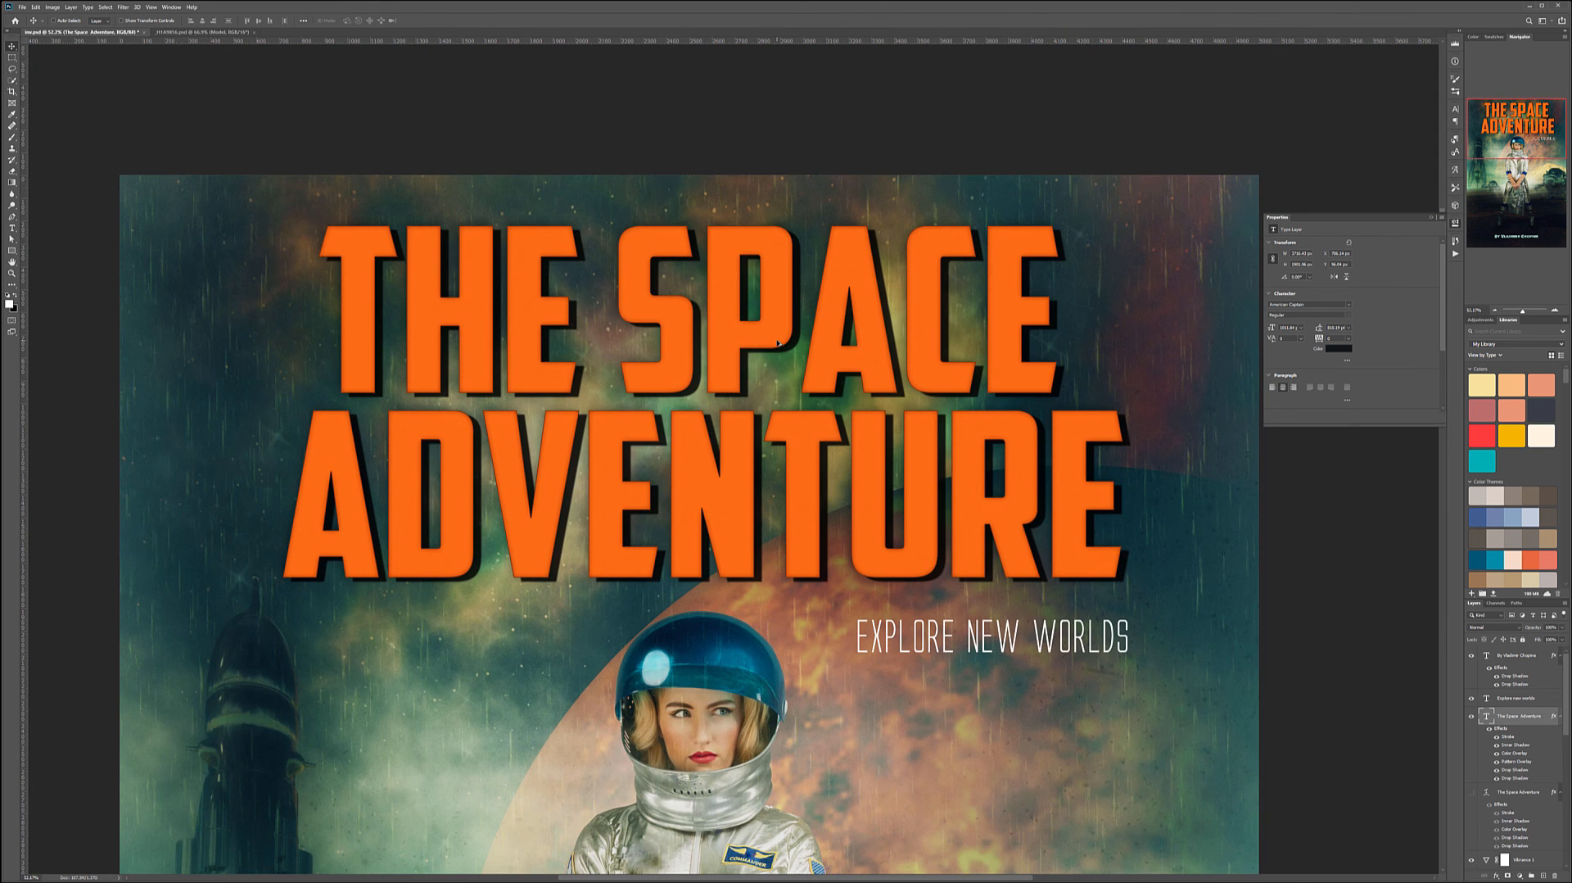
# - Move a The Space Adventure title layer to the top of the layer stack, above the adjustment layers
pyautogui.scroll(-3, 778, 344)
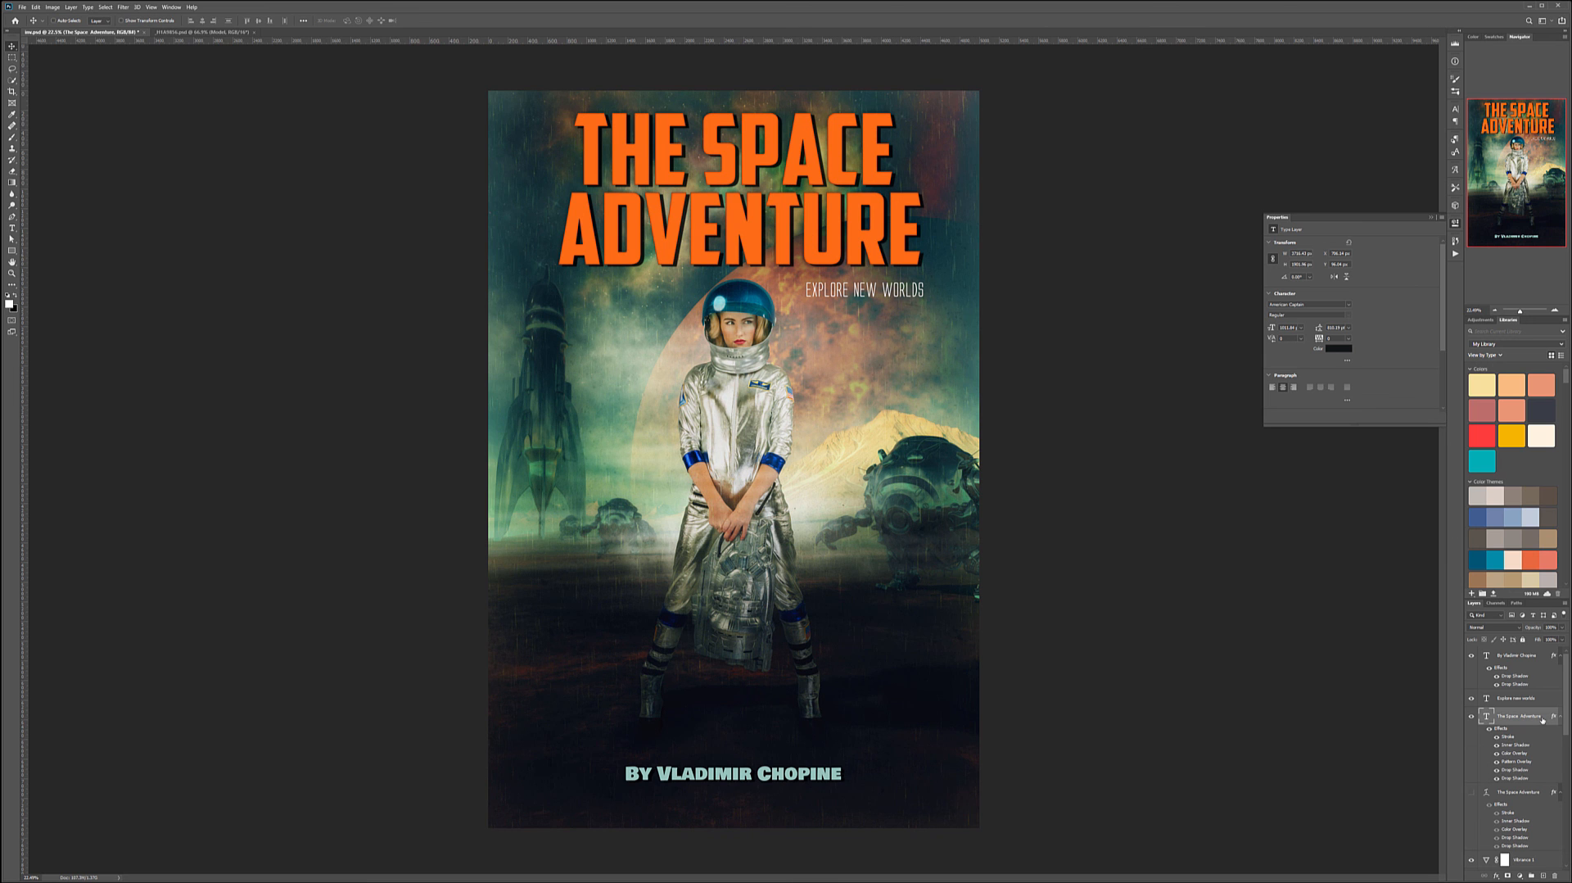
pyautogui.scroll(-3, 1520, 709)
pyautogui.scroll(3, 1521, 709)
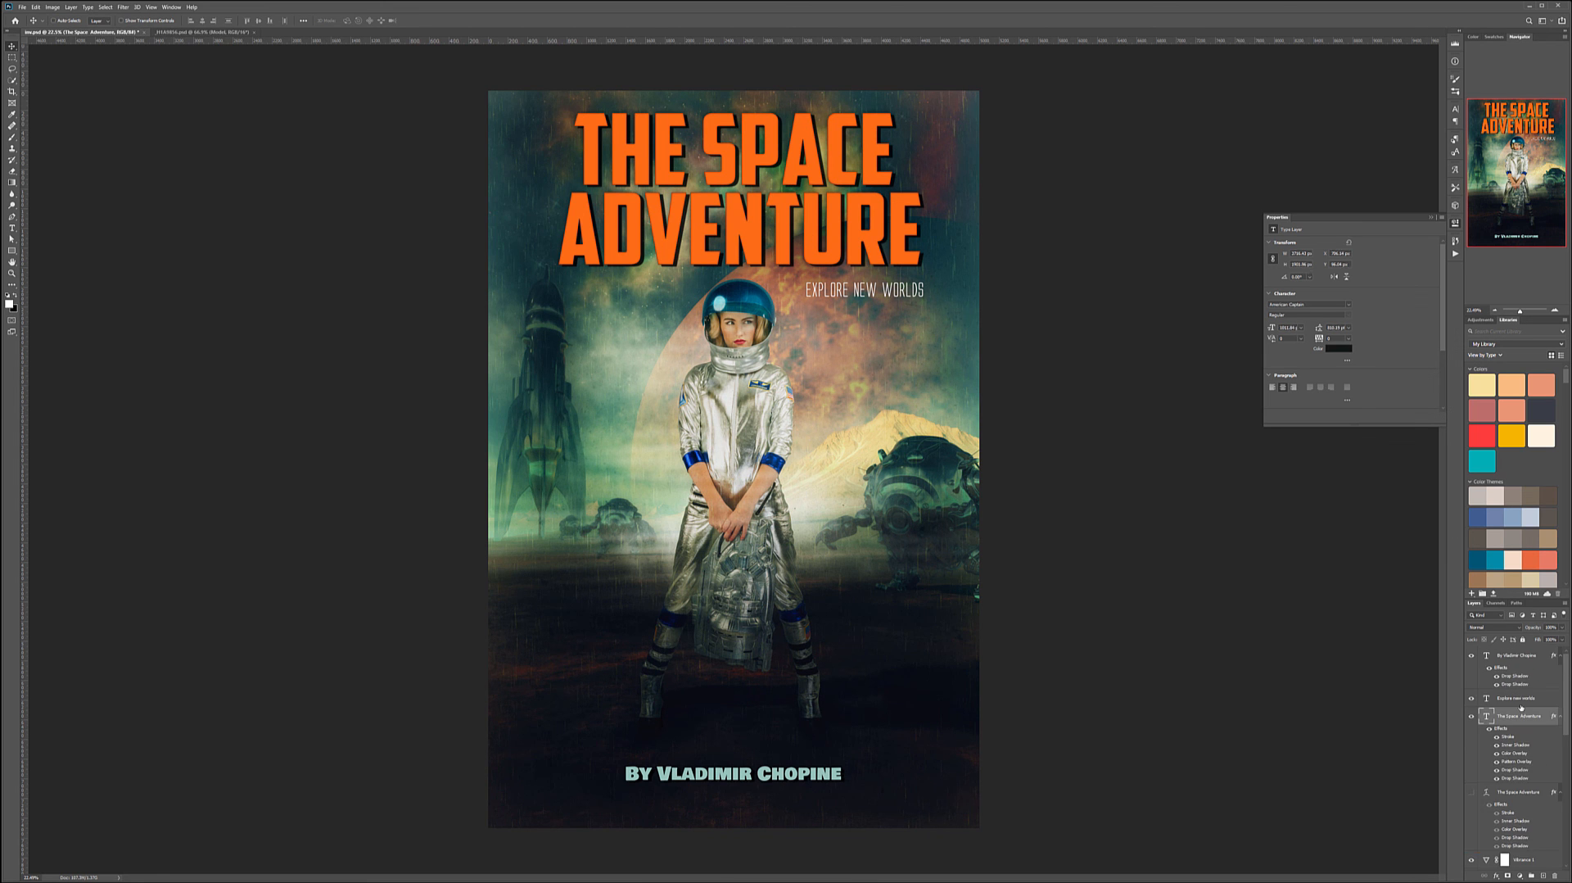
pyautogui.click(1517, 655)
pyautogui.keyDown('shift'); pyautogui.click(1523, 717); pyautogui.keyUp('shift')
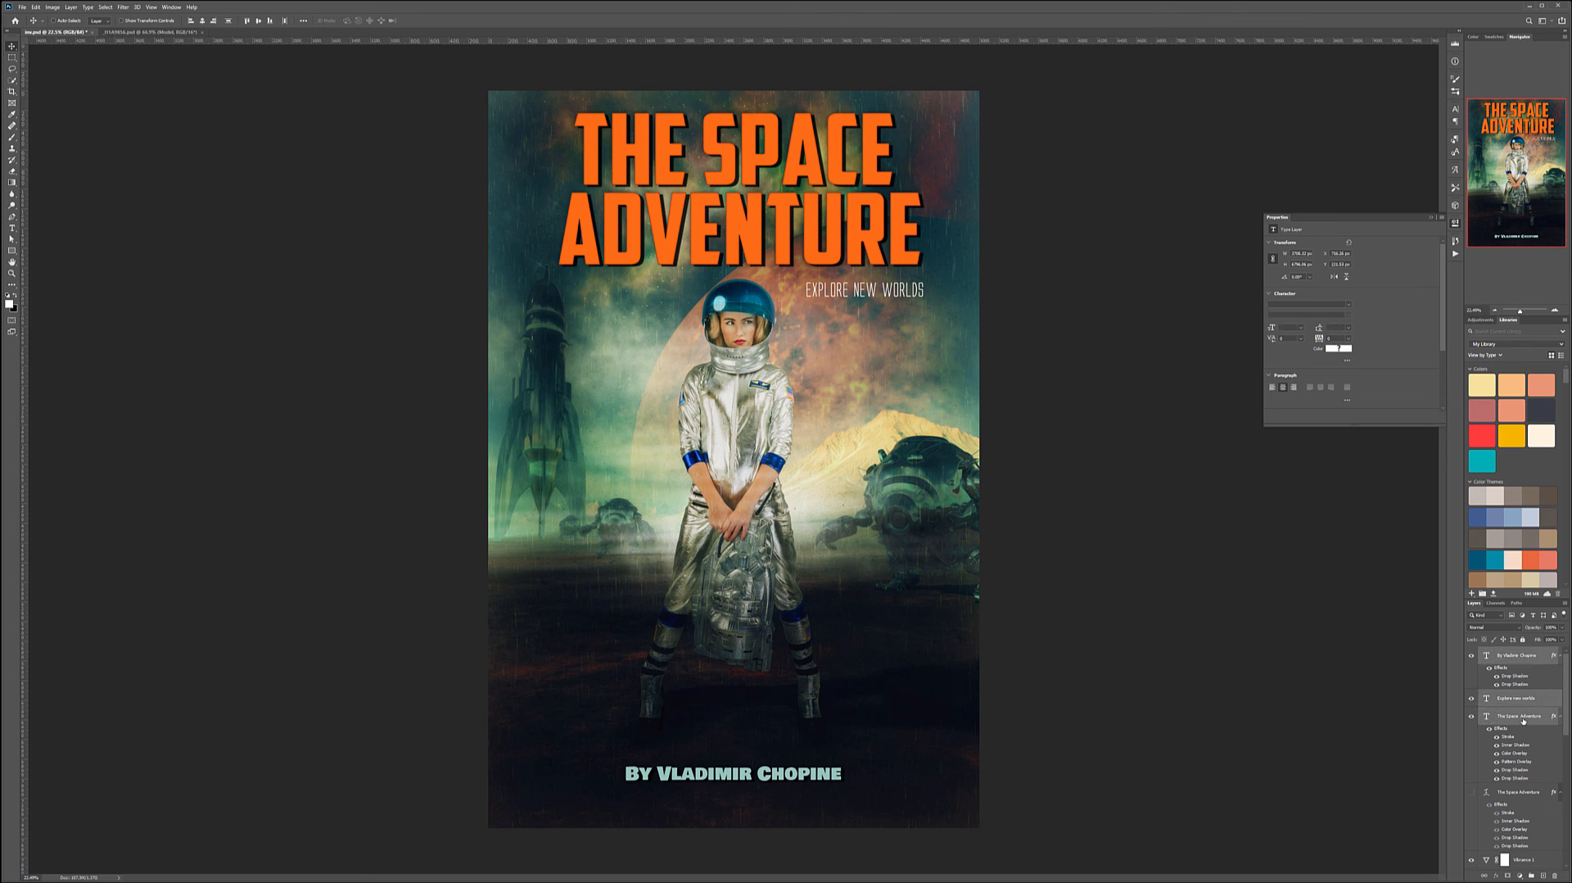
pyautogui.moveTo(1523, 717); pyautogui.dragTo(1508, 668)
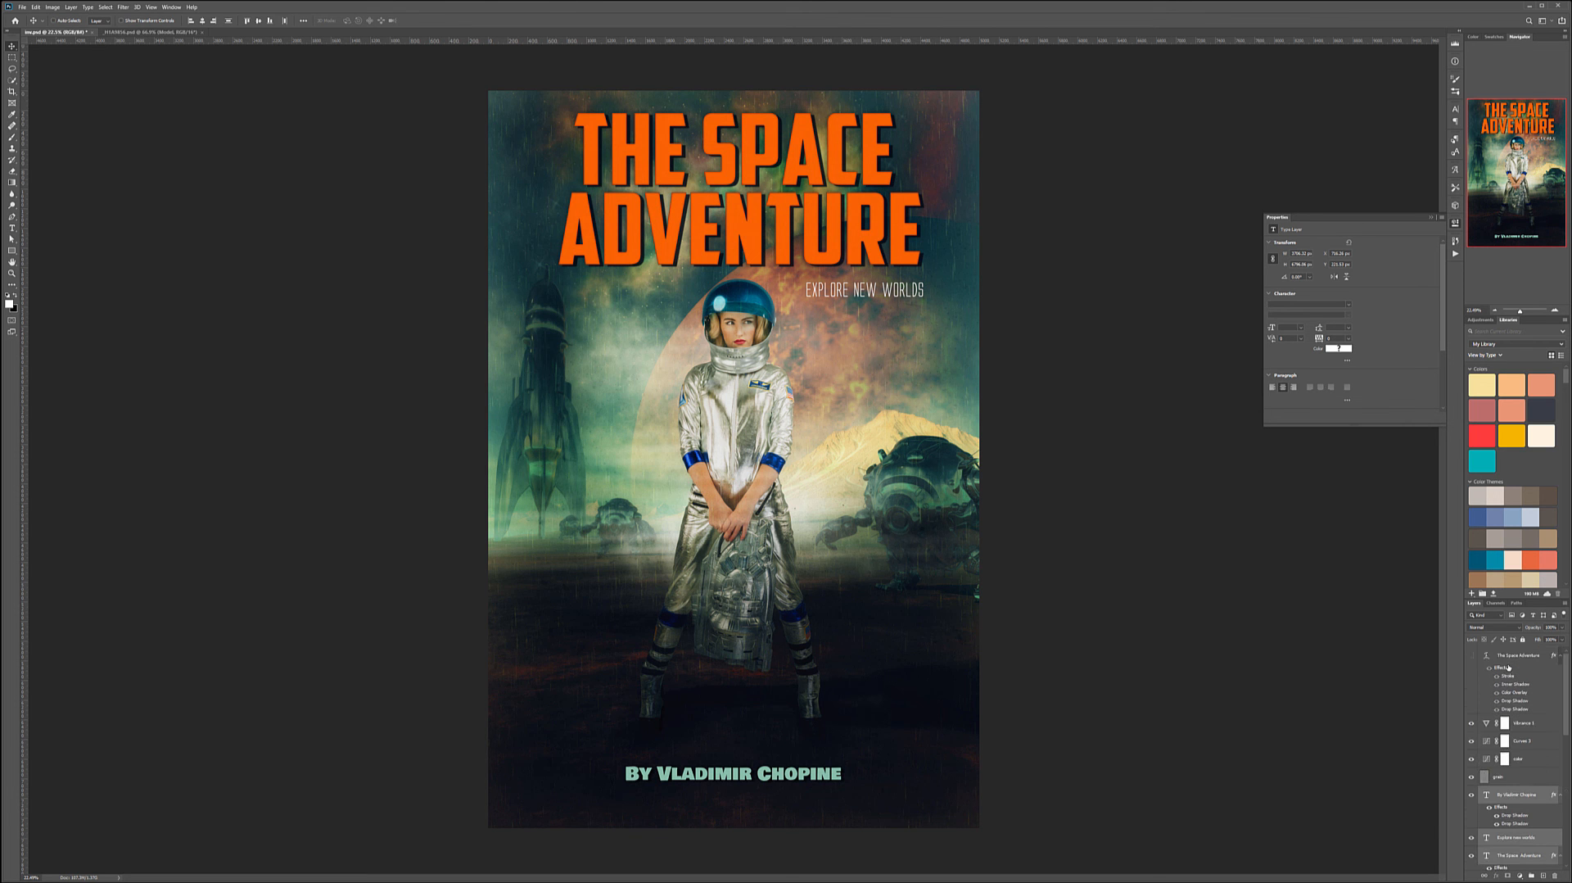
# - Select the Vibrance 1 adjustment layer and inspect the poster at different zoom levels
pyautogui.click(1541, 725)
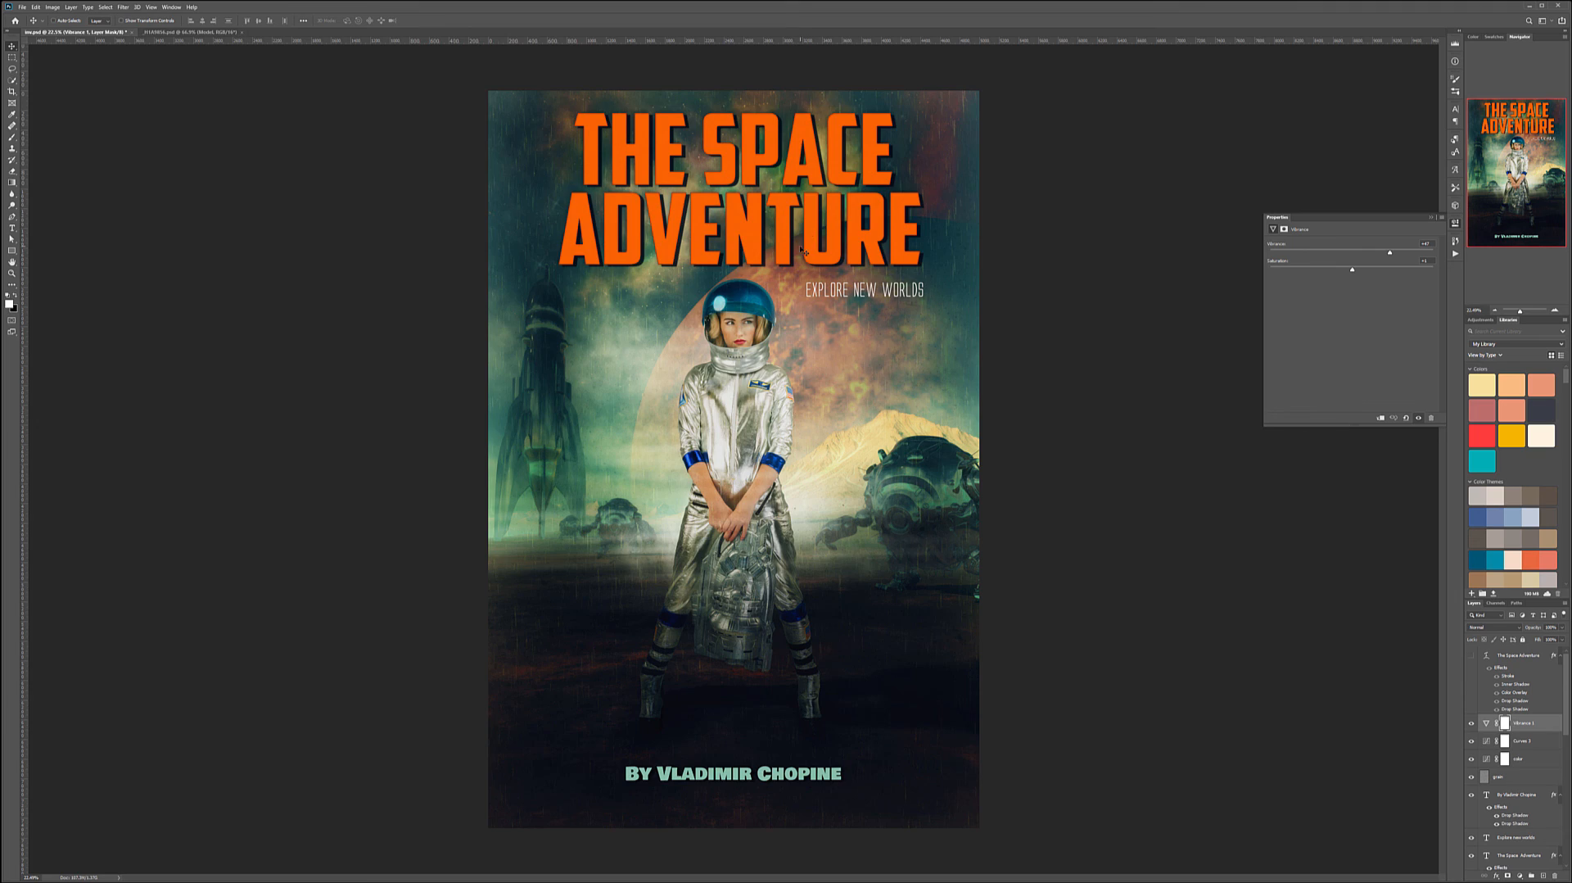
pyautogui.scroll(6, 797, 188)
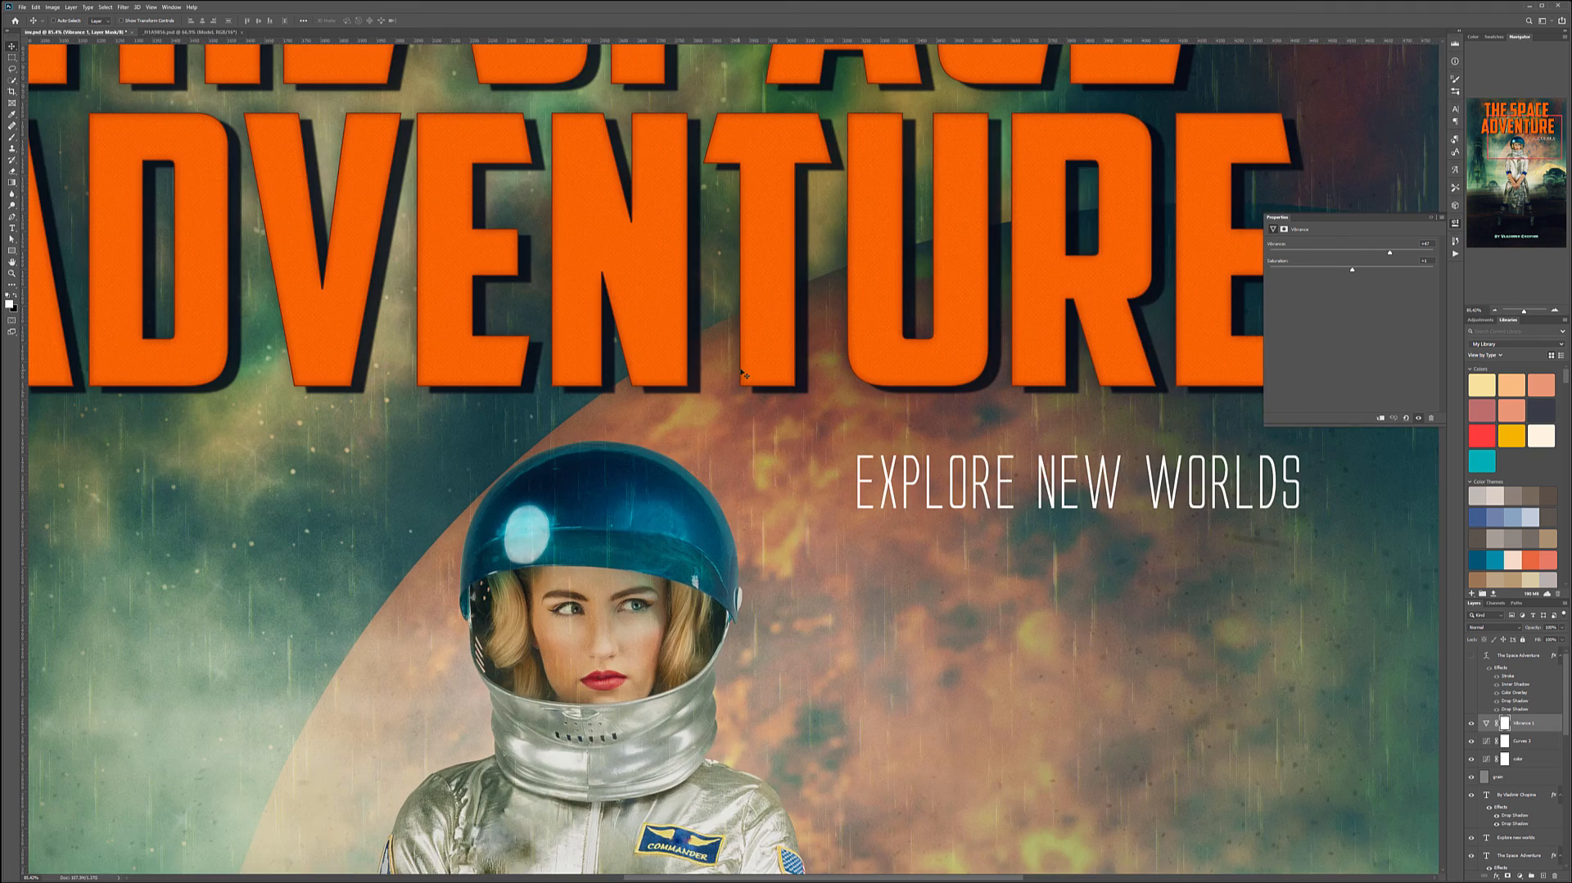
pyautogui.scroll(3, 753, 379)
pyautogui.scroll(1, 736, 379)
pyautogui.scroll(-10, 792, 412)
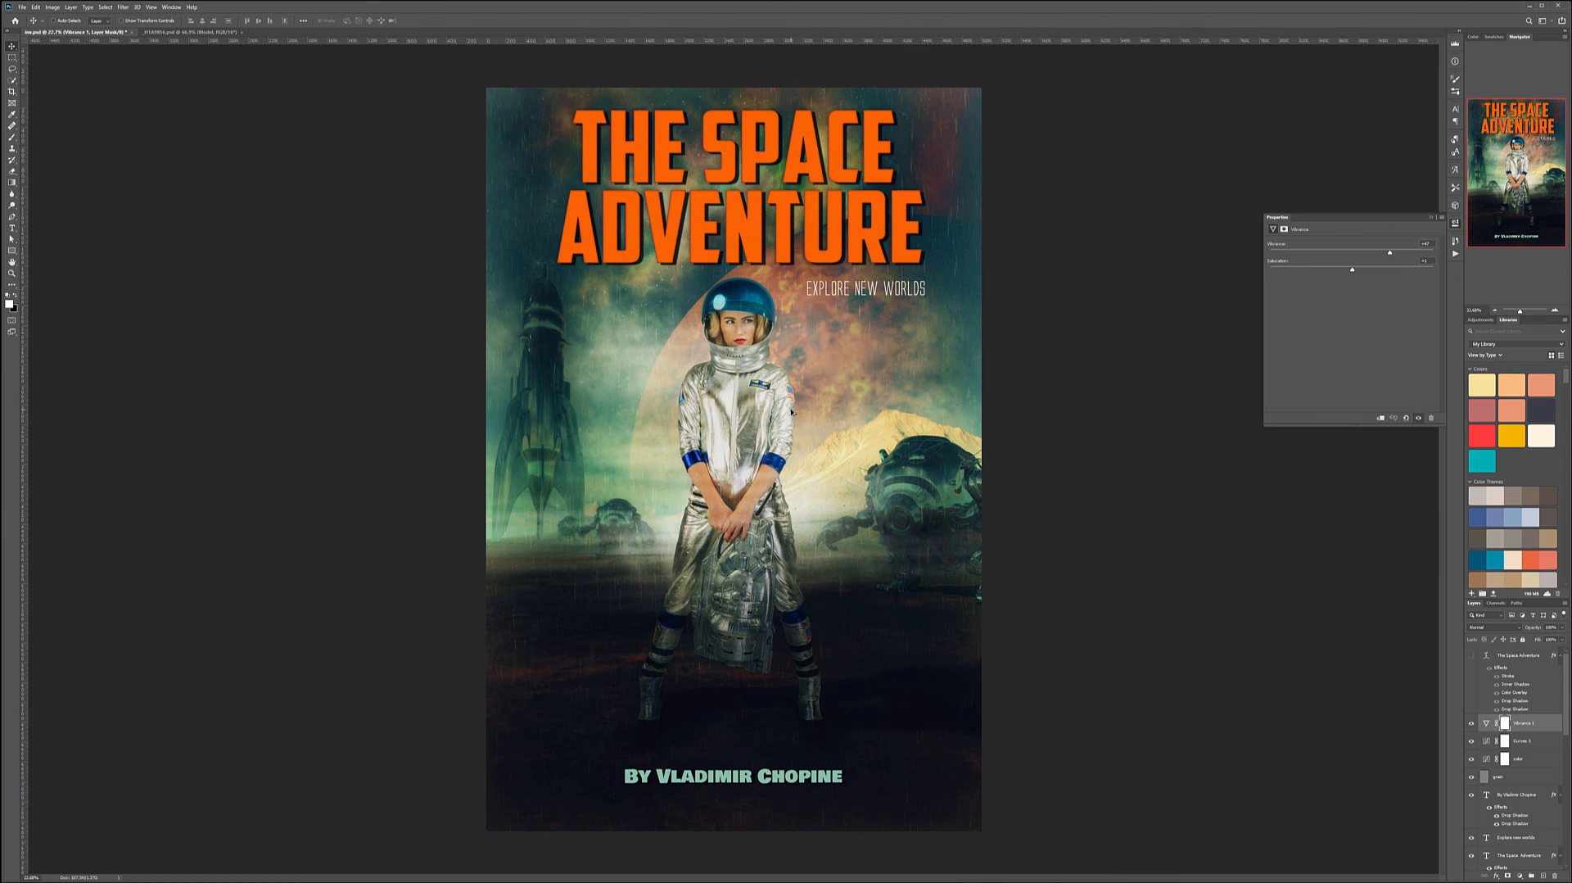
pyautogui.scroll(-1, 852, 311)
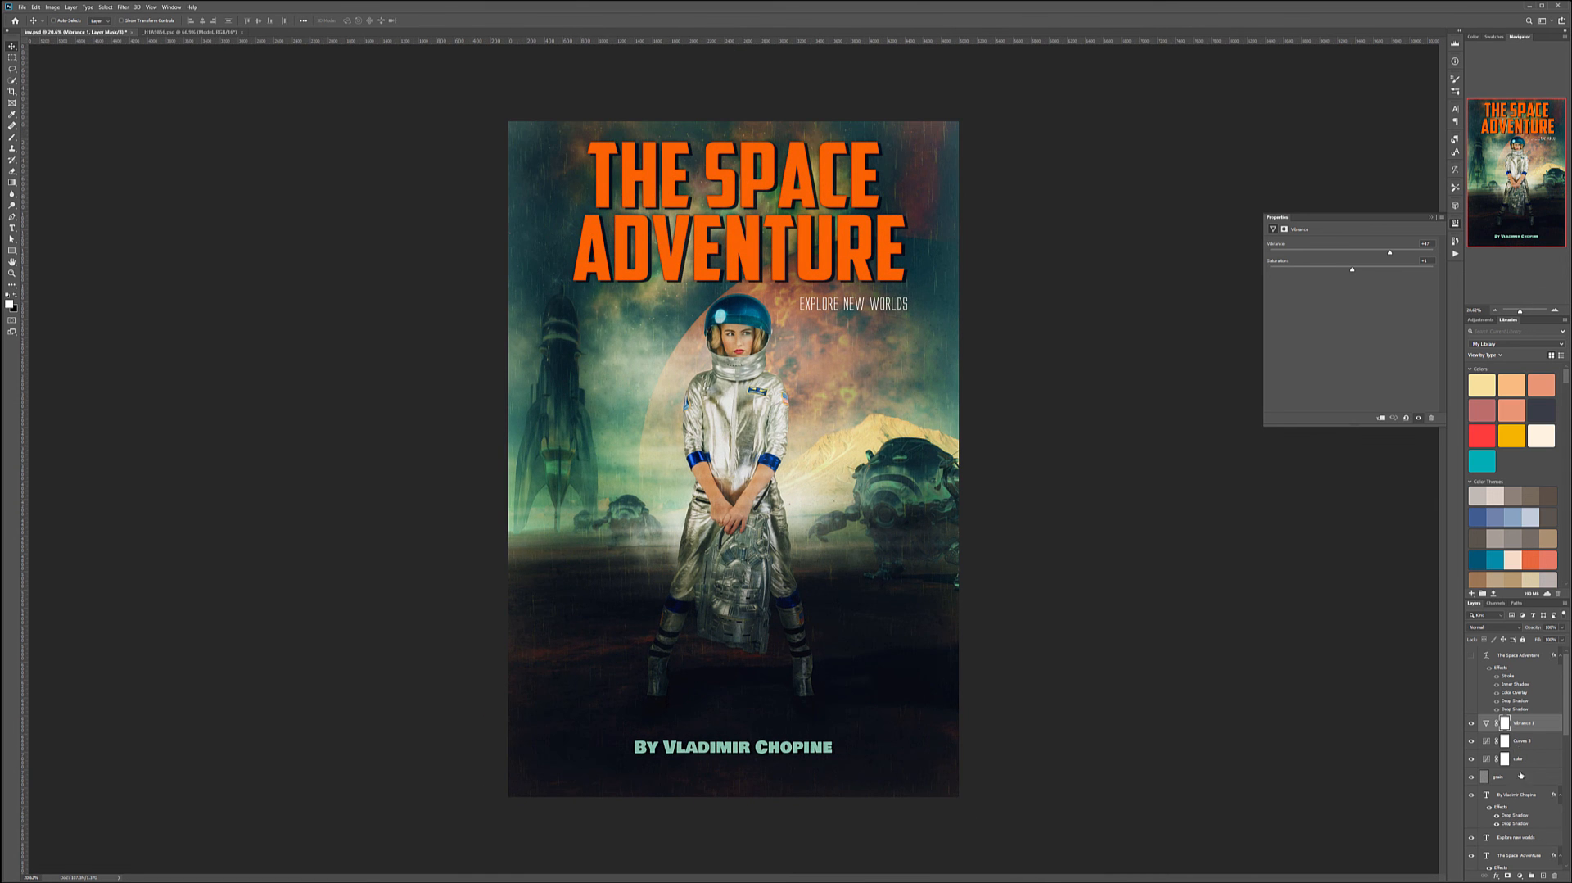
pyautogui.scroll(-3, 1520, 772)
pyautogui.scroll(2, 1503, 716)
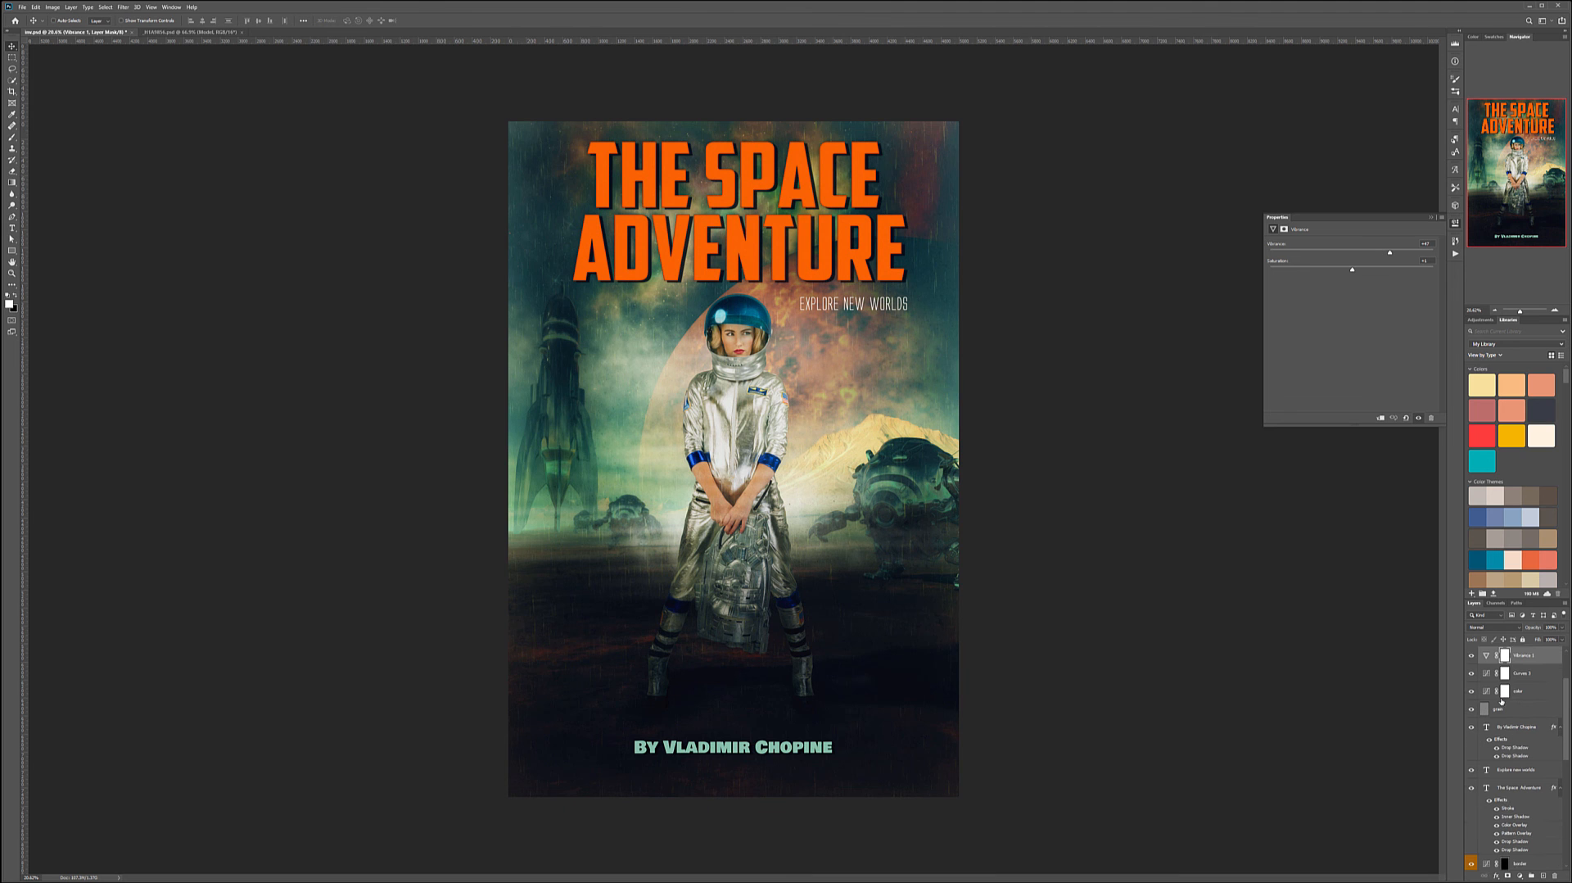
# - Try a handwritten script font for the author byline and nudge the byline's position
pyautogui.doubleClick(1486, 727)
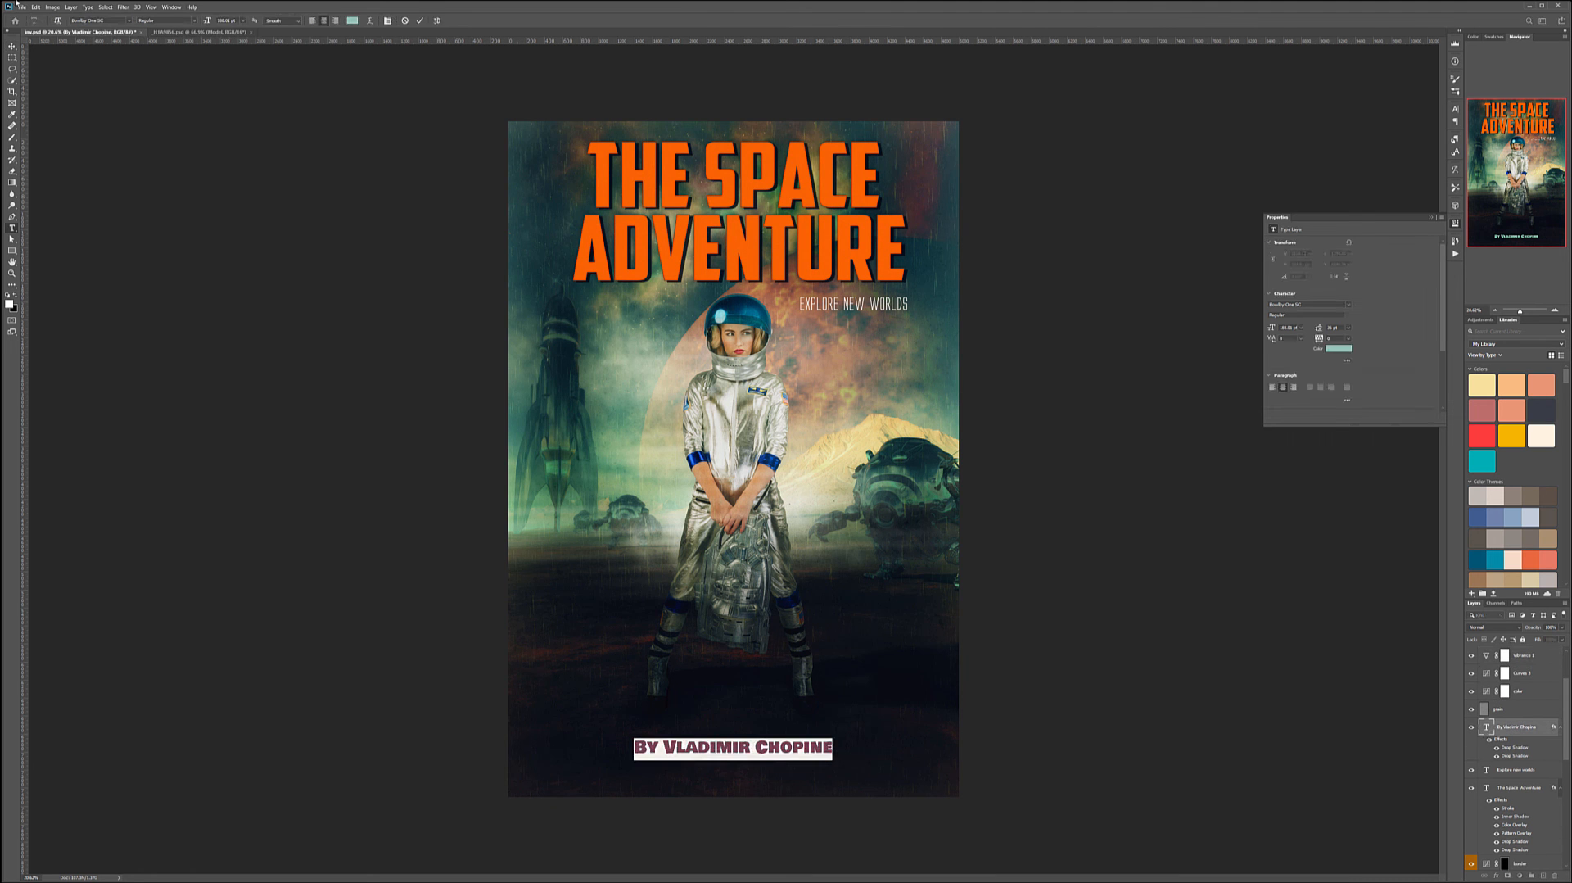
pyautogui.click(129, 21)
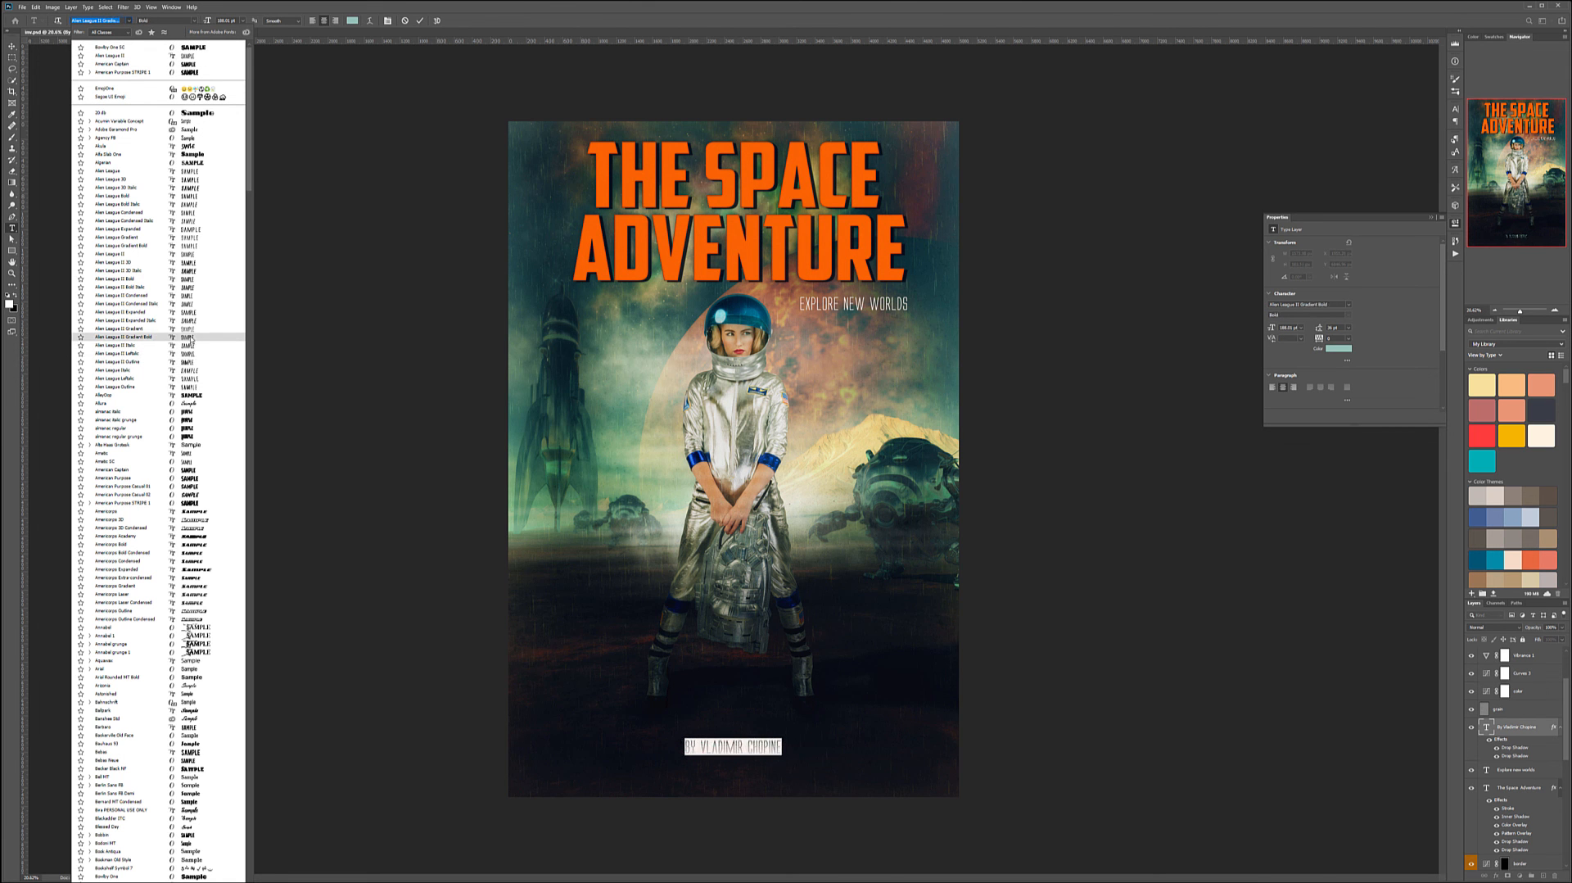
pyautogui.scroll(-10, 190, 338)
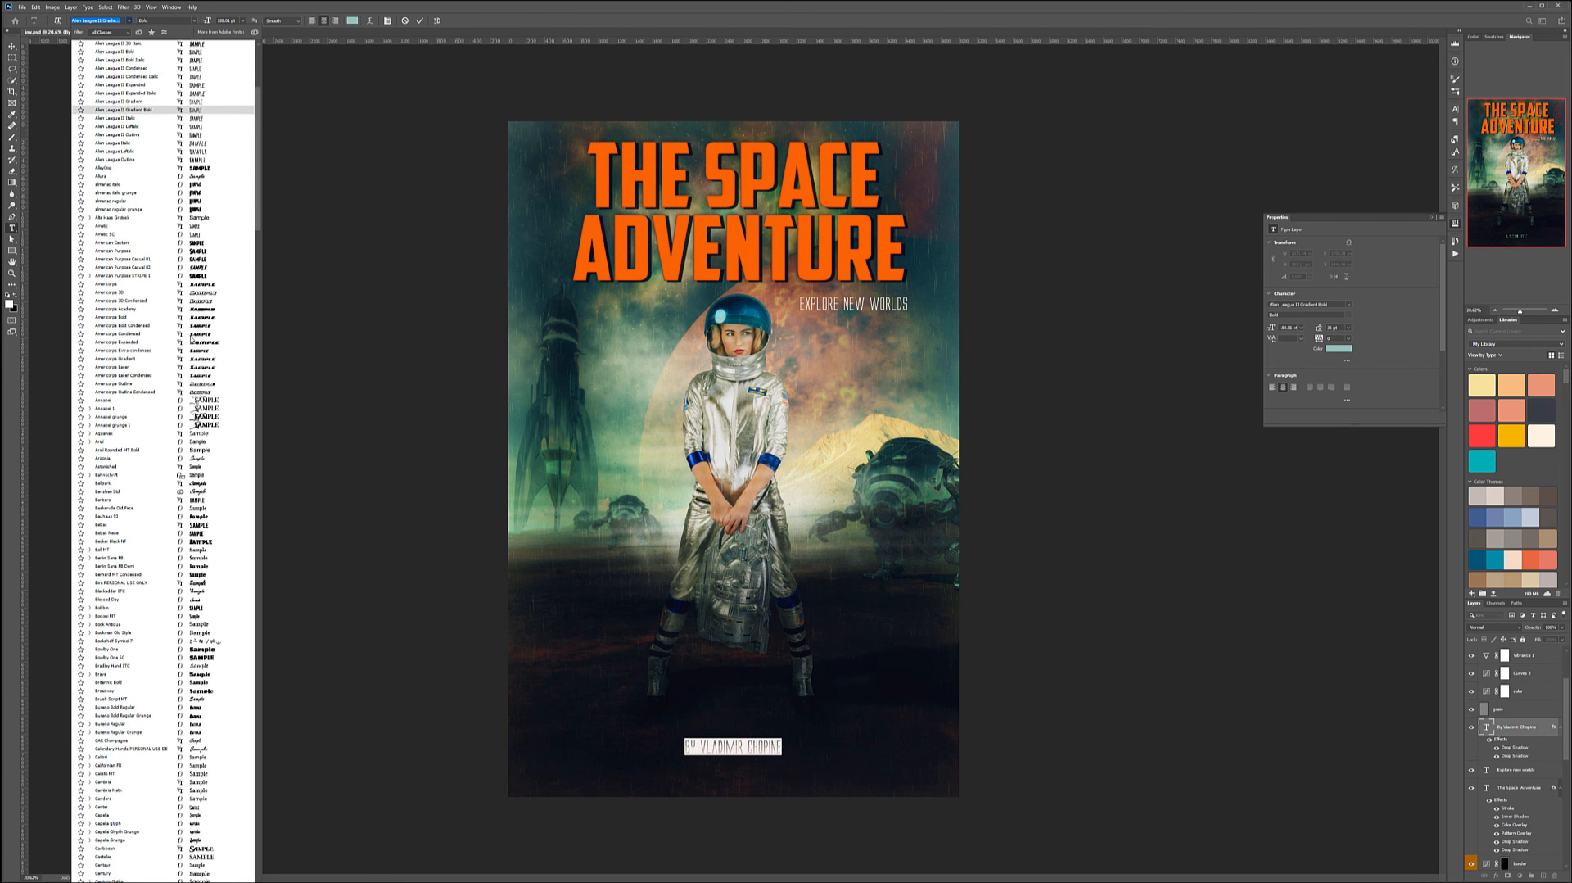
pyautogui.scroll(-1, 191, 338)
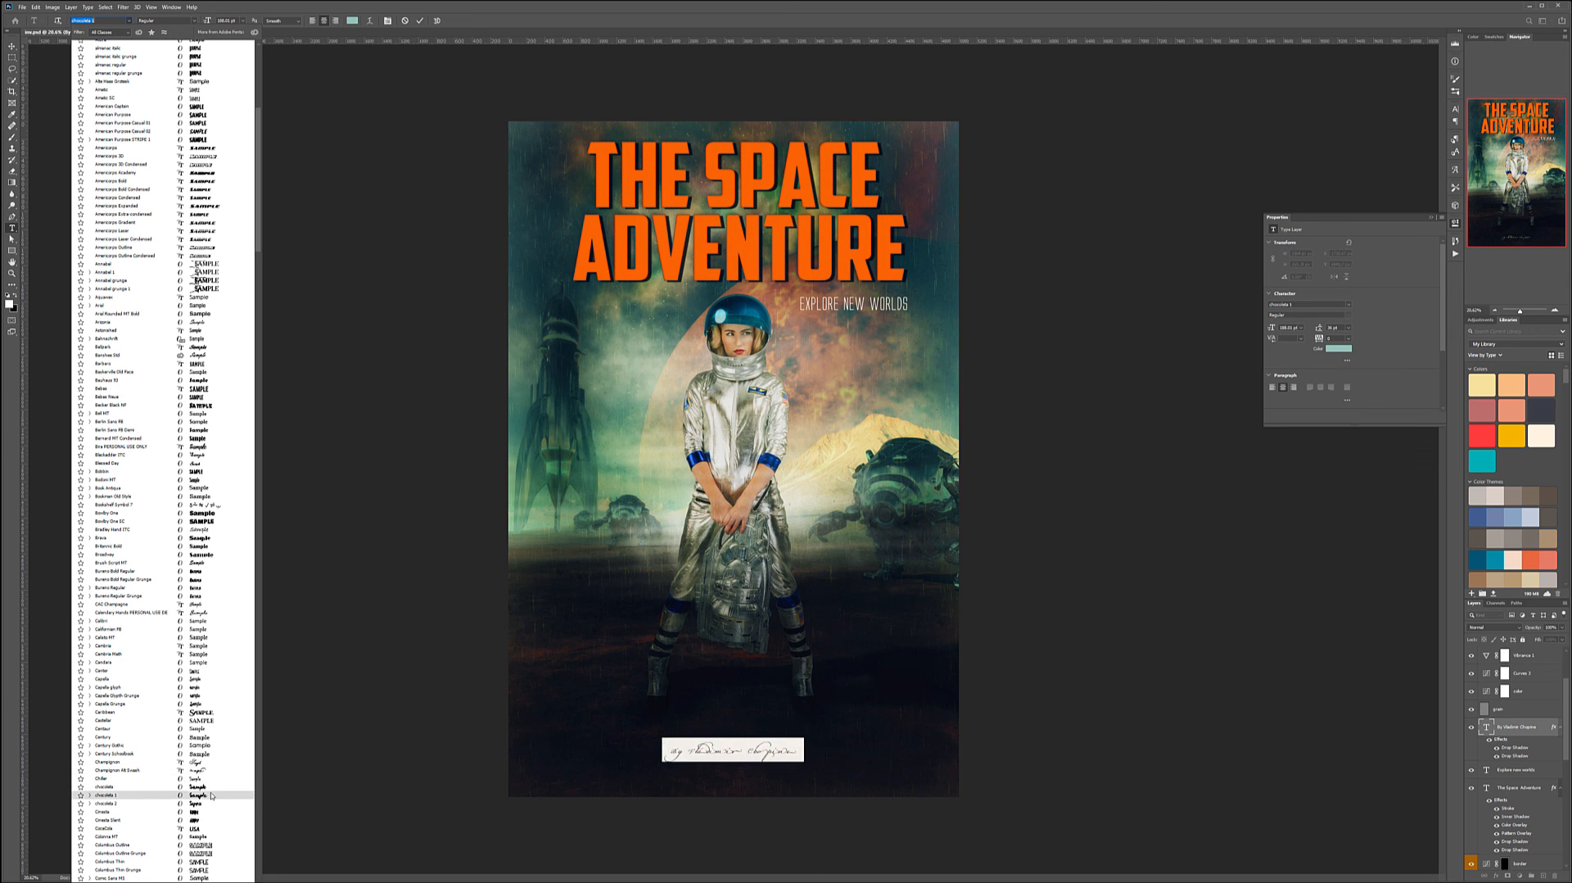
pyautogui.click(210, 790)
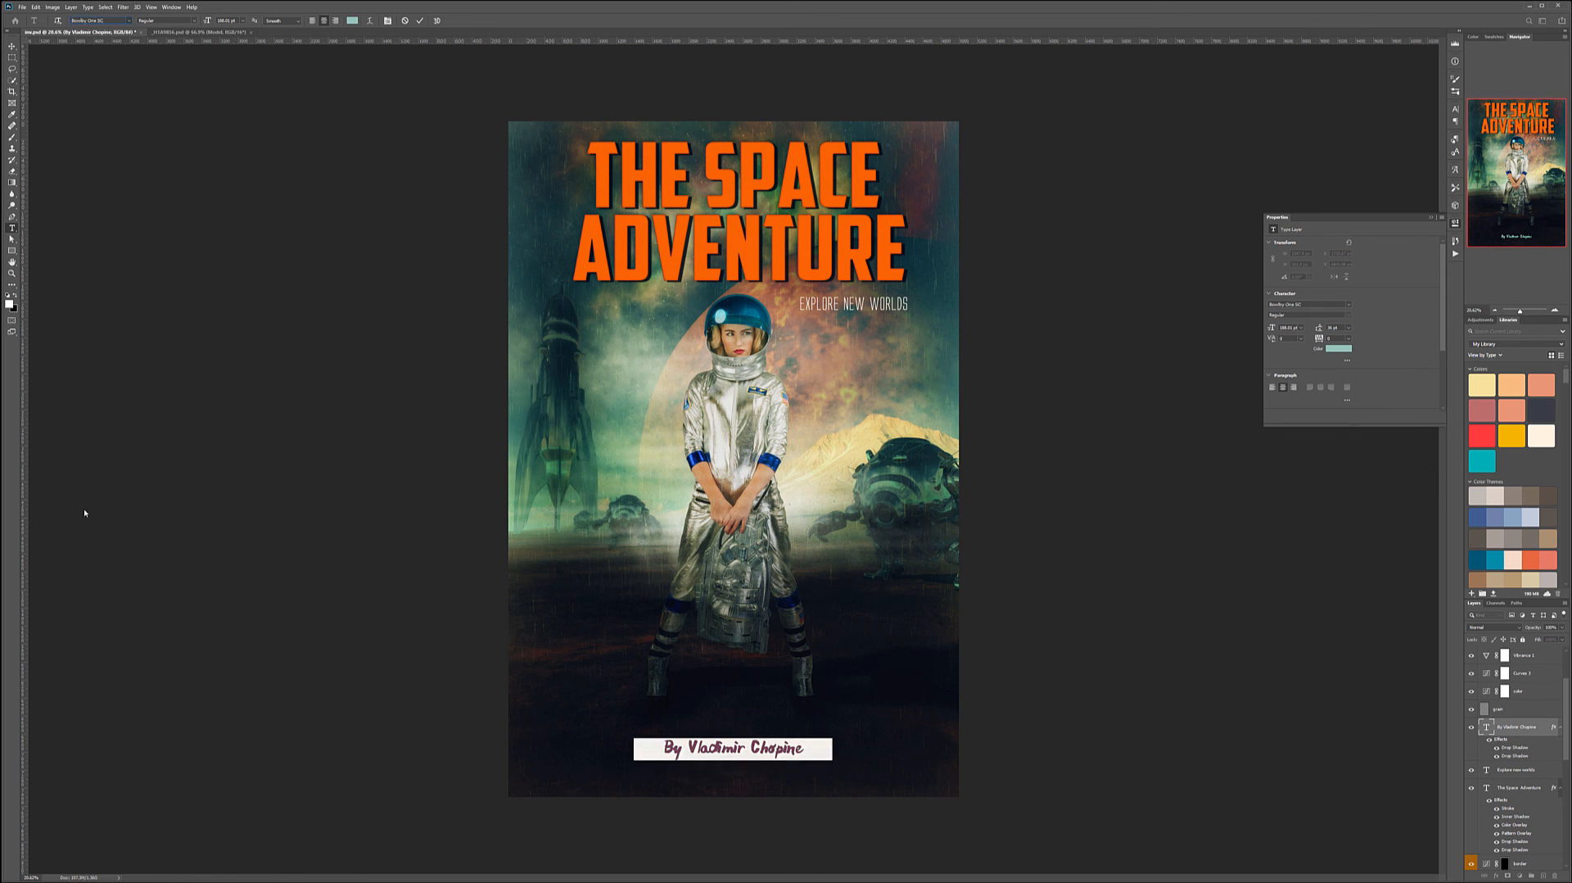
pyautogui.click(13, 46)
pyautogui.moveTo(703, 742)
pyautogui.mouseDown()
pyautogui.moveTo(845, 756)
pyautogui.moveTo(659, 734)
pyautogui.moveTo(724, 731)
pyautogui.mouseUp()
# - Switch the author byline to the condensed Aller League D font and centre it horizontally below the astronaut
pyautogui.doubleClick(1487, 726)
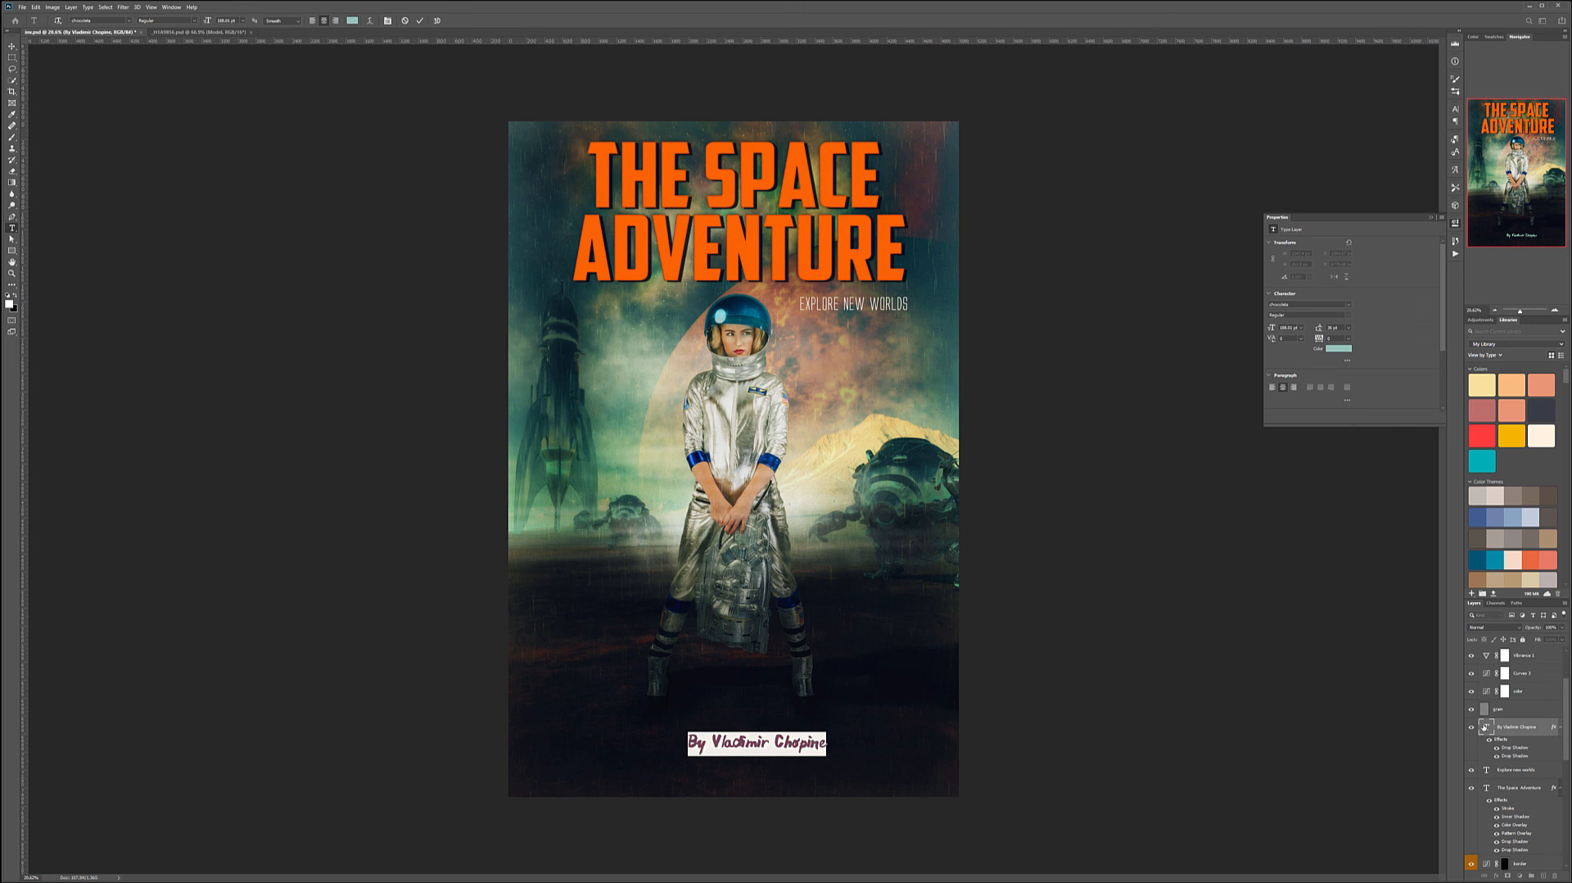
pyautogui.click(129, 21)
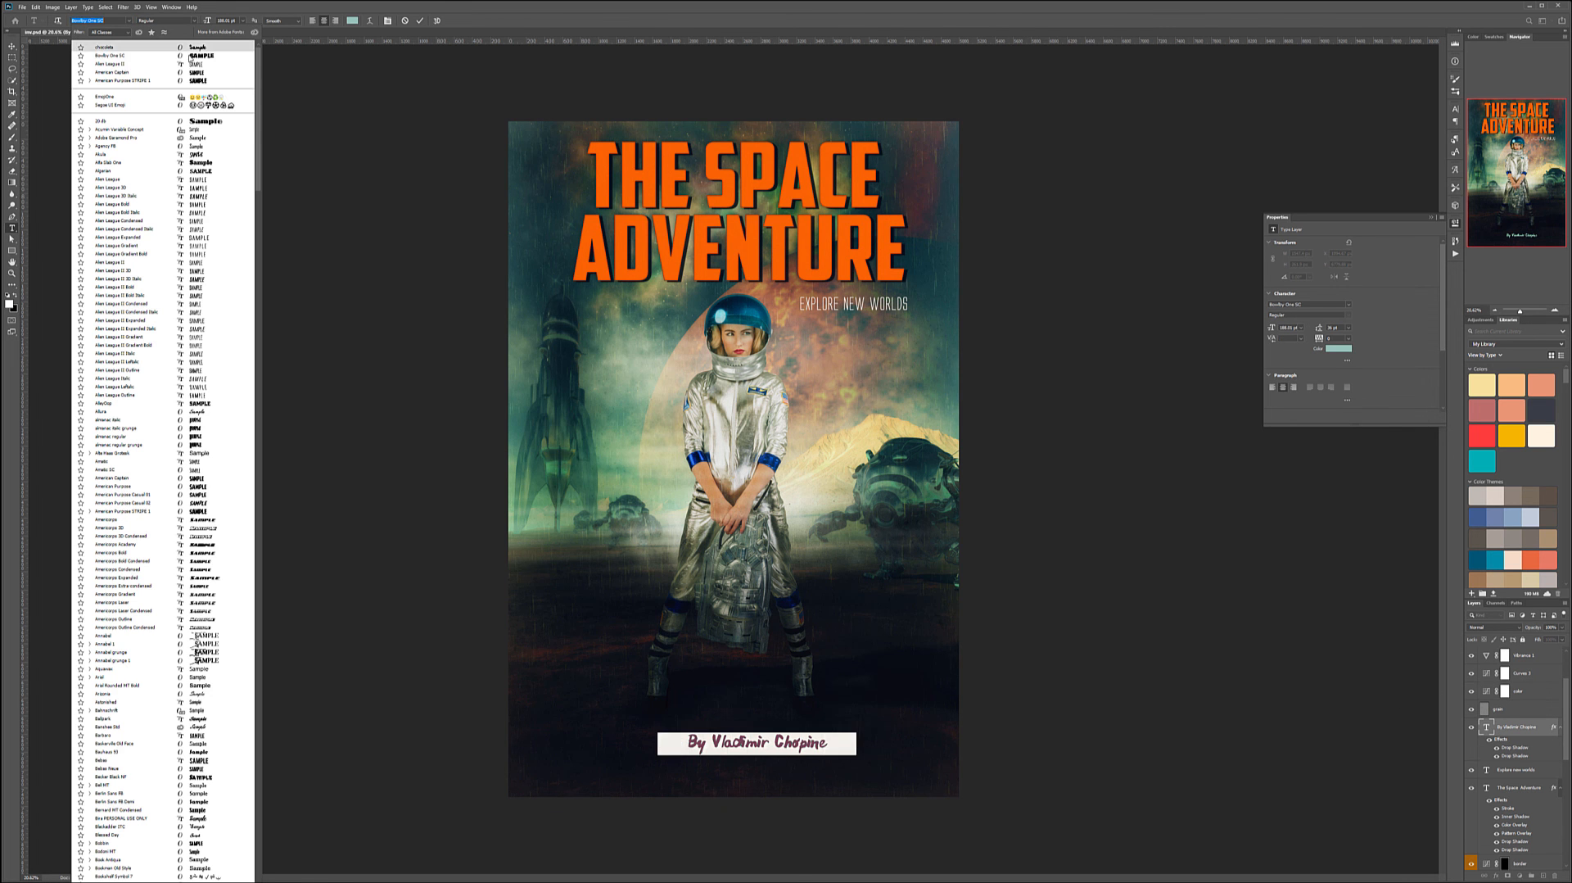
pyautogui.click(193, 64)
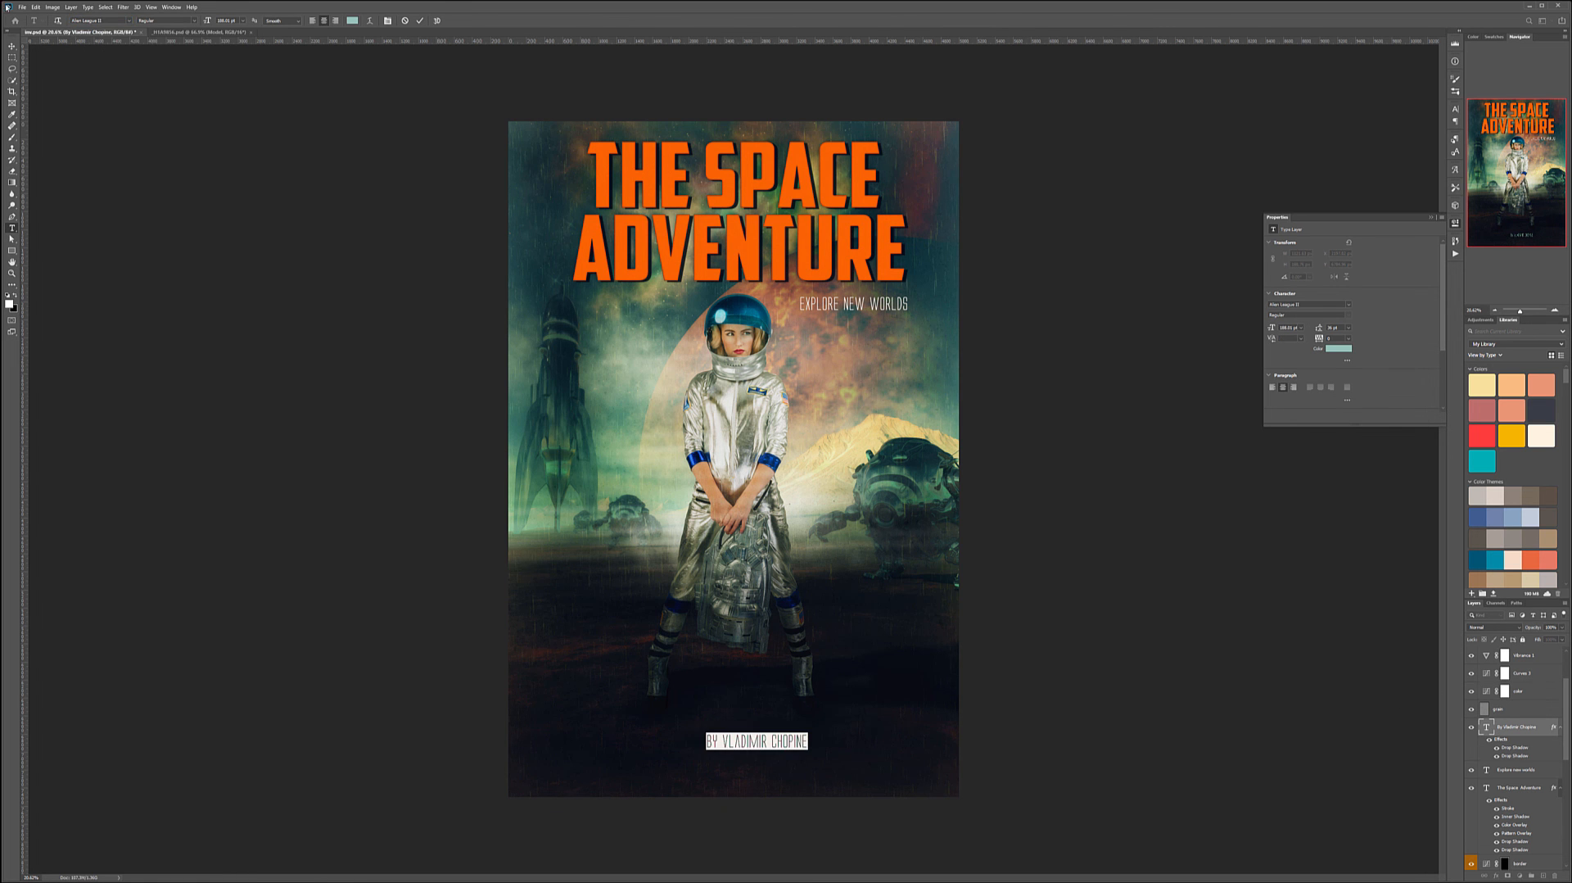
pyautogui.click(11, 46)
pyautogui.moveTo(756, 742)
pyautogui.mouseDown()
pyautogui.moveTo(709, 741)
pyautogui.moveTo(736, 740)
pyautogui.mouseUp()
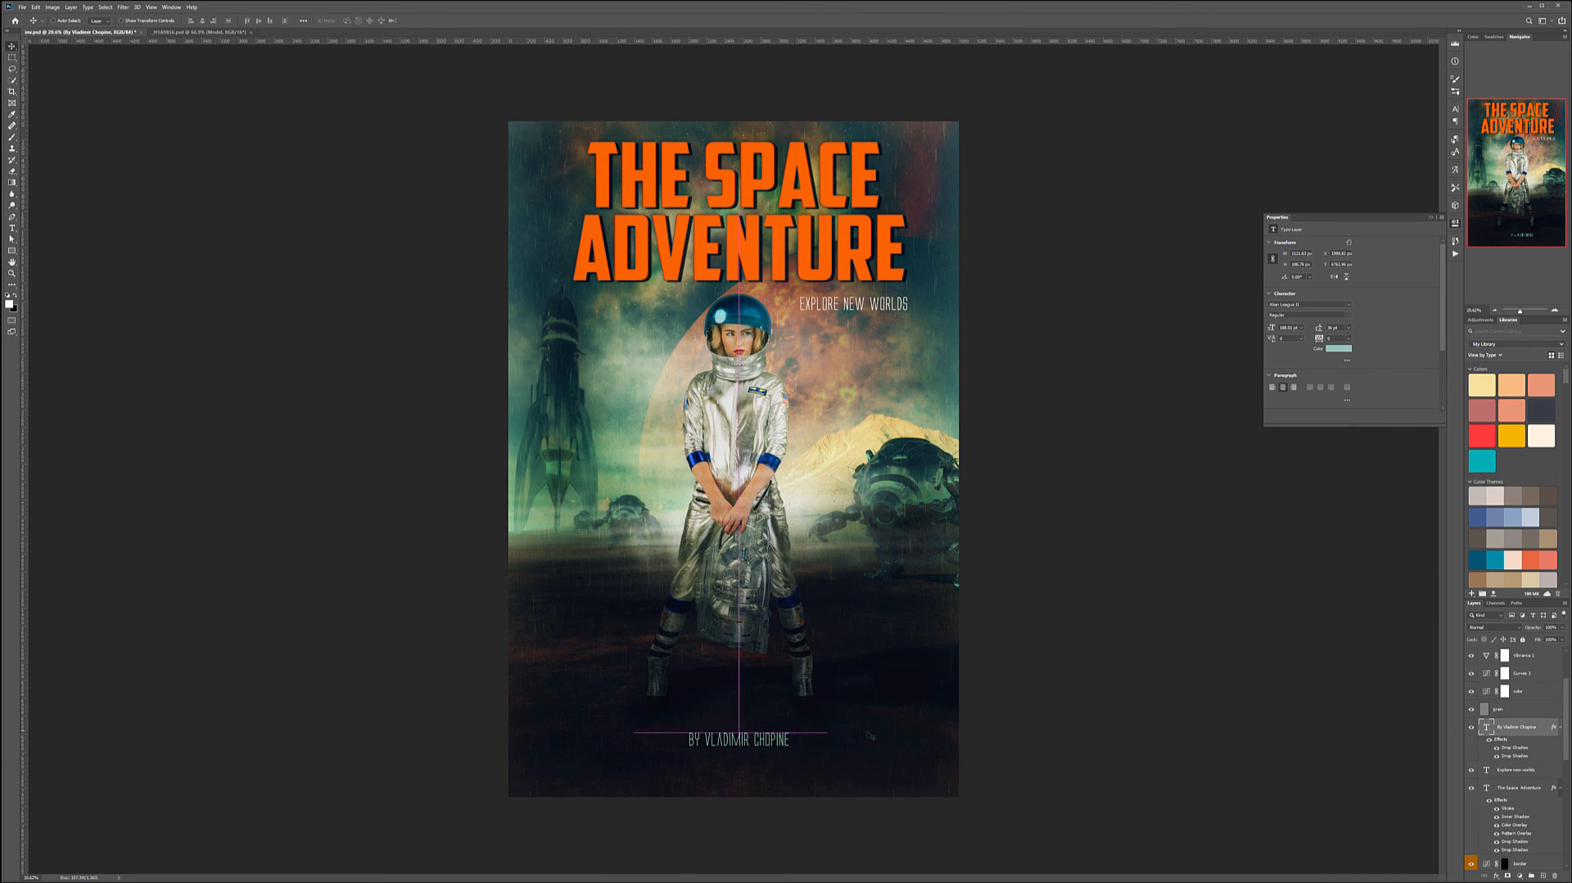
pyautogui.hotkey('ctrl', '-')
pyautogui.hotkey('ctrl', '-')
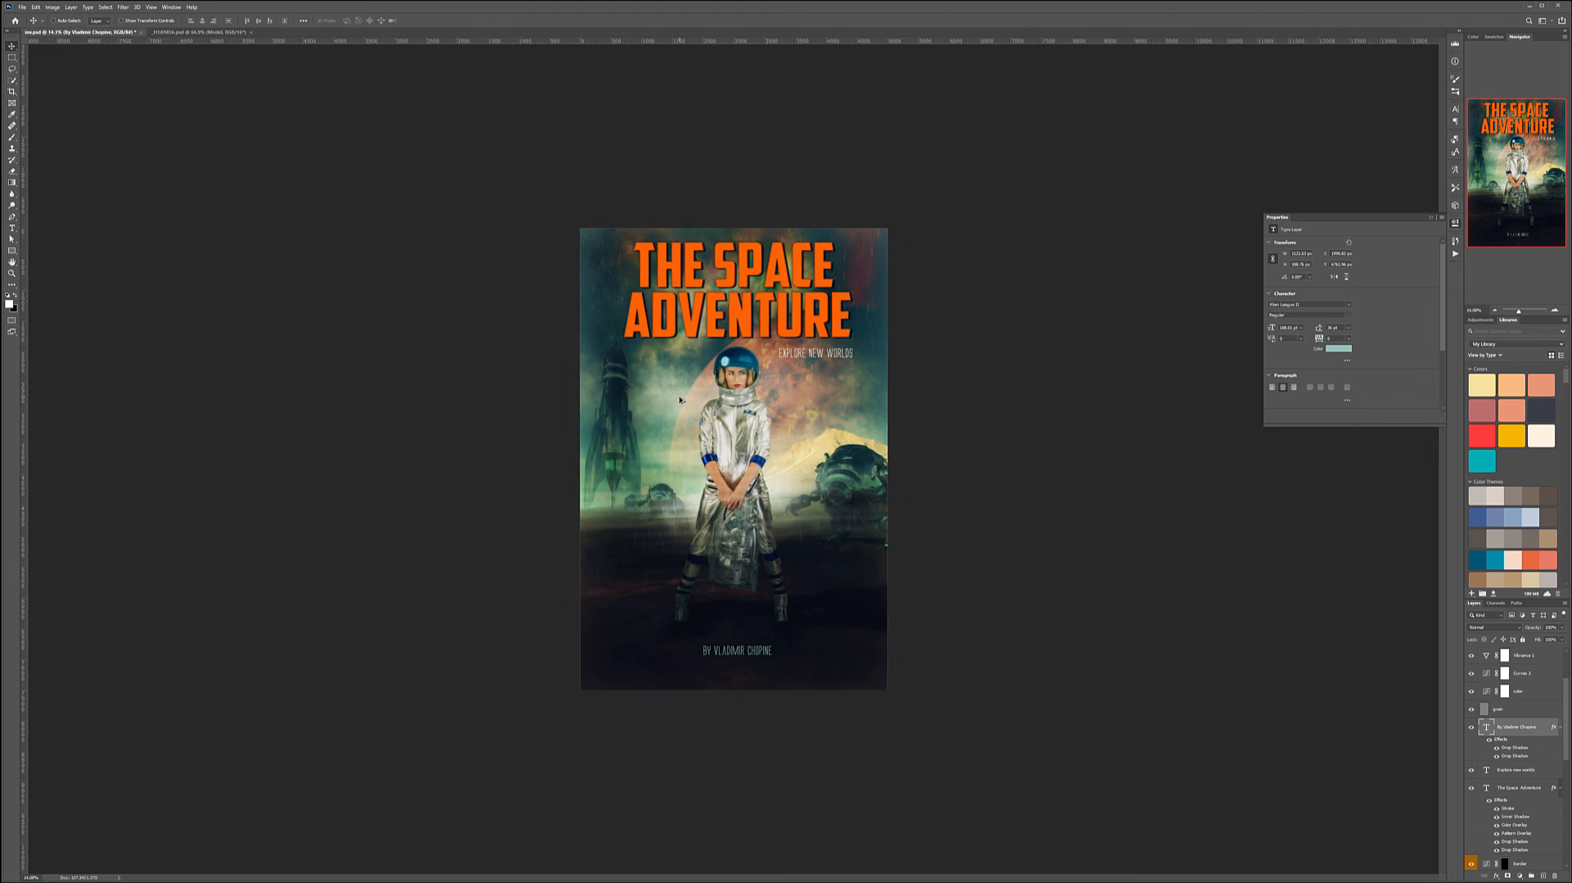
pyautogui.hotkey('ctrl', '+')
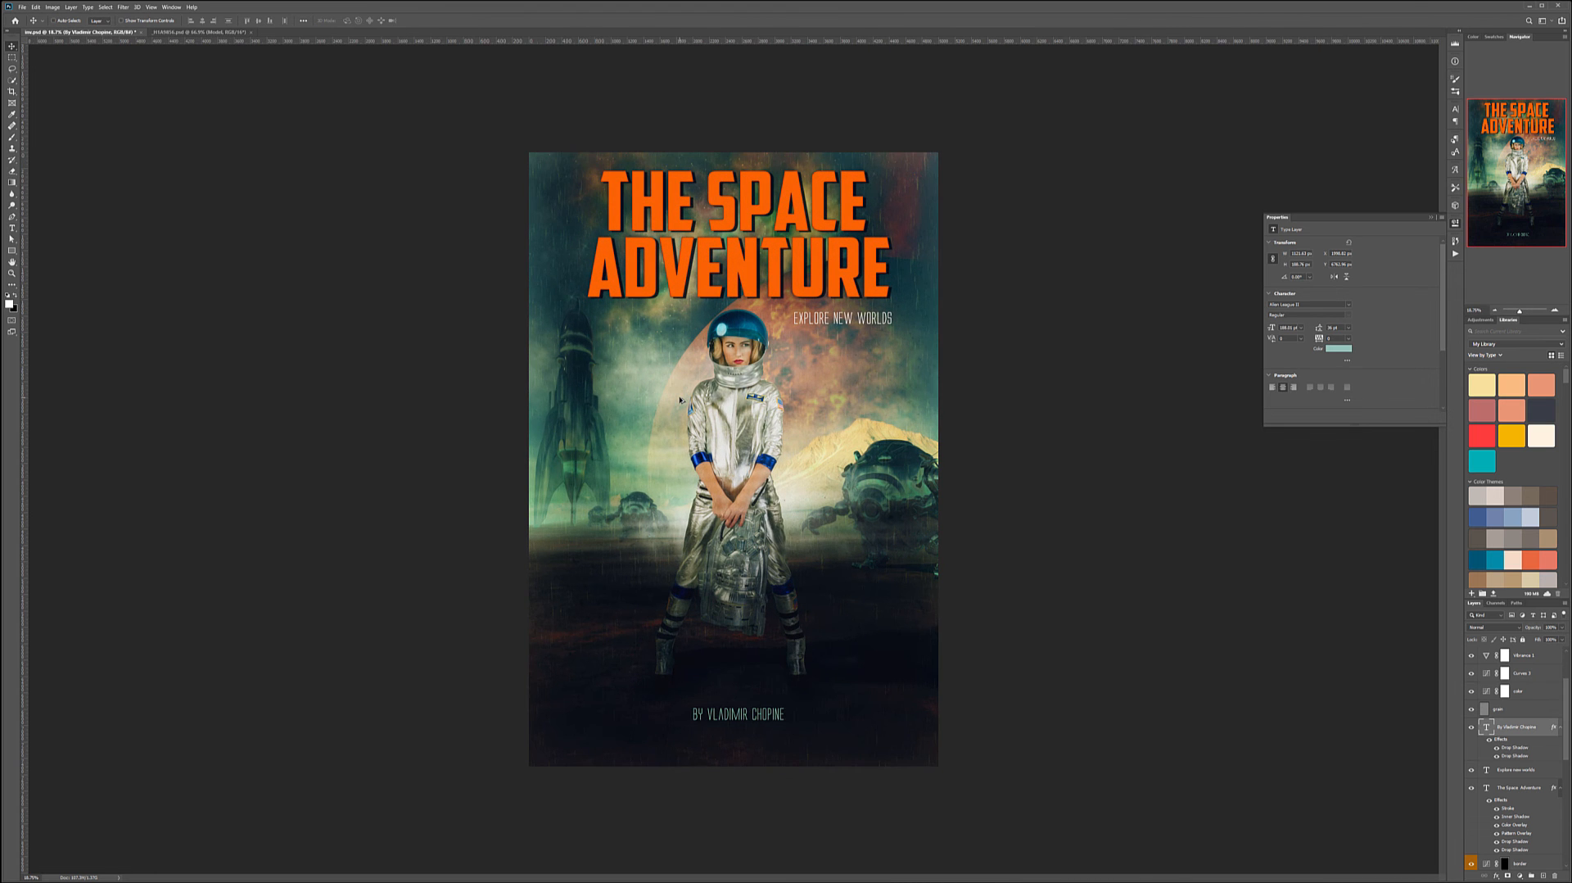
pyautogui.hotkey('ctrl', '-')
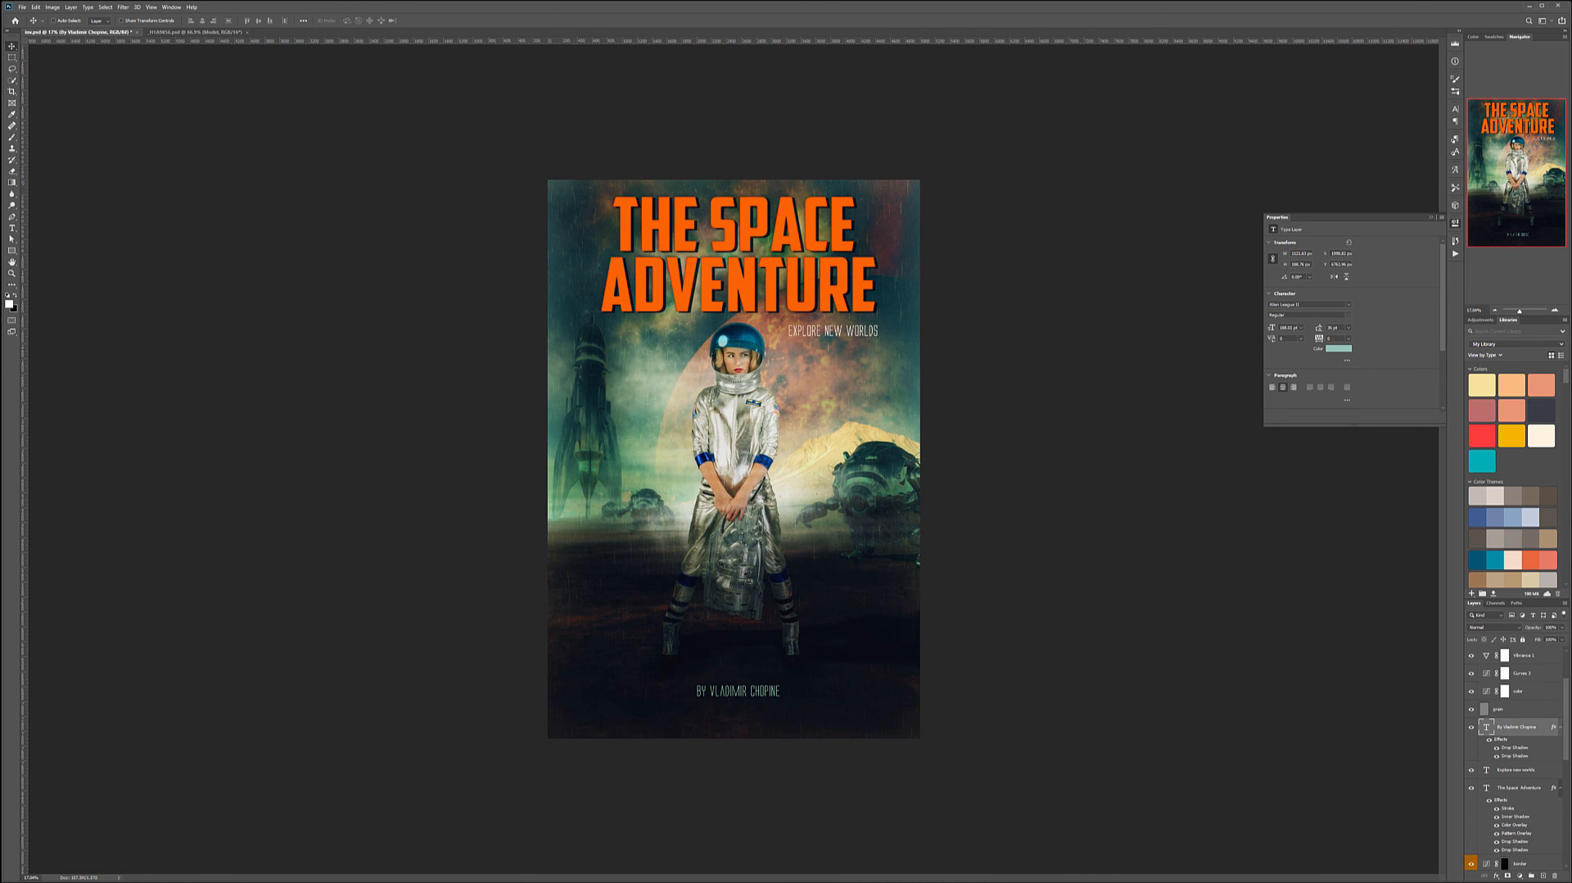